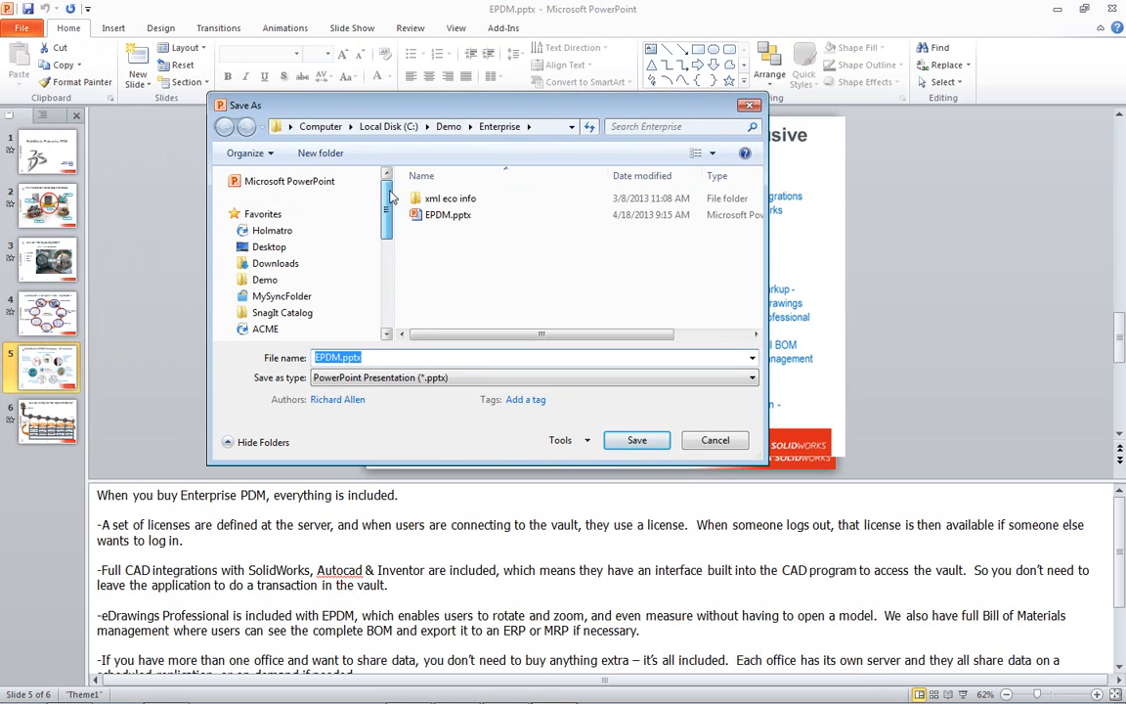
# - Save EPDM.pptx into the Holmatro vault's 4240 Spreader folder from the Save As window
pyautogui.moveTo(363, 104); pyautogui.dragTo(267, 91)
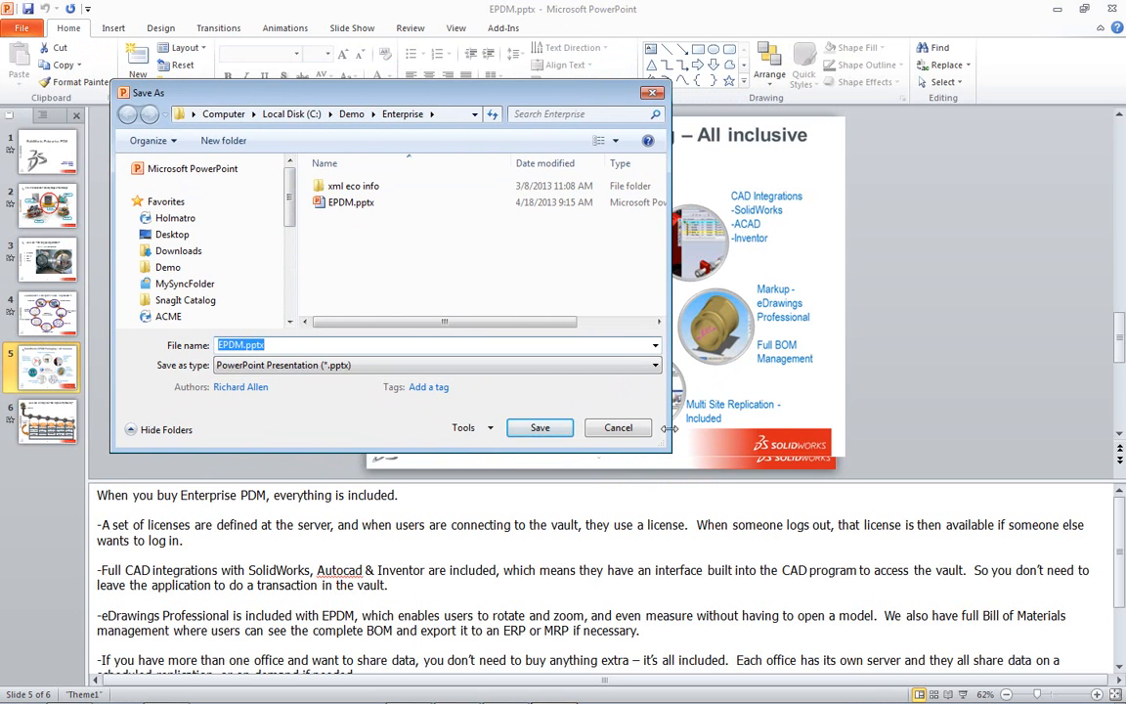
pyautogui.moveTo(670, 450); pyautogui.dragTo(974, 540)
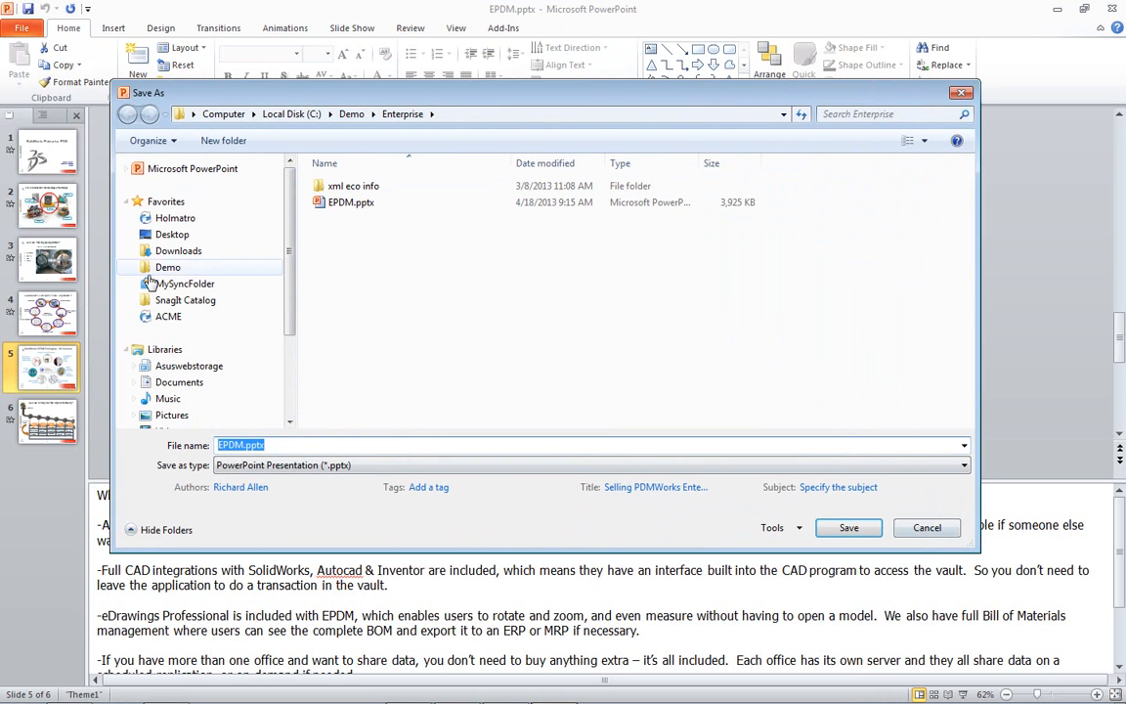
pyautogui.click(175, 219)
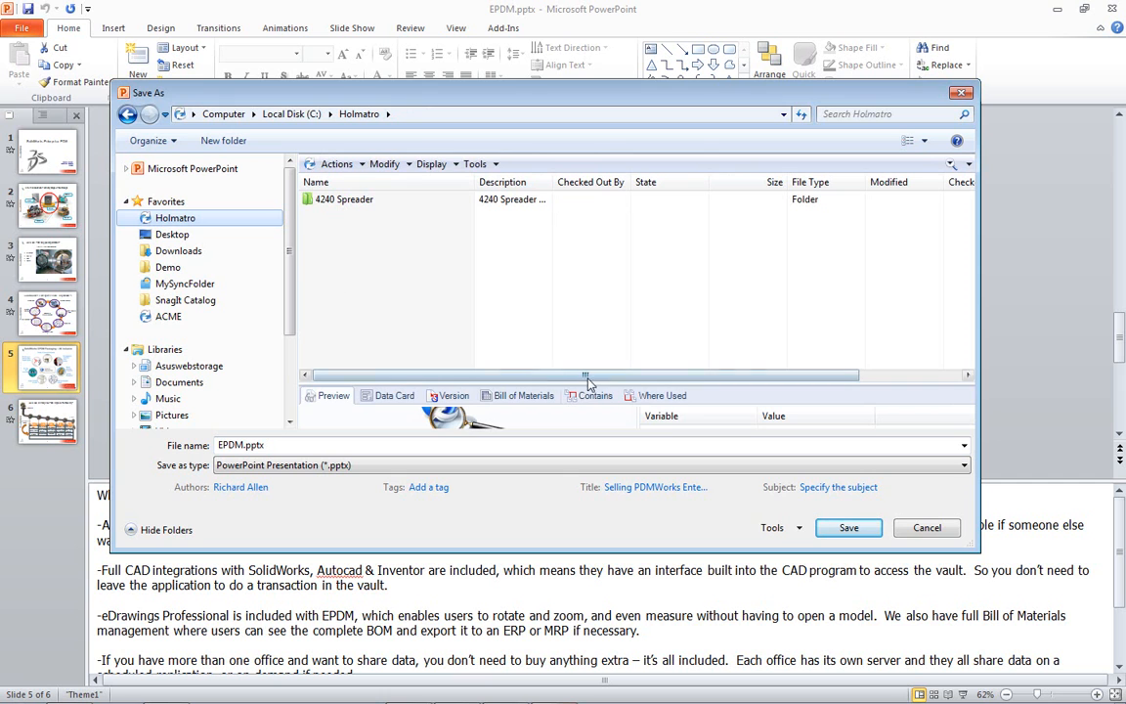
pyautogui.moveTo(573, 386); pyautogui.dragTo(572, 320)
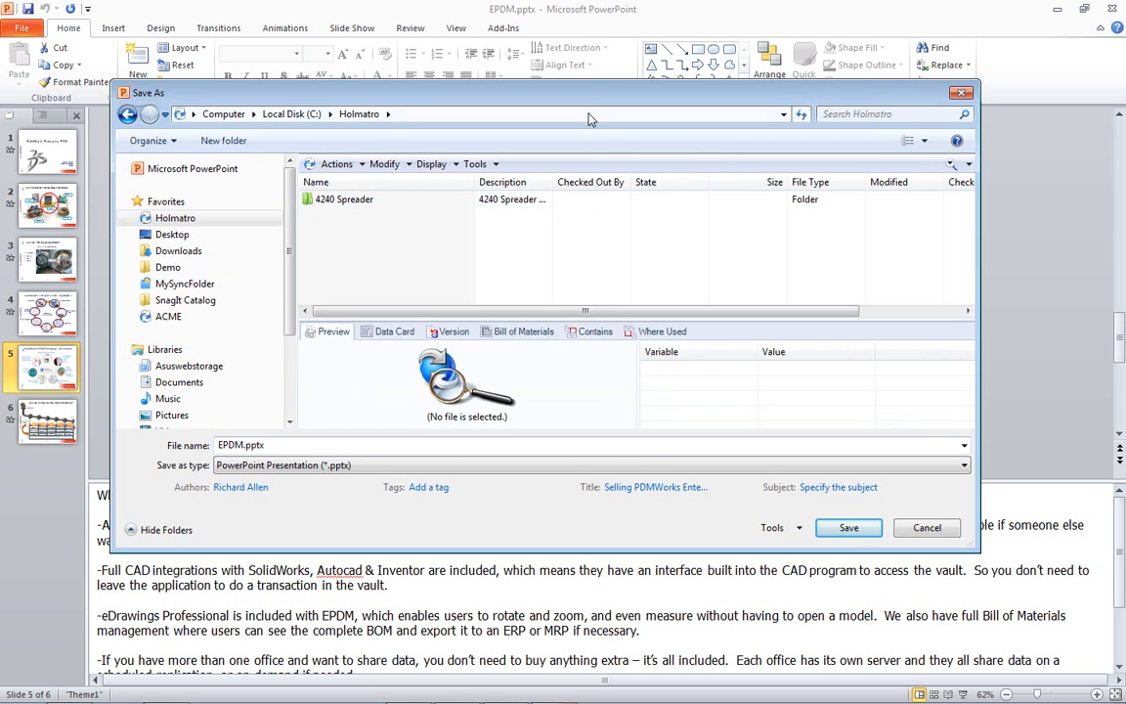
pyautogui.moveTo(549, 94); pyautogui.dragTo(520, 73)
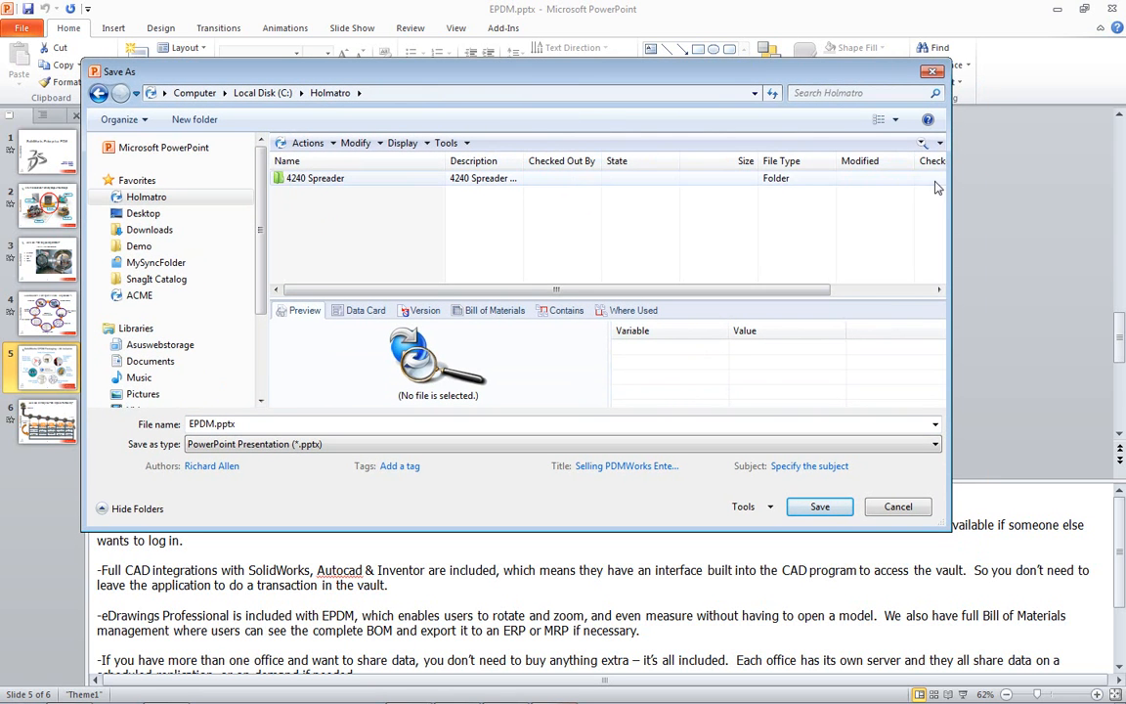
pyautogui.moveTo(951, 191); pyautogui.dragTo(1054, 191)
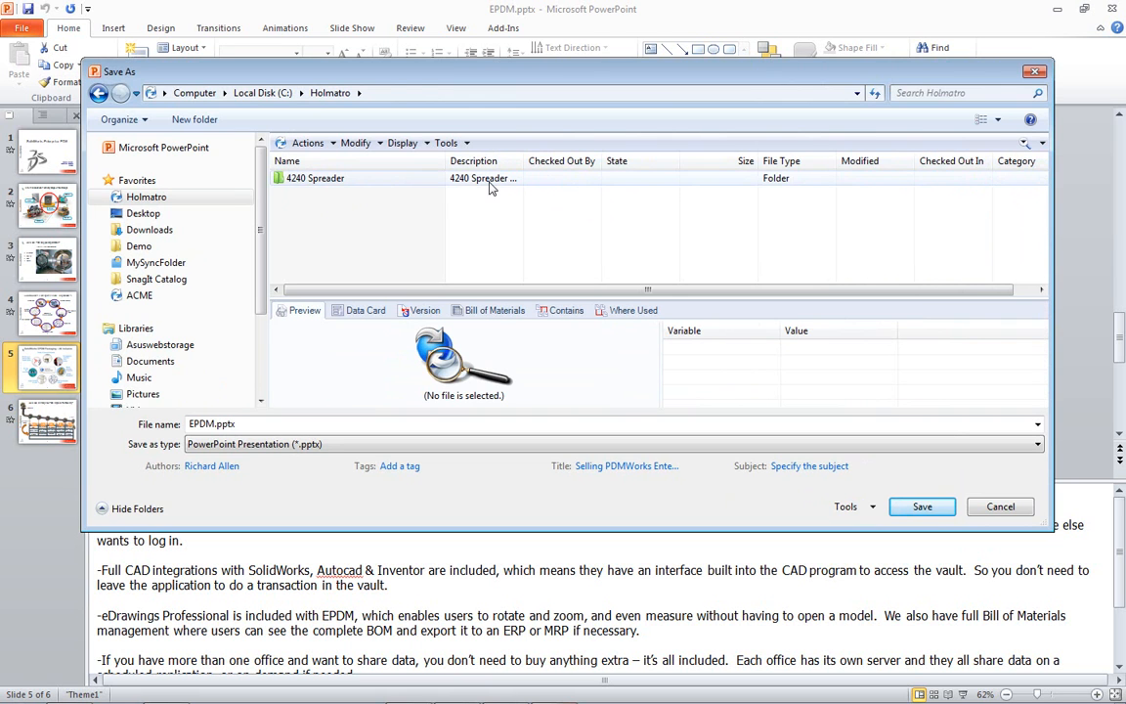
pyautogui.doubleClick(369, 179)
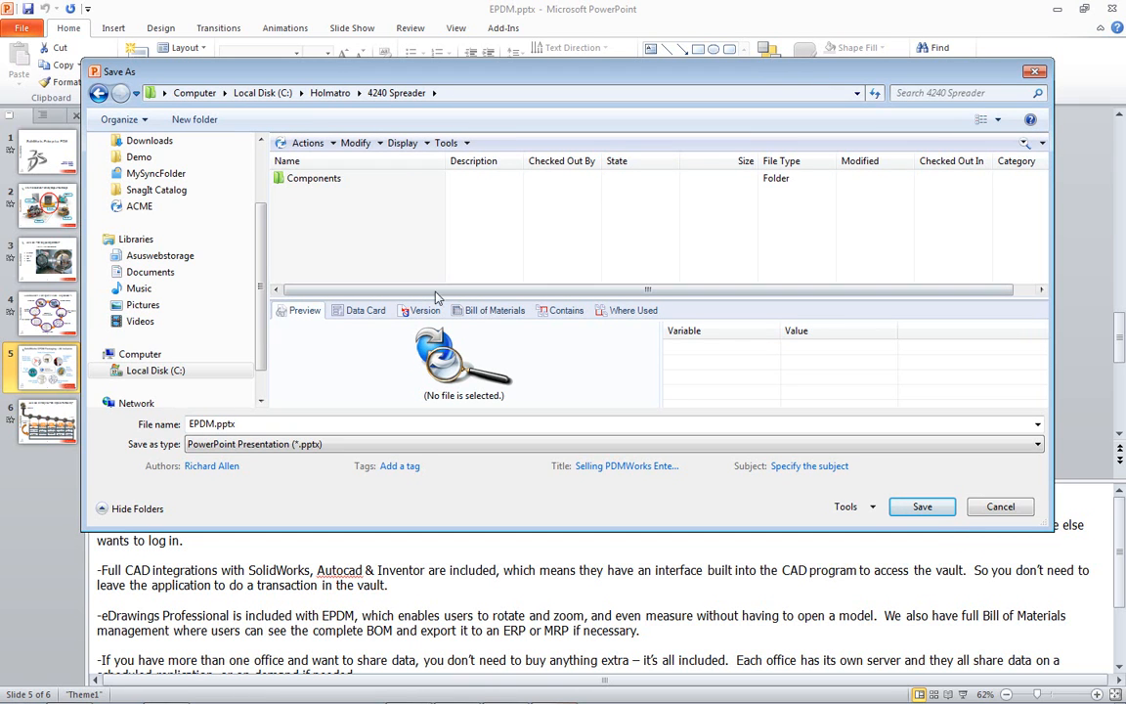
pyautogui.moveTo(576, 299); pyautogui.dragTo(577, 260)
pyautogui.moveTo(661, 327); pyautogui.dragTo(828, 328)
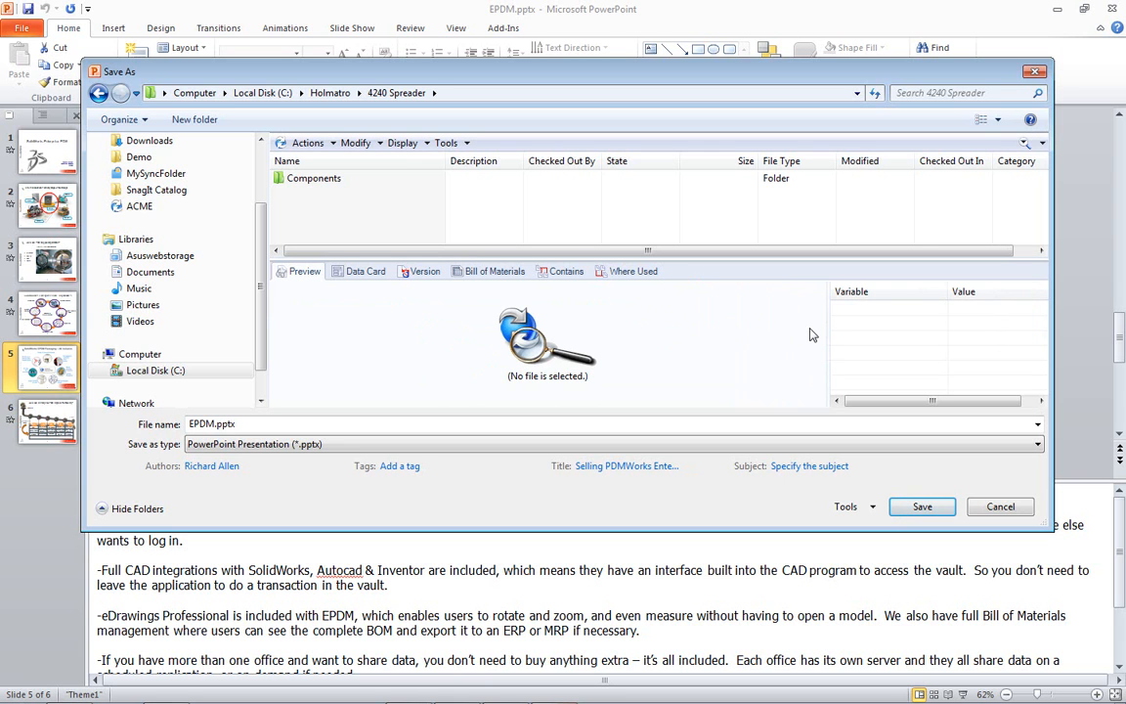
pyautogui.click(920, 507)
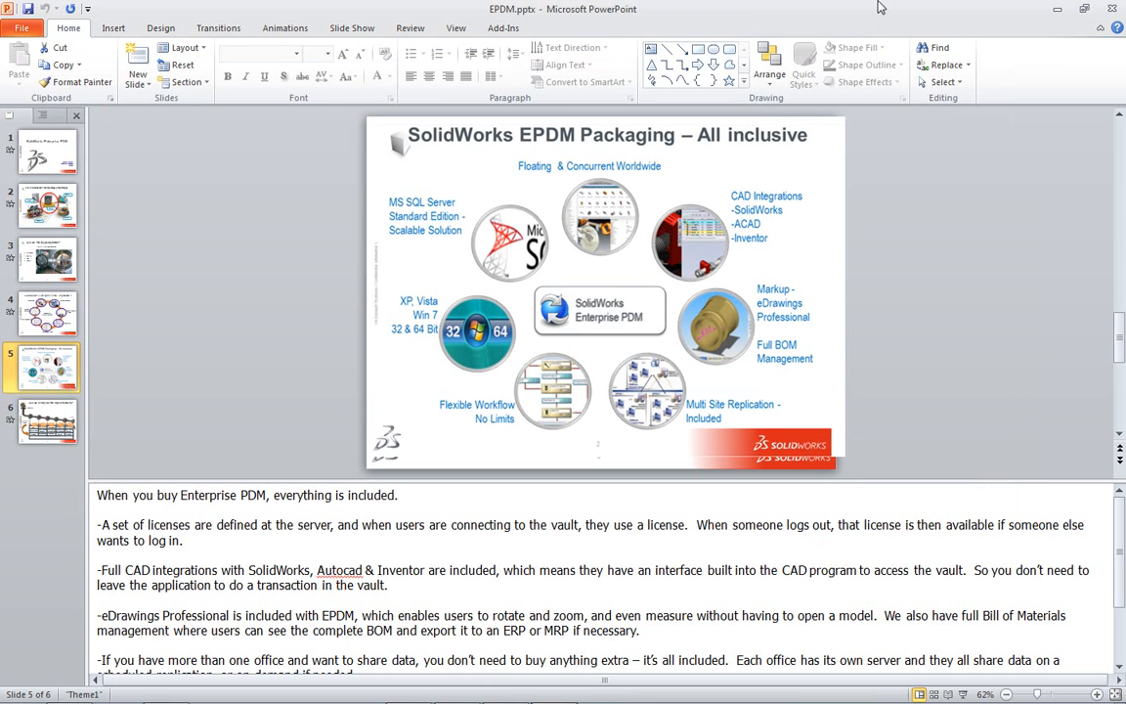
# - Minimize PowerPoint and bring up the 4240 Spreader vault folder listing EPDM.pptx
pyautogui.click(1053, 10)
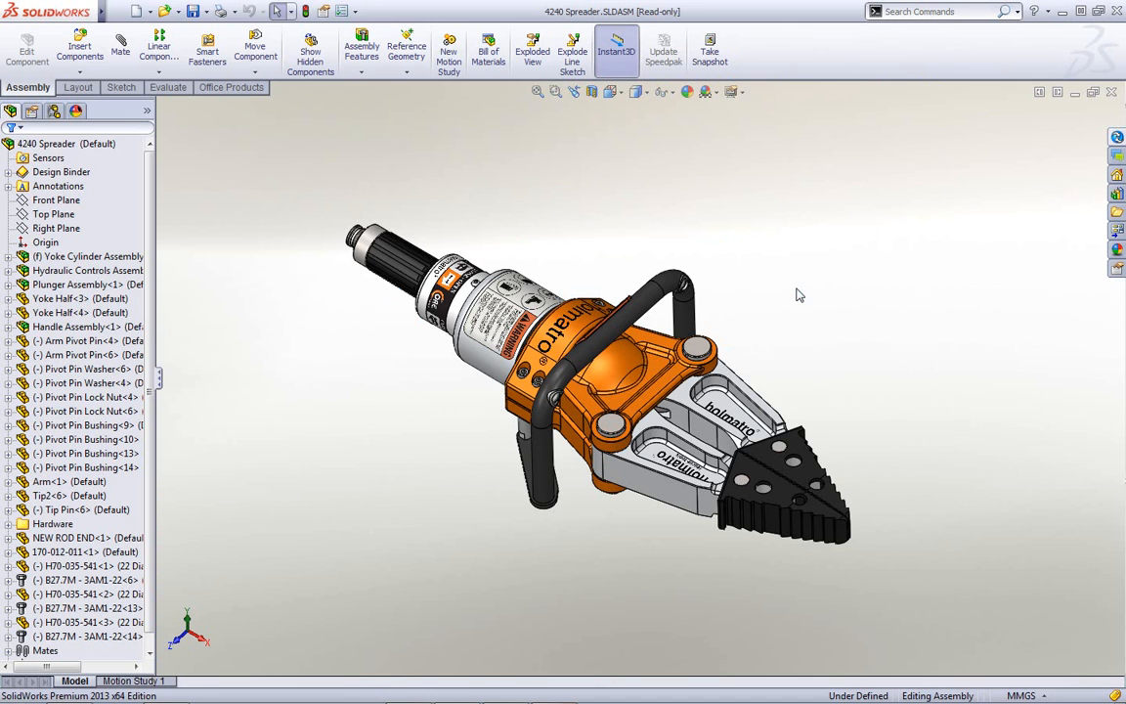
pyautogui.moveTo(572, 696)
pyautogui.click(77, 686)
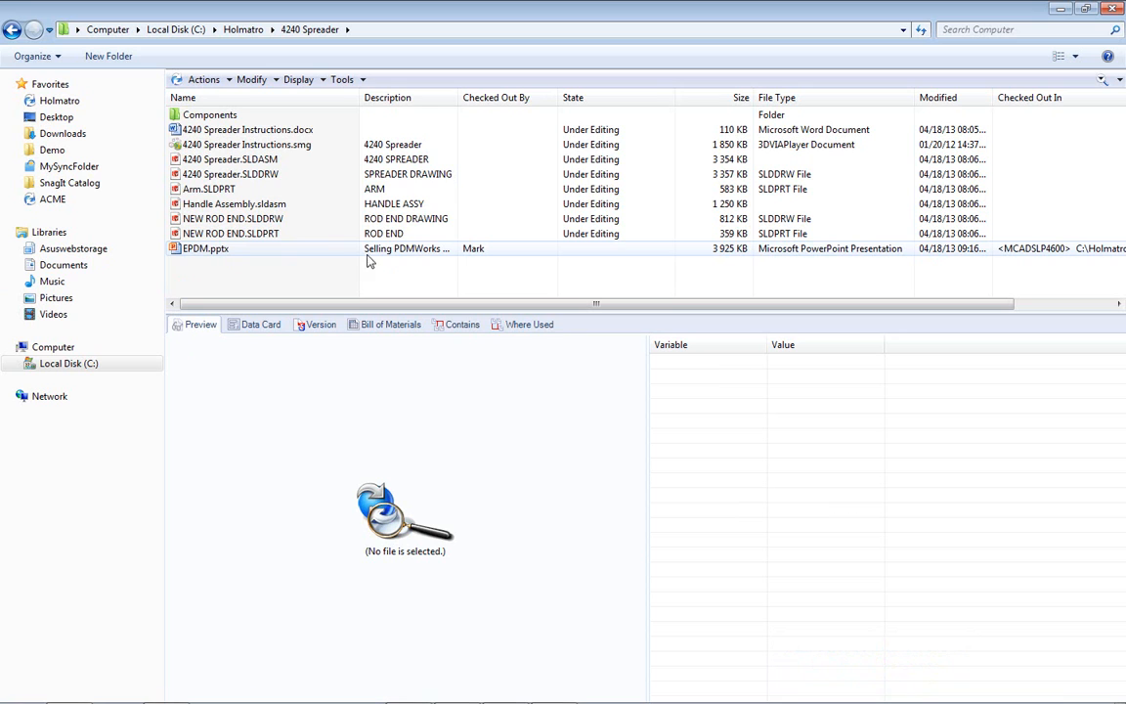
pyautogui.moveTo(476, 254)
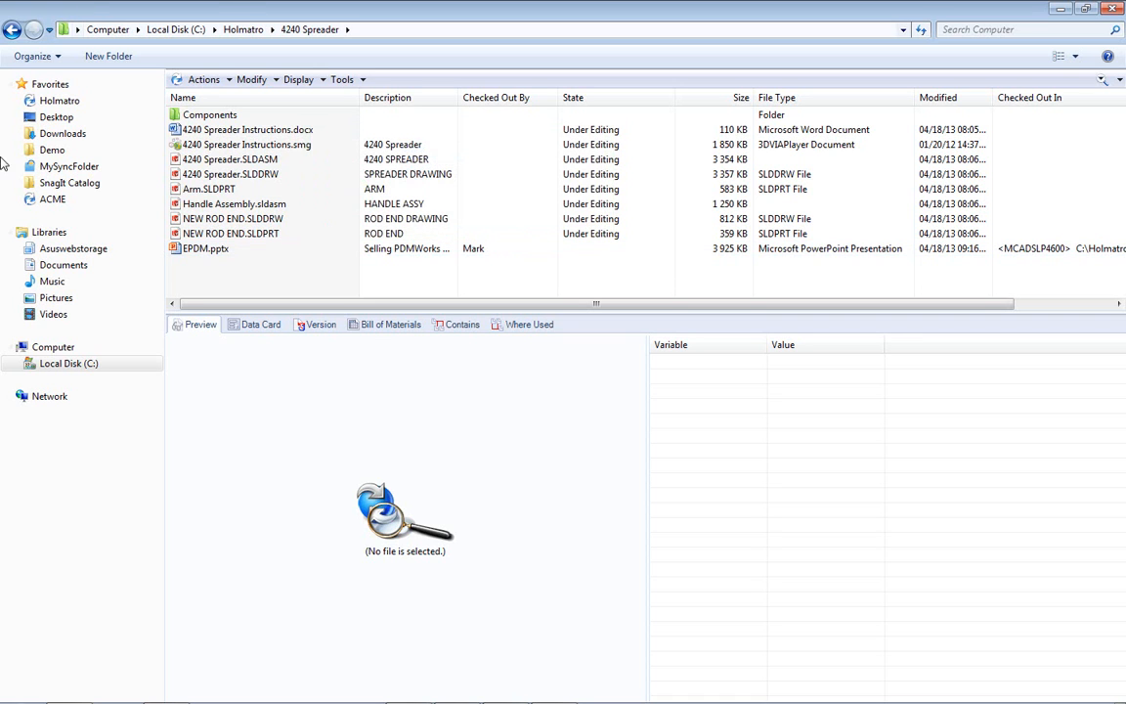
pyautogui.click(191, 252)
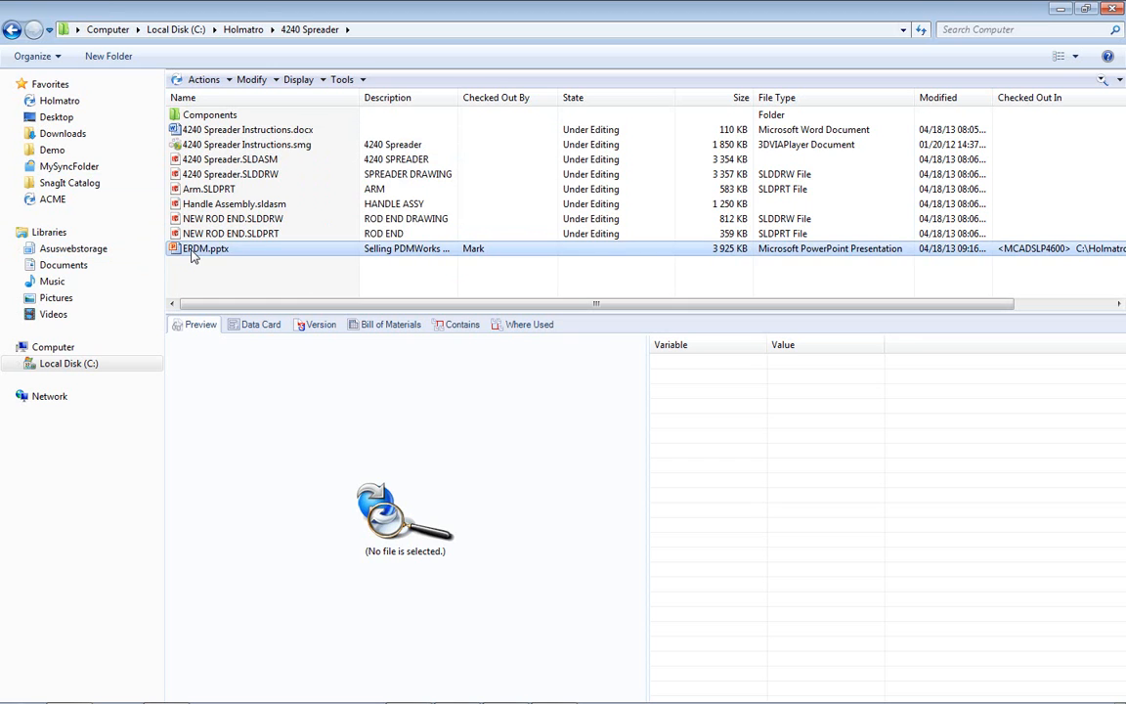
pyautogui.rightClick(194, 254)
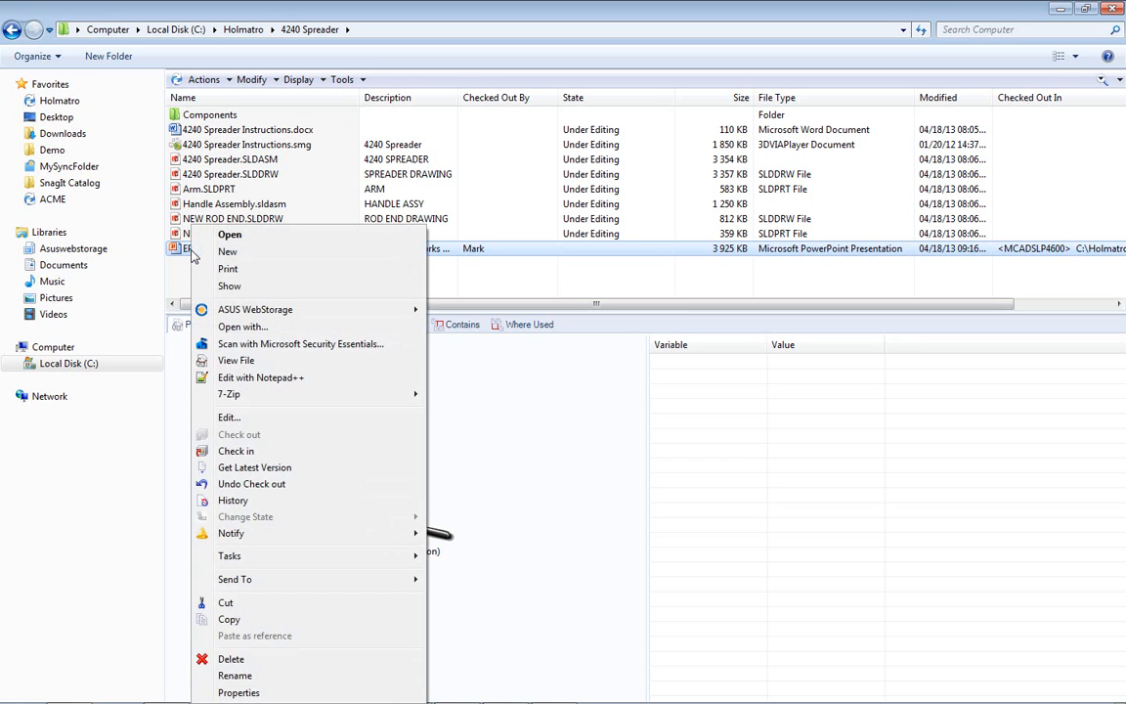
pyautogui.click(237, 451)
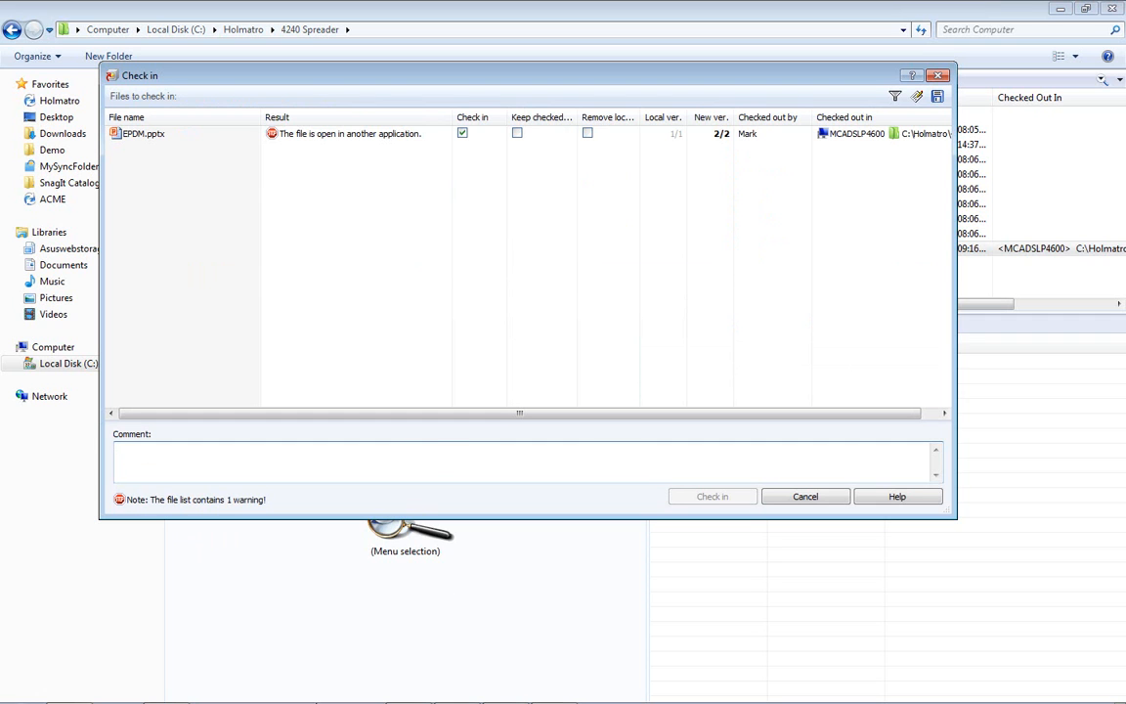
pyautogui.click(553, 688)
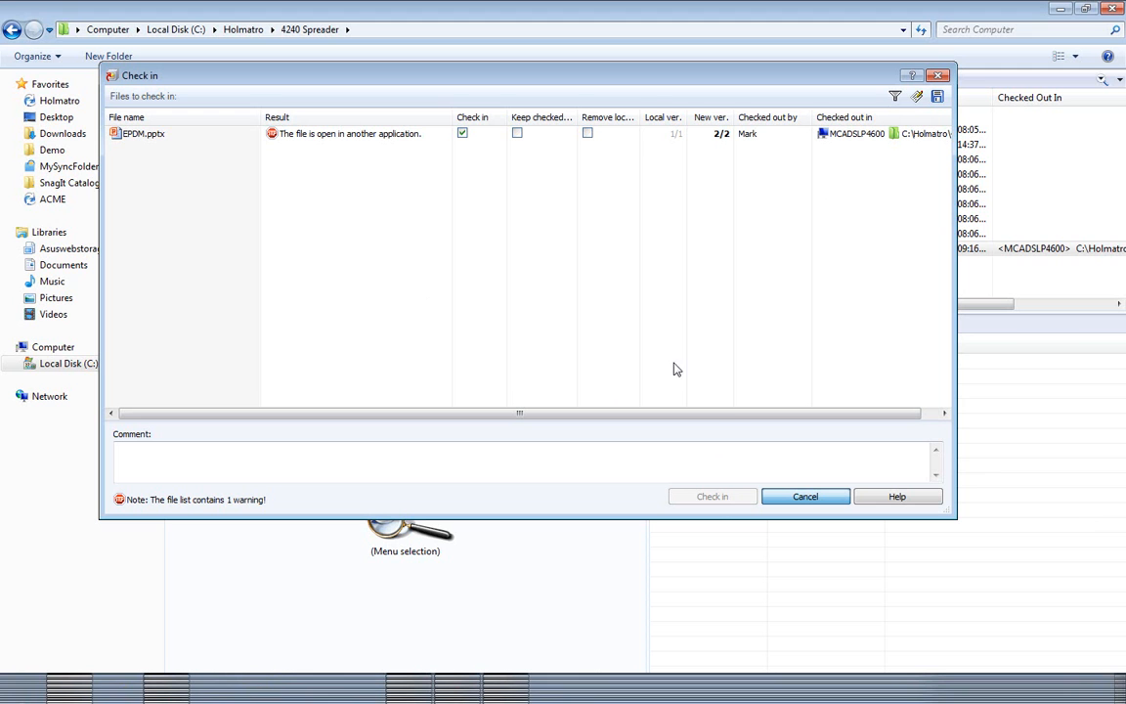
pyautogui.click(801, 498)
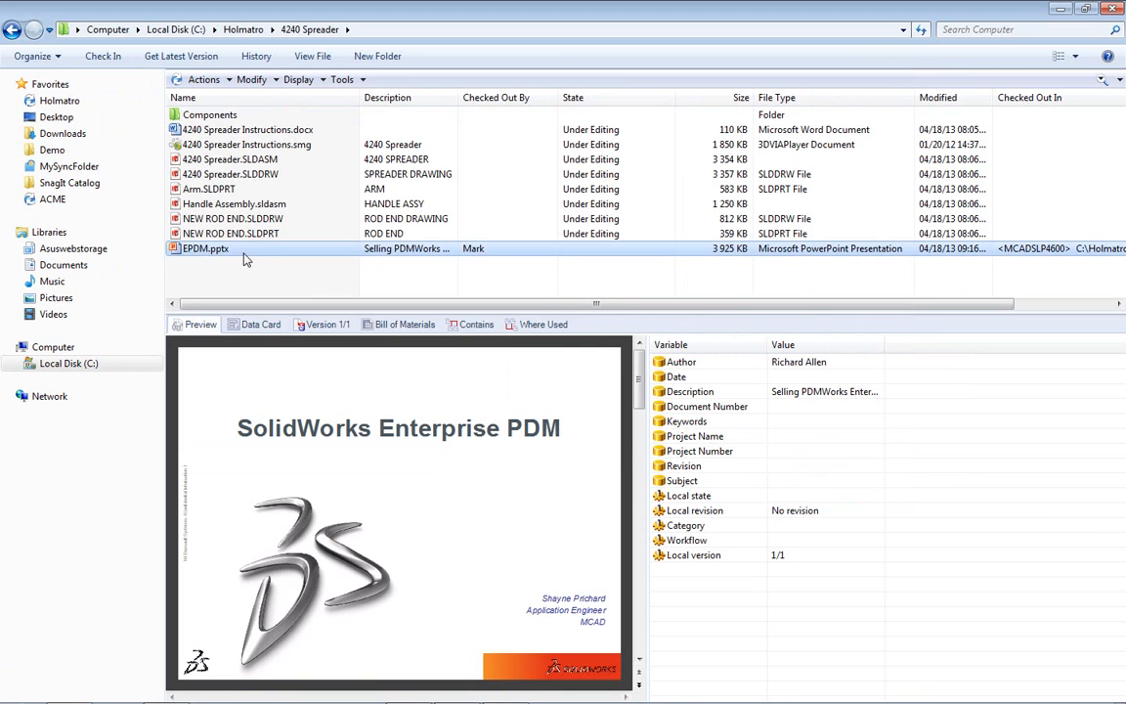
# - Select EPDM.pptx in the vault and preview its slides
pyautogui.rightClick(243, 256)
pyautogui.click(220, 278)
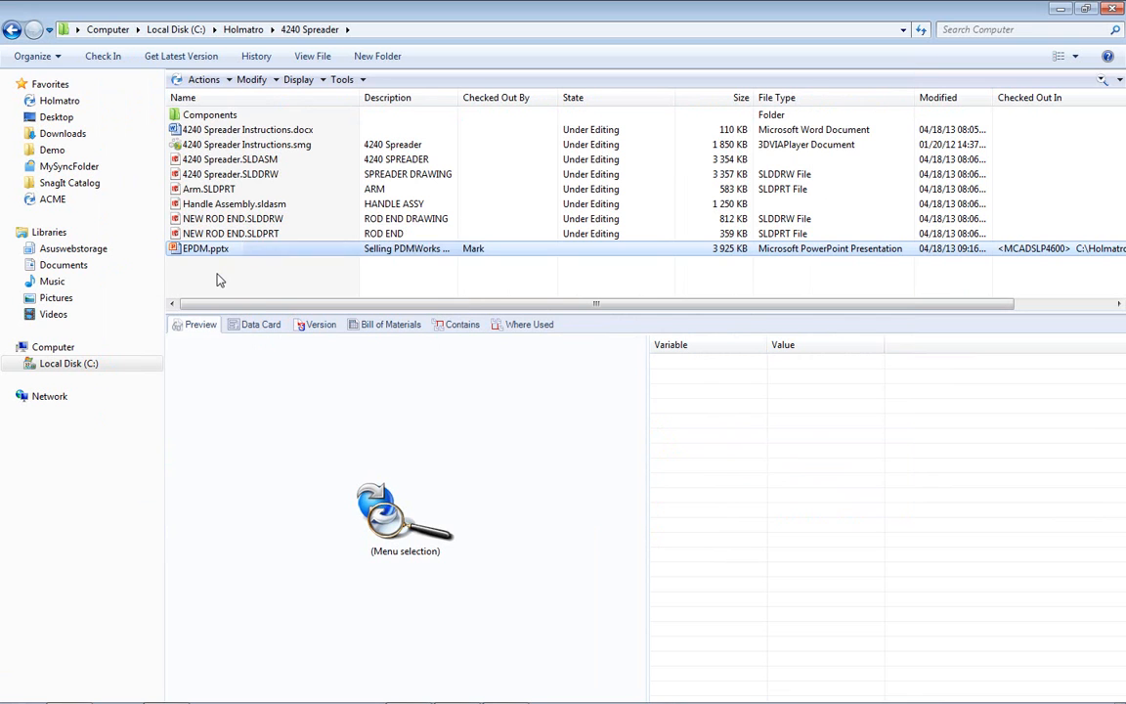
pyautogui.moveTo(647, 385); pyautogui.dragTo(807, 384)
pyautogui.click(217, 250)
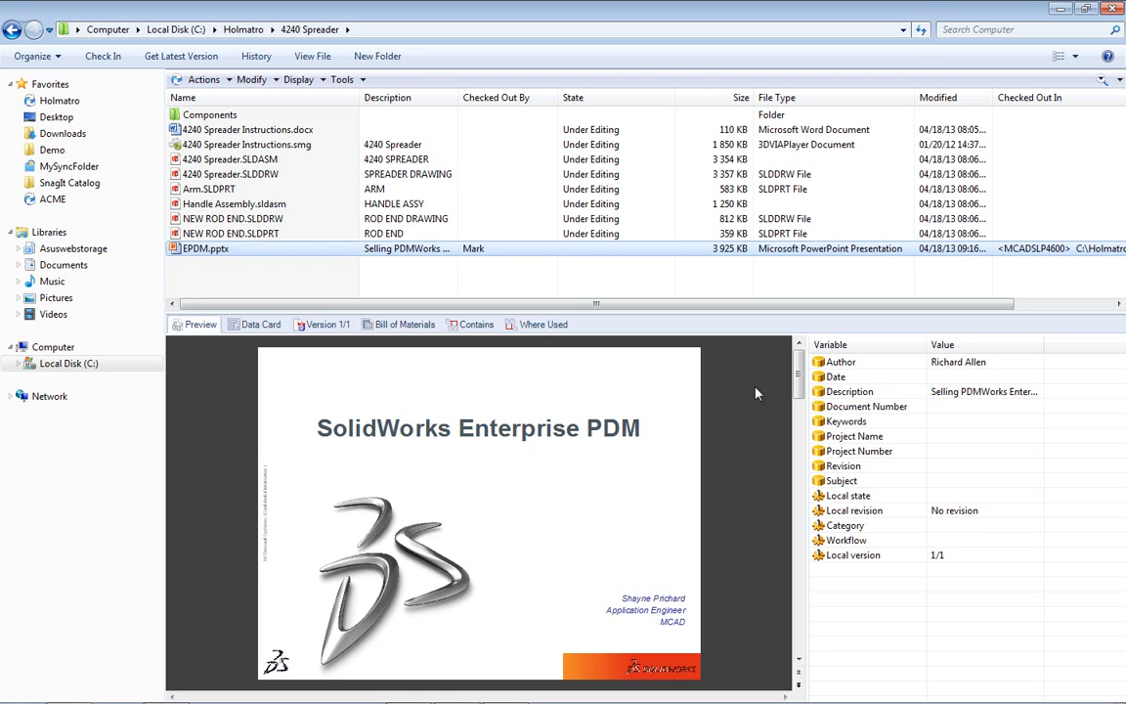
pyautogui.moveTo(797, 389); pyautogui.dragTo(796, 430)
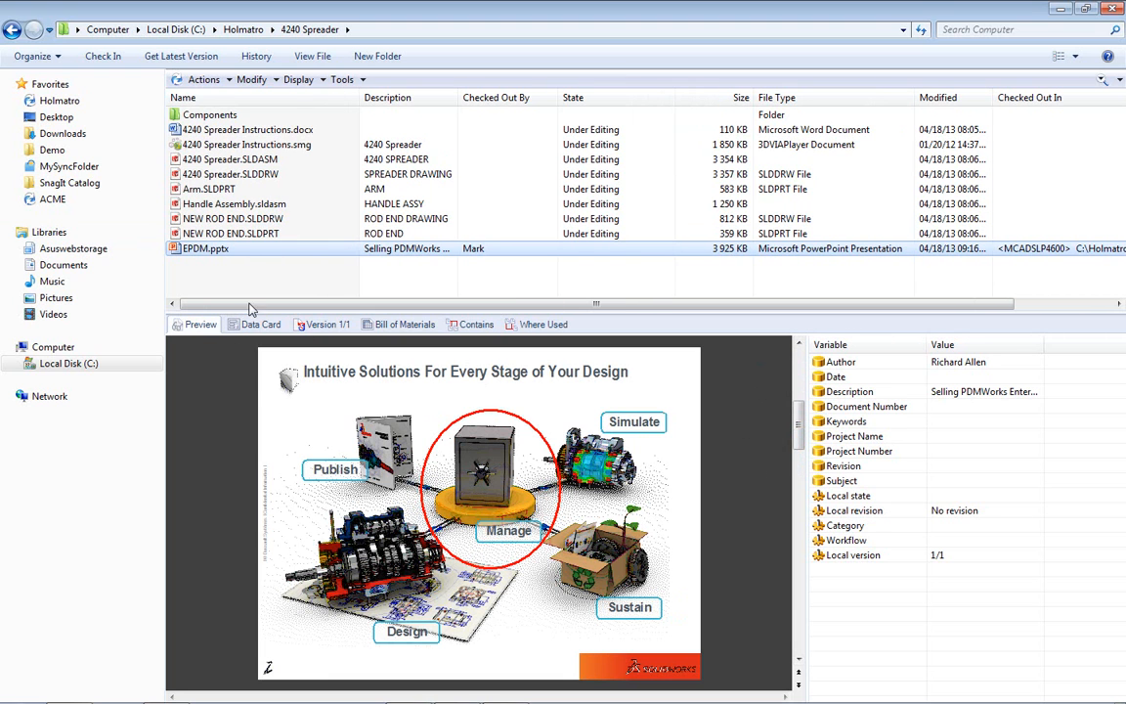
# - Check EPDM.pptx into the vault with the comment 'Initial check in'
pyautogui.rightClick(249, 253)
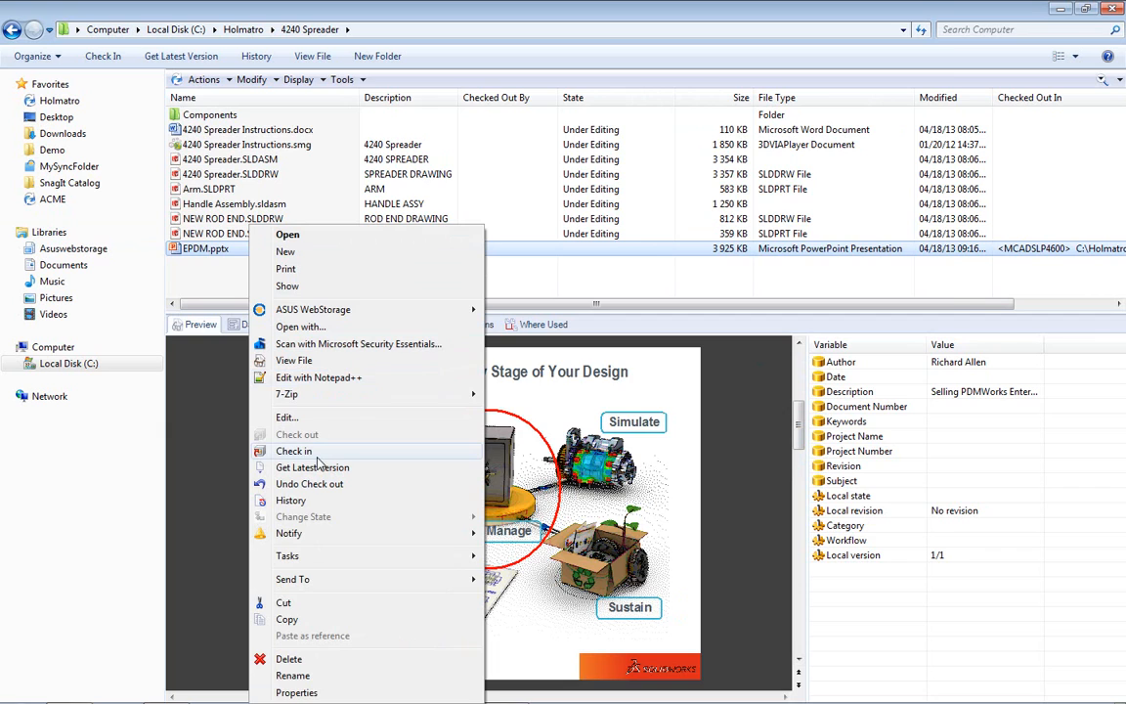
pyautogui.click(316, 454)
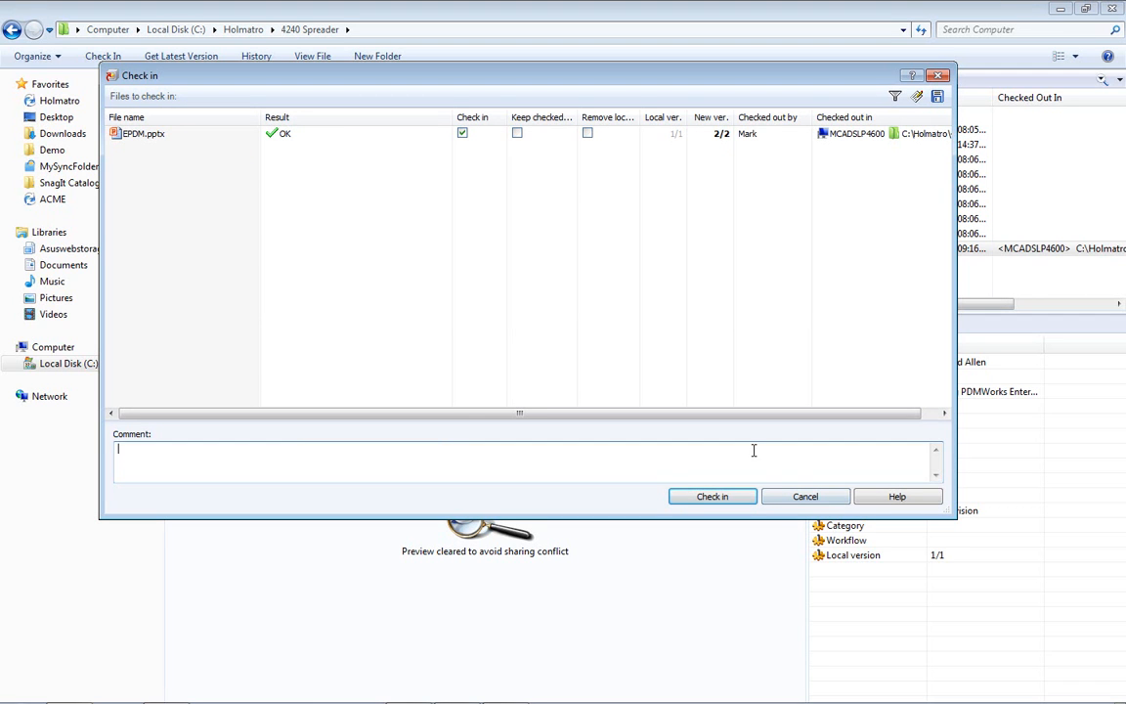
pyautogui.write('Initial check in')
pyautogui.click(711, 496)
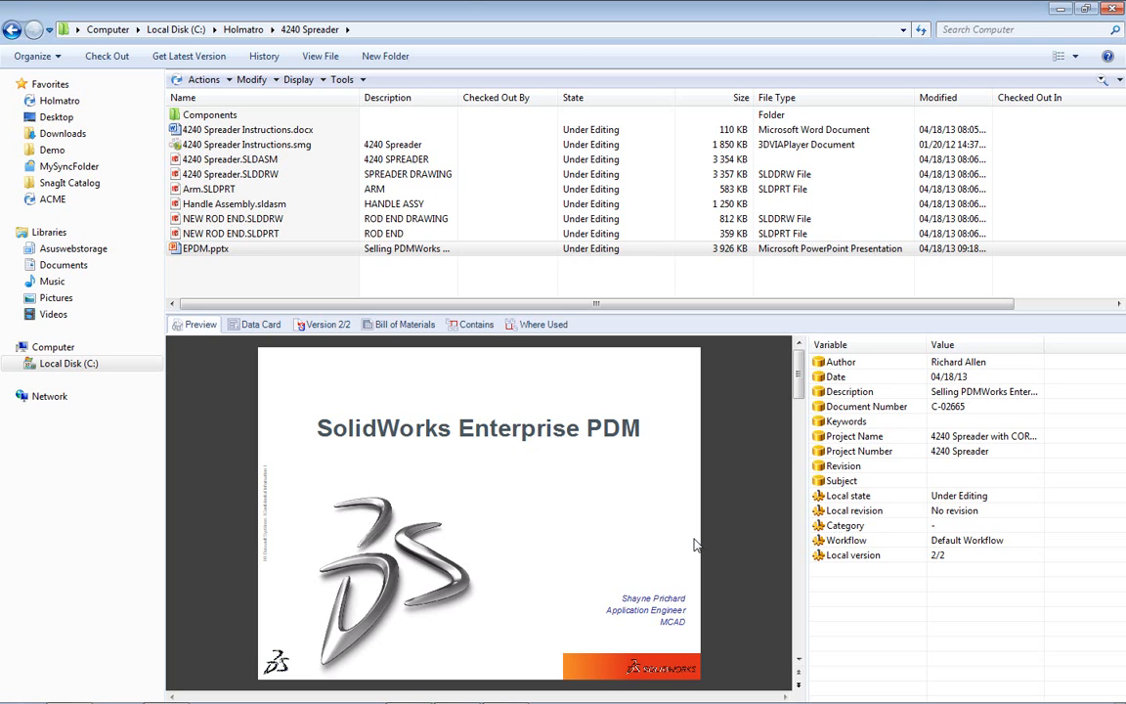
# - Minimize the vault window, then rotate and zoom the 4240 Spreader assembly view
pyautogui.click(1062, 12)
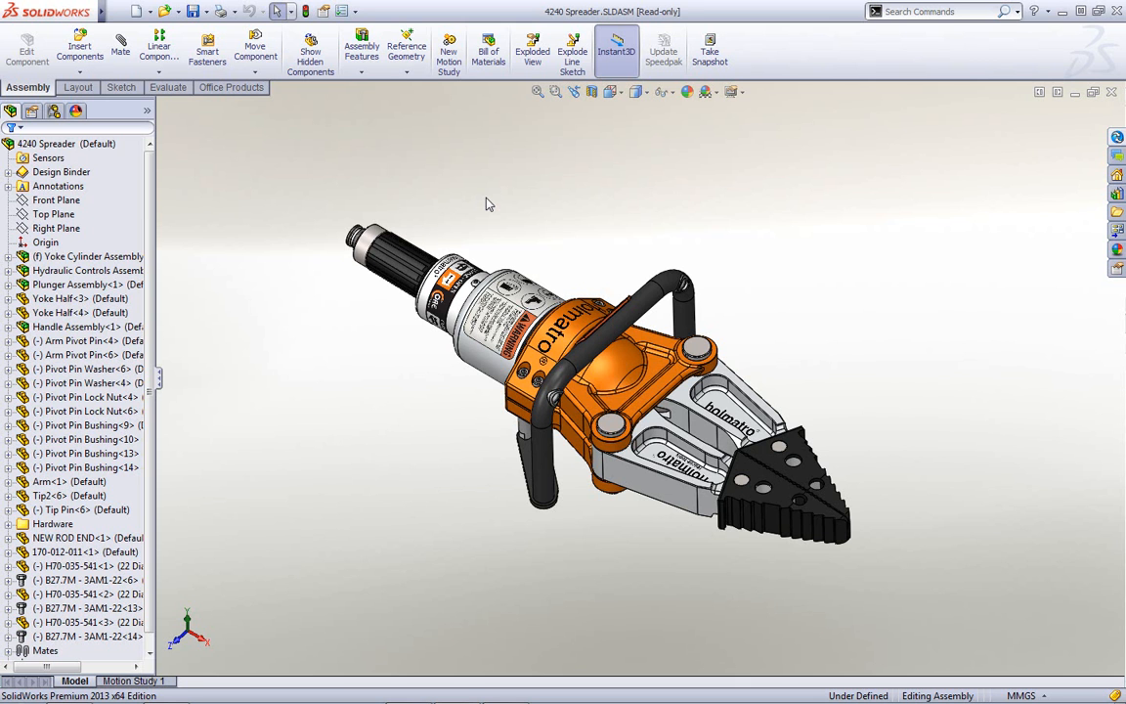
pyautogui.moveTo(782, 324)
pyautogui.mouseDown(button='middle')
pyautogui.moveTo(769, 269)
pyautogui.moveTo(726, 287)
pyautogui.moveTo(771, 268)
pyautogui.moveTo(775, 309)
pyautogui.mouseUp(button='middle')
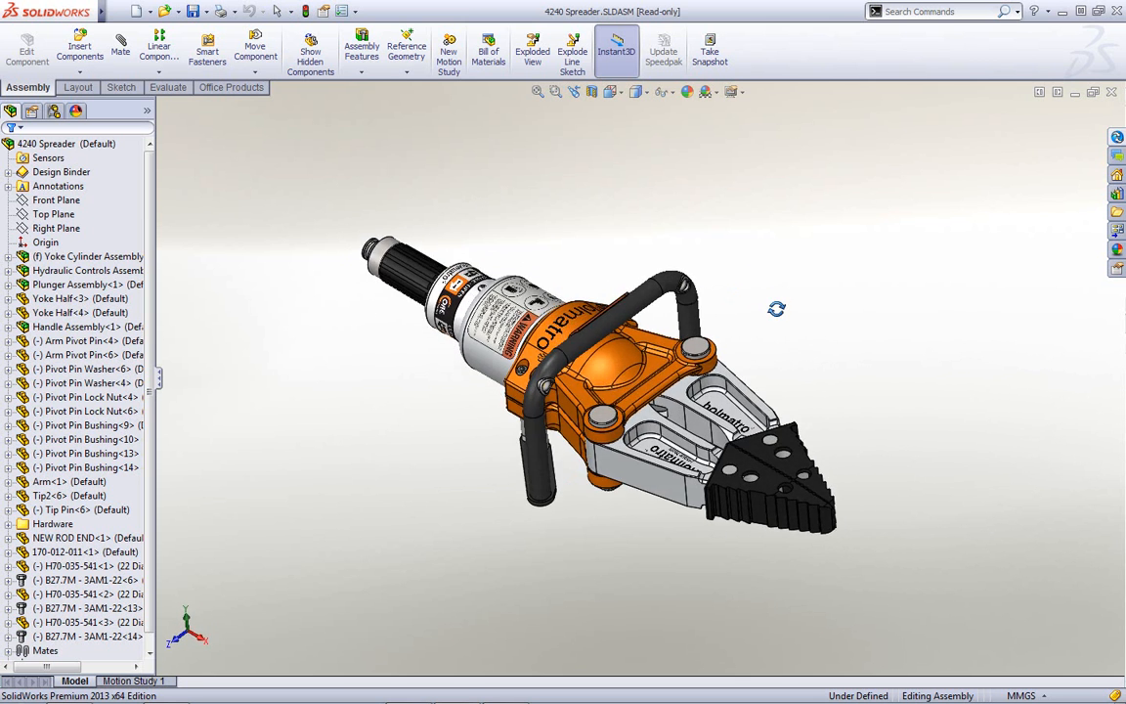
pyautogui.scroll(-3, 826, 362)
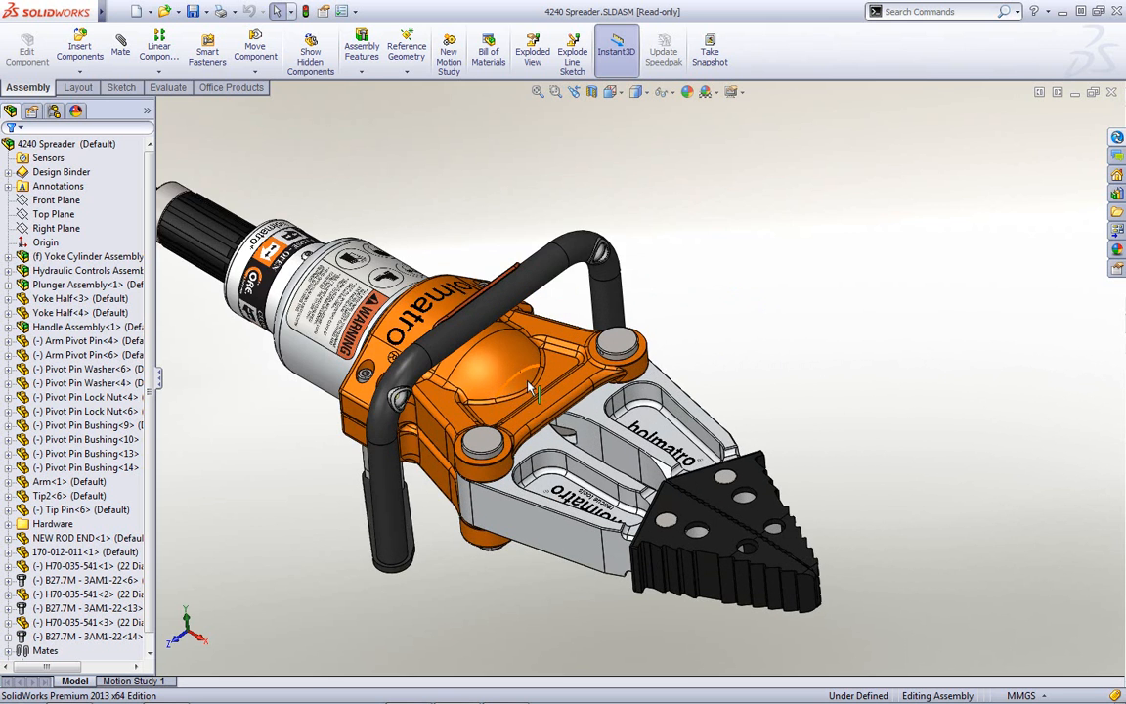
pyautogui.scroll(3, 528, 389)
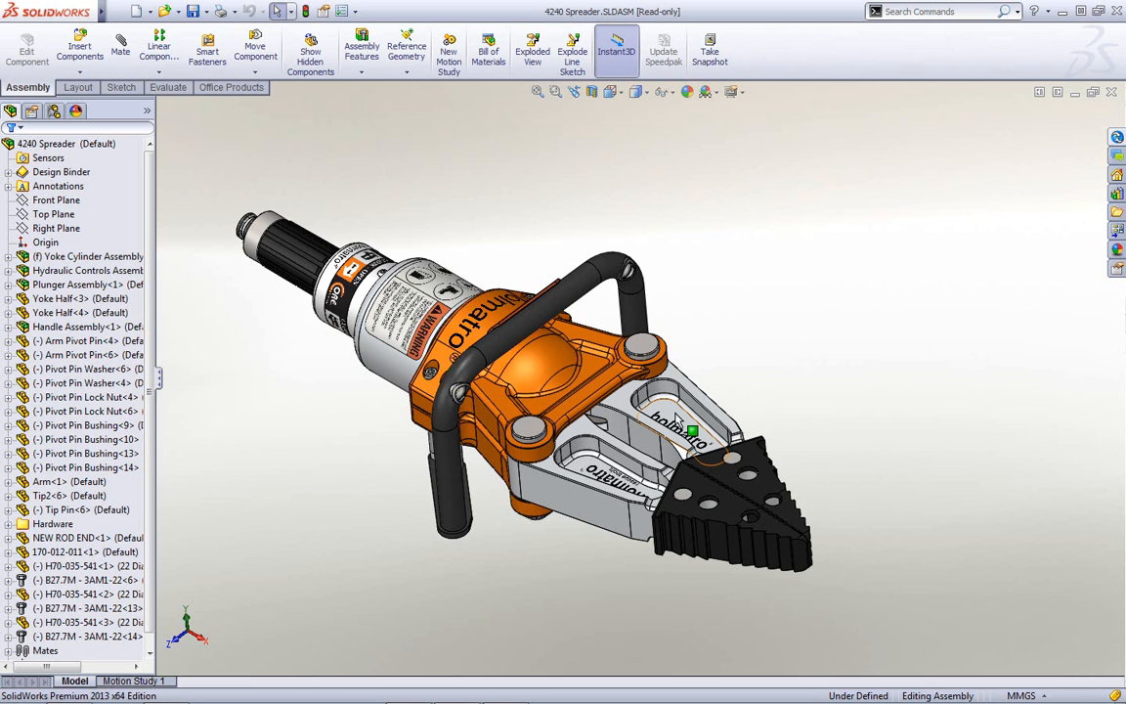
# - Open the Arm part from the upper jaw and dismiss the read-only warning
pyautogui.click(674, 416)
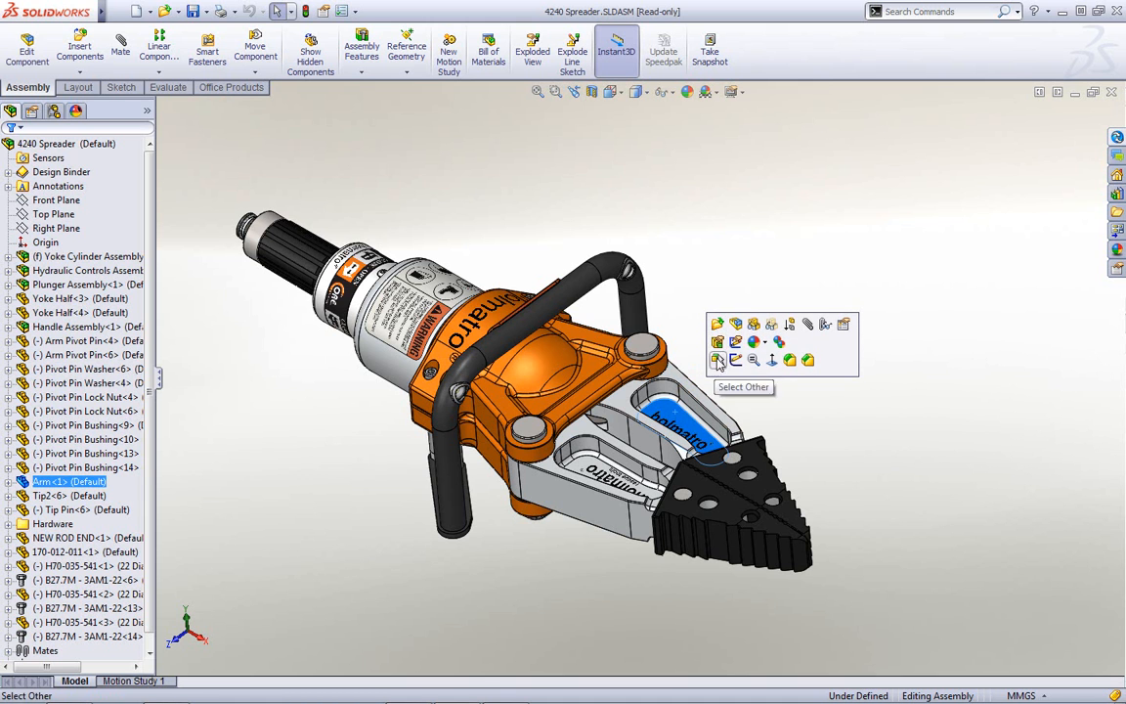
pyautogui.click(716, 325)
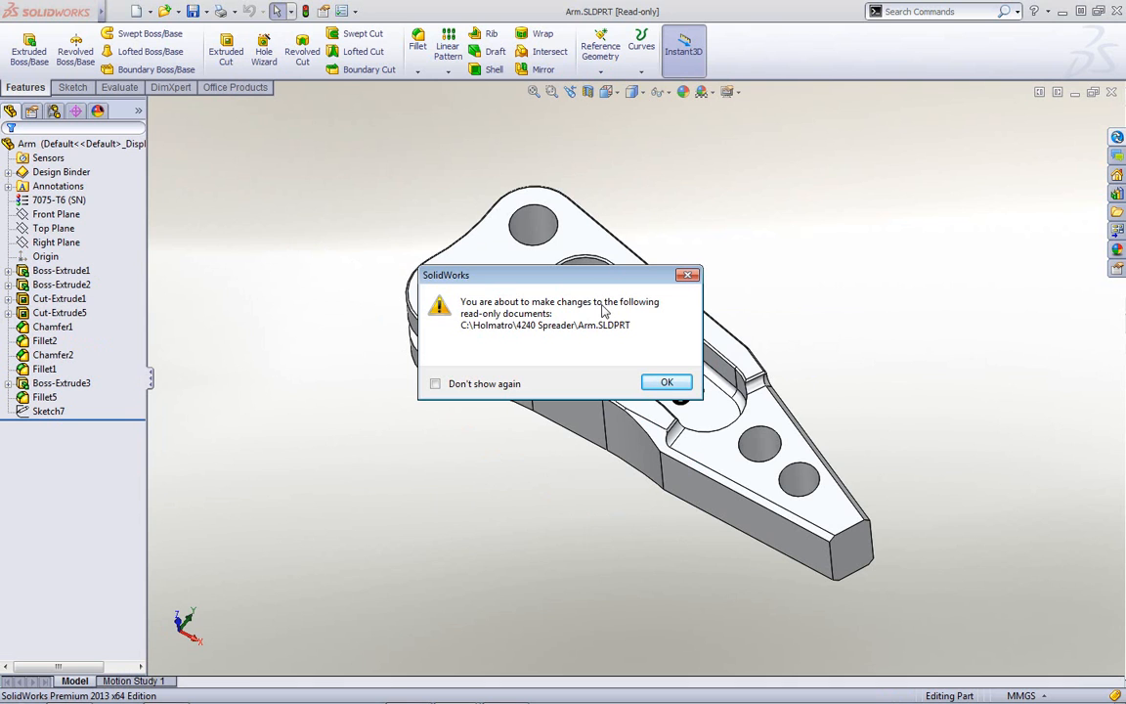
pyautogui.click(662, 383)
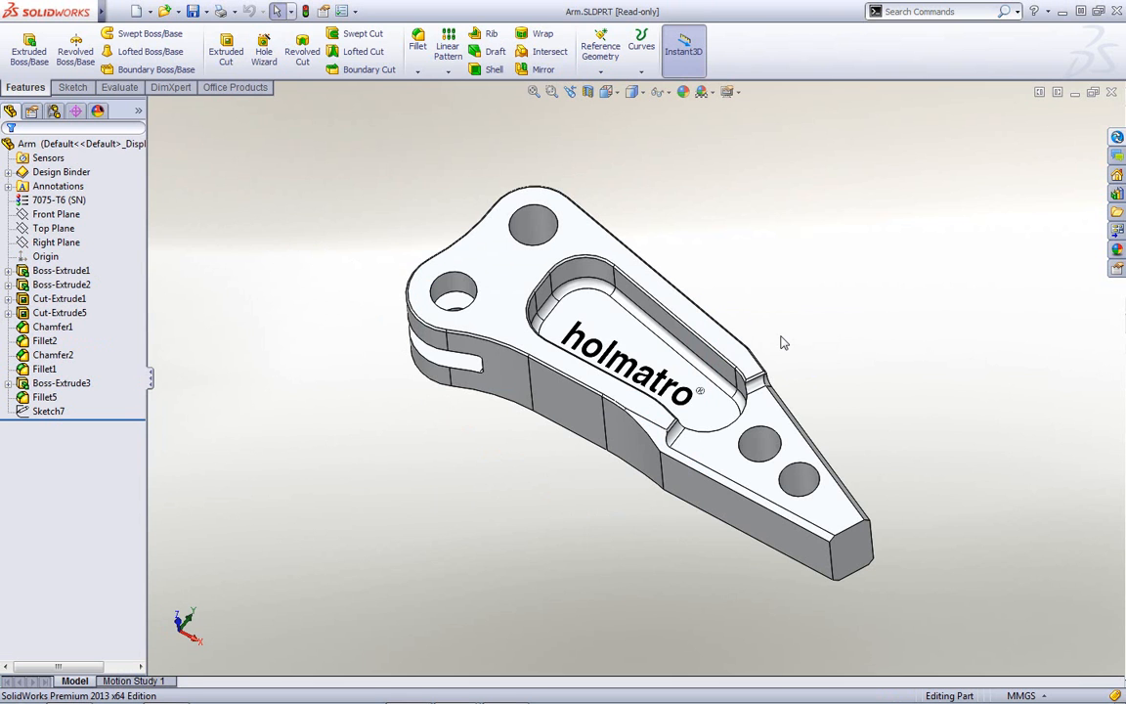
# - Raise Boss-Extrude3's holmatro lettering higher with Instant3D and acknowledge the not-checked-out warning
pyautogui.moveTo(780, 342); pyautogui.dragTo(774, 298, button='middle')
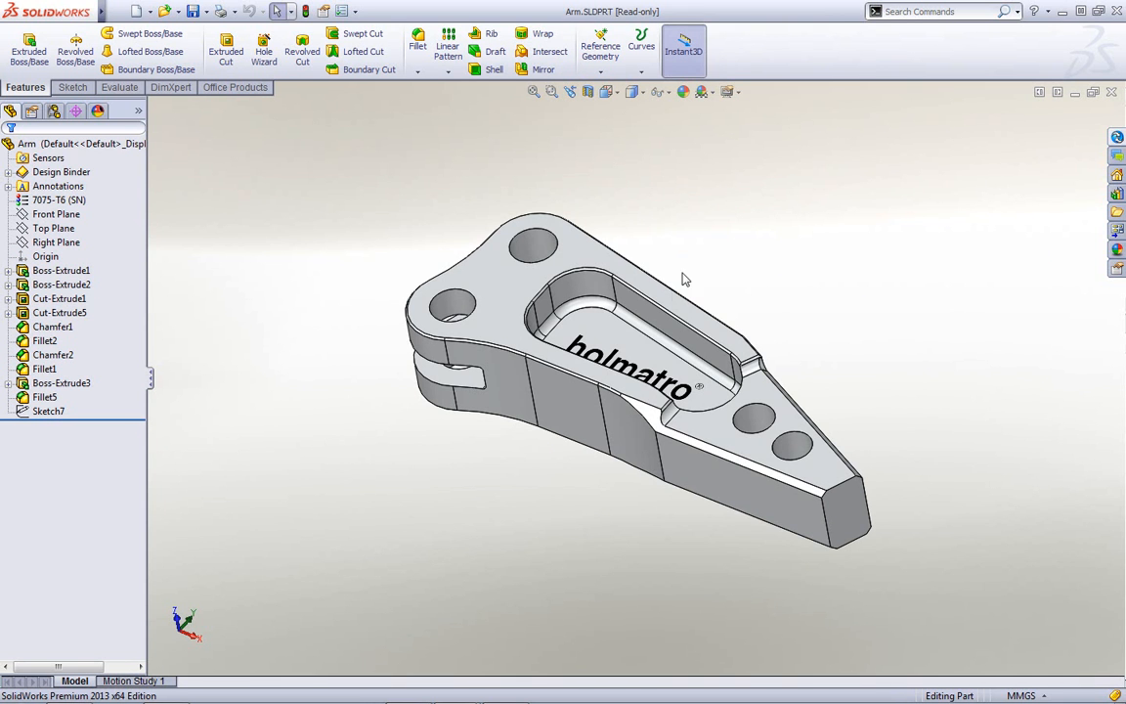
pyautogui.click(632, 345)
pyautogui.moveTo(632, 346); pyautogui.dragTo(942, 414, button='middle')
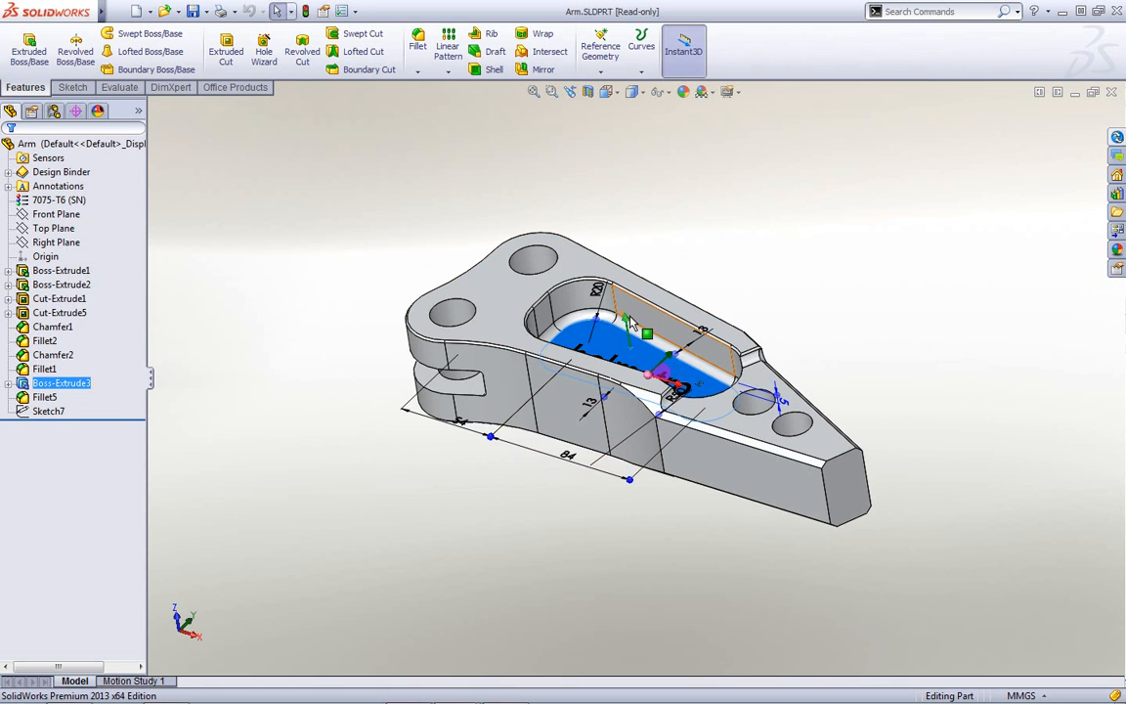
pyautogui.moveTo(624, 319); pyautogui.dragTo(653, 310)
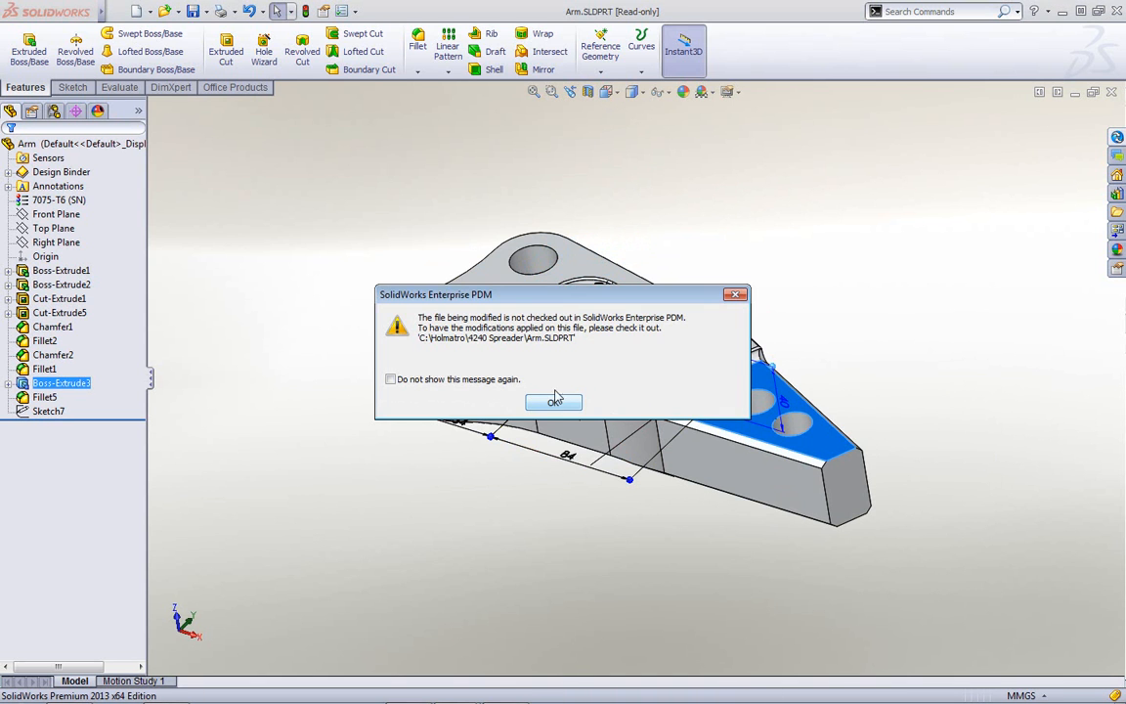
pyautogui.moveTo(691, 294); pyautogui.dragTo(715, 145)
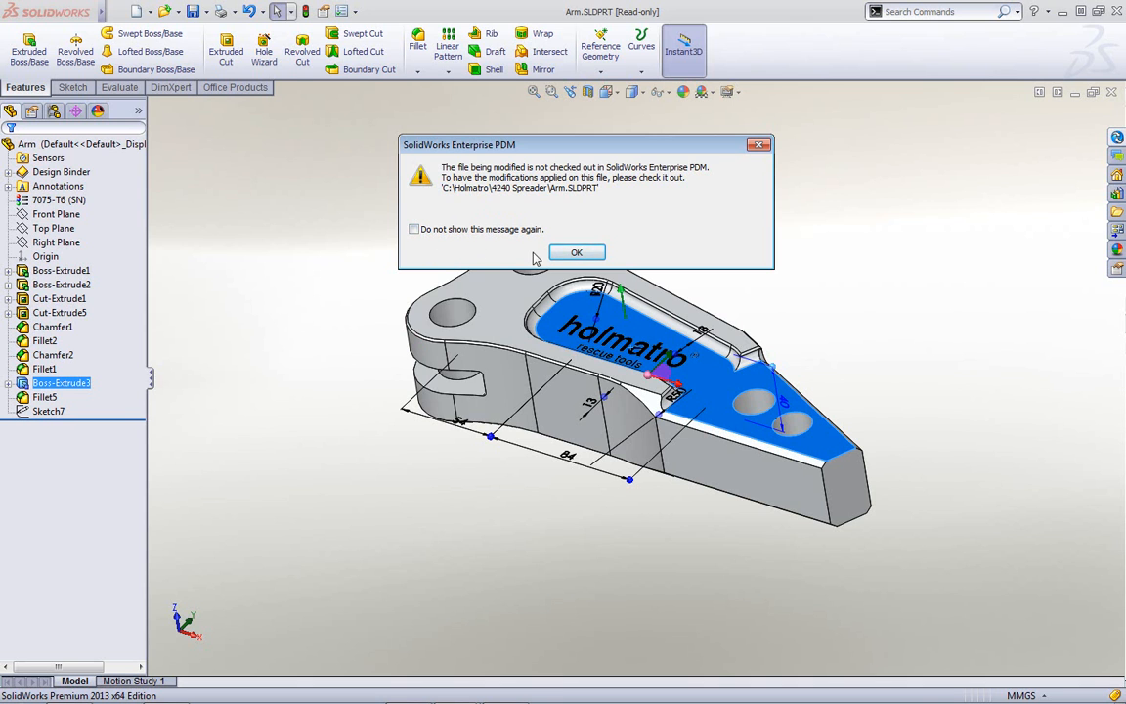
pyautogui.click(576, 253)
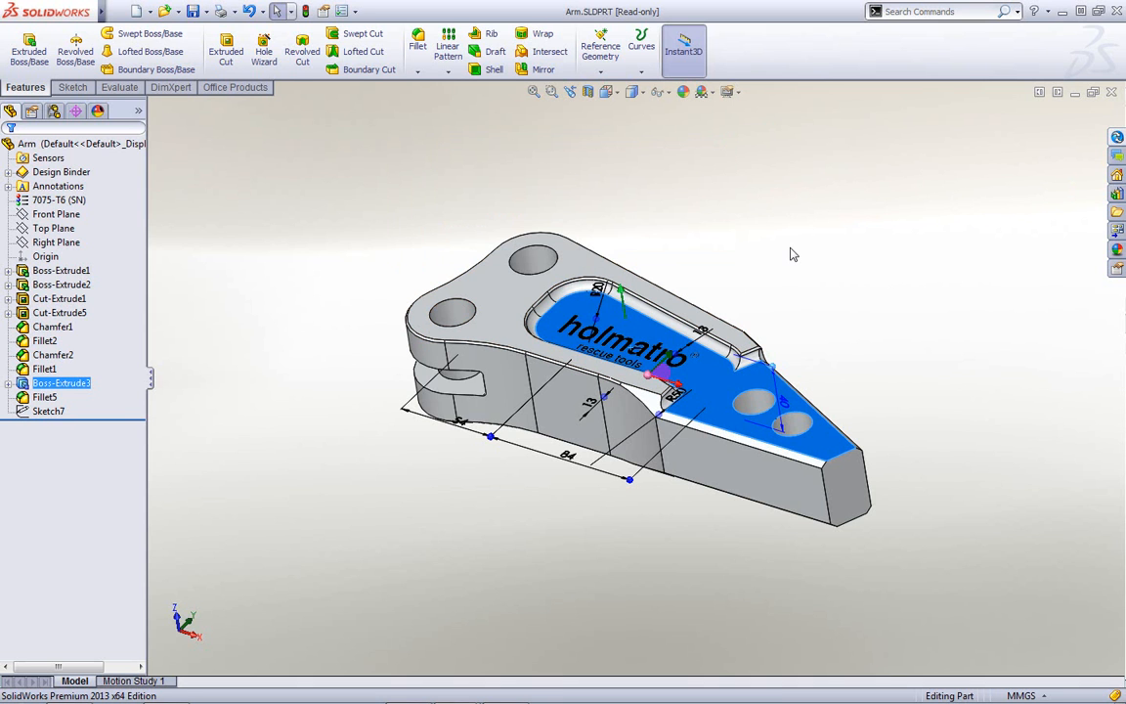
# - Clear the selection, zoom Arm to fit, and run Where Used from the Enterprise PDM pane
pyautogui.click(742, 223)
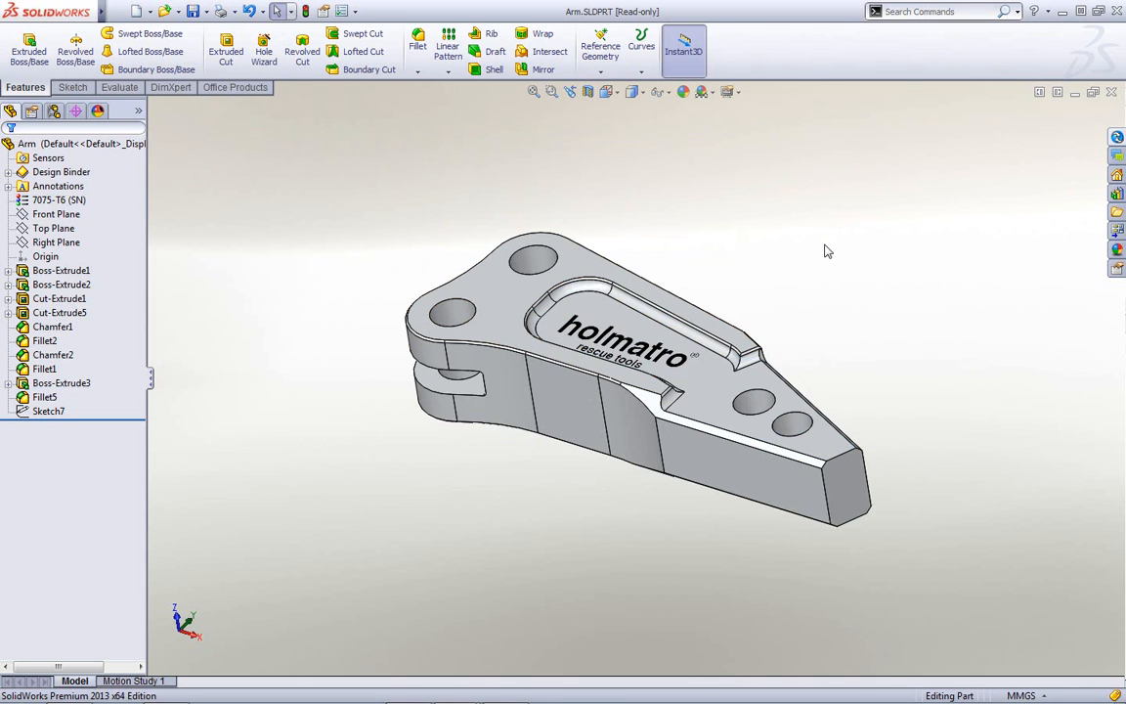
pyautogui.press('f')
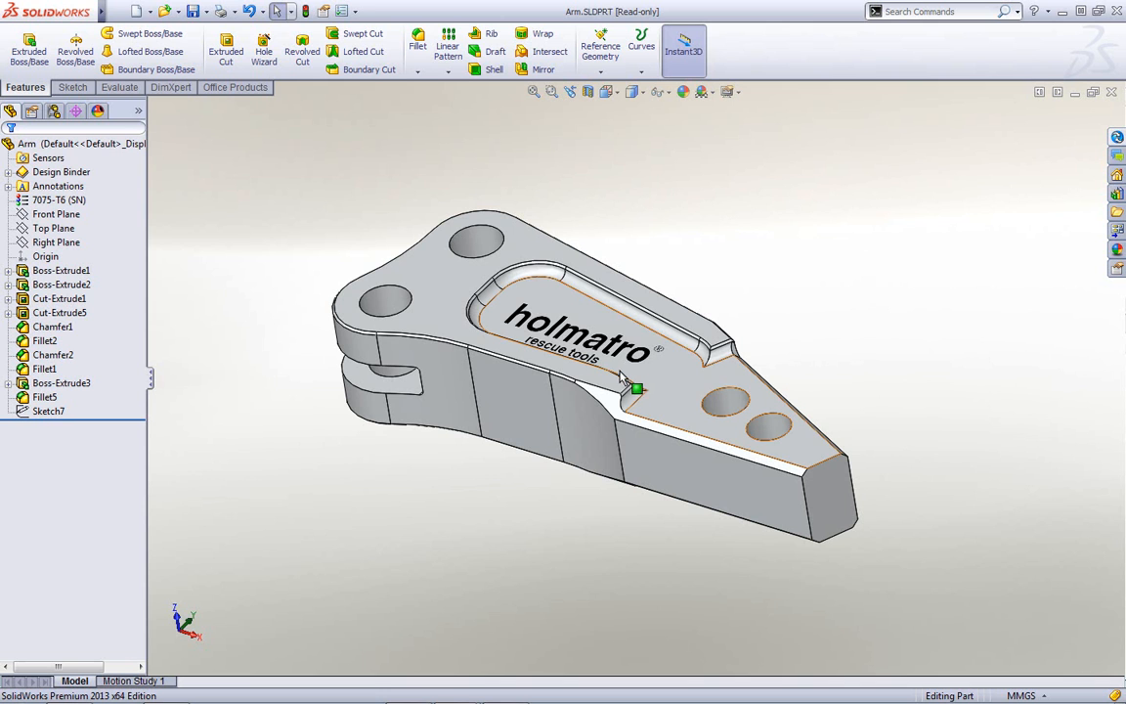
pyautogui.click(1115, 138)
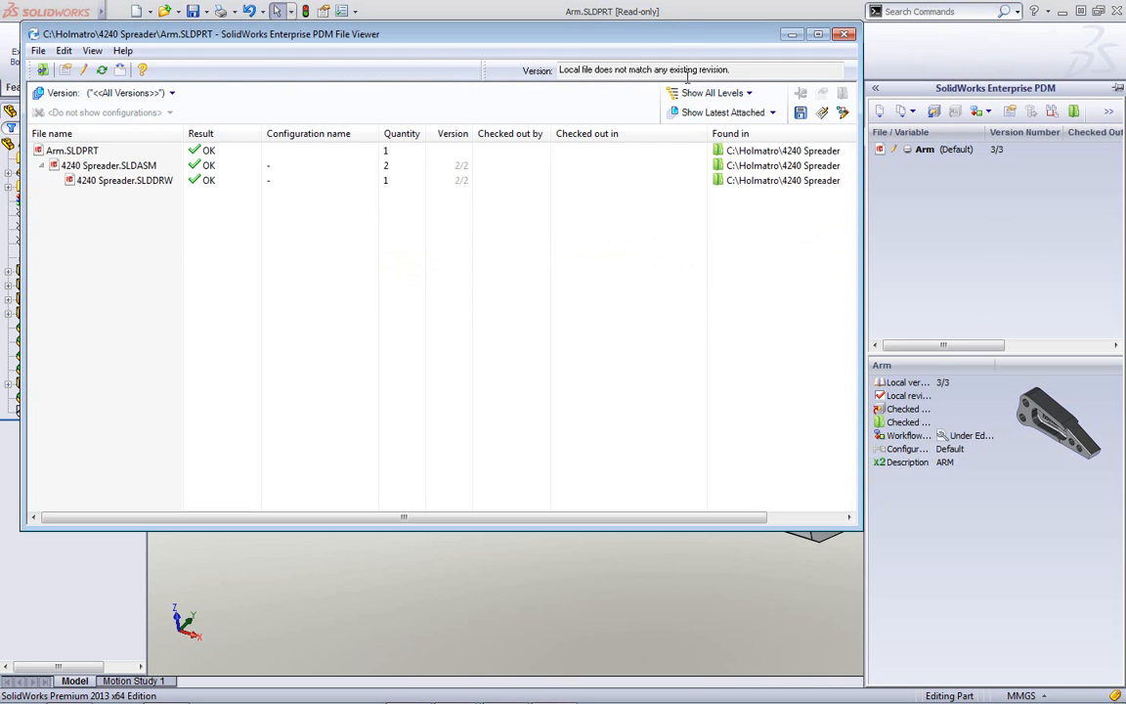
# - Move the File Viewer aside and select the 4240 Spreader.SLDASM row
pyautogui.moveTo(692, 41); pyautogui.dragTo(792, 85)
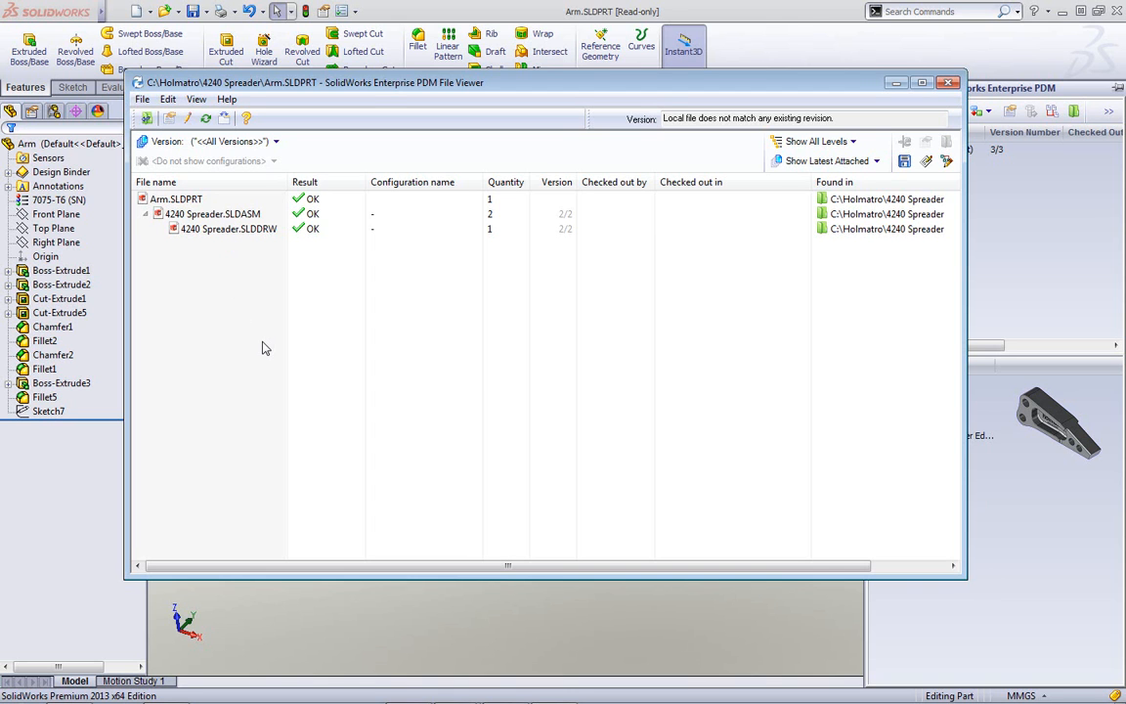
pyautogui.click(853, 214)
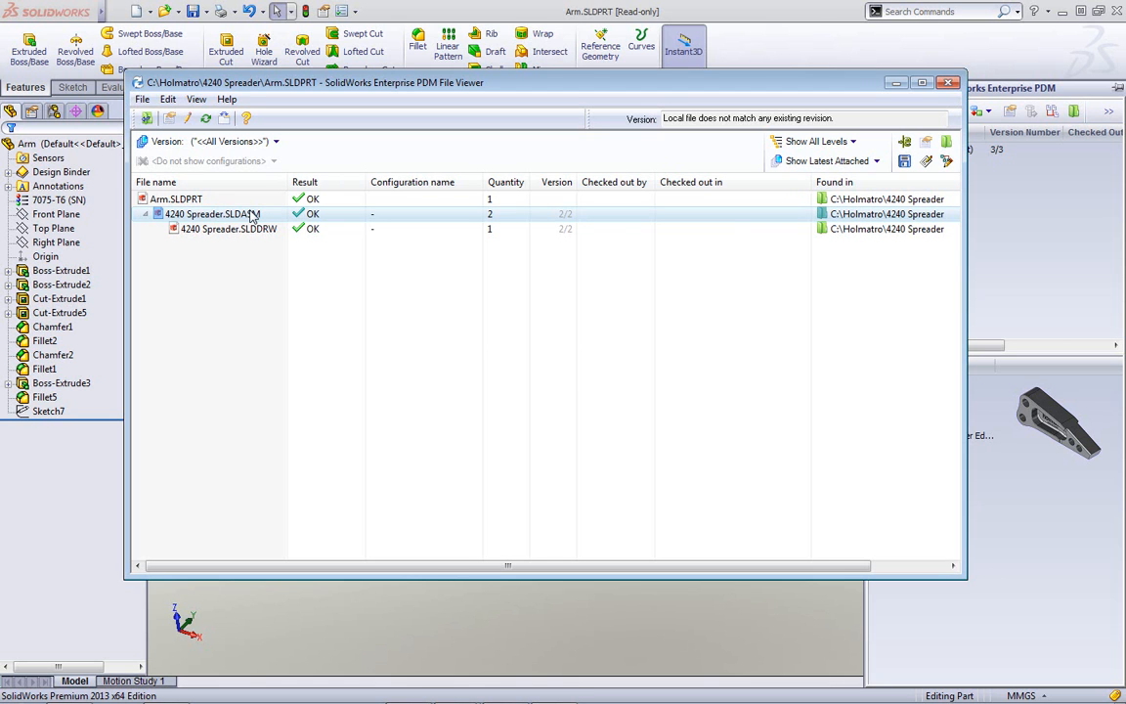
pyautogui.click(945, 142)
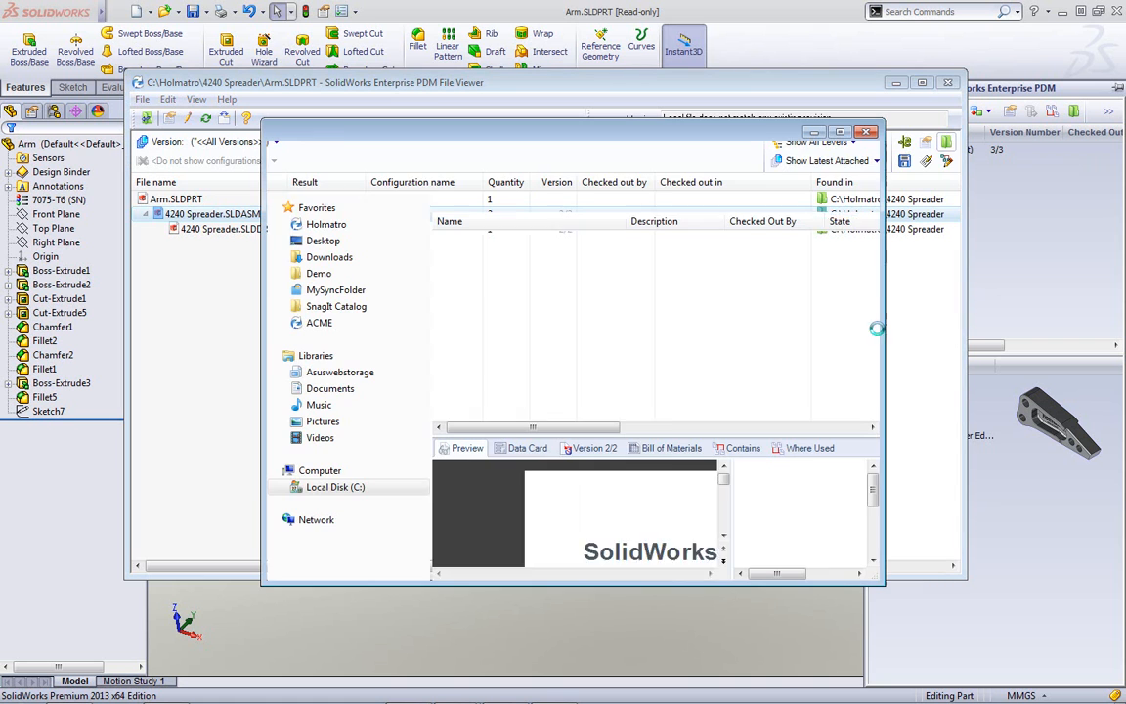
pyautogui.click(840, 134)
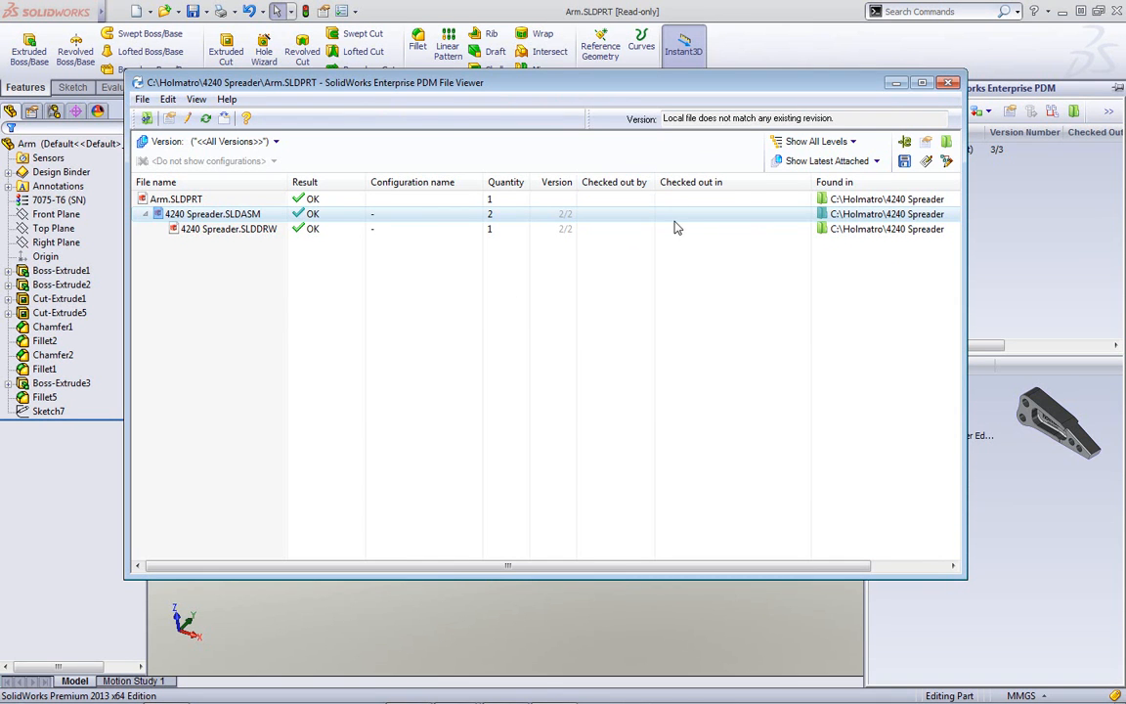
# - Close the File Viewer and select Arm in the Enterprise PDM pane for check-out
pyautogui.click(946, 84)
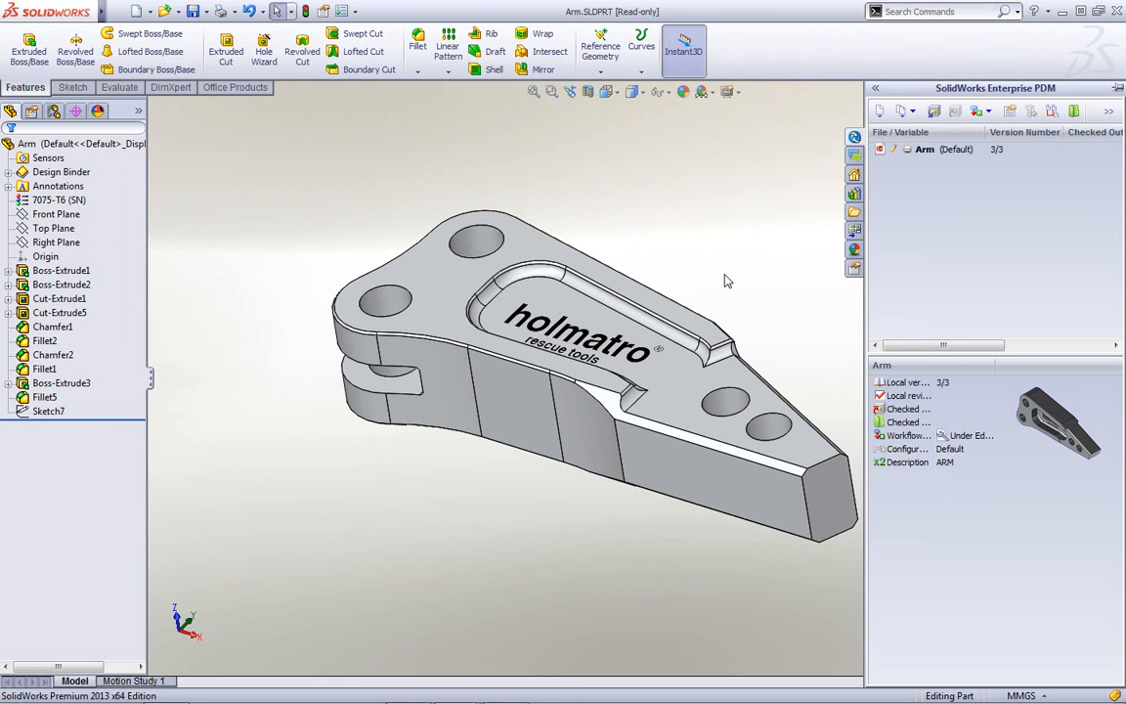
pyautogui.click(923, 150)
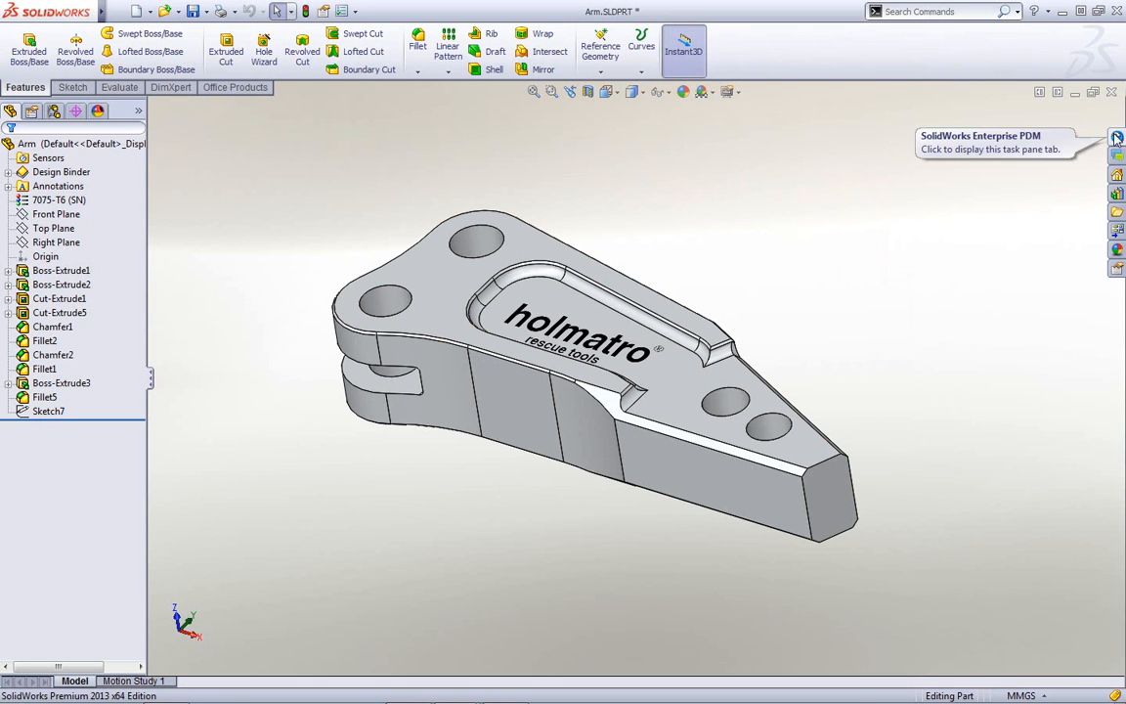
# - Open the Enterprise PDM pane, re-dock it beside the model, and pin it open
pyautogui.click(1116, 138)
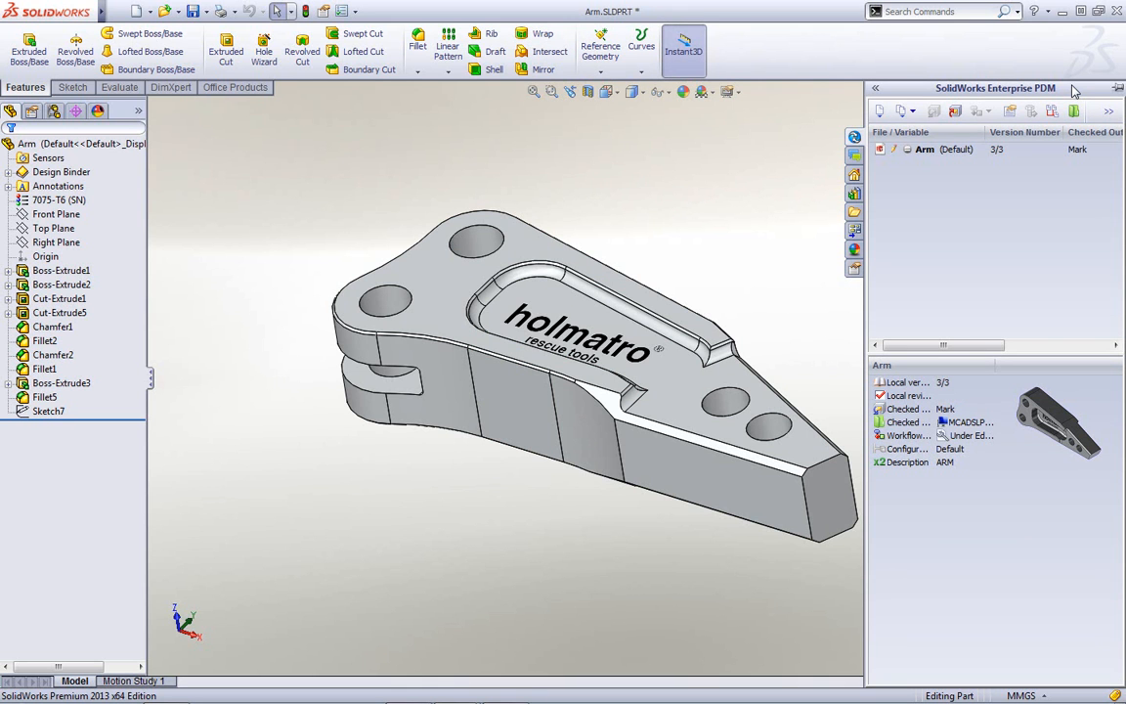
pyautogui.moveTo(1073, 89); pyautogui.dragTo(711, 122)
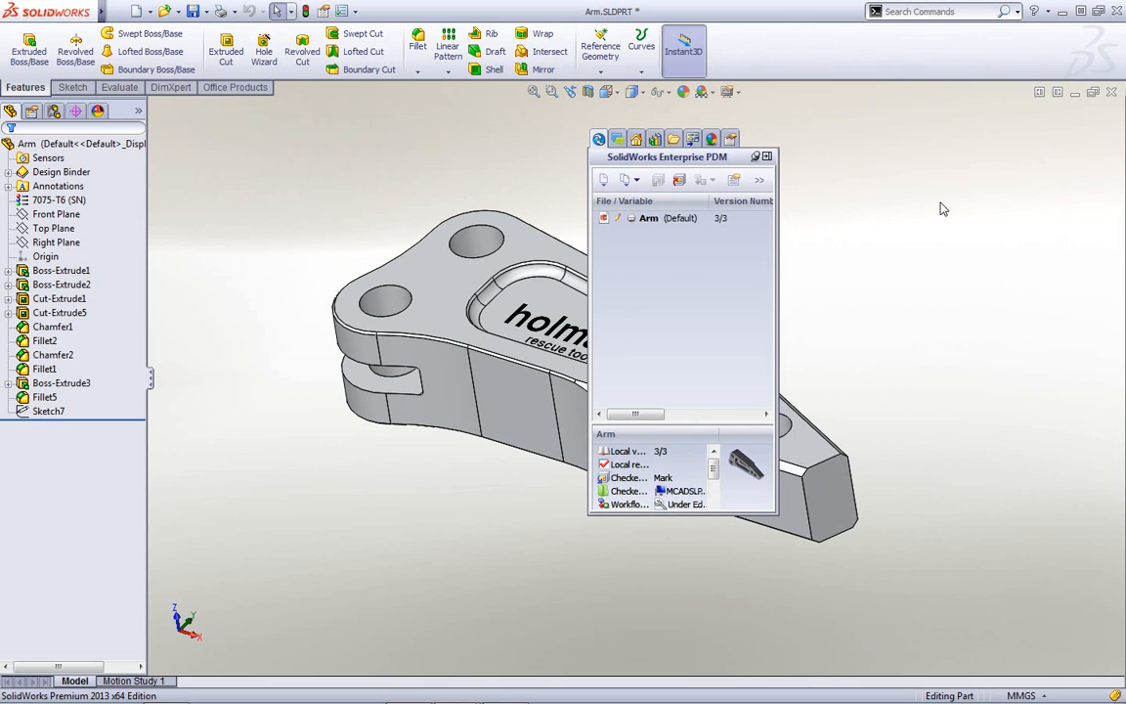
pyautogui.moveTo(714, 166); pyautogui.dragTo(709, 172)
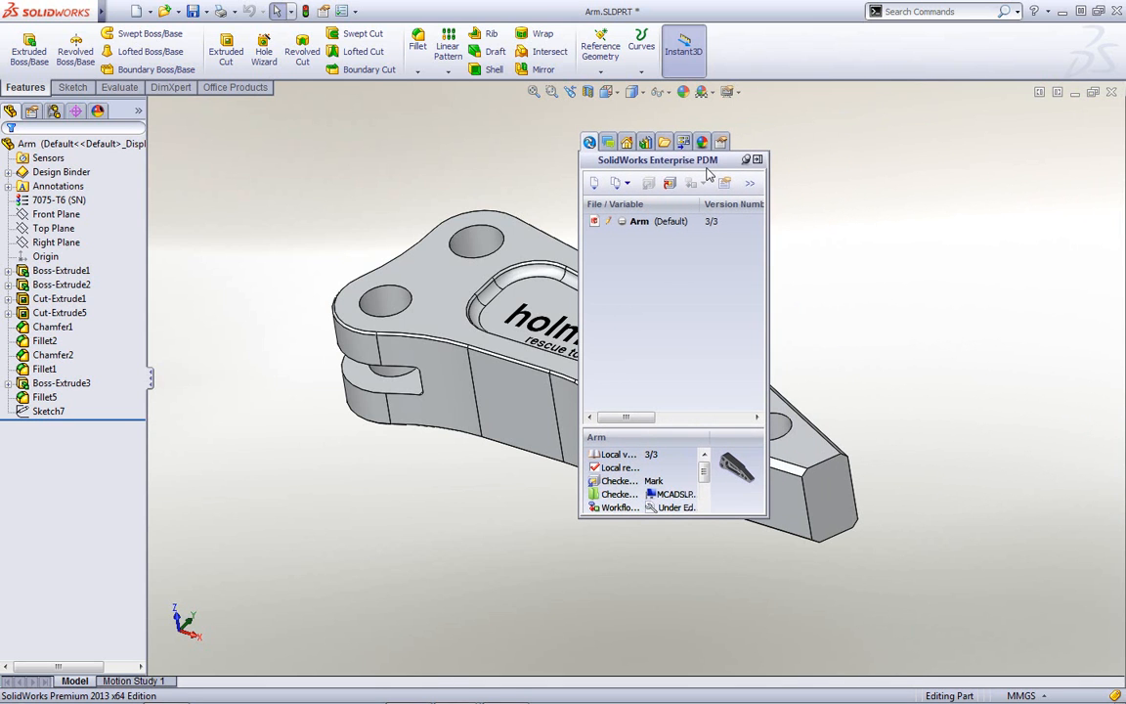
pyautogui.doubleClick(708, 172)
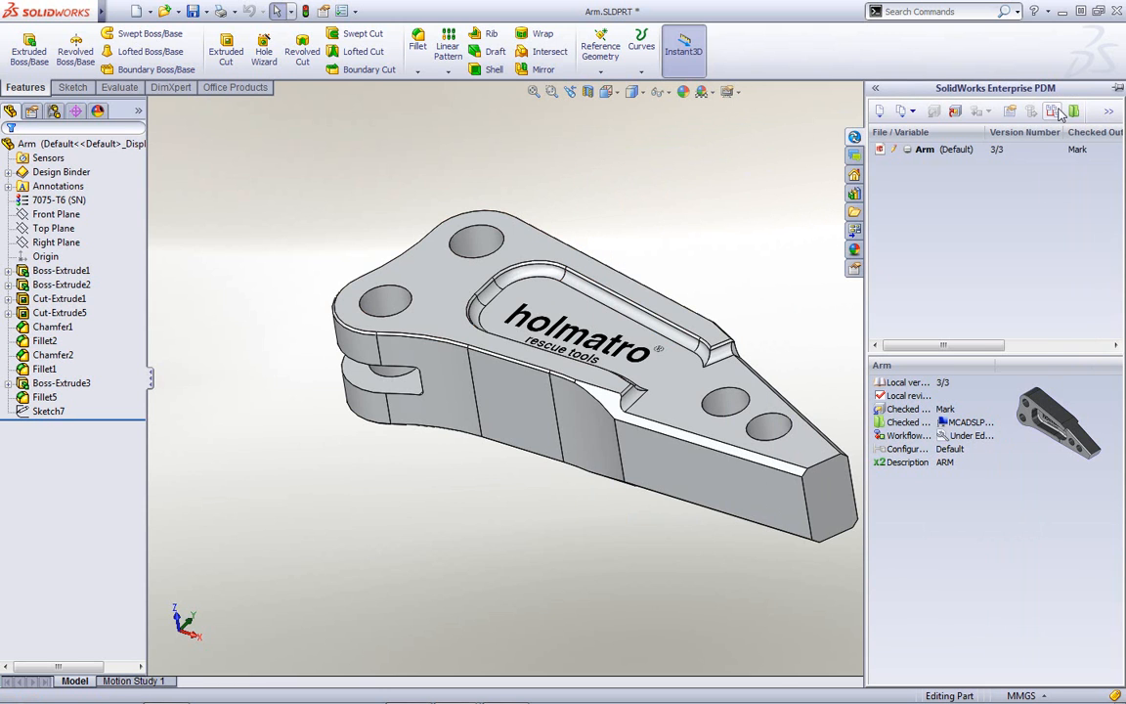
pyautogui.click(1117, 88)
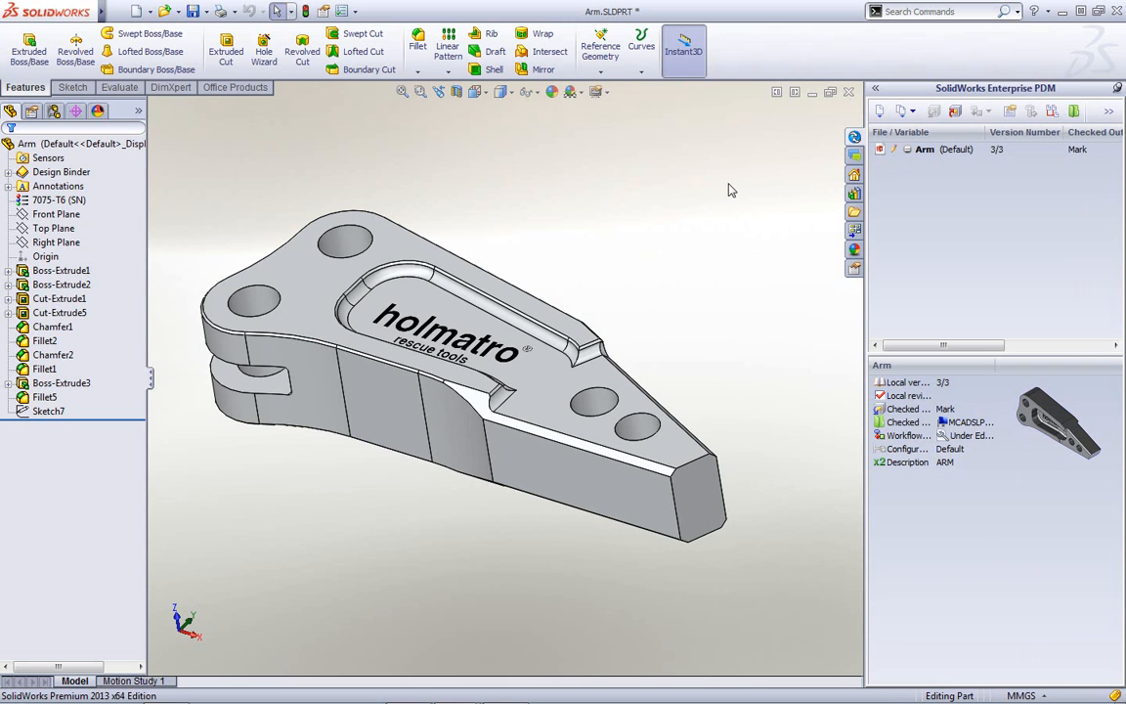
# - Save Arm.SLDPRT with Ctrl+S and select Arm in the Enterprise PDM pane
pyautogui.hotkey('ctrl', 's')
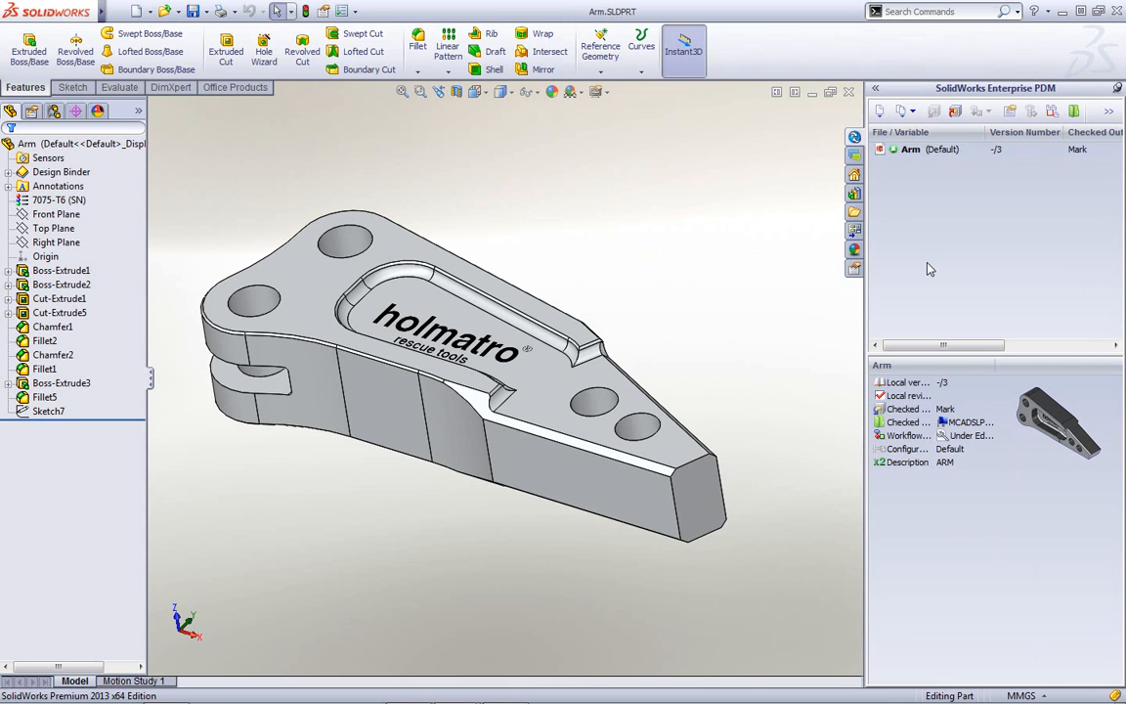
pyautogui.click(904, 150)
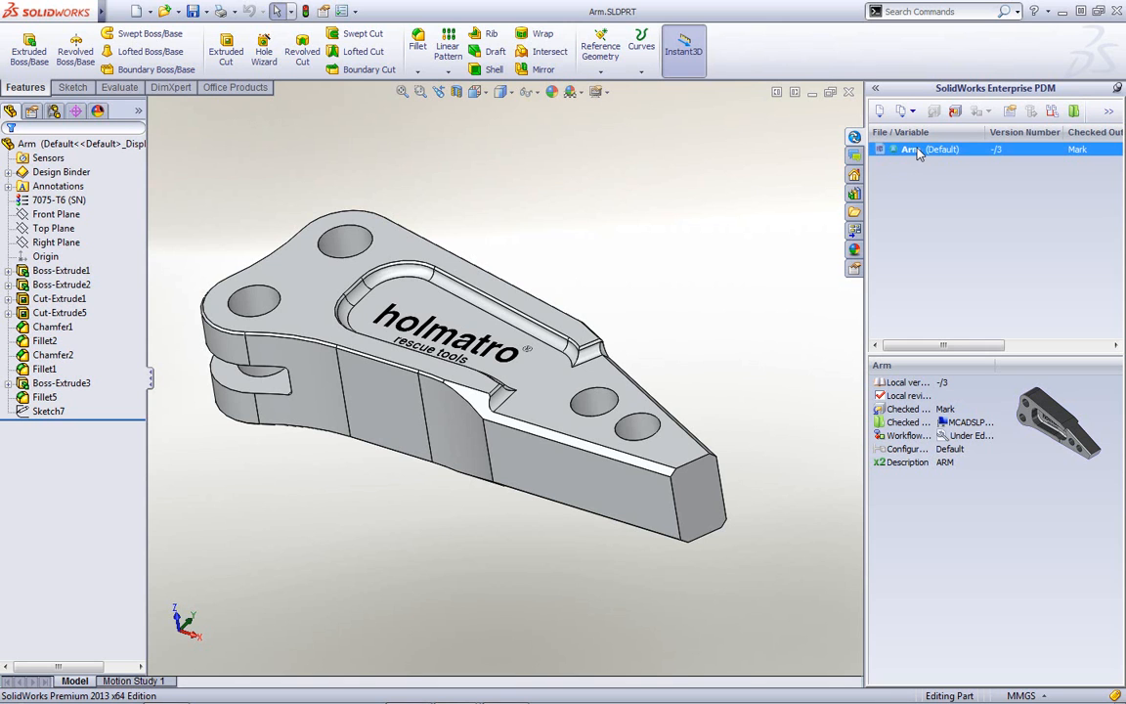
# - Start checking in the Arm part and enter the comment 'changed web thickness'
pyautogui.click(956, 116)
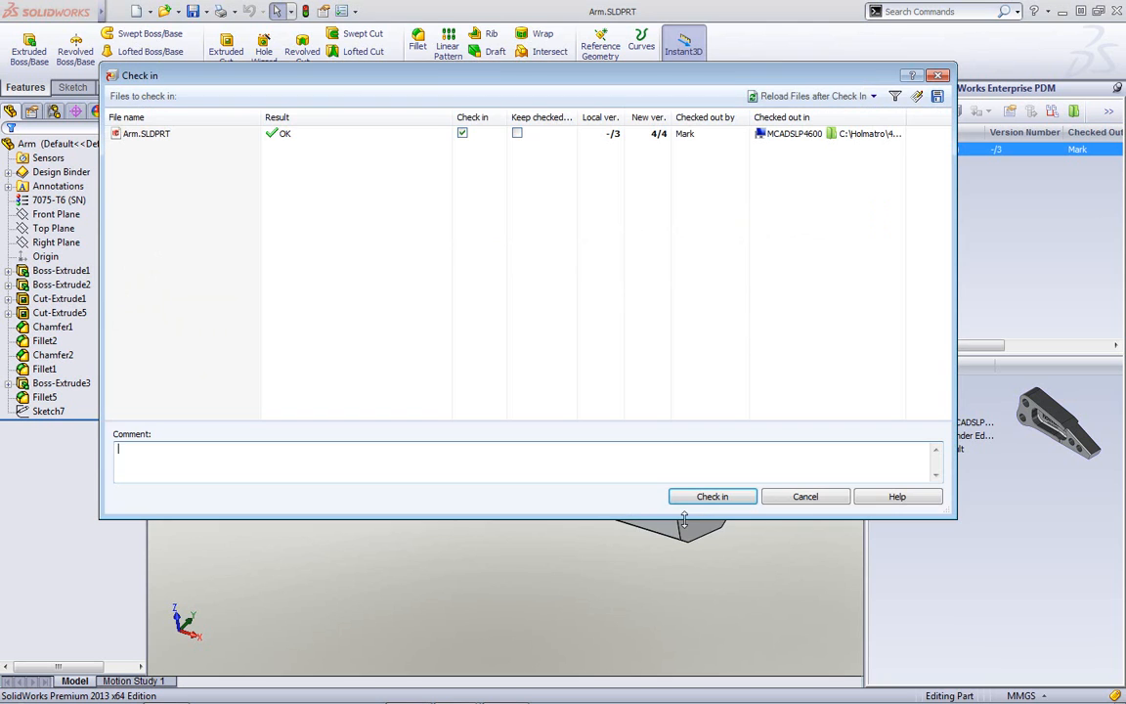
pyautogui.moveTo(474, 75); pyautogui.dragTo(514, 70)
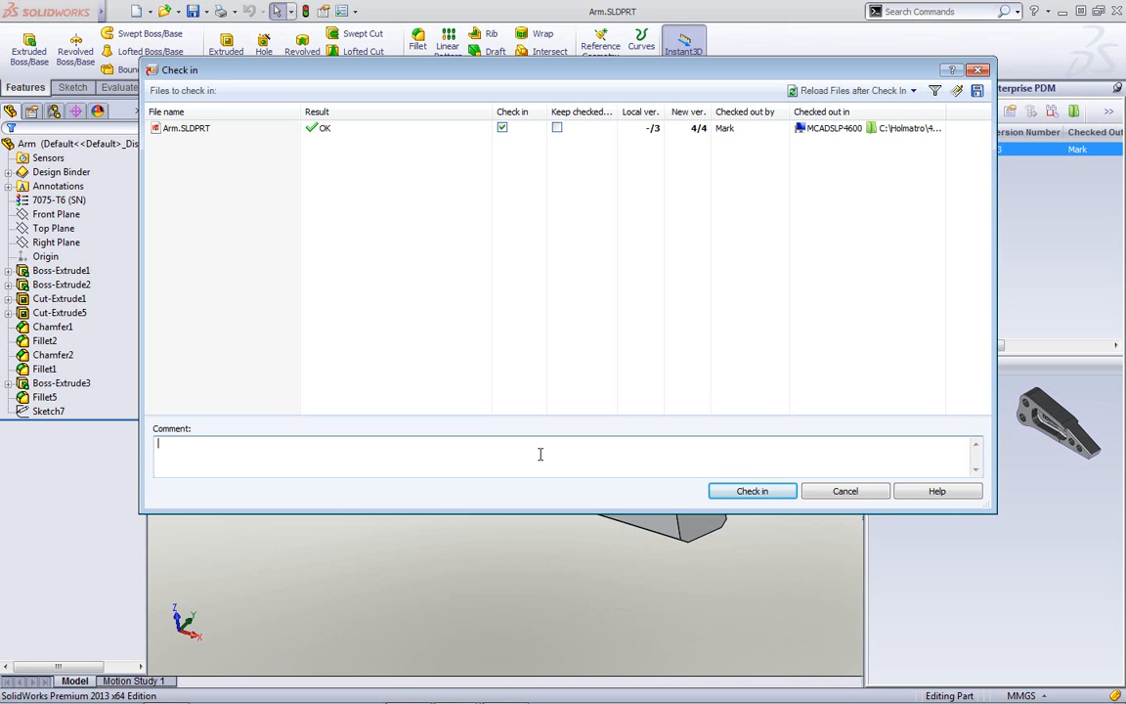
pyautogui.write('changed web thickness')
# - Check the Arm part in as version 4/4 and clear the file selection
pyautogui.click(752, 495)
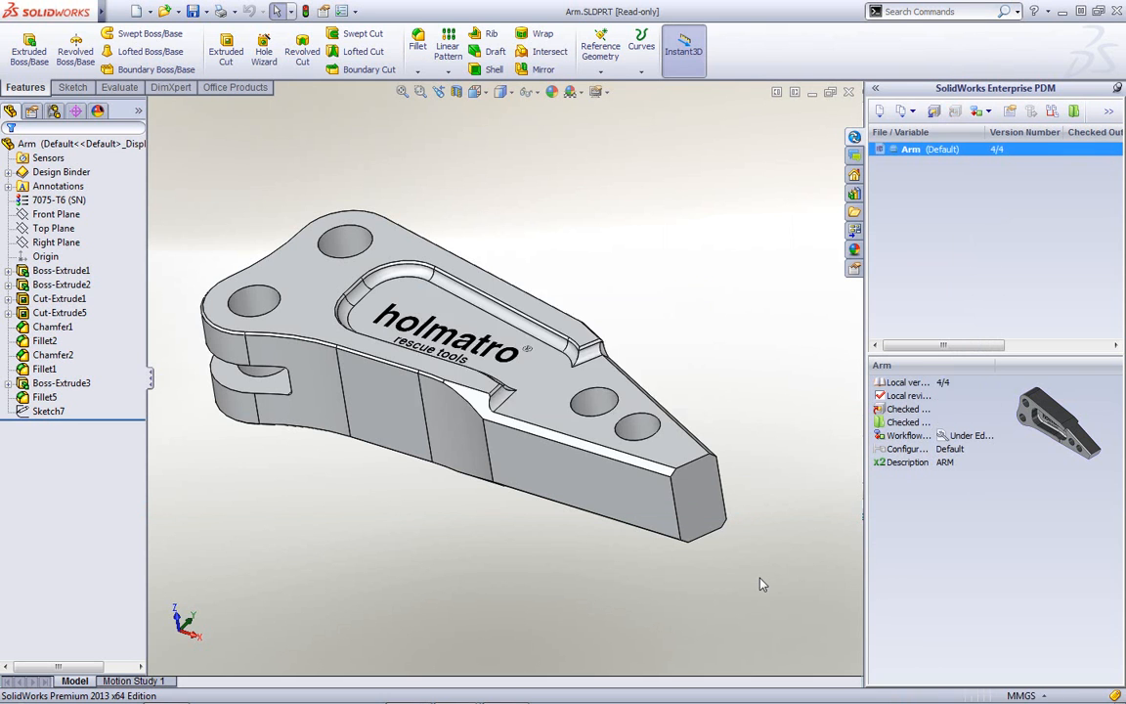
pyautogui.click(926, 287)
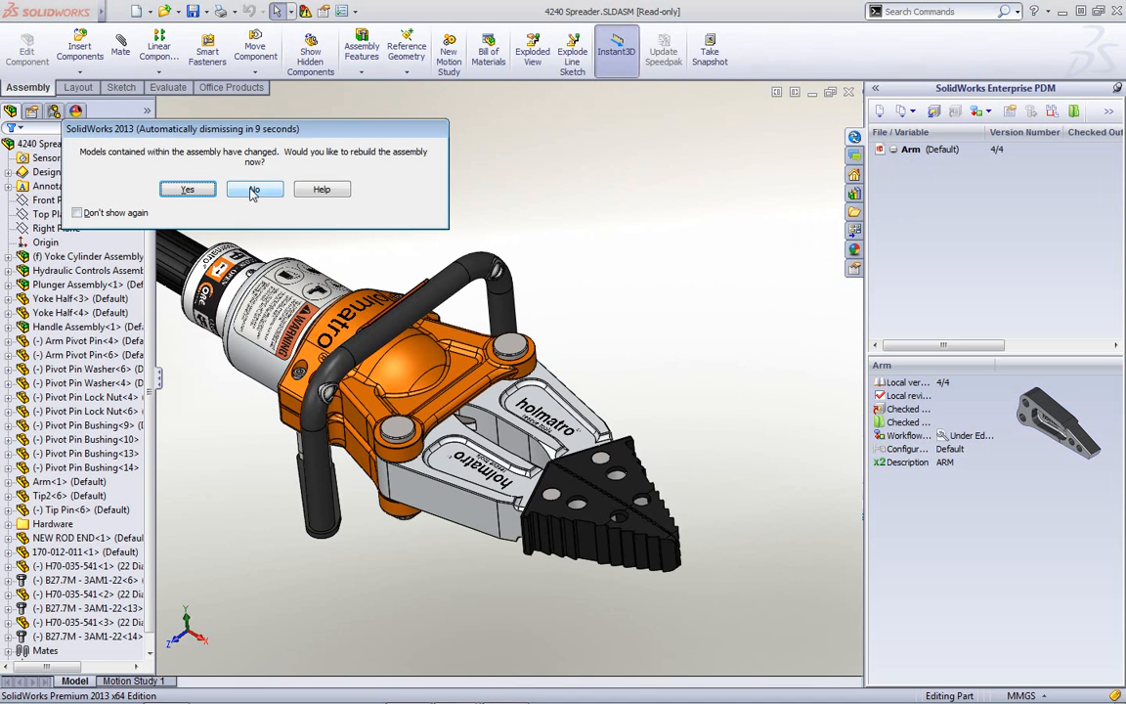
# - Rebuild 4240 Spreader with the changed Arm and dismiss the not-checked-out warning
pyautogui.moveTo(254, 126); pyautogui.dragTo(530, 168)
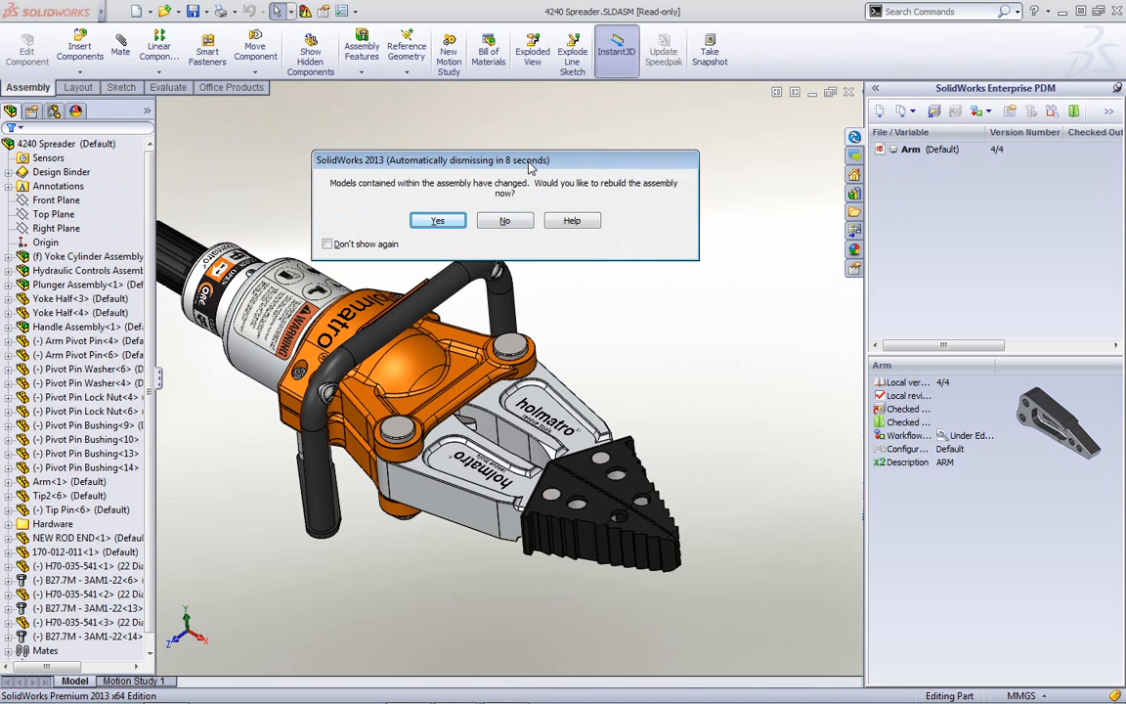
pyautogui.click(452, 224)
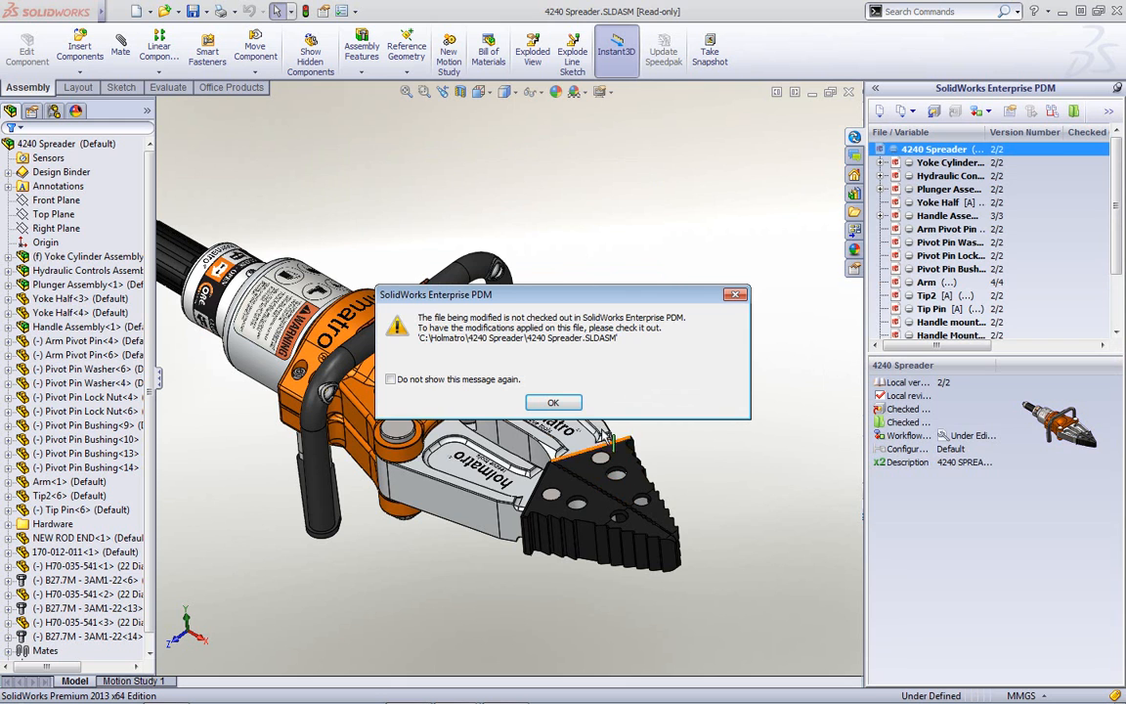
pyautogui.click(552, 402)
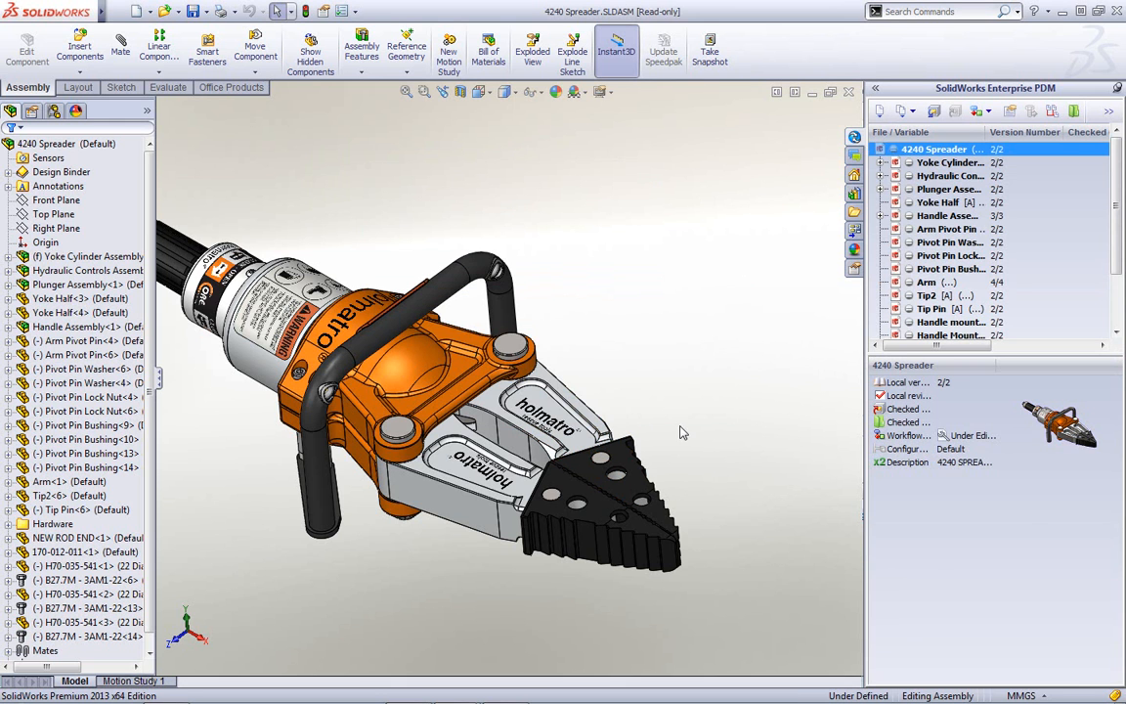
# - Review vault details of Arm, Yoke Cylinder Assembly, Plunger Assembly and Yoke Half
pyautogui.click(1094, 281)
pyautogui.scroll(-2, 1108, 283)
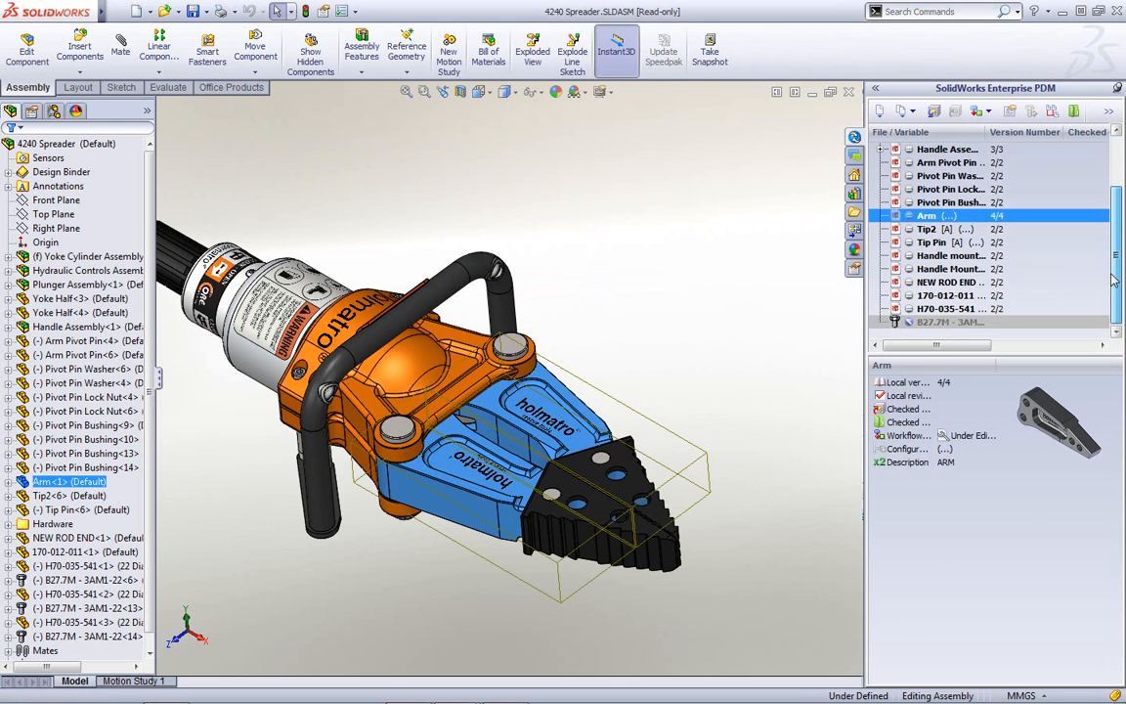
pyautogui.scroll(2, 1112, 294)
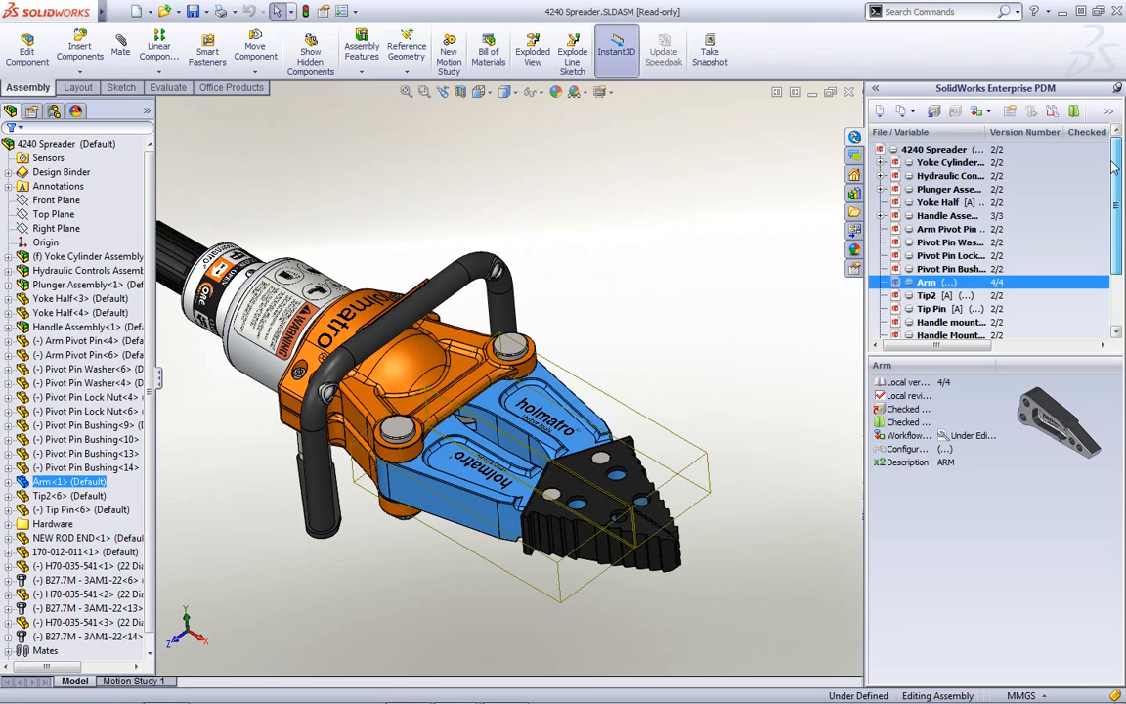
pyautogui.click(950, 163)
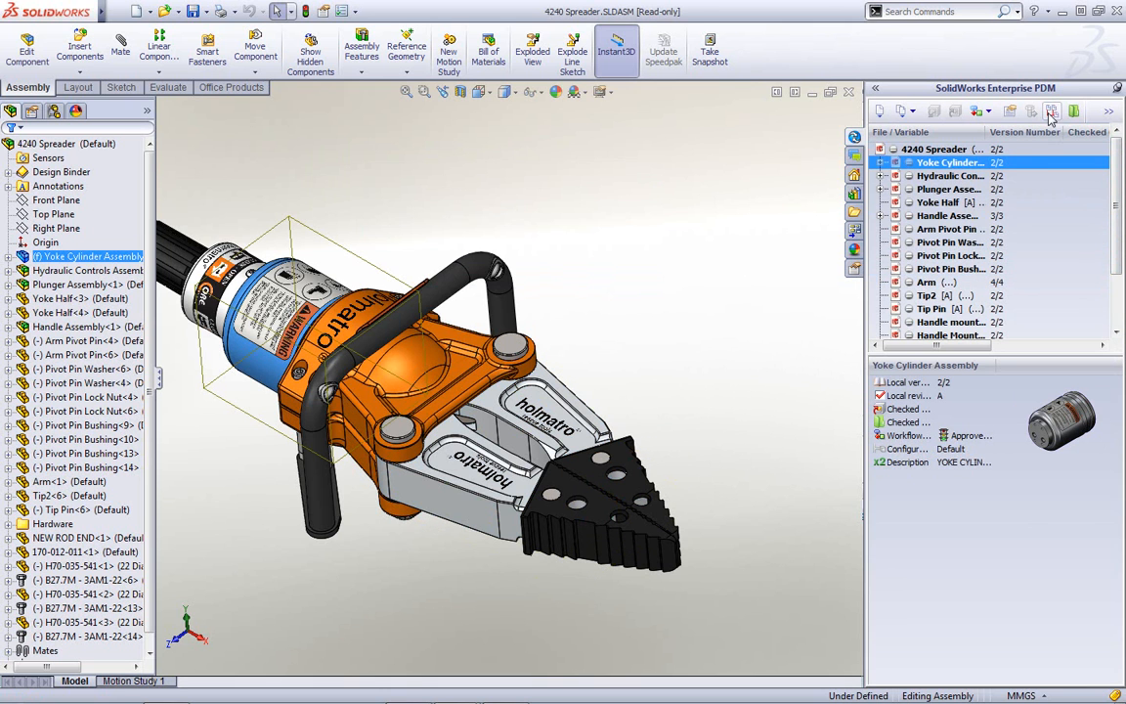
pyautogui.click(933, 188)
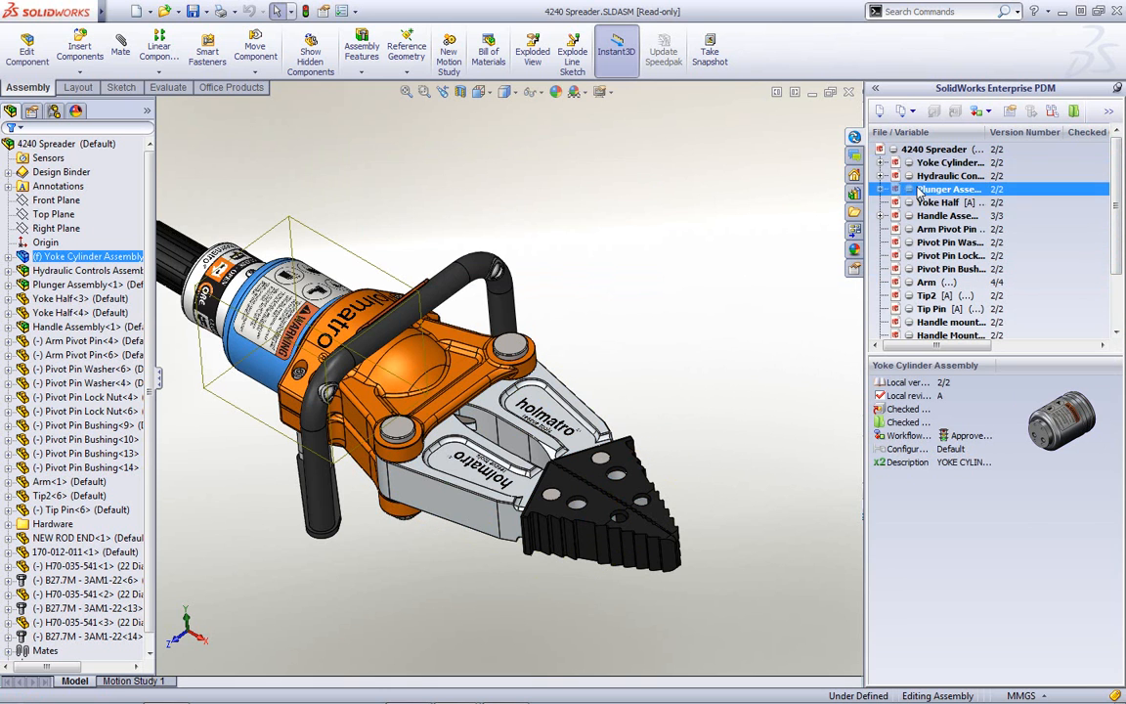
pyautogui.click(928, 204)
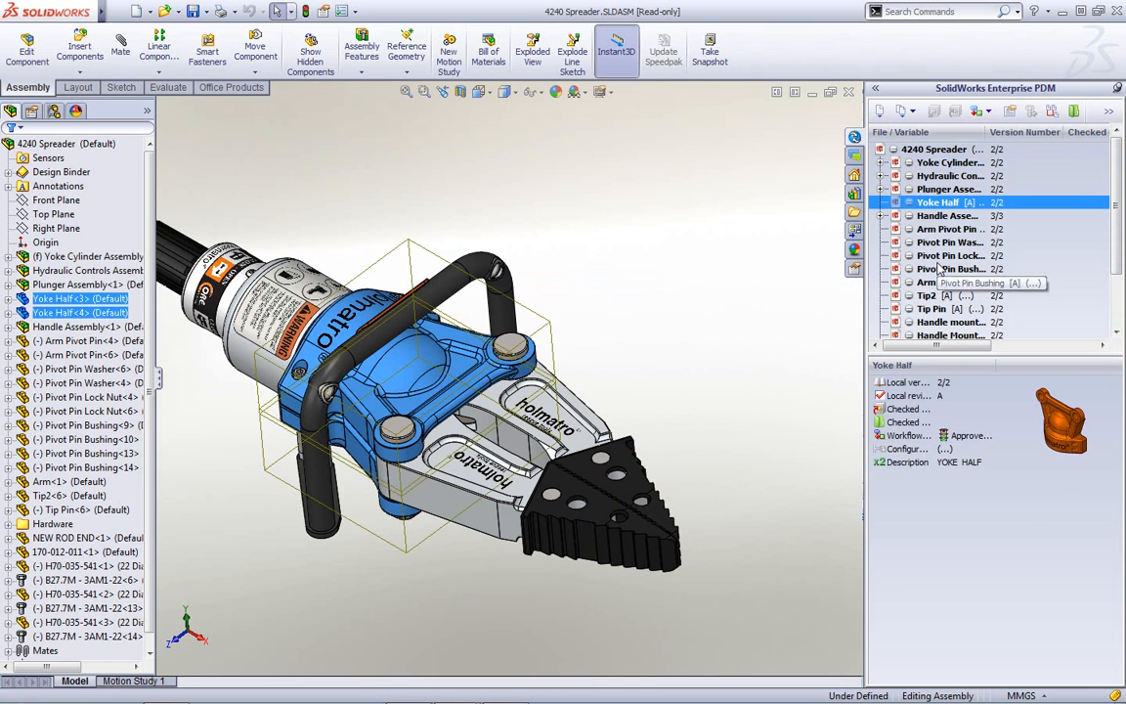
# - Check Pivot Pin Bushing and Yoke Cylinder details, widen property labels, then view 4240 Spreader
pyautogui.click(940, 269)
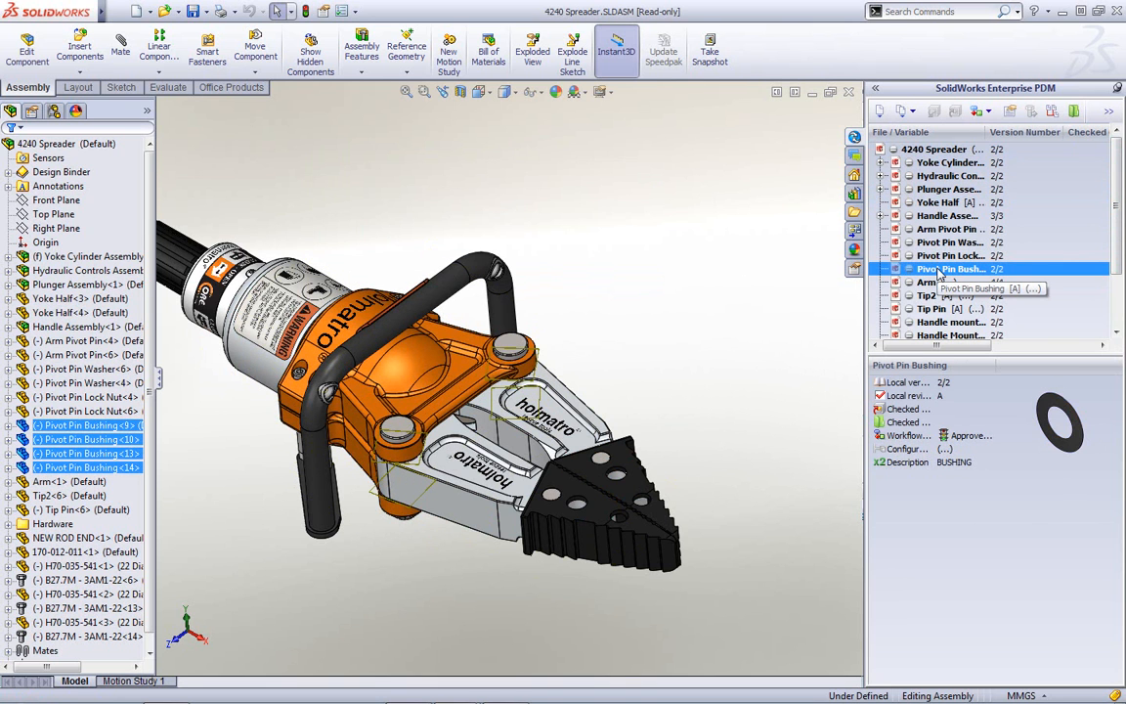
pyautogui.click(936, 190)
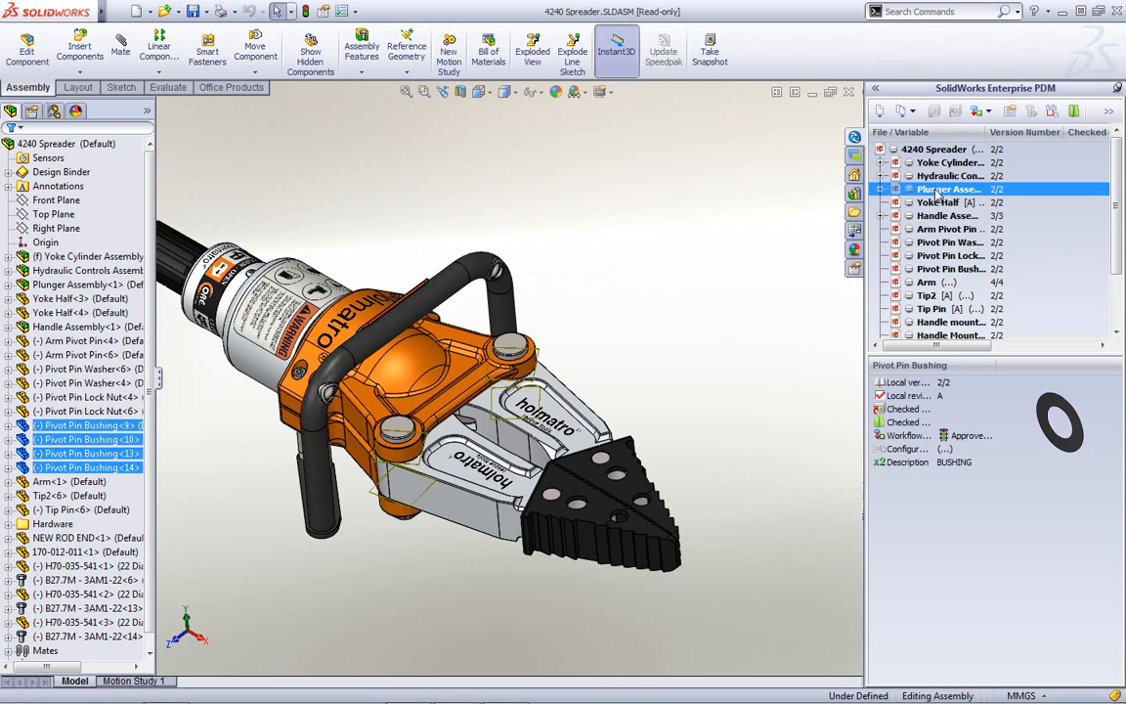
pyautogui.click(940, 163)
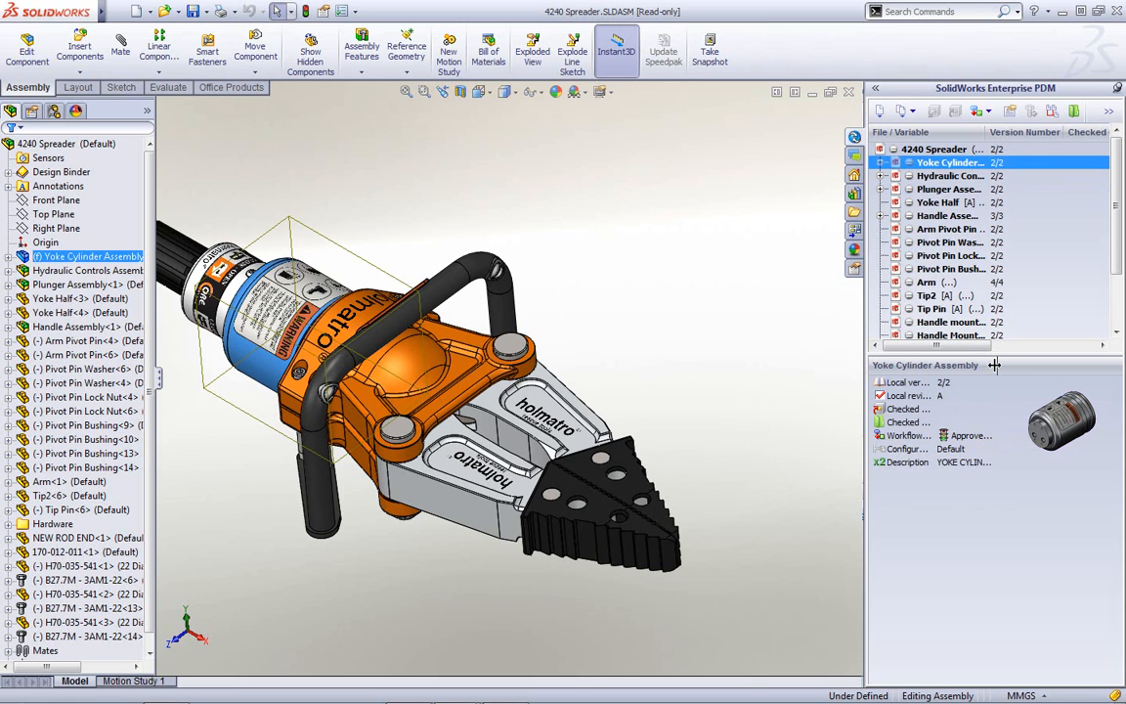
pyautogui.moveTo(993, 364); pyautogui.dragTo(1024, 364)
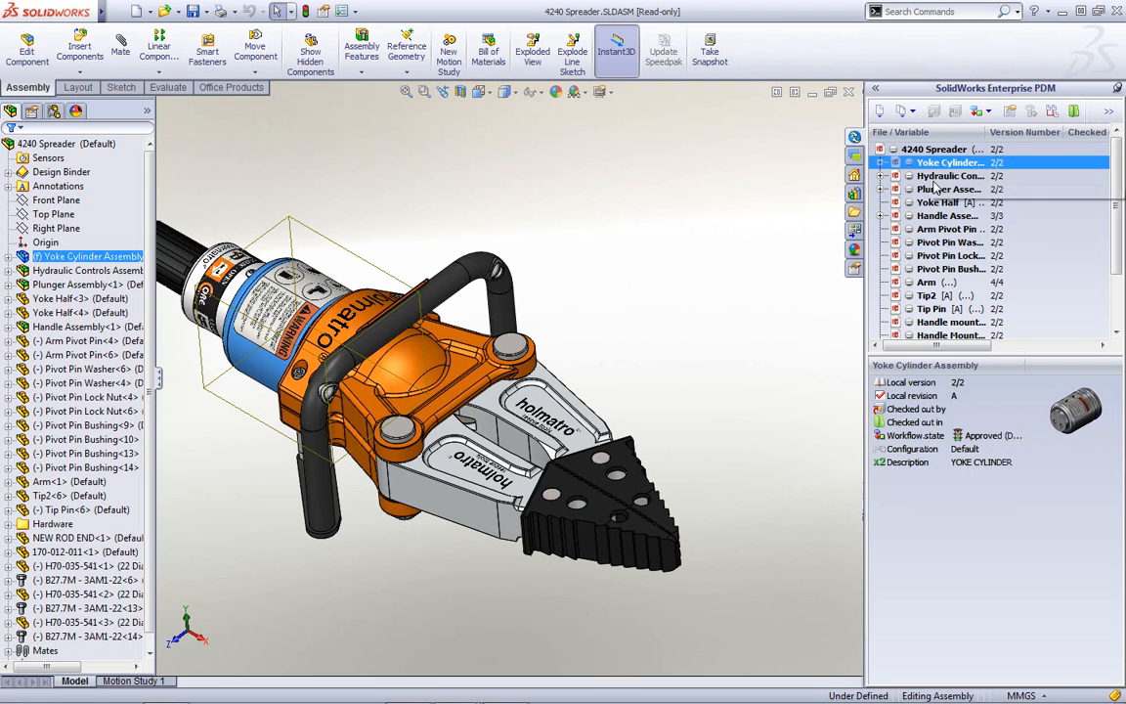
pyautogui.click(933, 149)
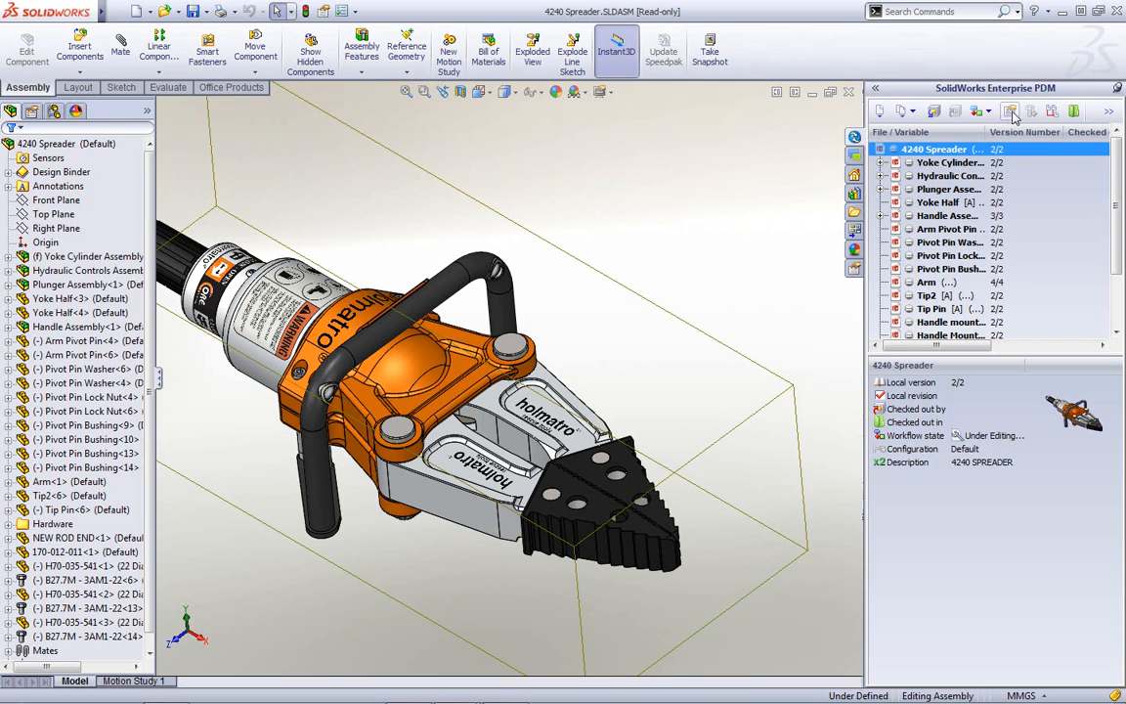
# - Check out 4240 Spreader together with 4240 Spreader.SLDDRW, then save the assembly
pyautogui.click(936, 112)
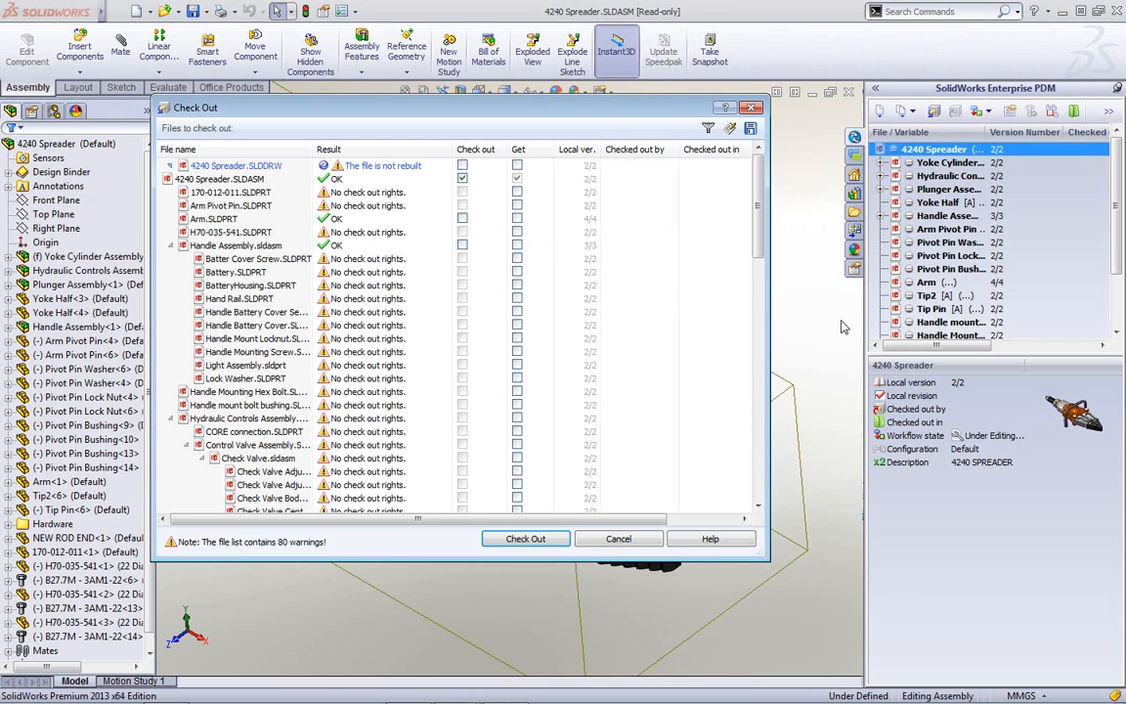
pyautogui.moveTo(545, 108); pyautogui.dragTo(592, 84)
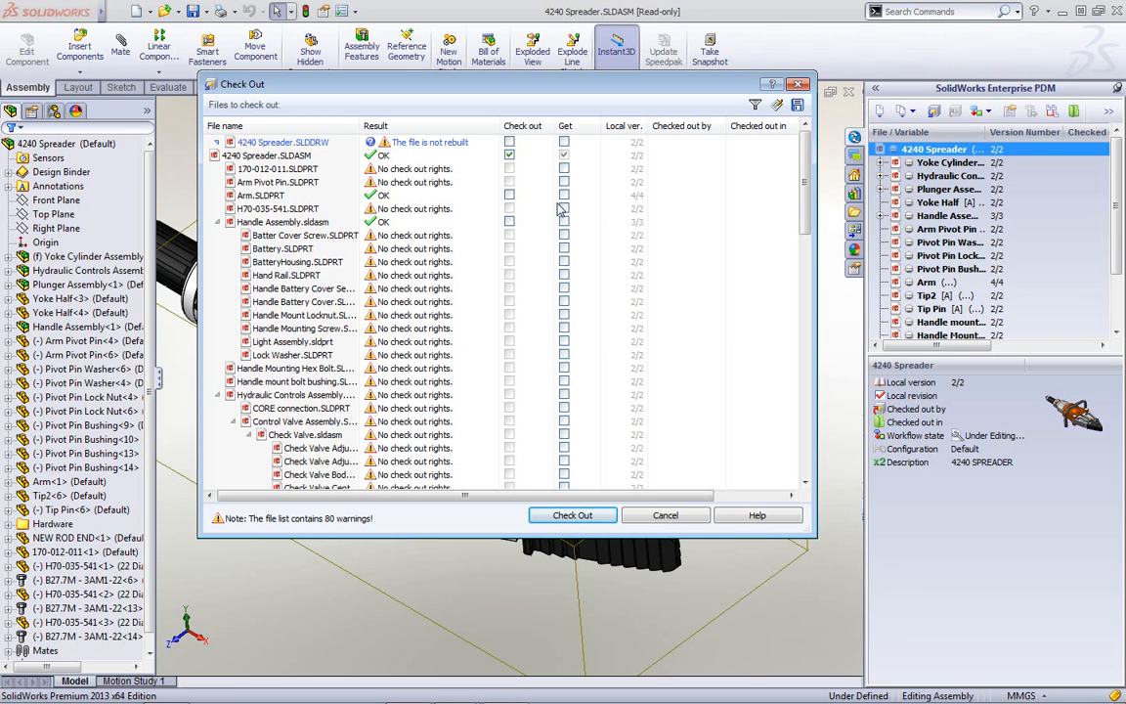
pyautogui.click(508, 141)
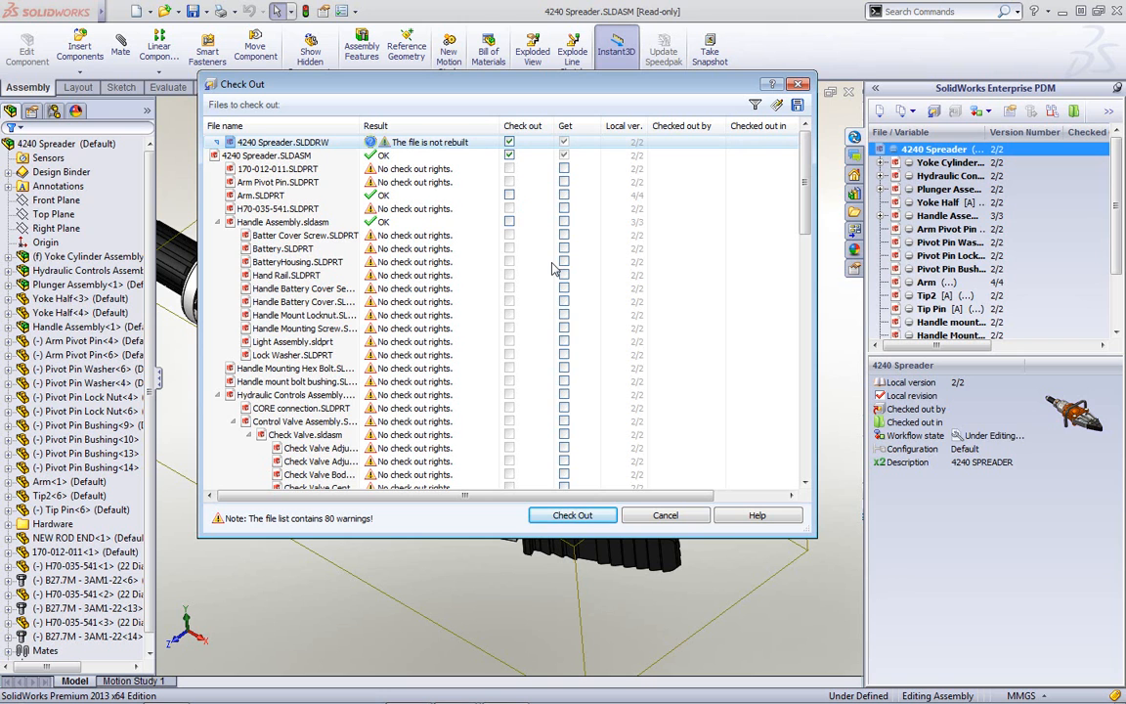
pyautogui.click(569, 515)
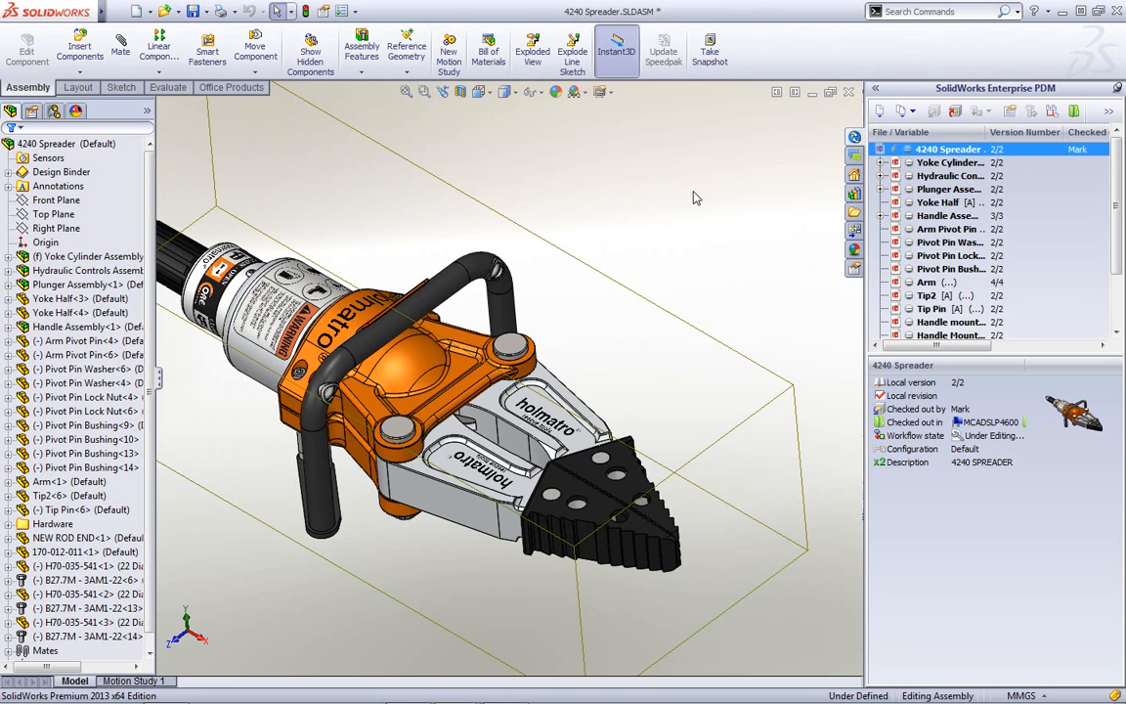
pyautogui.click(647, 199)
pyautogui.hotkey('ctrl', 's')
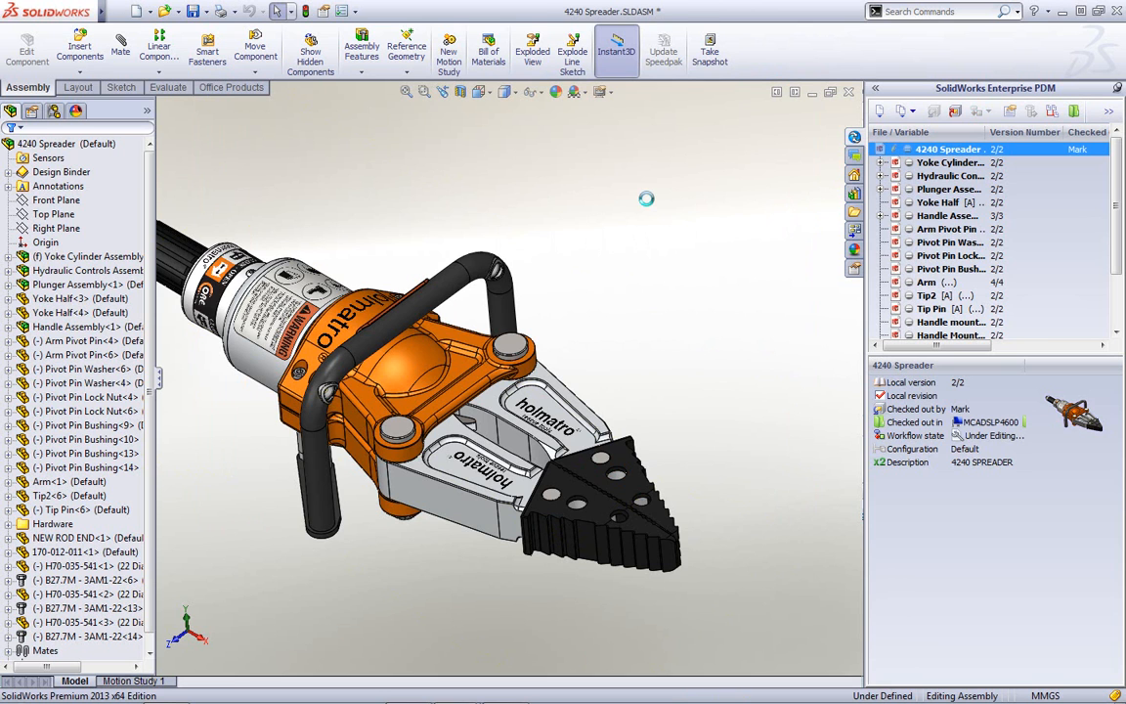
# - Drag the Arm to rotate it open about its pivot, spreading the jaws
pyautogui.click(940, 229)
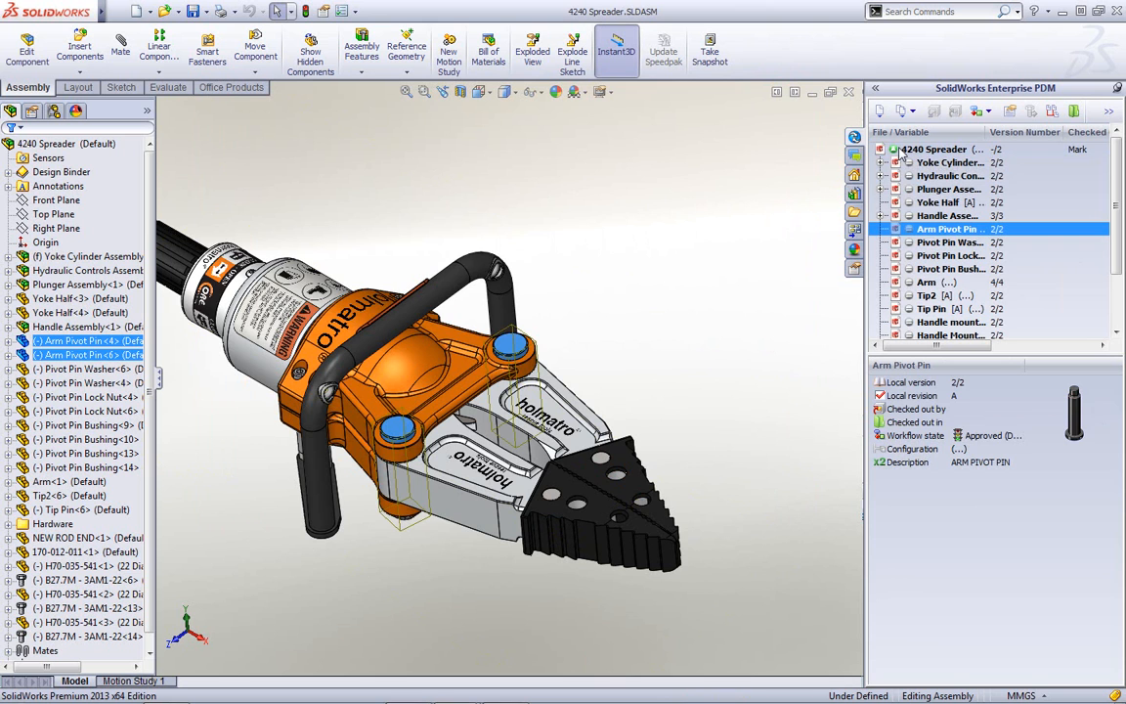
pyautogui.click(603, 296)
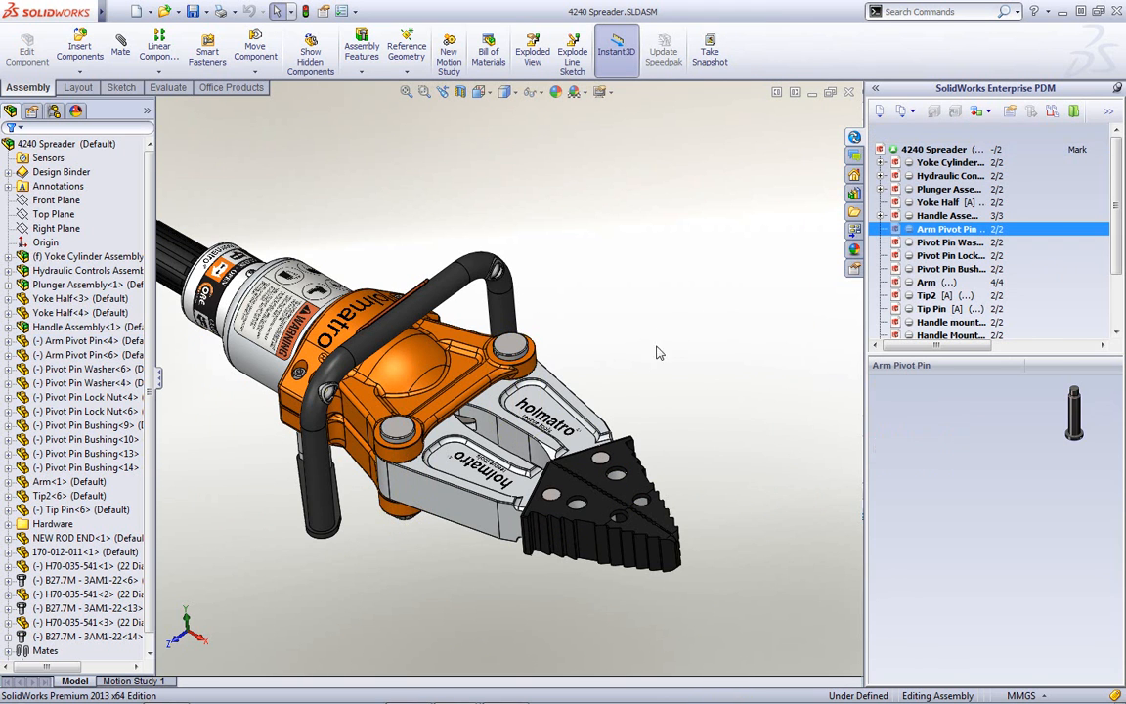
pyautogui.click(584, 442)
pyautogui.moveTo(582, 440); pyautogui.dragTo(664, 411)
pyautogui.click(664, 410)
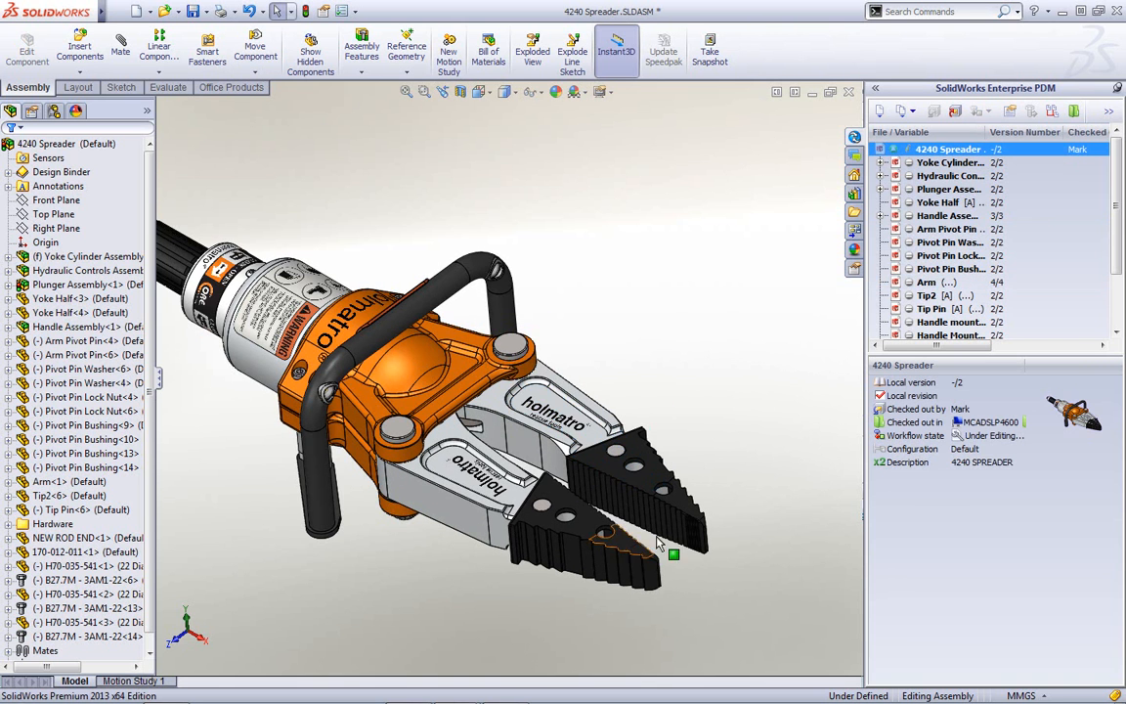
pyautogui.scroll(-3, 688, 567)
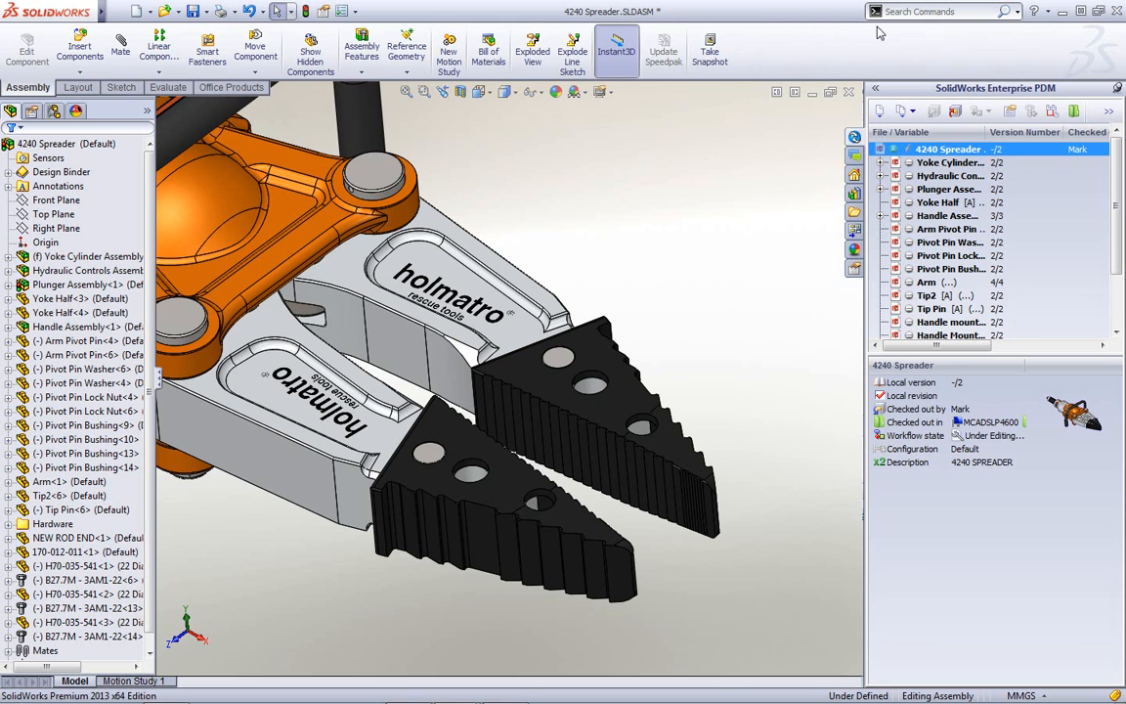
# - Glance at the search sources list, then reveal the extra vault commands
pyautogui.click(1017, 11)
pyautogui.click(759, 209)
pyautogui.click(1111, 111)
# - Run a Complete Search for vault files whose description contains 'pin'
pyautogui.moveTo(1065, 189)
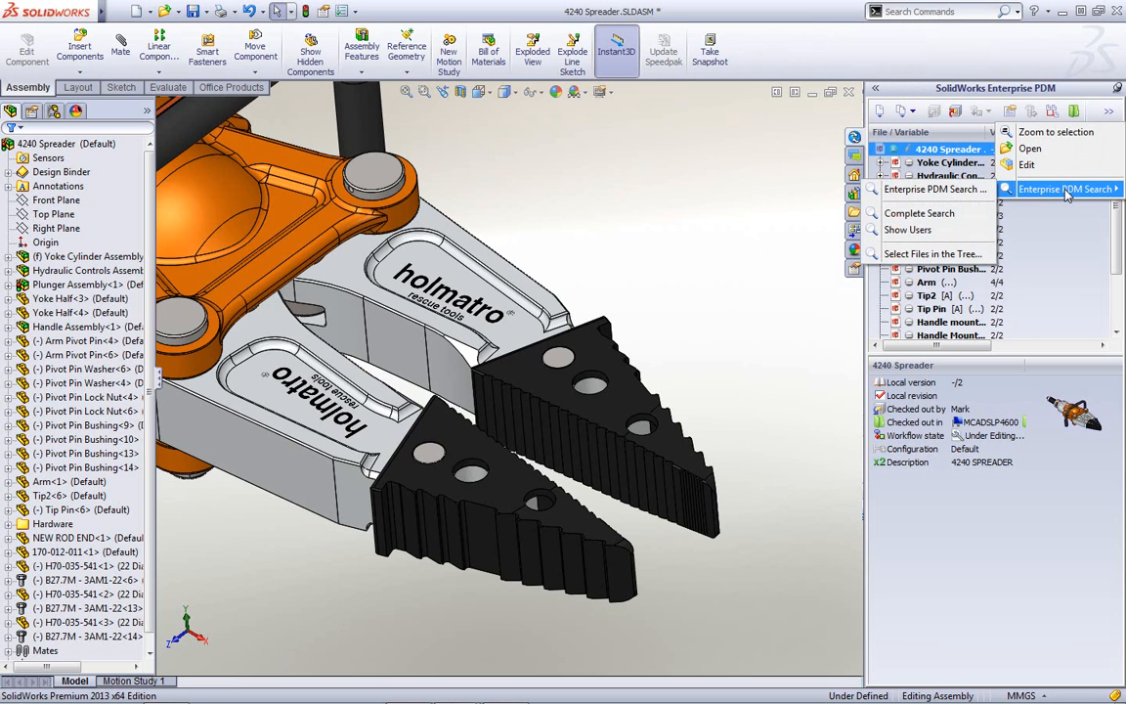
pyautogui.click(940, 215)
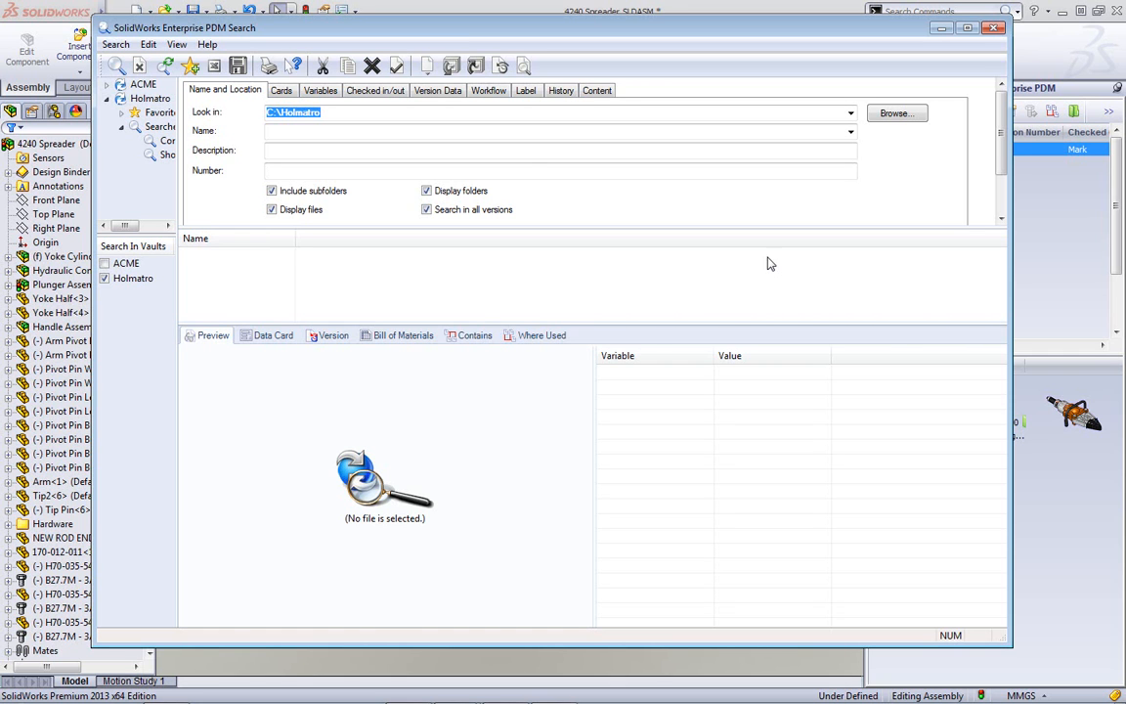
pyautogui.click(306, 156)
pyautogui.write('pin')
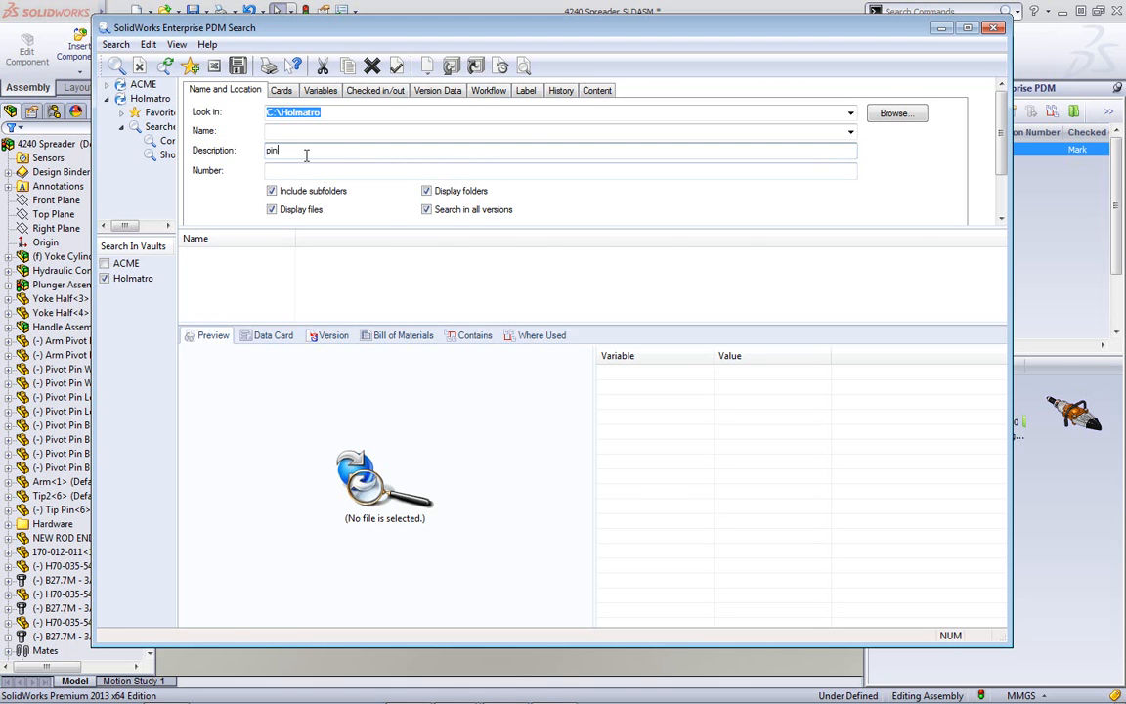
pyautogui.press('Return')
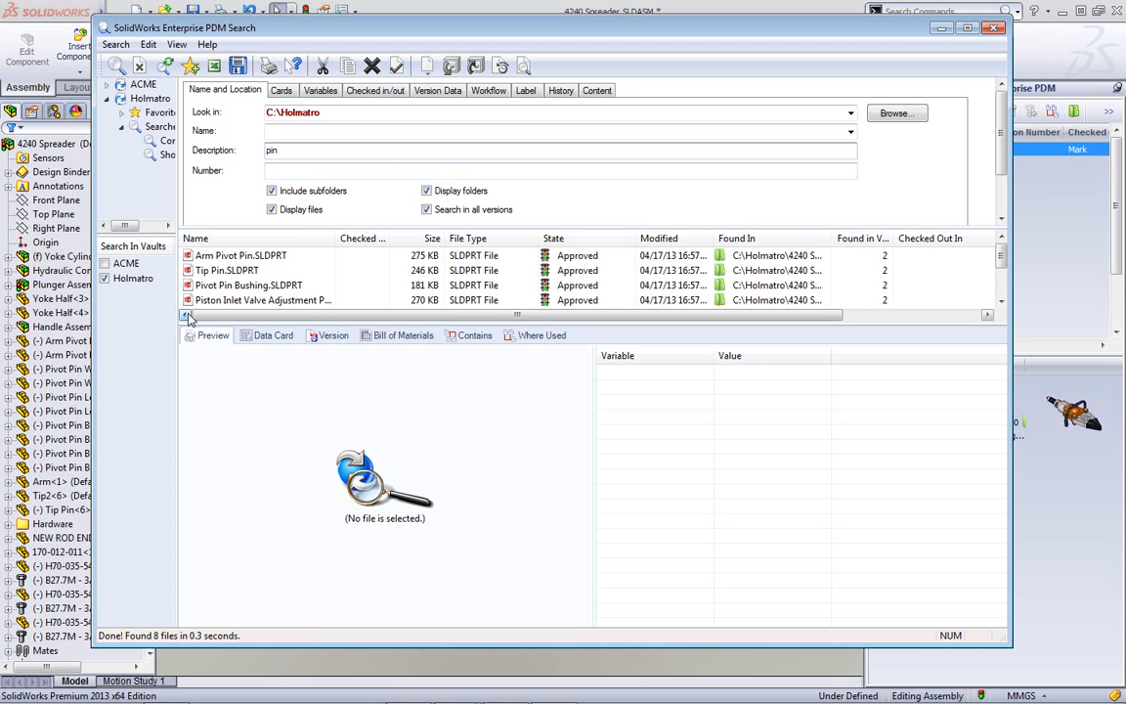
# - Inspect Arm Pivot Pin's data card and an enlarged 3D preview of Piston Inlet Valve Adjustment Pin
pyautogui.click(247, 258)
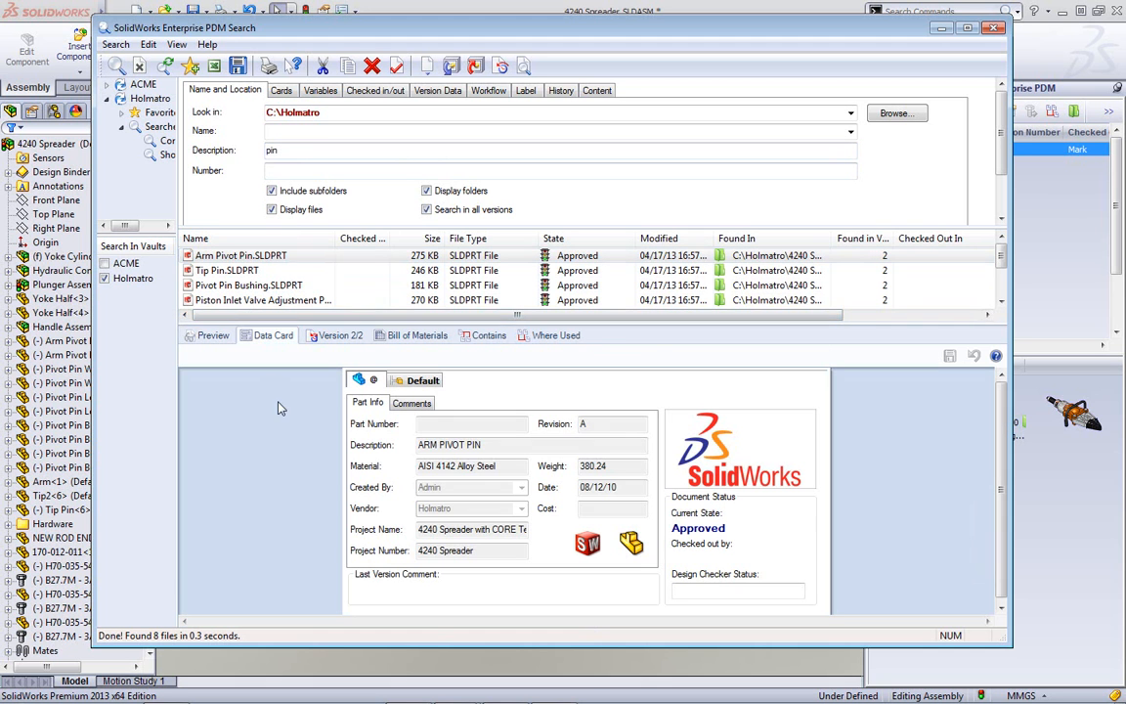
pyautogui.click(267, 301)
pyautogui.click(211, 335)
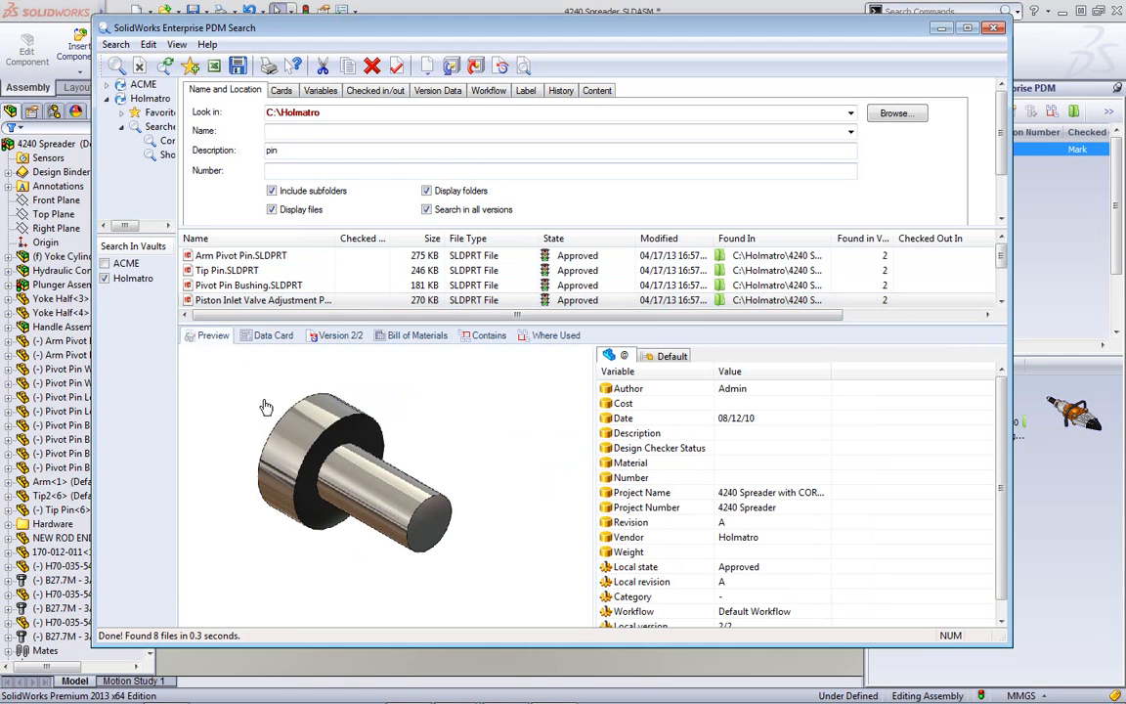
pyautogui.moveTo(592, 450); pyautogui.dragTo(824, 450)
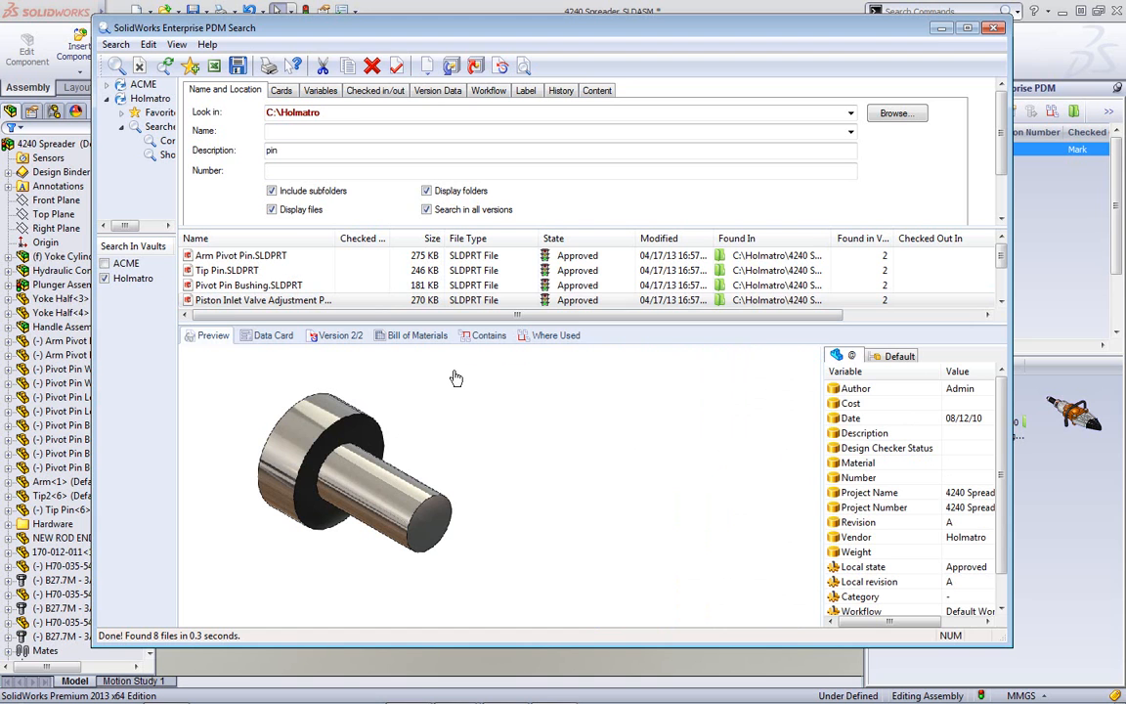
pyautogui.click(282, 92)
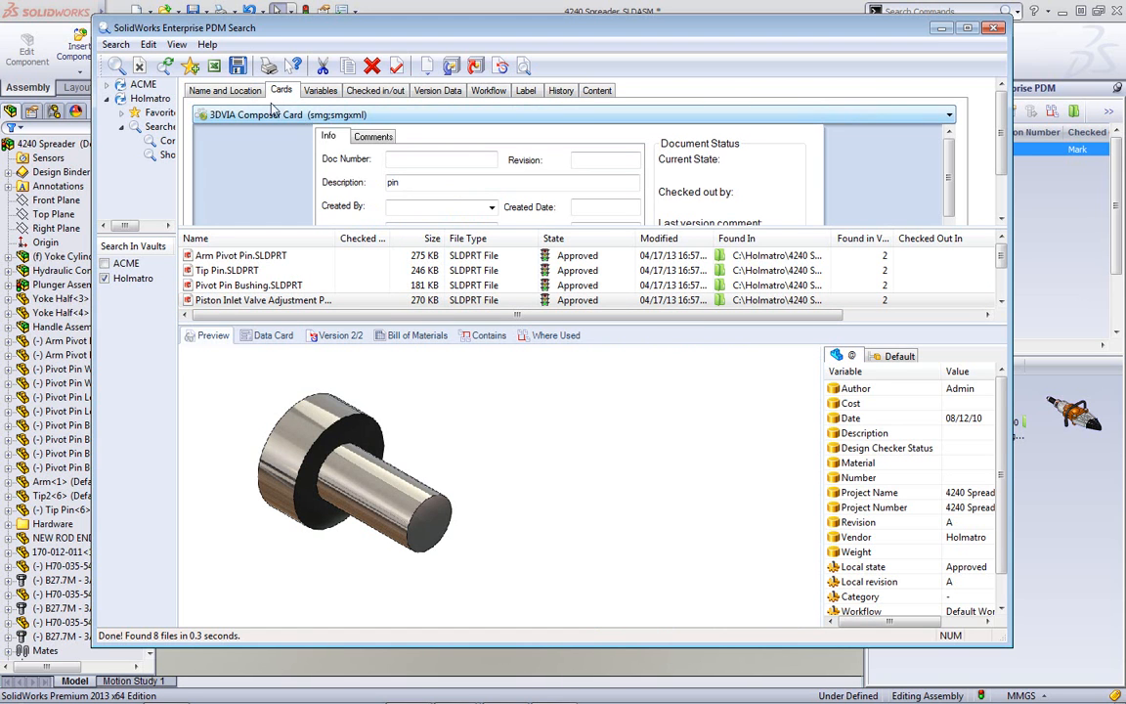
# - View the selected part's data card and widen the file name column
pyautogui.click(221, 86)
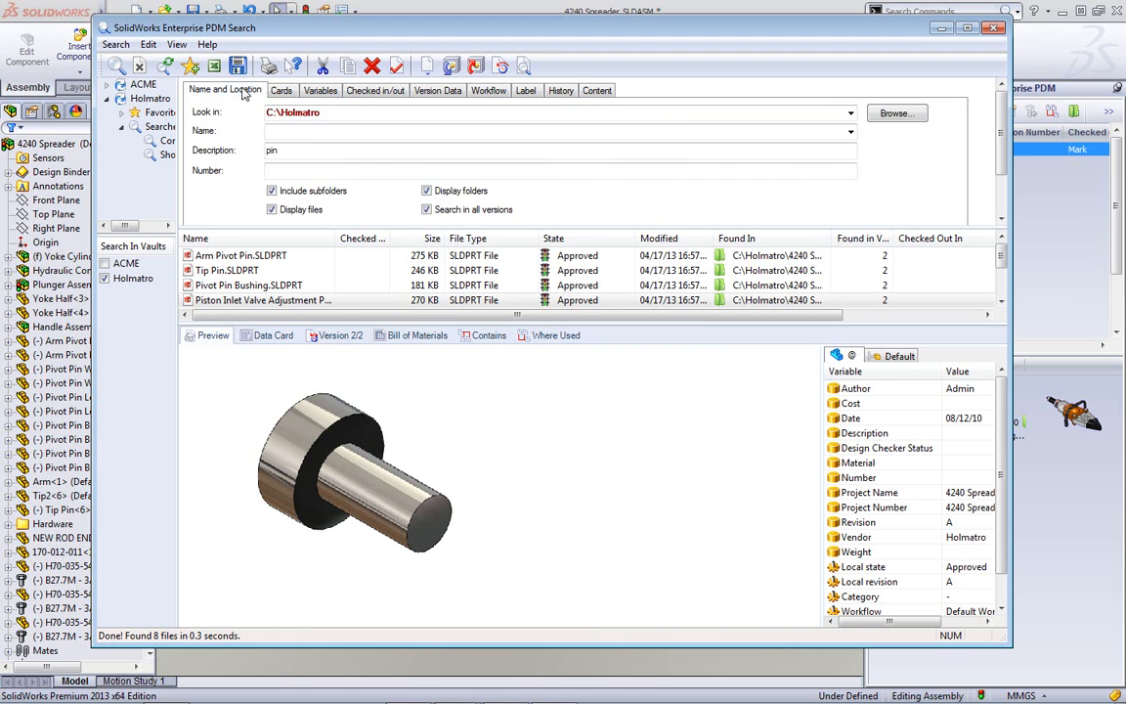
pyautogui.click(269, 335)
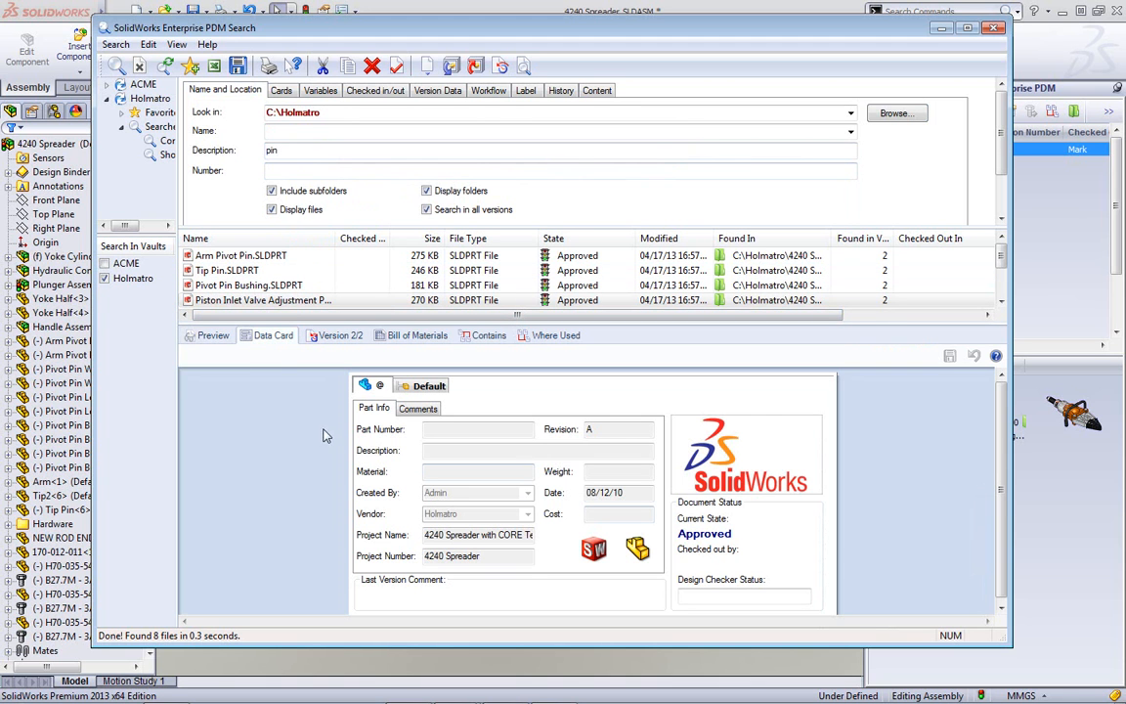
pyautogui.moveTo(335, 235); pyautogui.dragTo(421, 234)
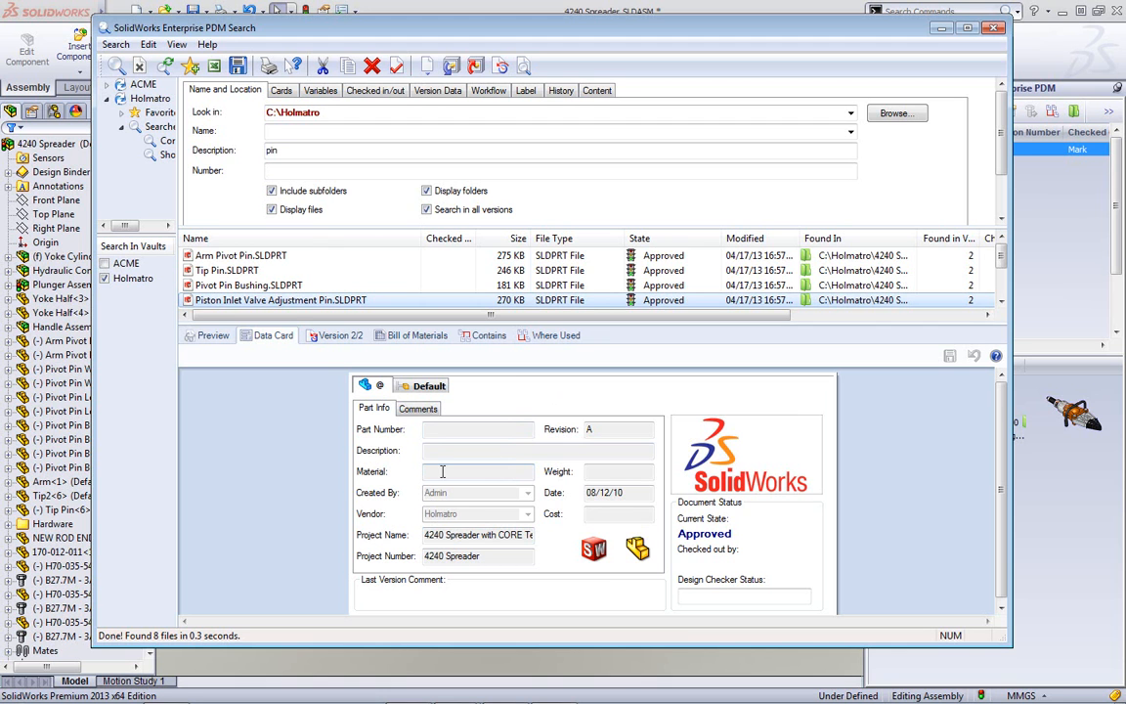
# - Search the SolidWorks Part Card with Material 4340 and select Hardened Tip Pin.SLDPRT
pyautogui.click(281, 90)
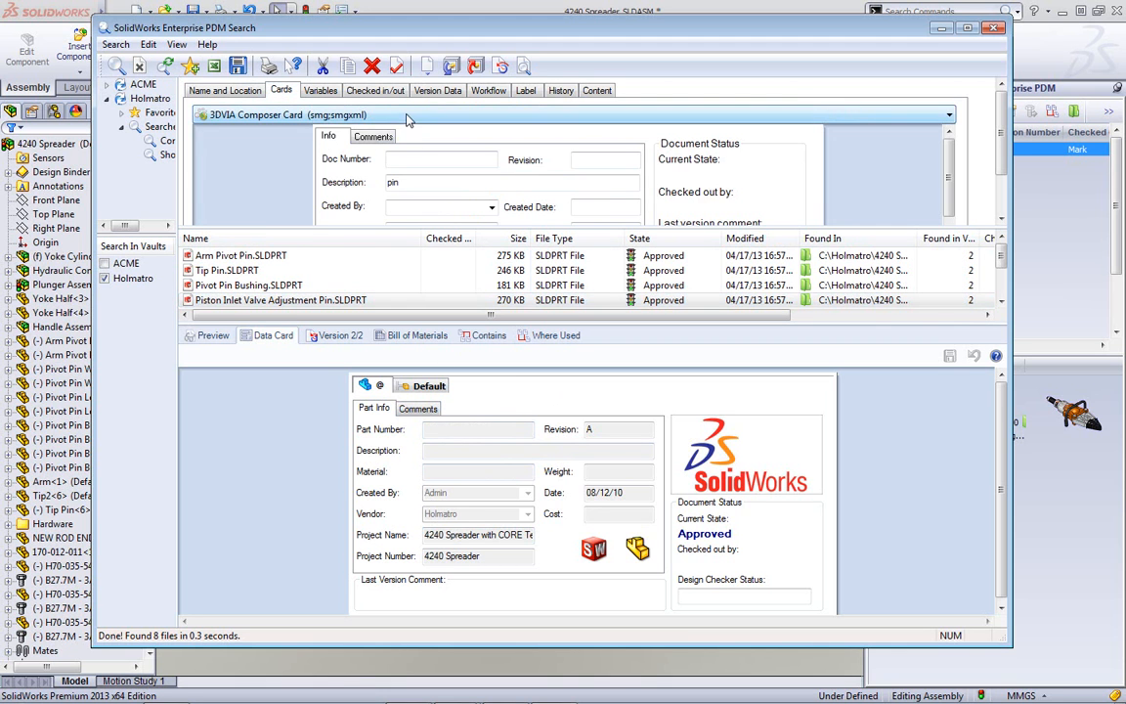
pyautogui.click(370, 114)
pyautogui.scroll(-5, 408, 201)
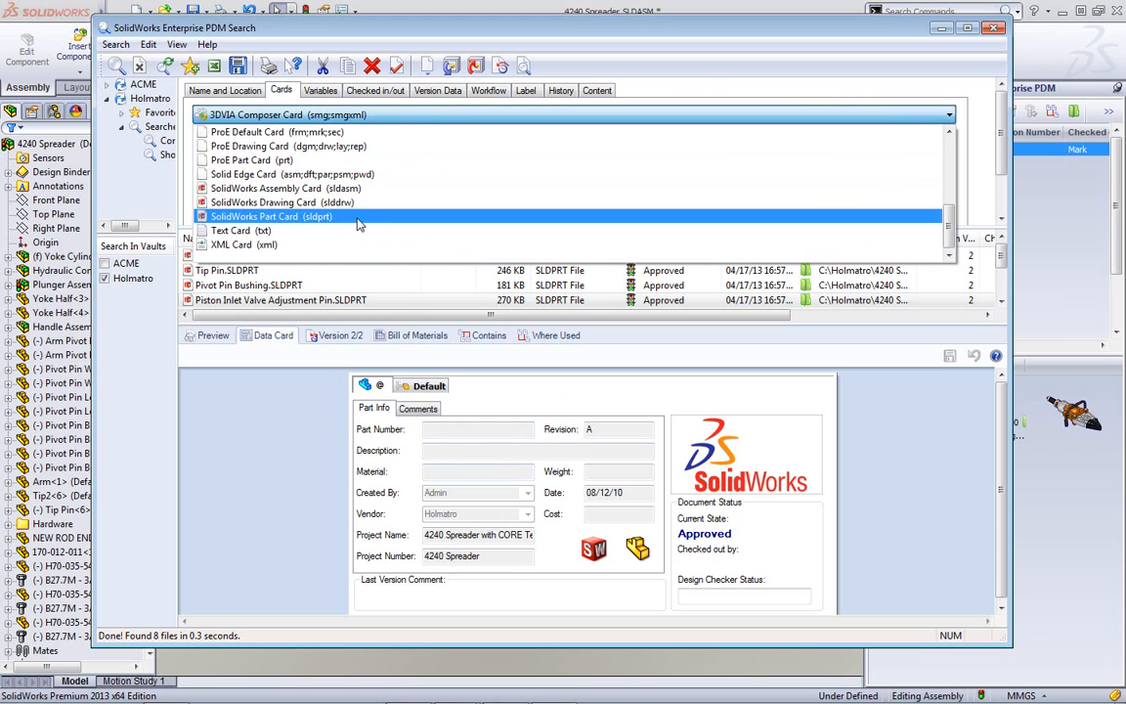
pyautogui.click(323, 230)
pyautogui.scroll(-4, 855, 157)
pyautogui.moveTo(953, 200); pyautogui.dragTo(952, 170)
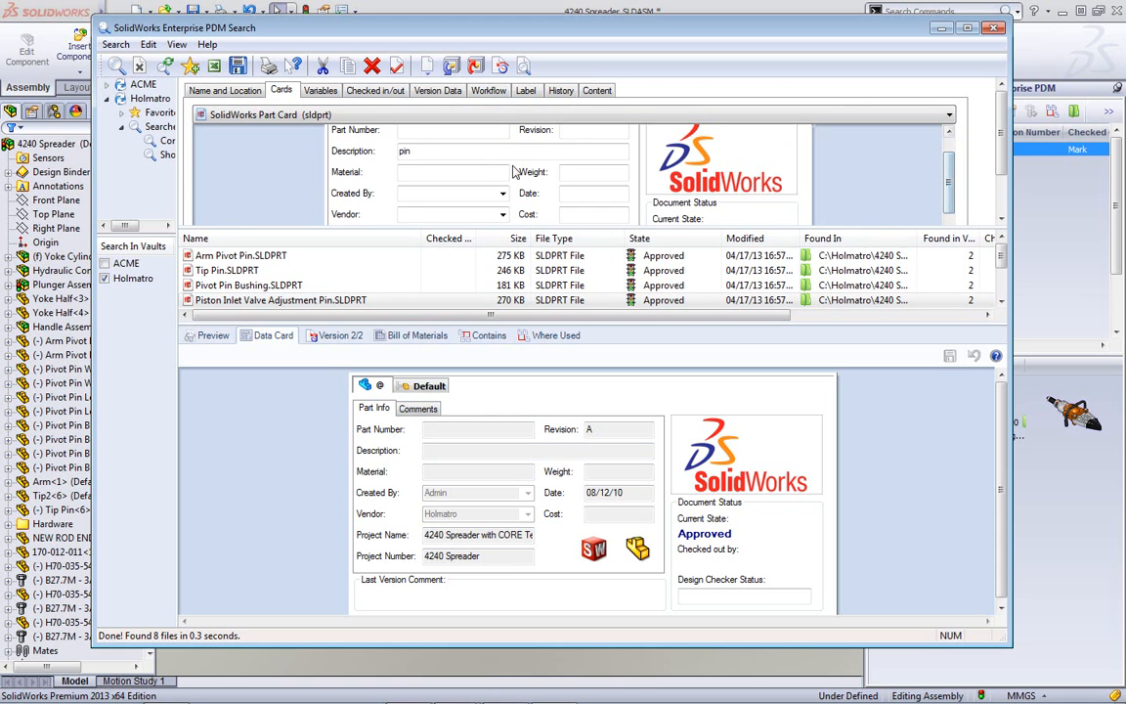
pyautogui.click(481, 179)
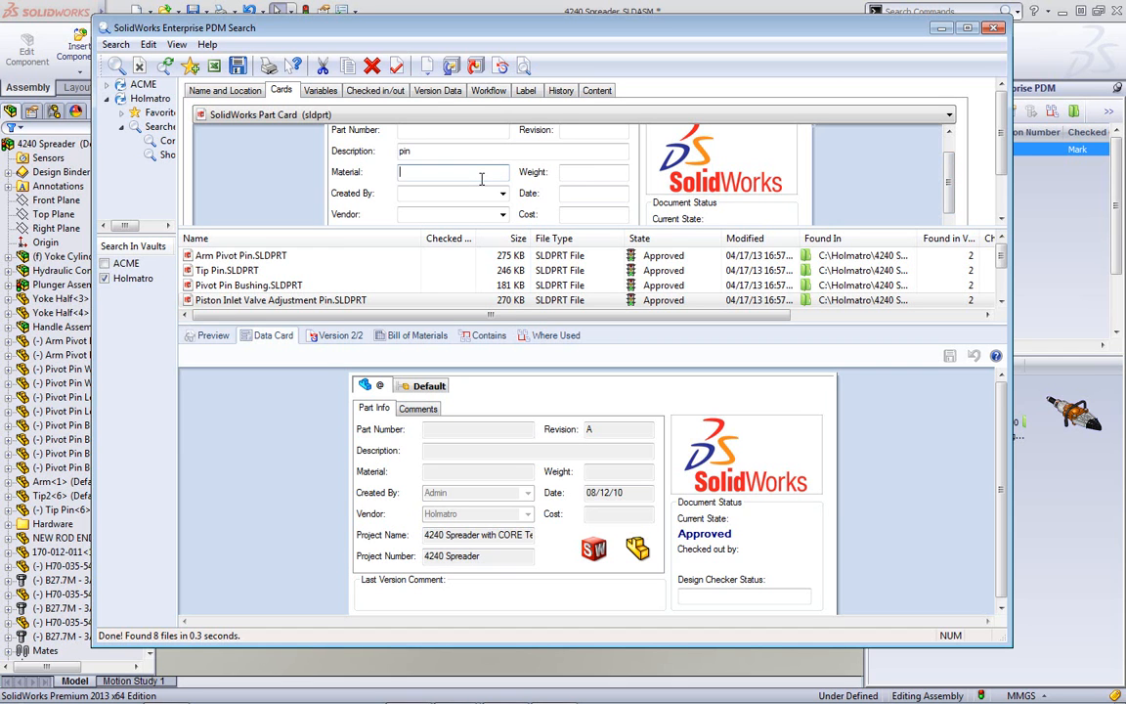
pyautogui.write('4340')
pyautogui.press('Return')
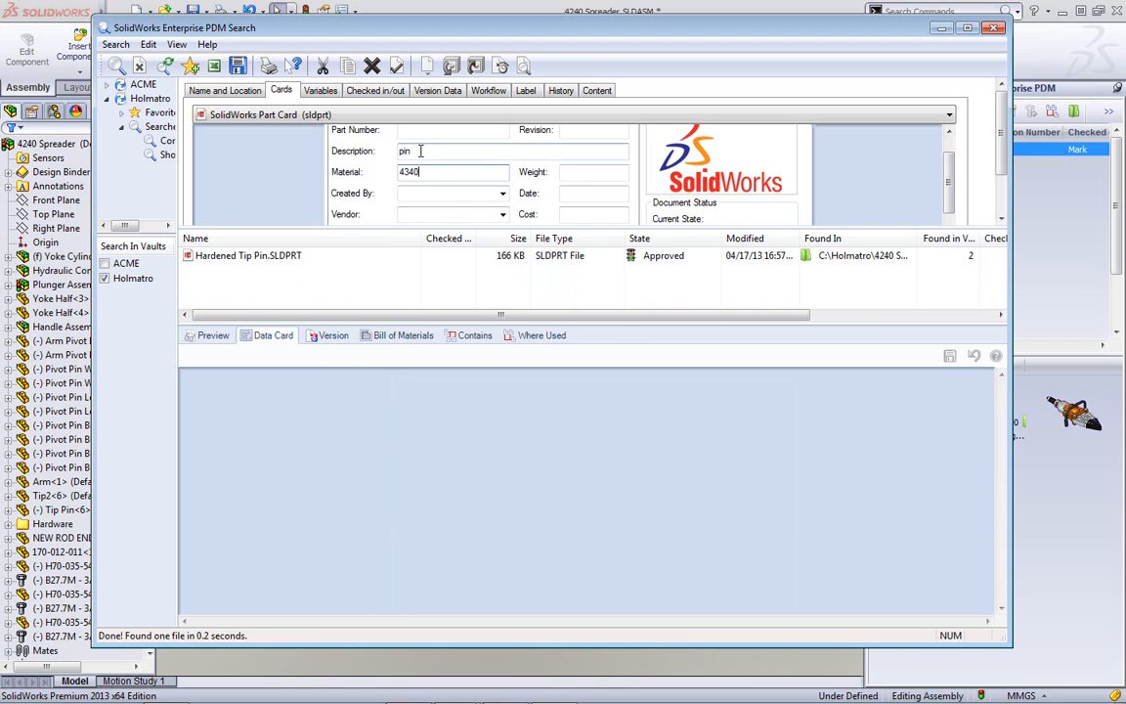
pyautogui.click(277, 257)
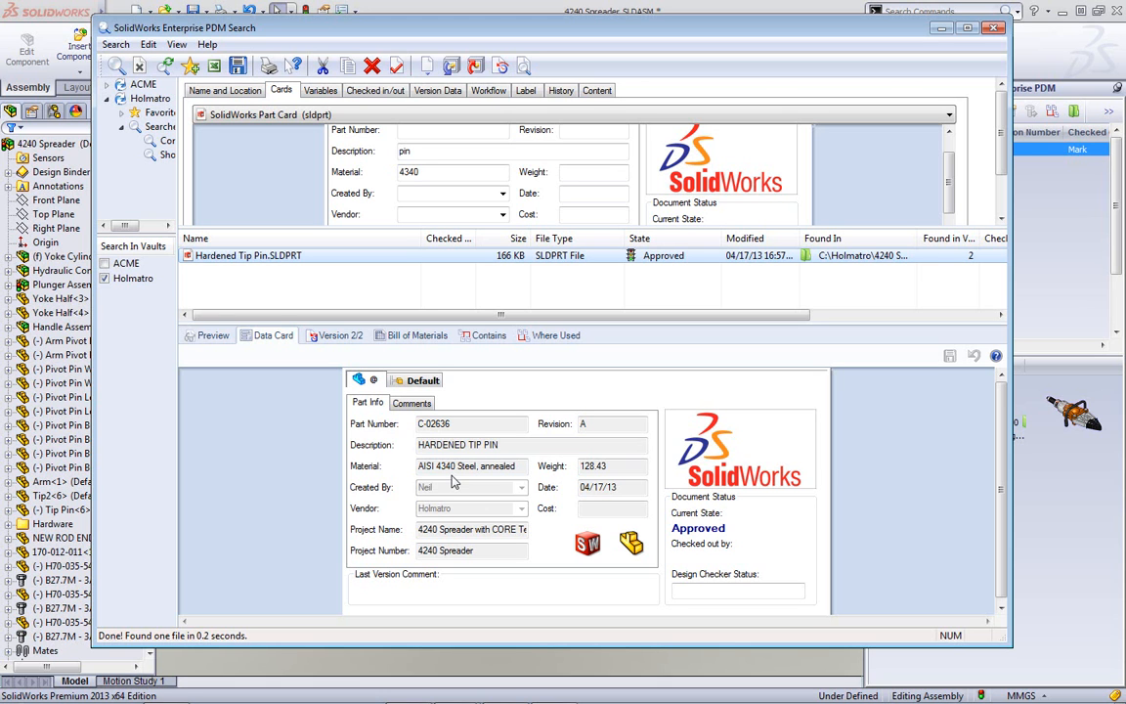
# - Measure the Hardened Tip Pin's 21mm diameter and 35mm edge spacing, then move the search window aside
pyautogui.click(211, 337)
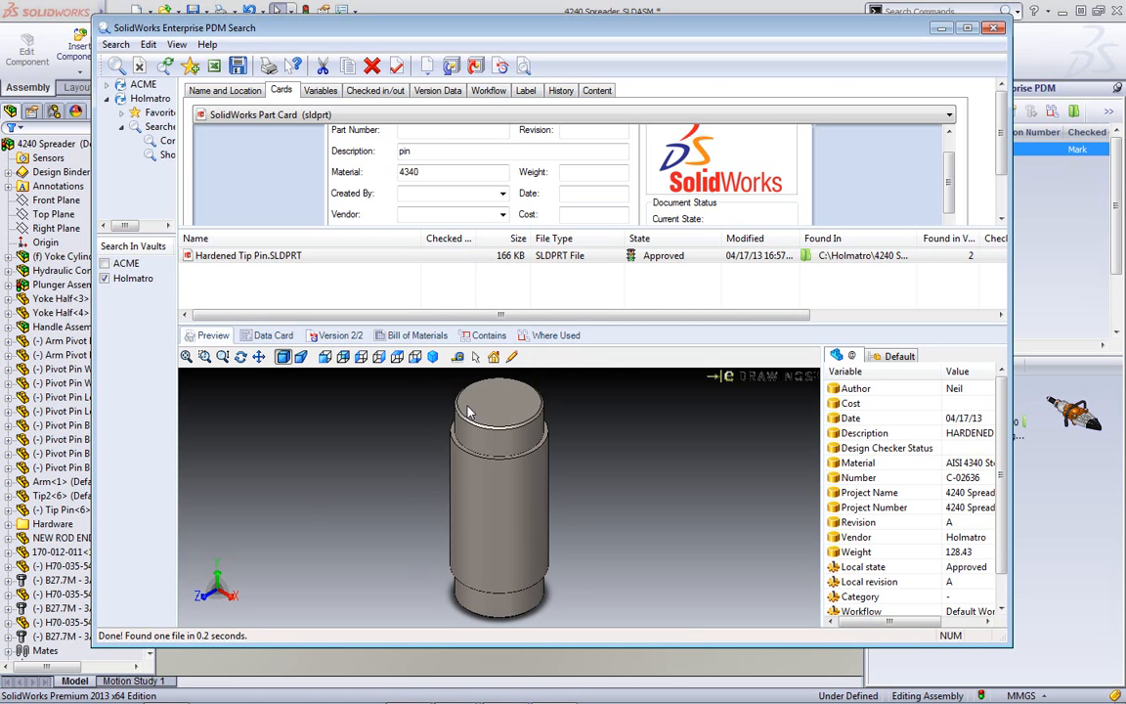
pyautogui.click(457, 356)
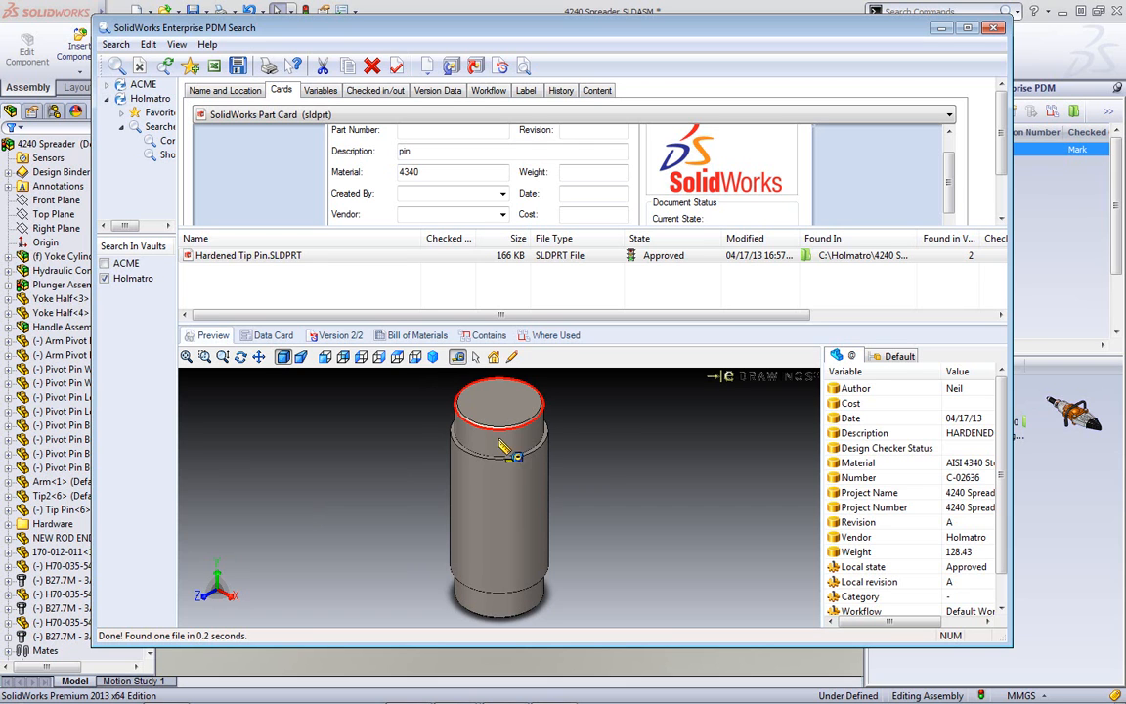
pyautogui.click(509, 451)
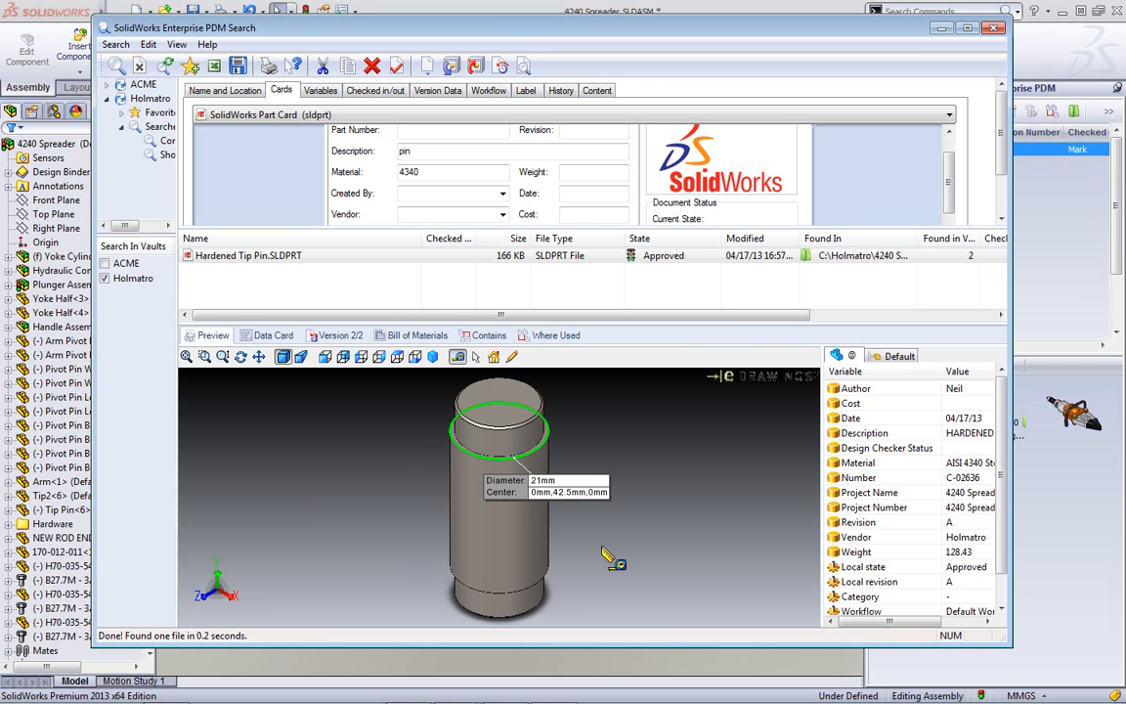
pyautogui.click(520, 588)
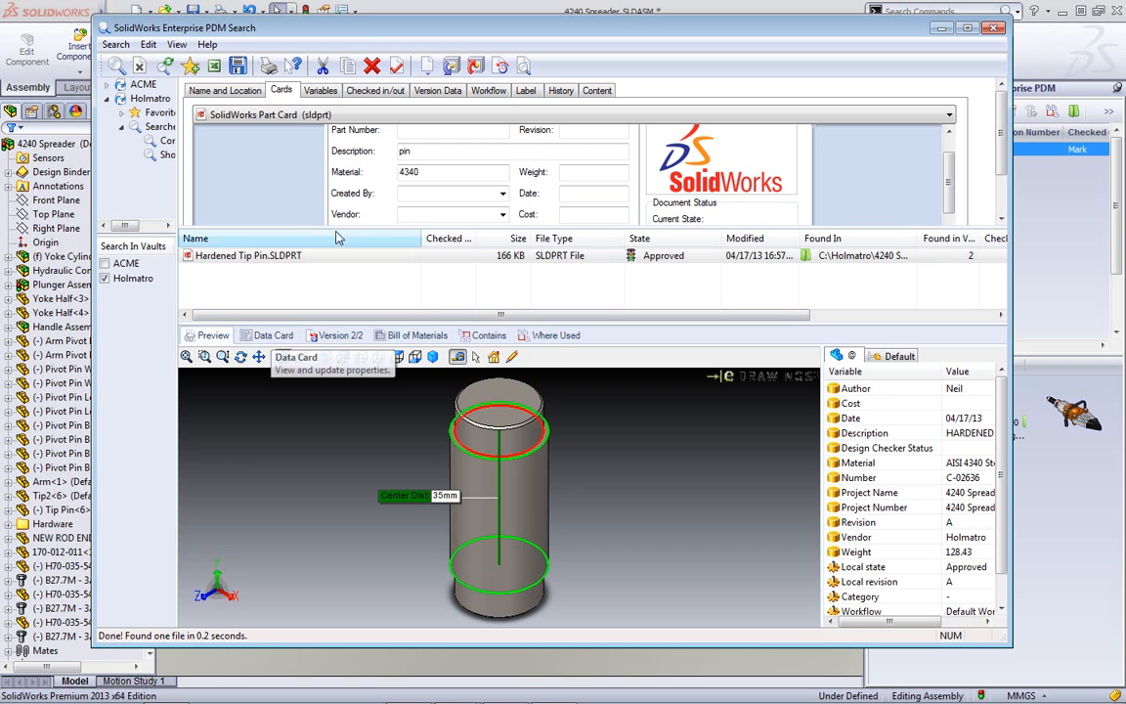
pyautogui.moveTo(317, 29); pyautogui.dragTo(1019, 43)
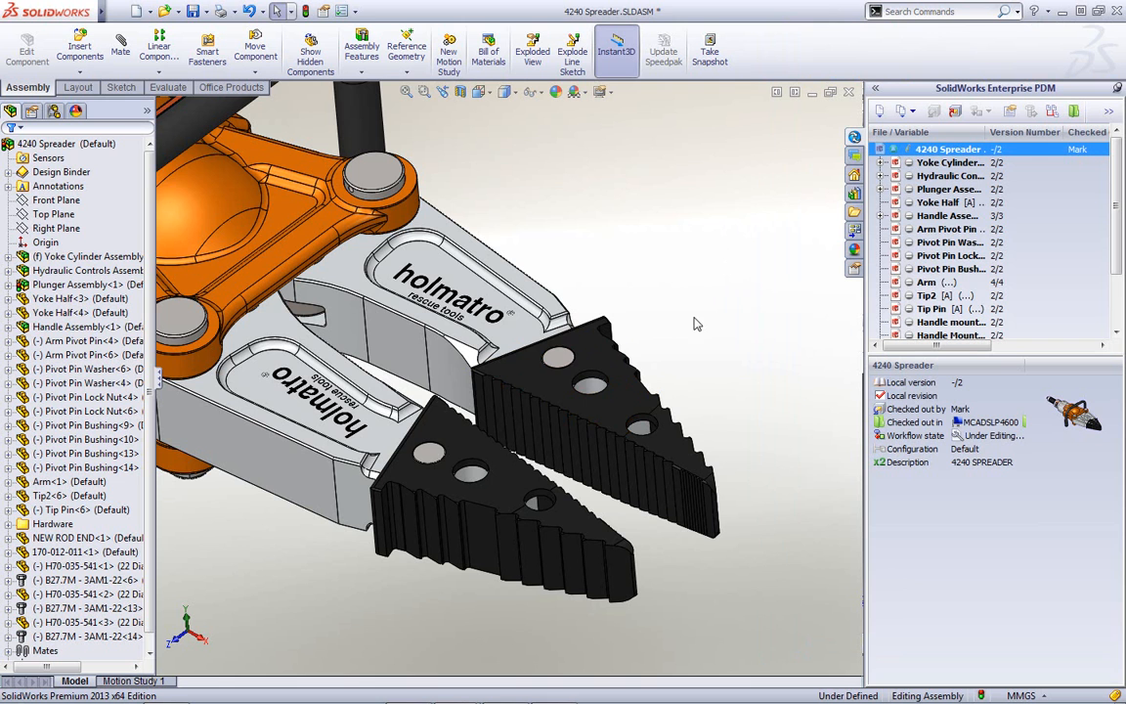
# - Hide and reshow the upper jaw tip with Tab to see inside the jaw
pyautogui.click(618, 362)
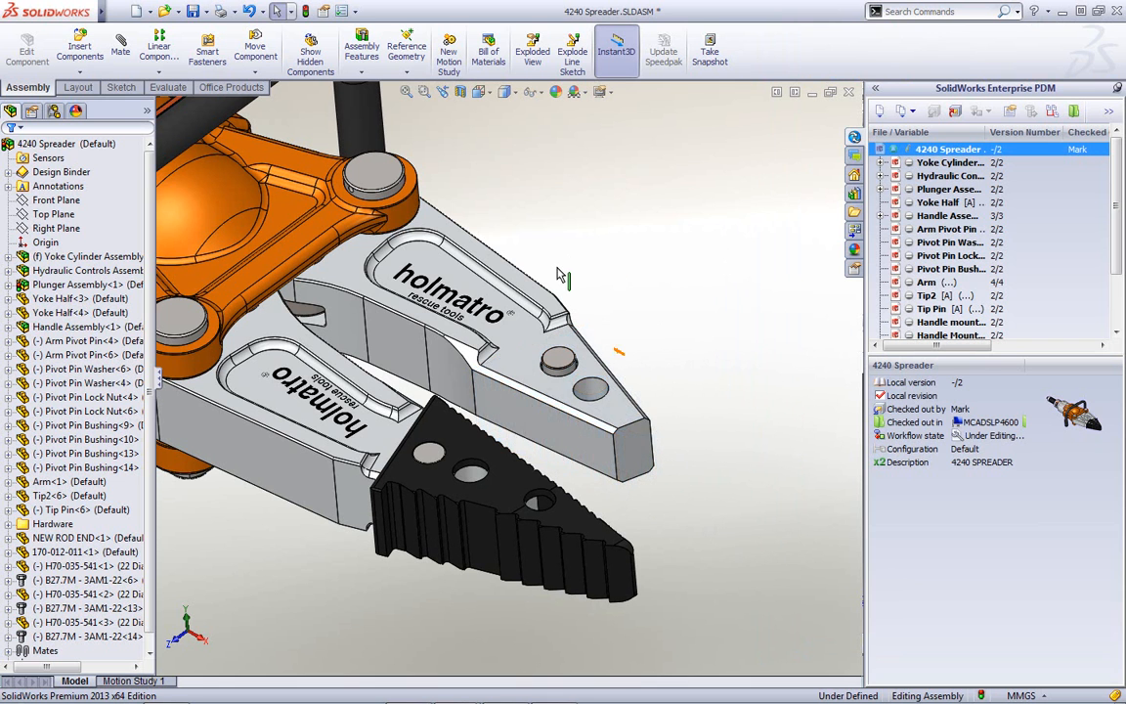
pyautogui.press('Tab')
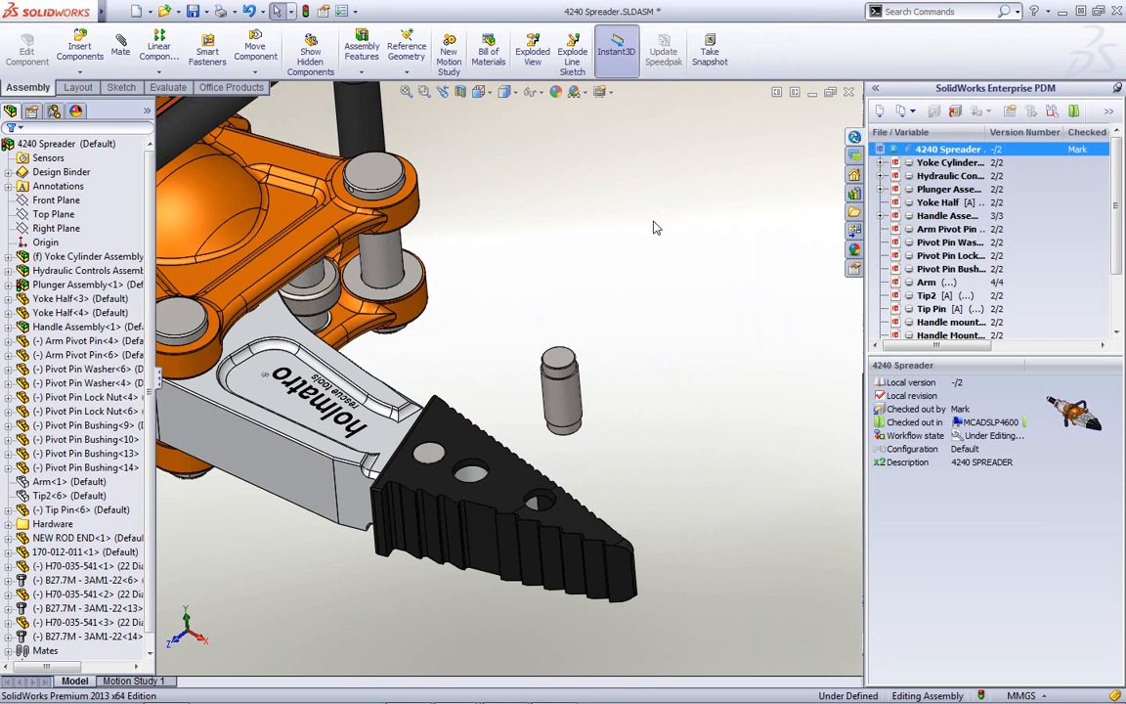
pyautogui.hotkey('shift', 'Tab')
pyautogui.hotkey('shift', 'Tab')
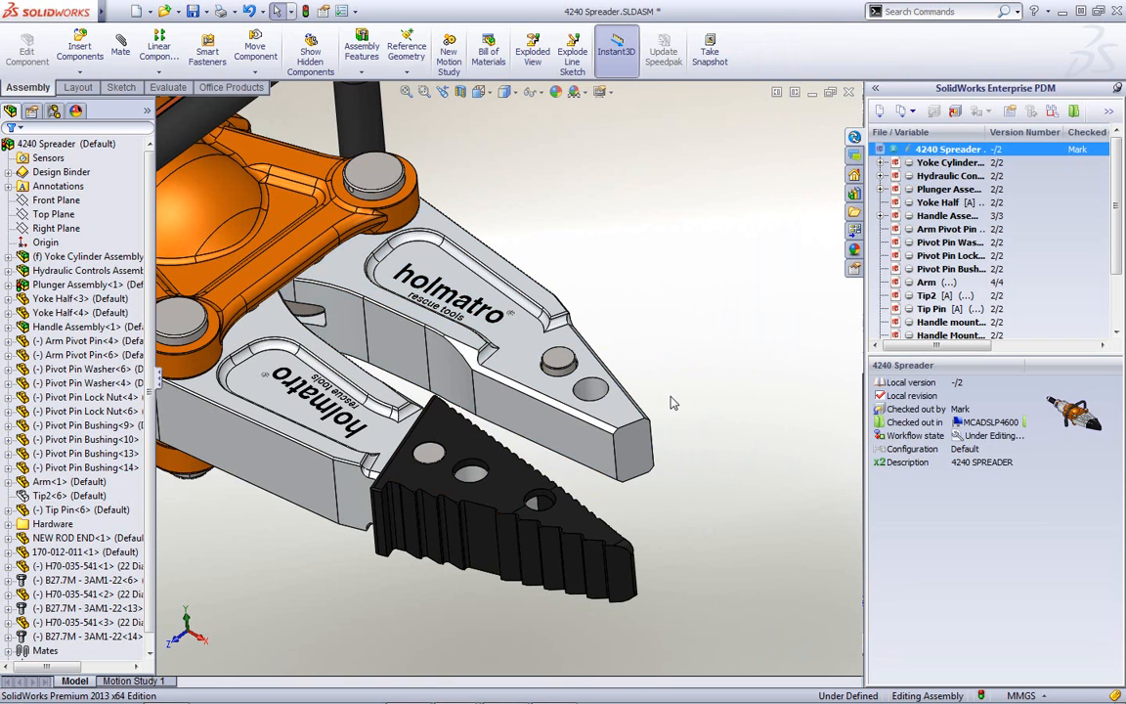
pyautogui.press('Tab')
pyautogui.hotkey('shift', 'Tab')
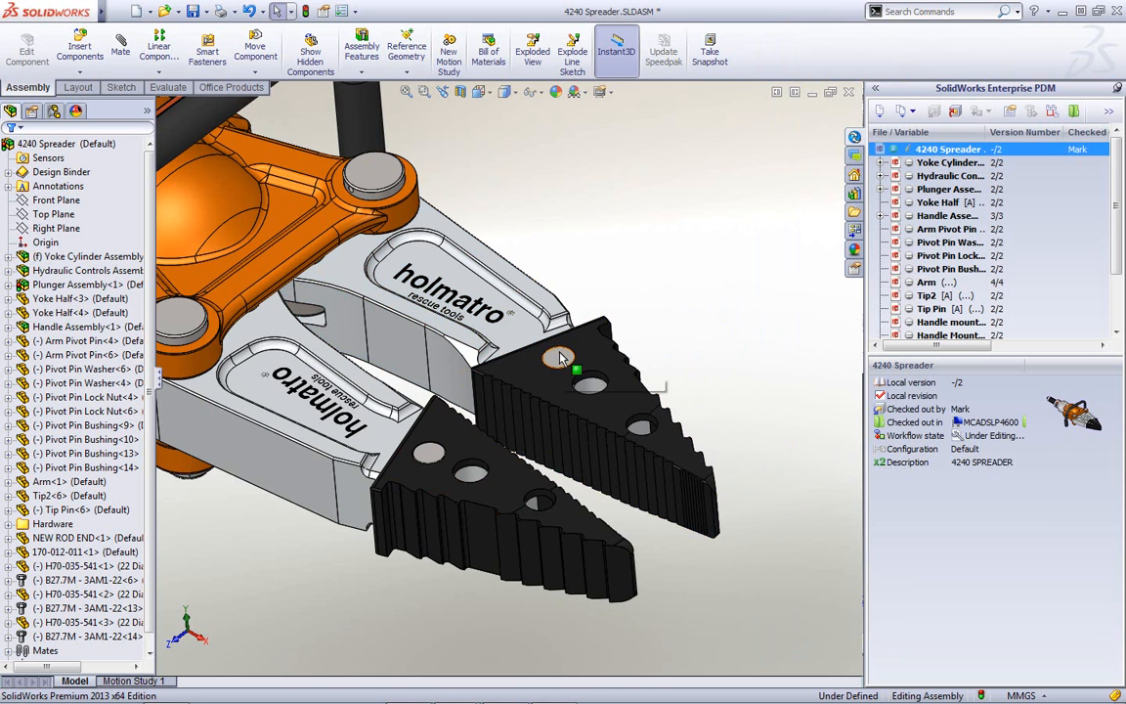
# - Delete the existing Tip Pin and its dependents from the jaw
pyautogui.click(559, 359)
pyautogui.press('Delete')
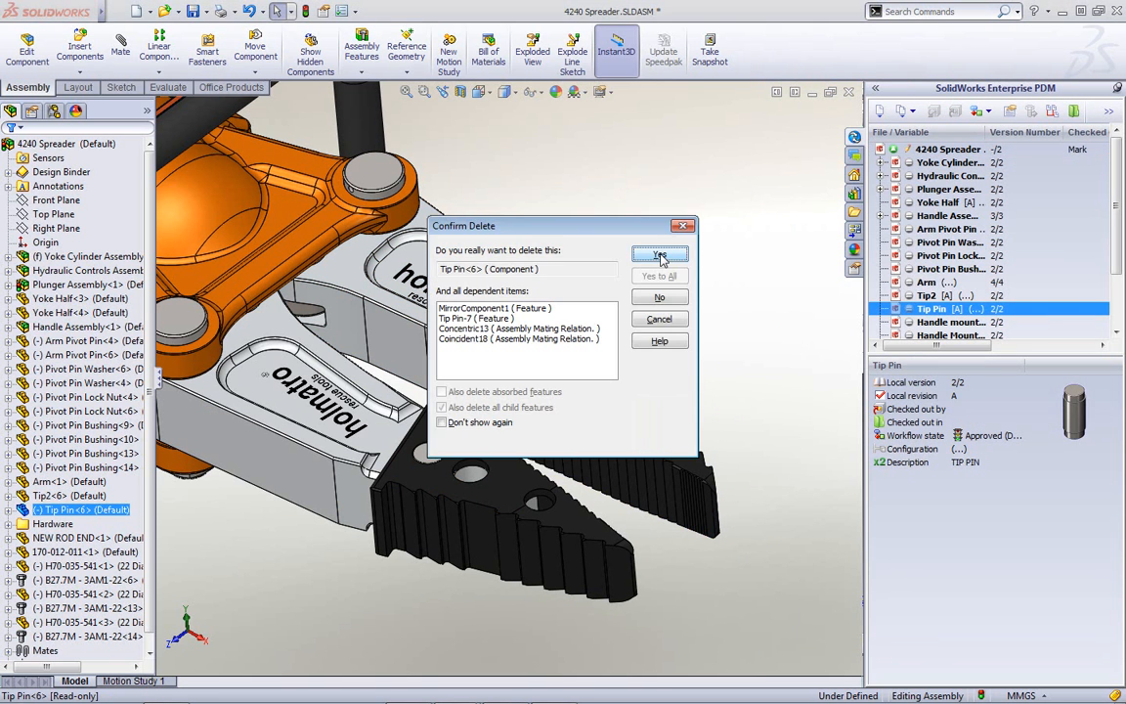
pyautogui.click(659, 253)
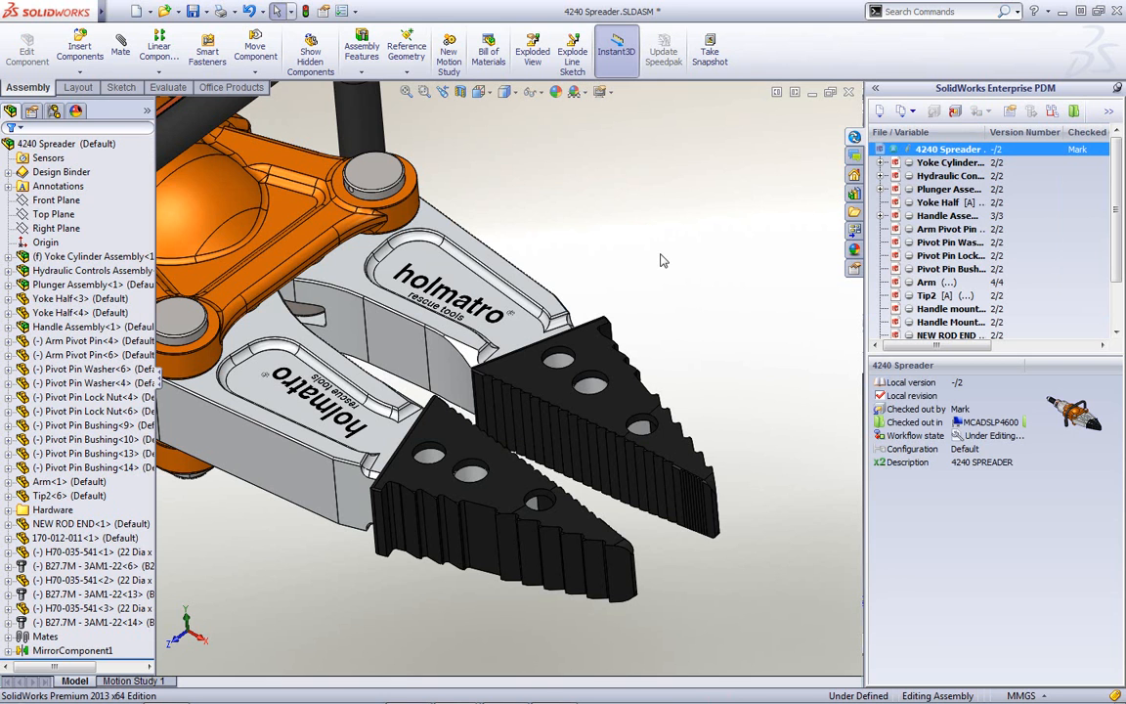
# - Drag Hardened Tip Pin.SLDPRT from the search results into the 4240 Spreader assembly, then close search
pyautogui.click(552, 691)
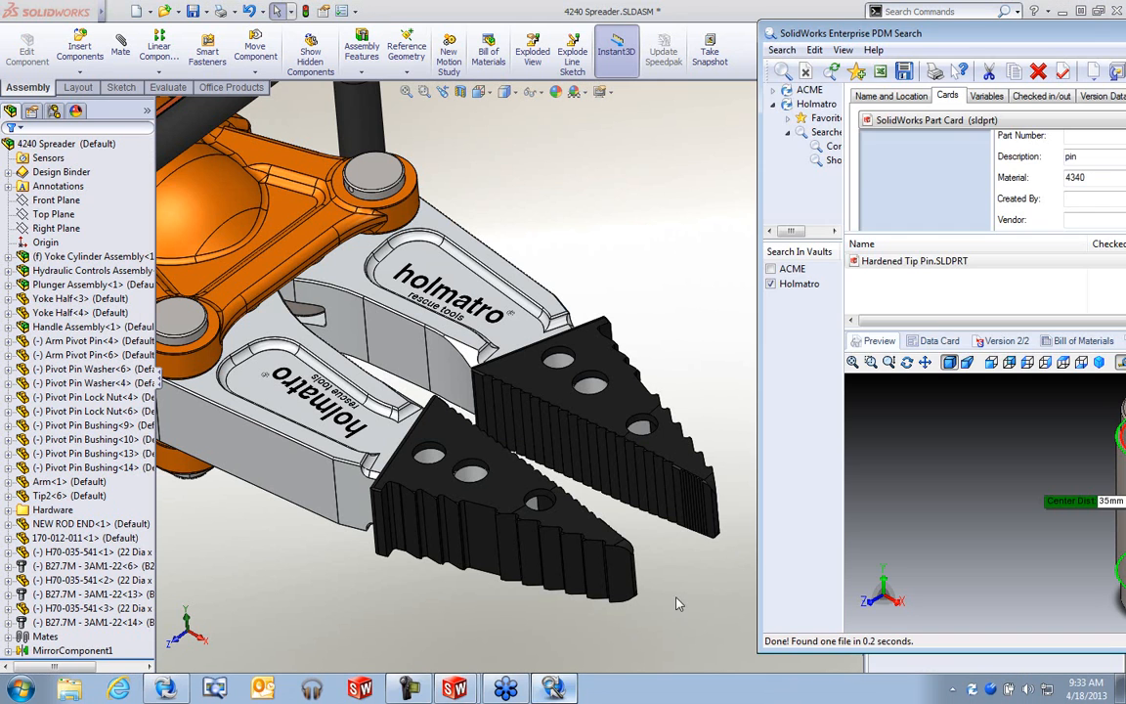
pyautogui.moveTo(860, 262); pyautogui.dragTo(567, 354)
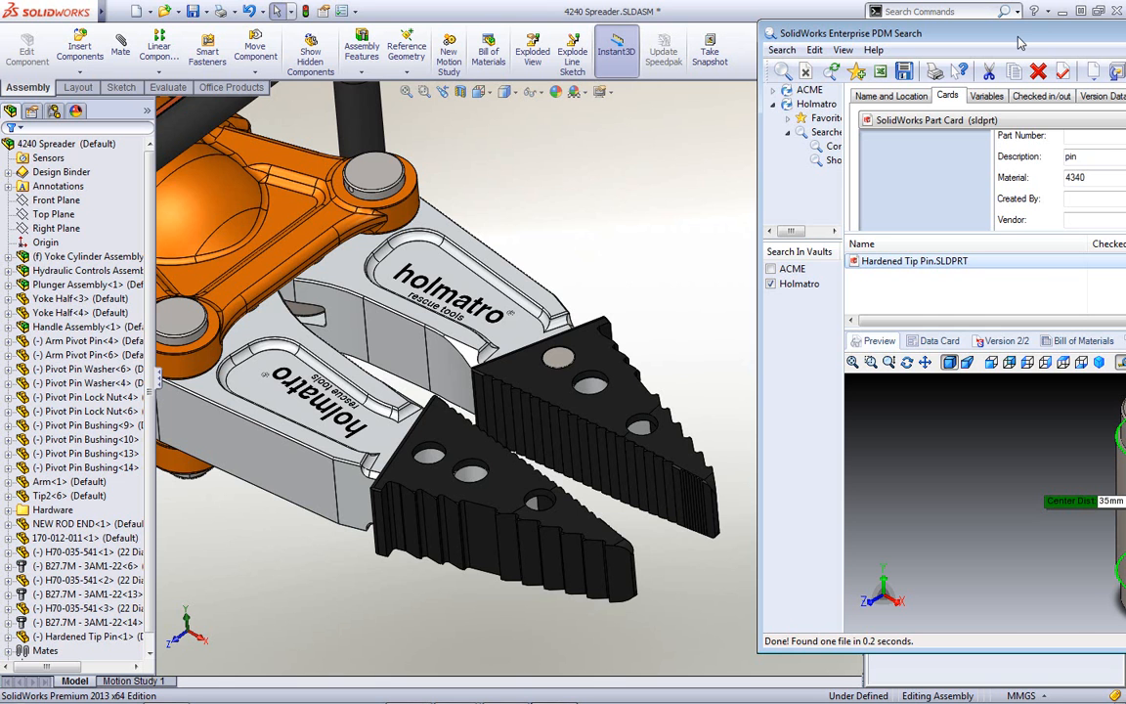
pyautogui.moveTo(1019, 43); pyautogui.dragTo(608, 22)
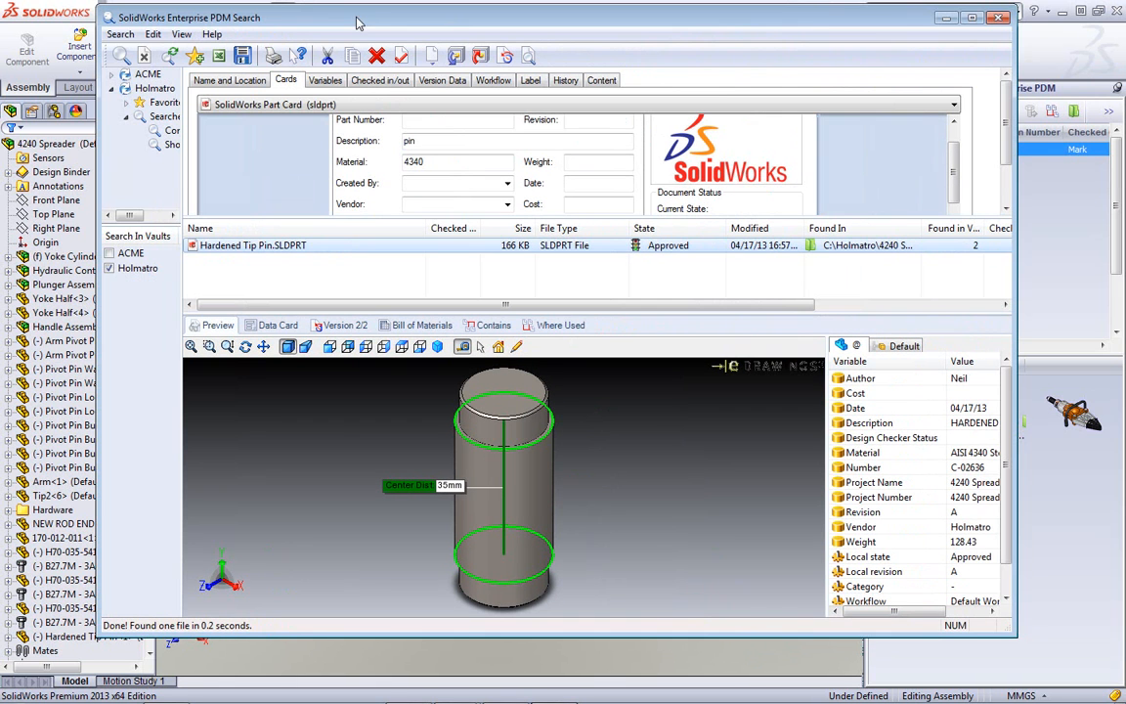
pyautogui.click(997, 18)
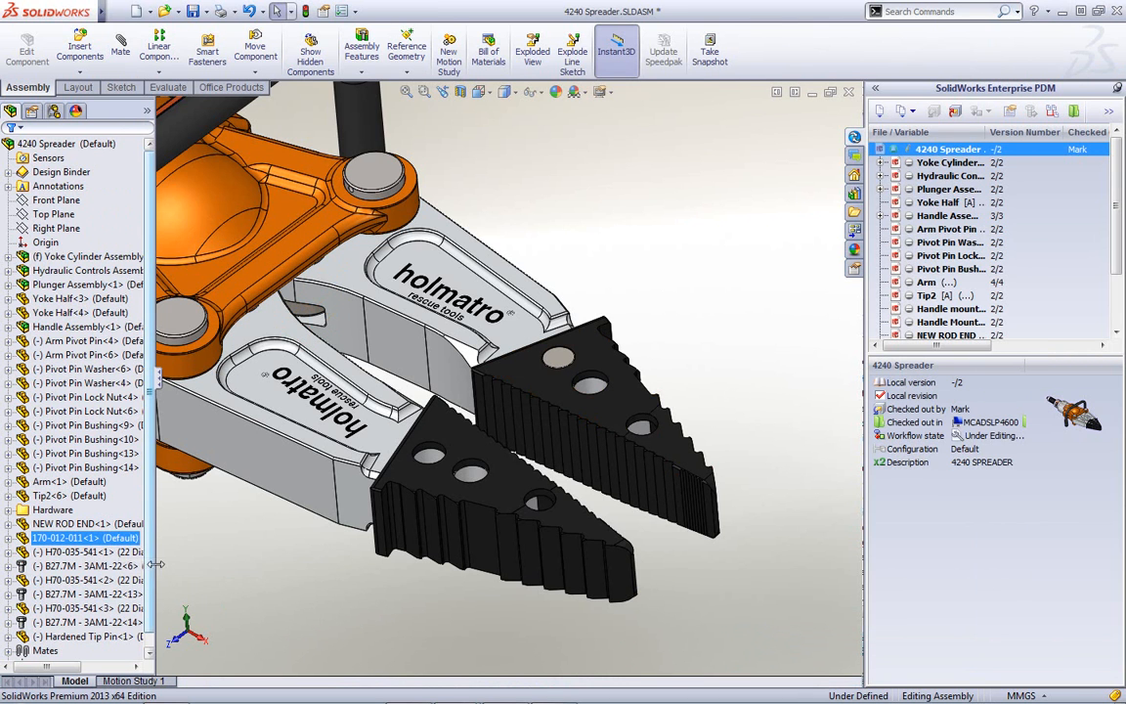
# - Temporarily hide the lower jaw tip to inspect beneath, then show it again
pyautogui.scroll(-1, 139, 543)
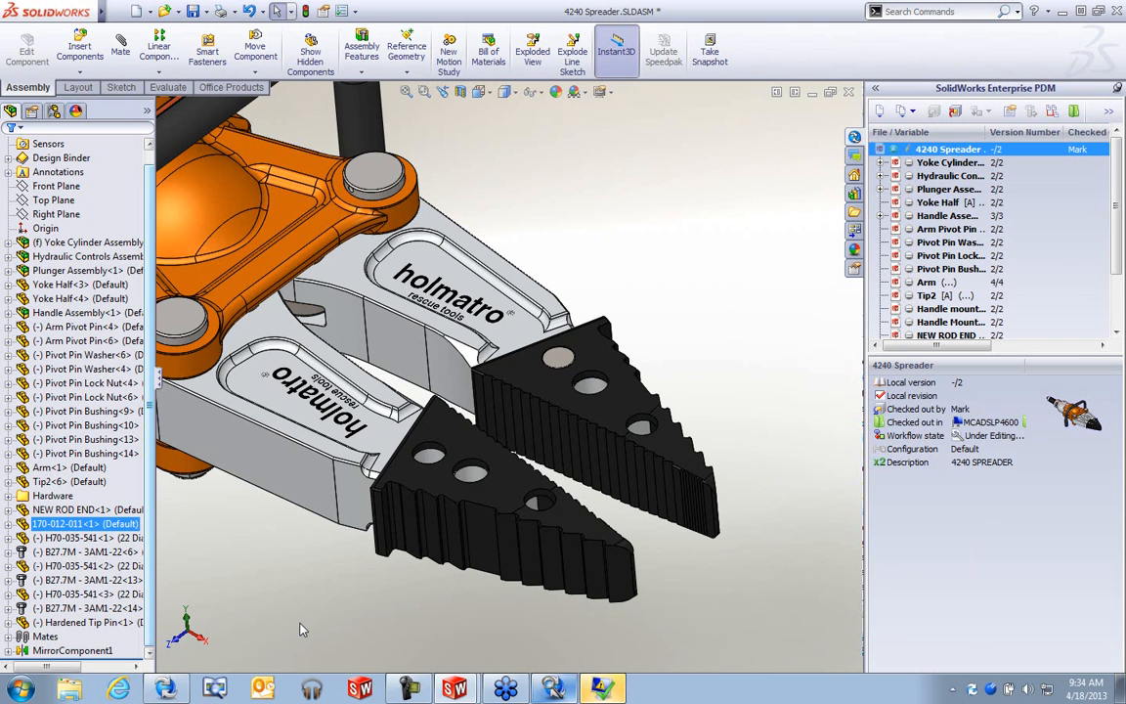
pyautogui.moveTo(420, 512); pyautogui.dragTo(435, 532)
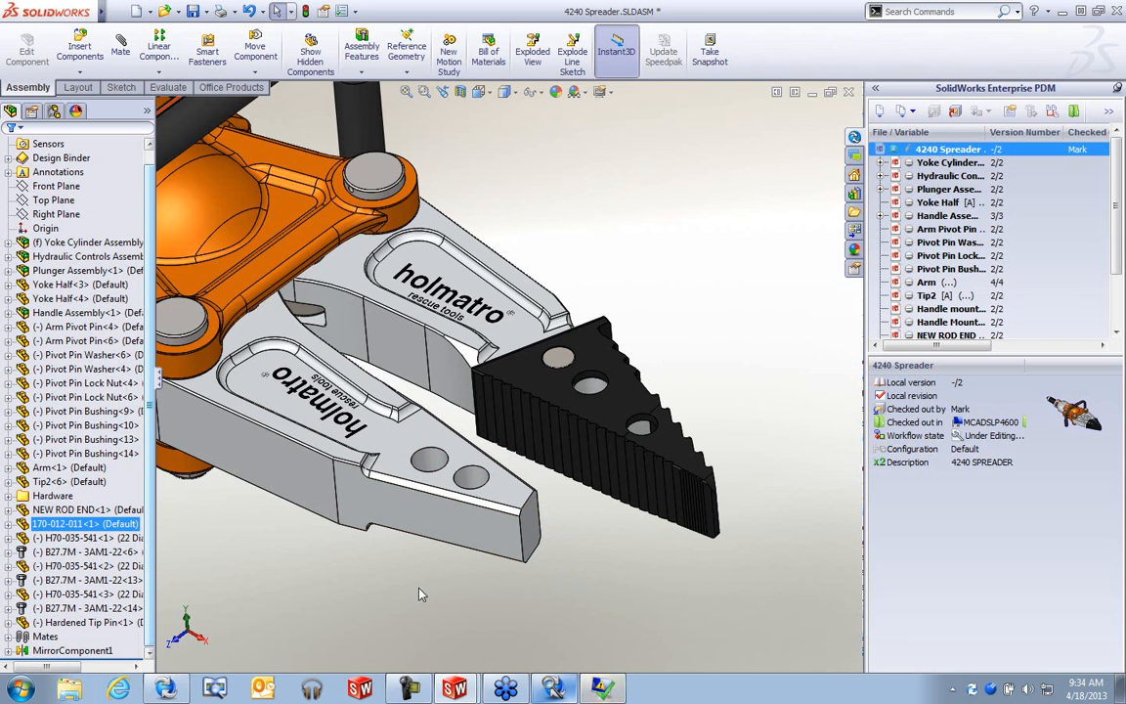
pyautogui.hotkey('shift', 'Tab')
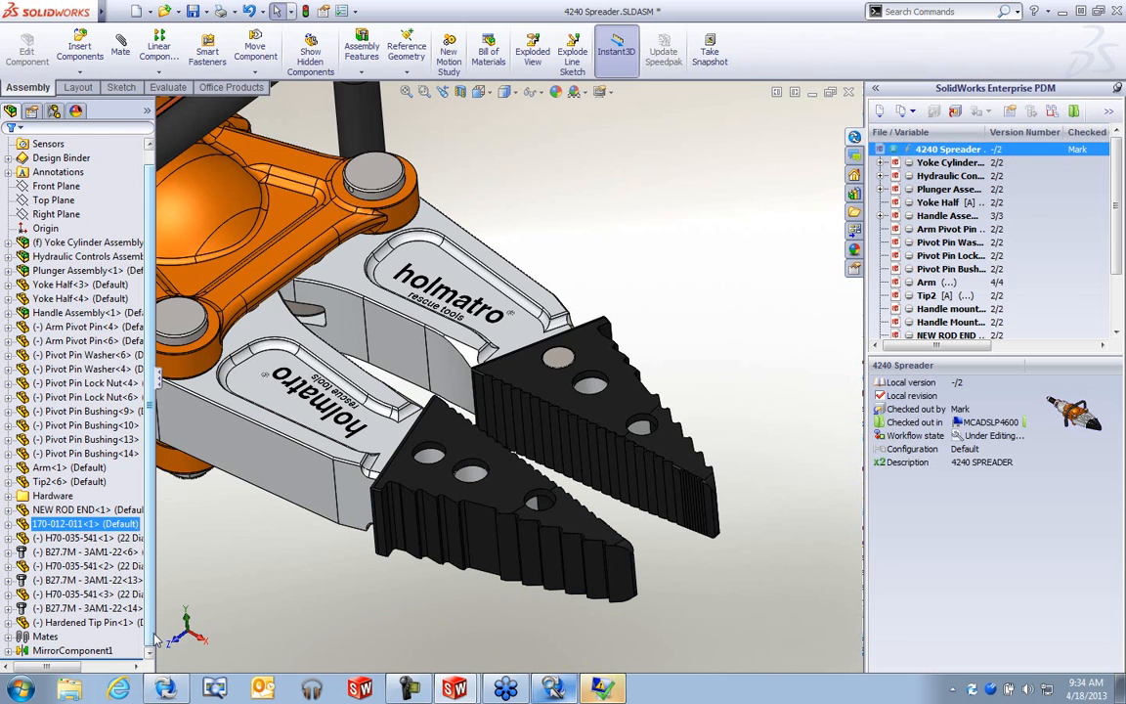
# - Add Hardened Tip Pin-1 to MirrorComponent1's components to mirror, then zoom to fit
pyautogui.click(86, 650)
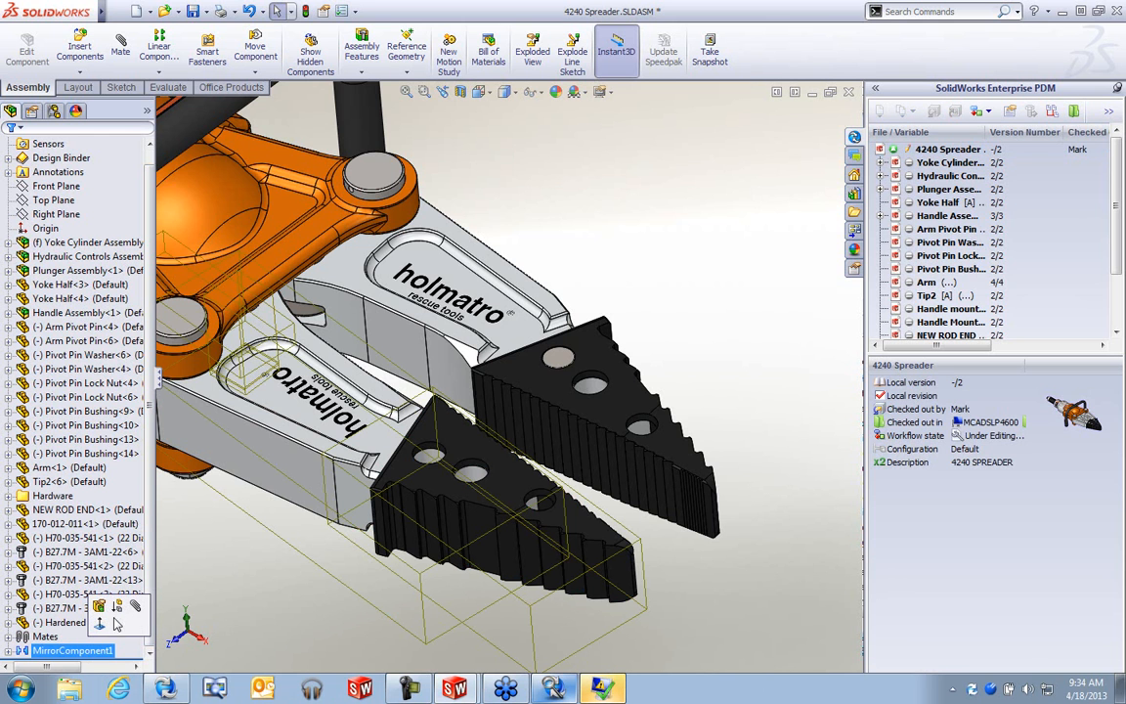
pyautogui.click(116, 608)
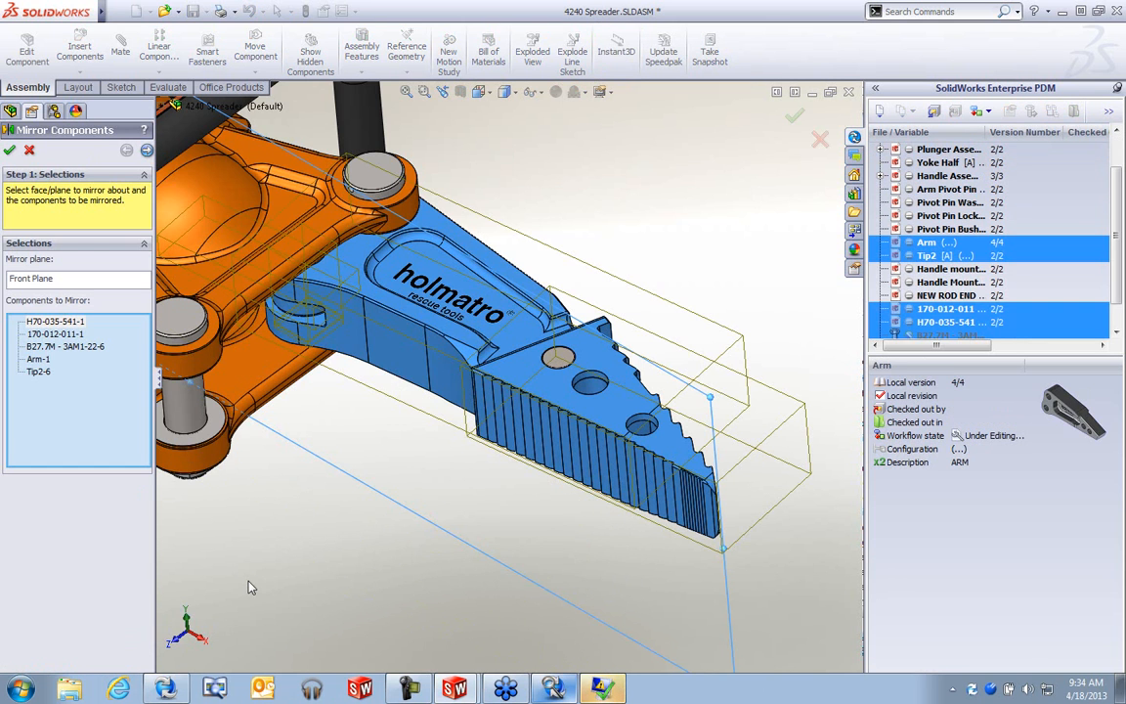
pyautogui.click(558, 358)
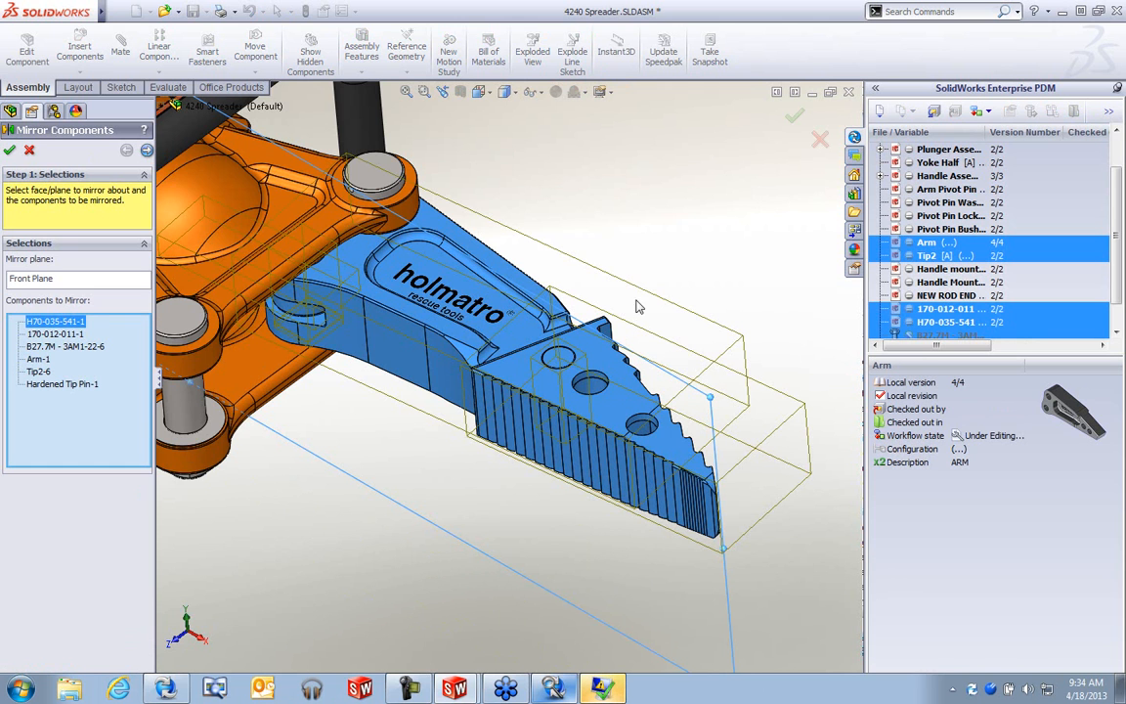
pyautogui.click(793, 118)
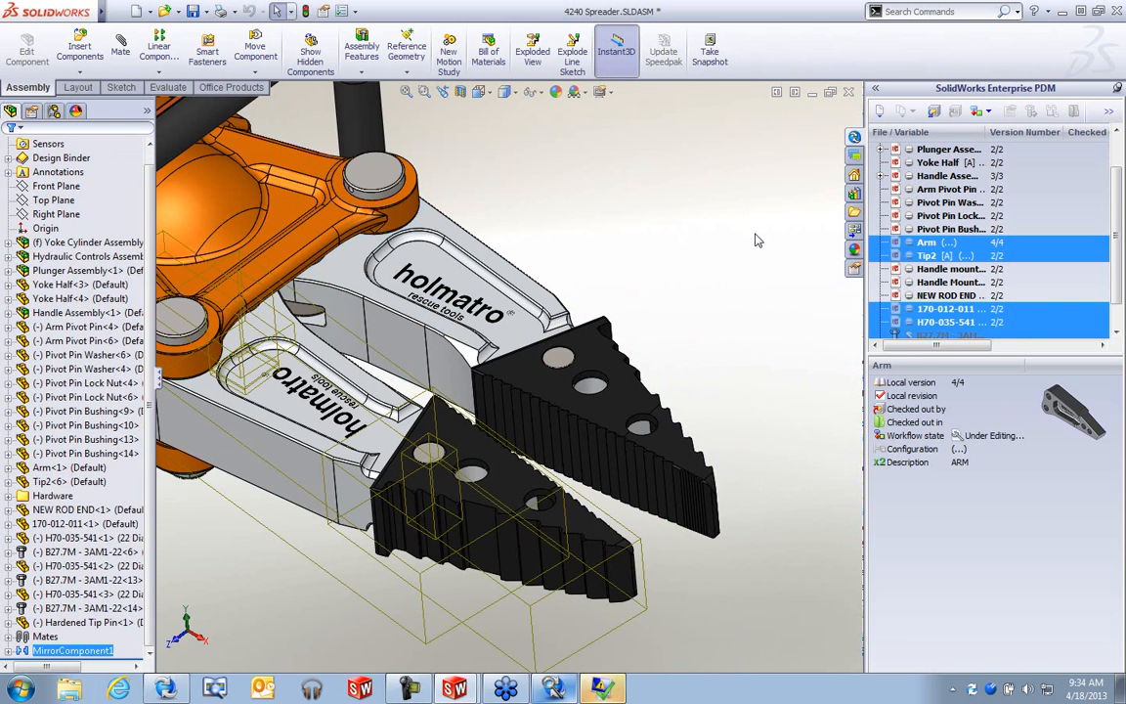
pyautogui.click(731, 319)
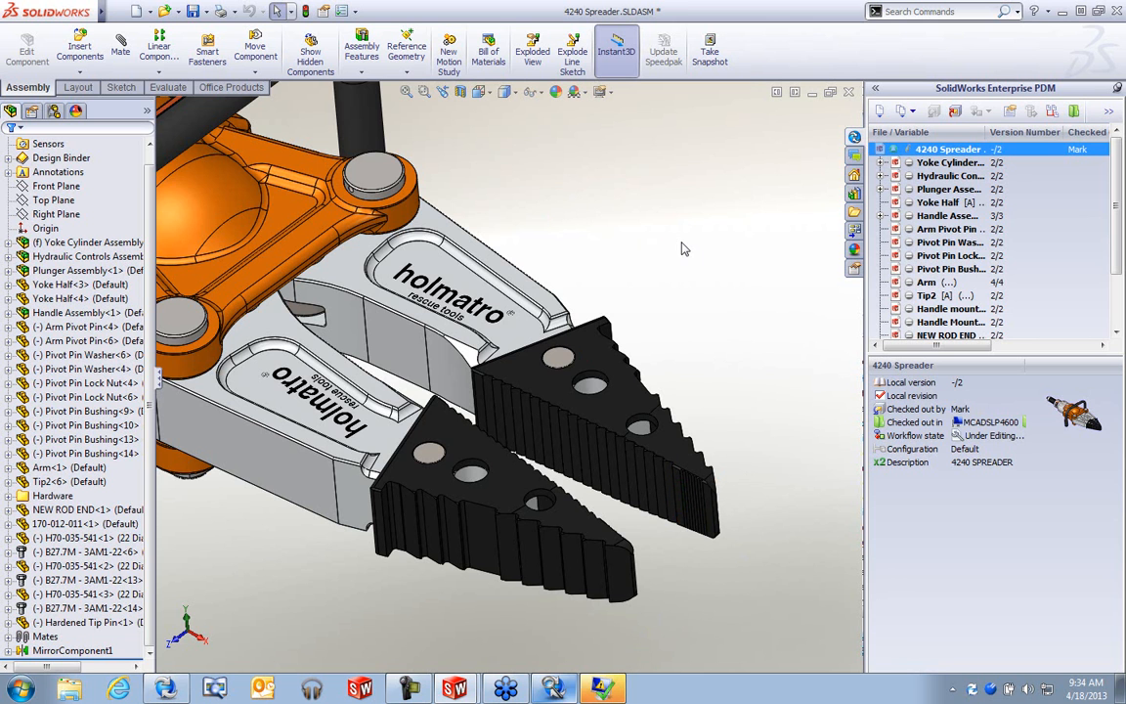
pyautogui.press('f')
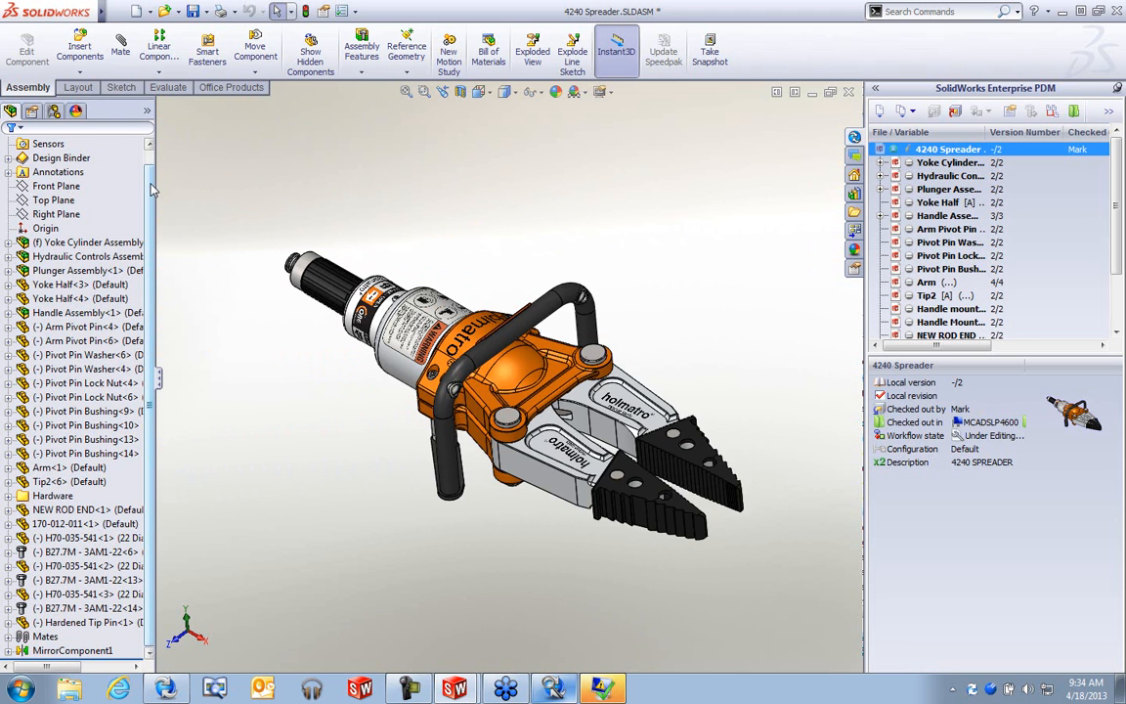
# - Select the top-level 4240 Spreader assembly in the tree and dismiss its context menu
pyautogui.scroll(1, 78, 168)
pyautogui.click(45, 144)
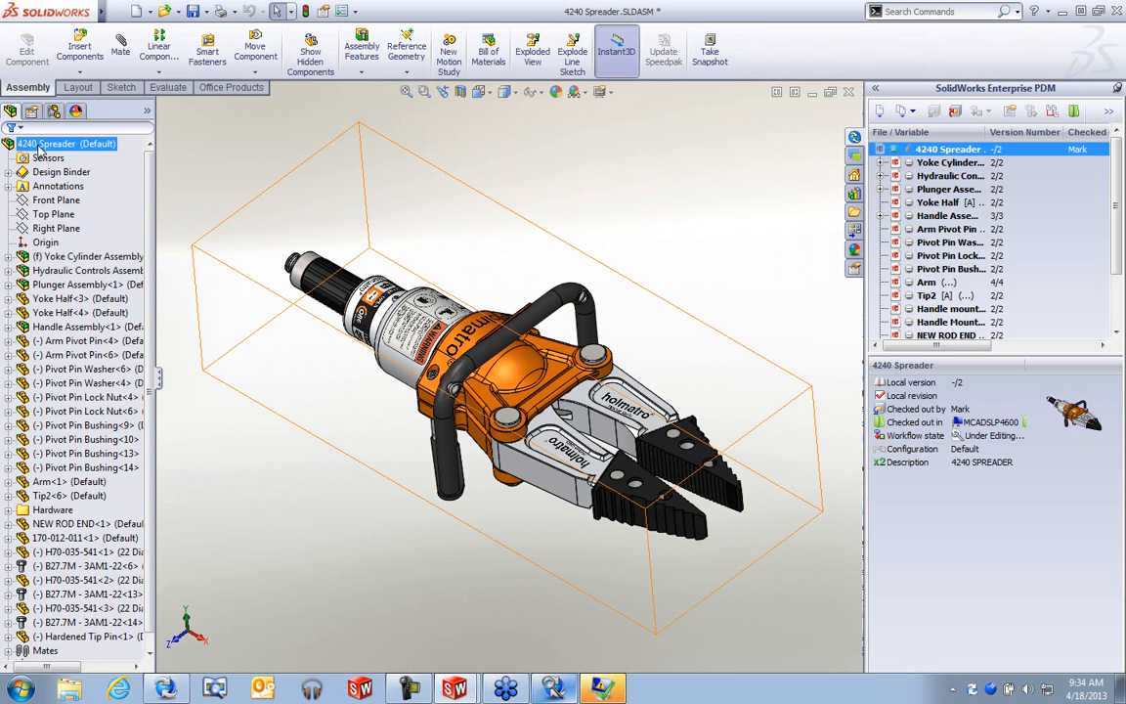
pyautogui.rightClick(47, 147)
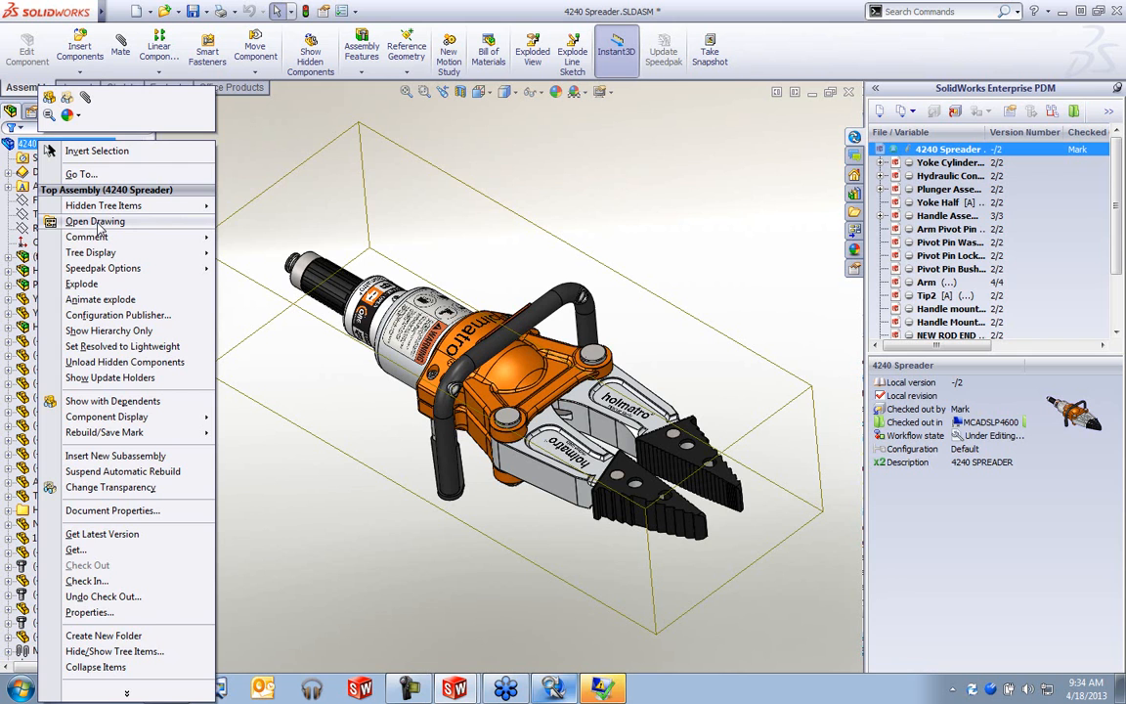
pyautogui.click(676, 203)
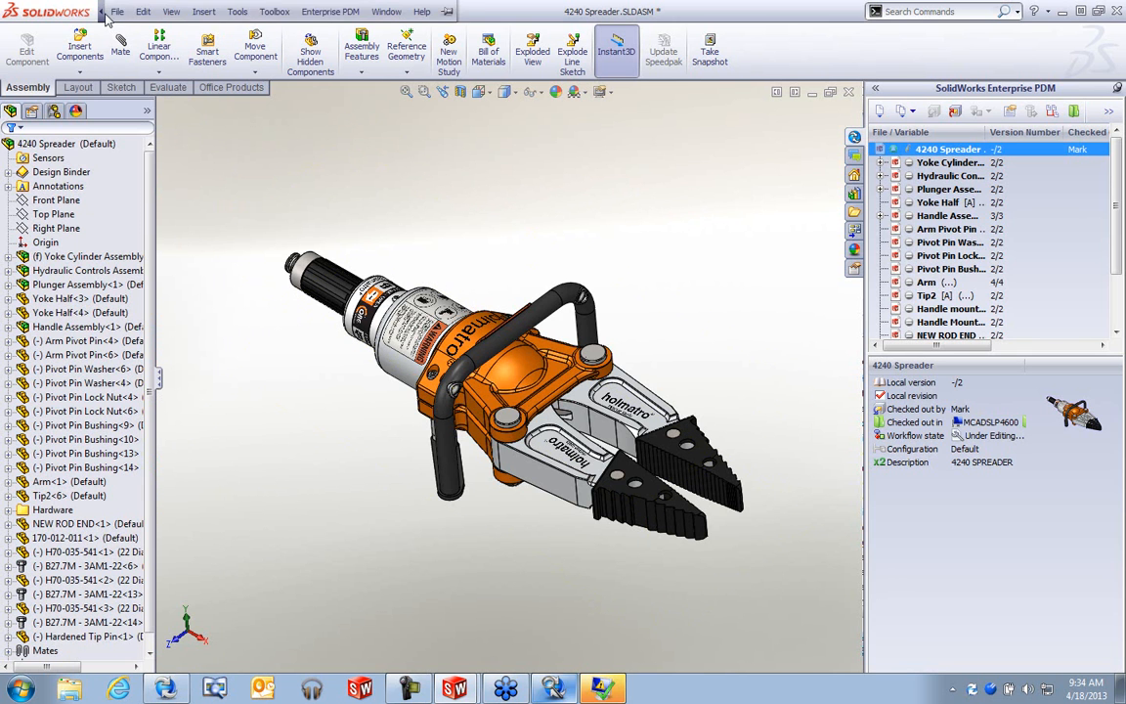
# - Open 4240 Spreader.SLDDRW from the vault folder, filtering the file list to drawings
pyautogui.click(118, 12)
pyautogui.click(123, 31)
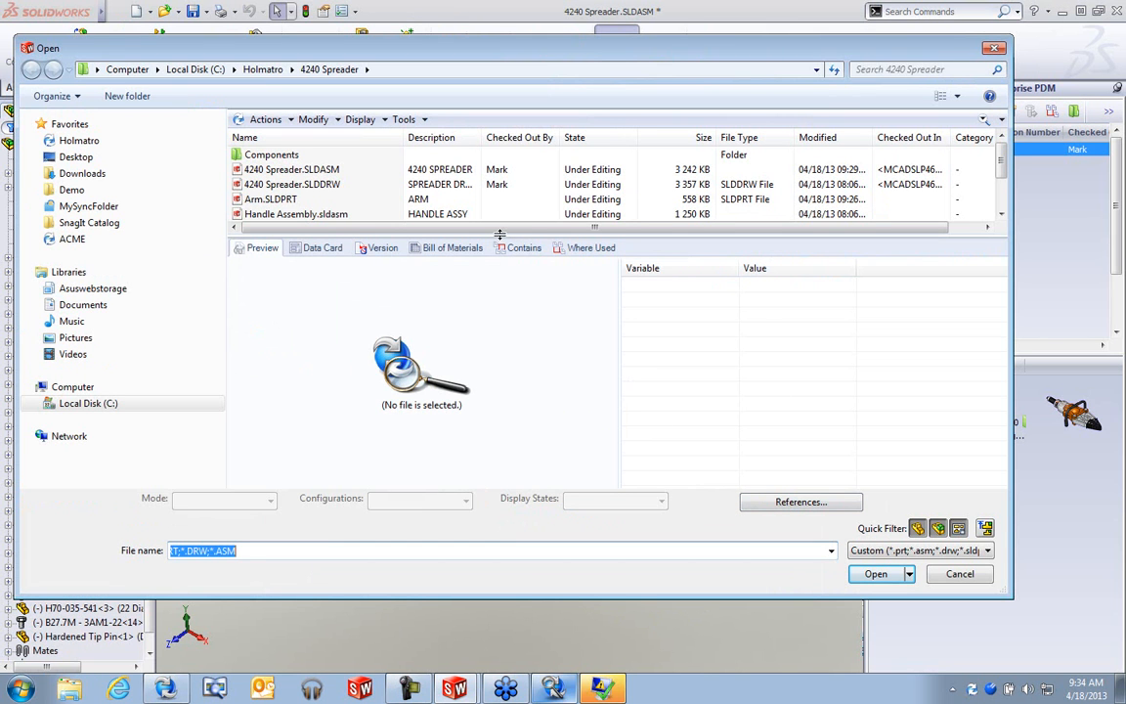
pyautogui.moveTo(500, 235); pyautogui.dragTo(547, 293)
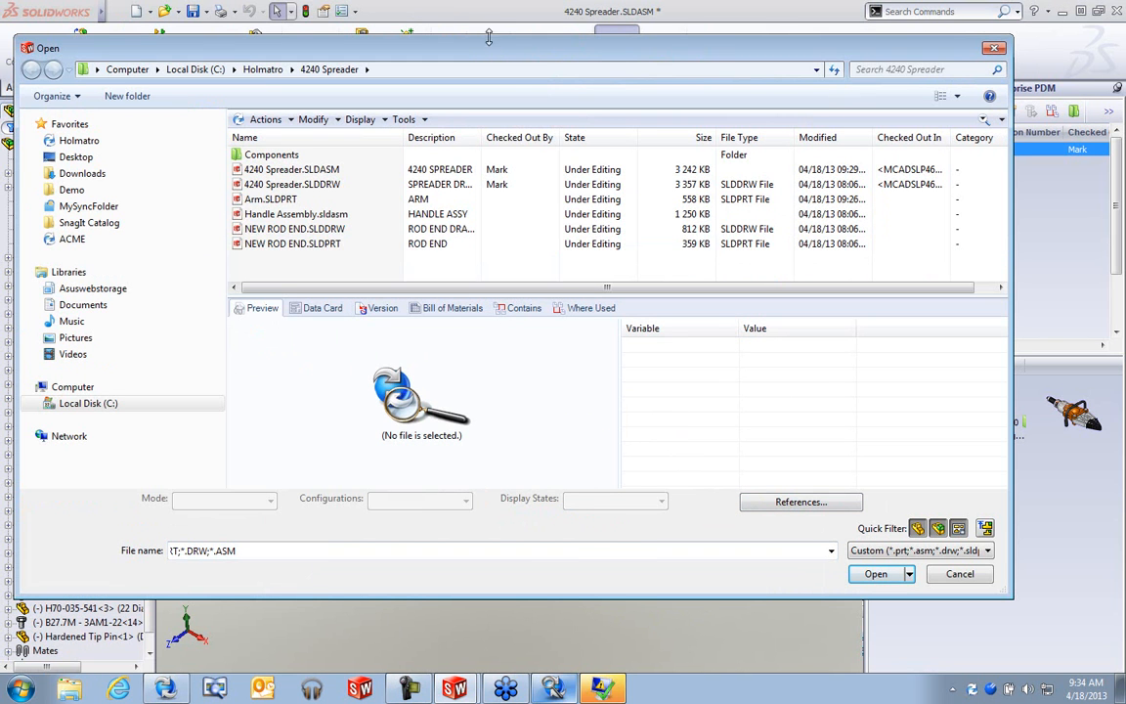
pyautogui.moveTo(439, 42); pyautogui.dragTo(459, 22)
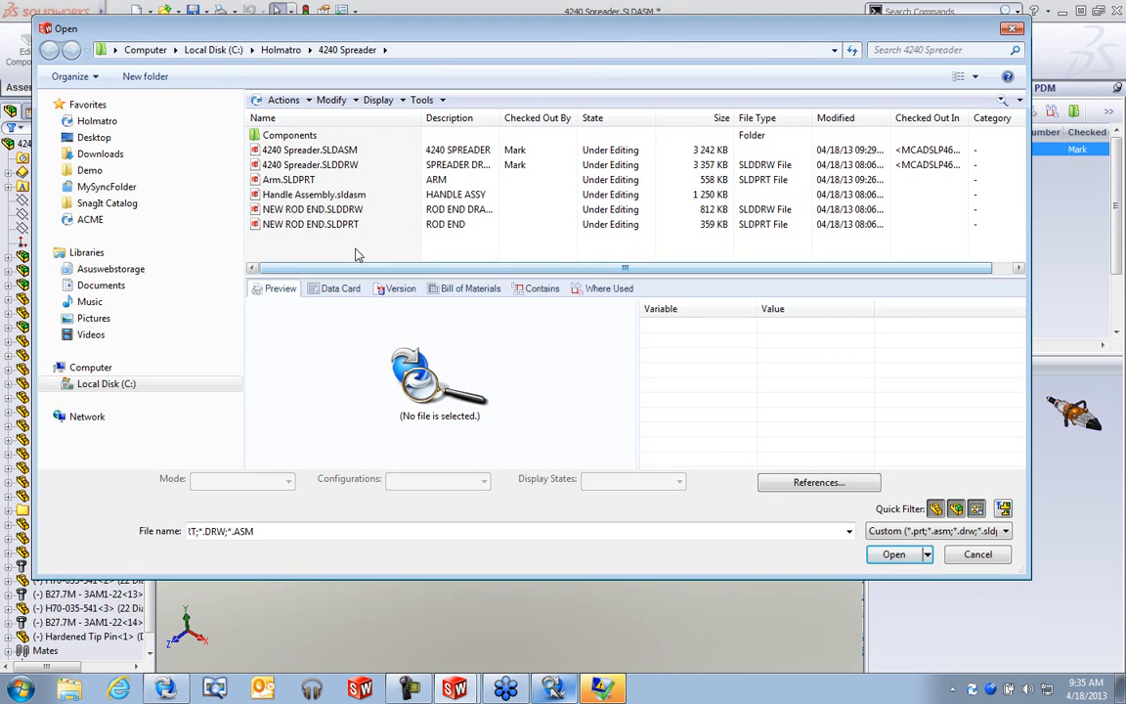
pyautogui.click(936, 509)
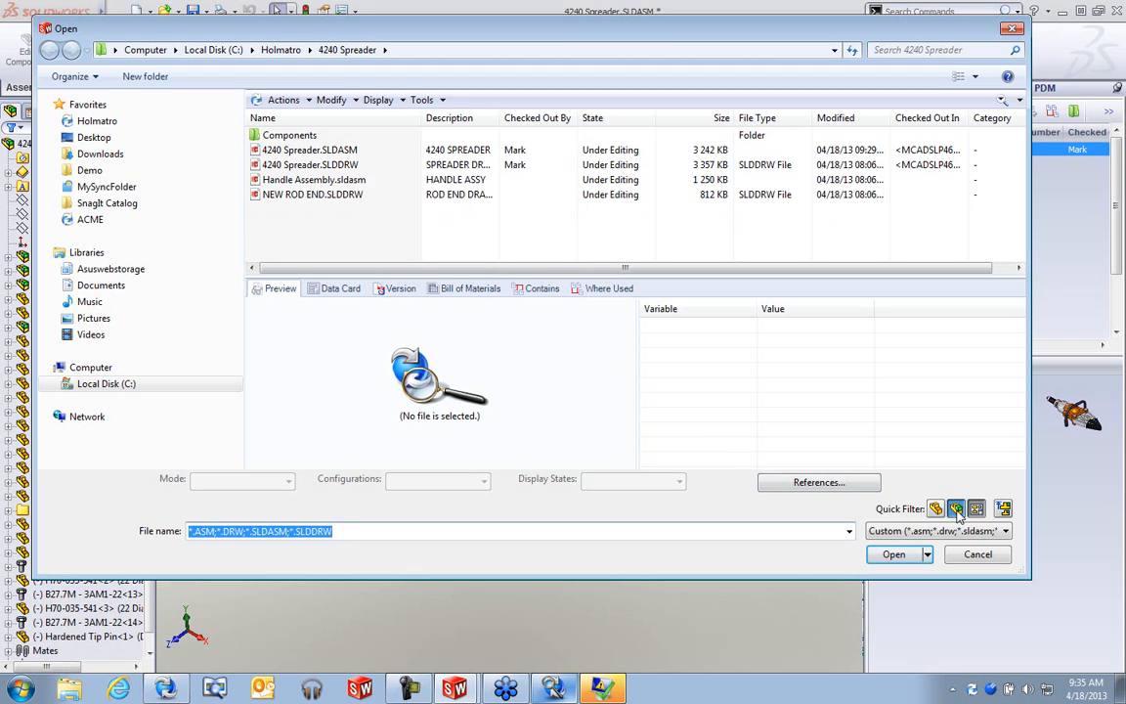
pyautogui.click(956, 509)
pyautogui.click(313, 150)
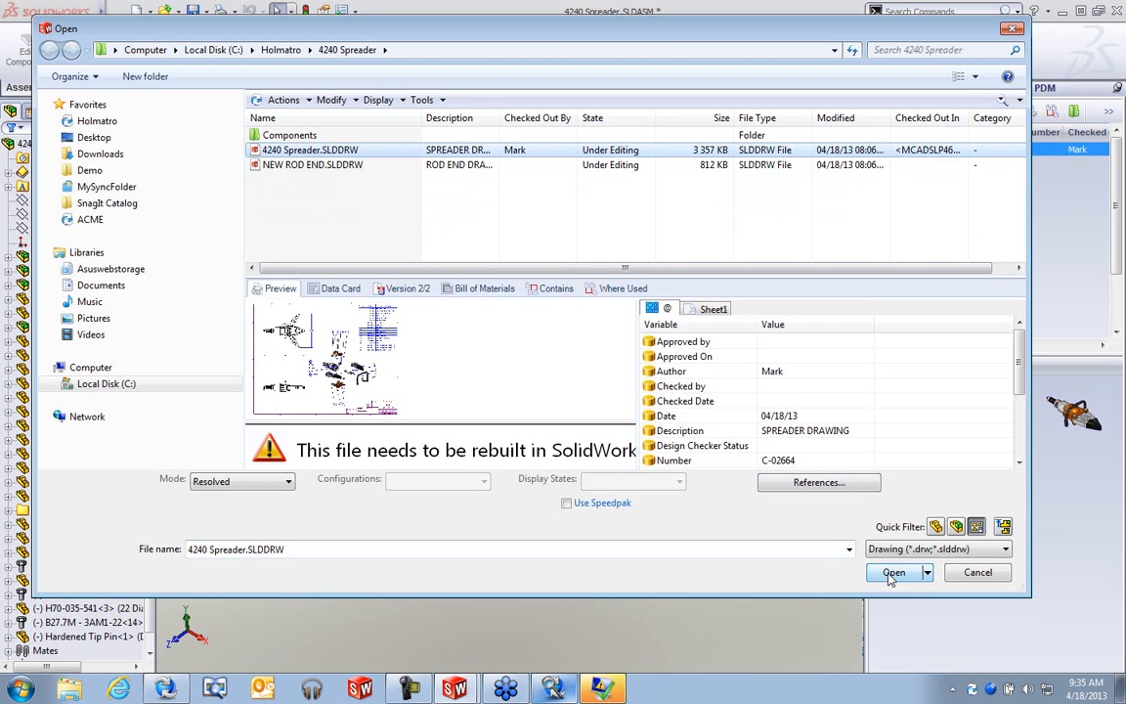
pyautogui.click(890, 573)
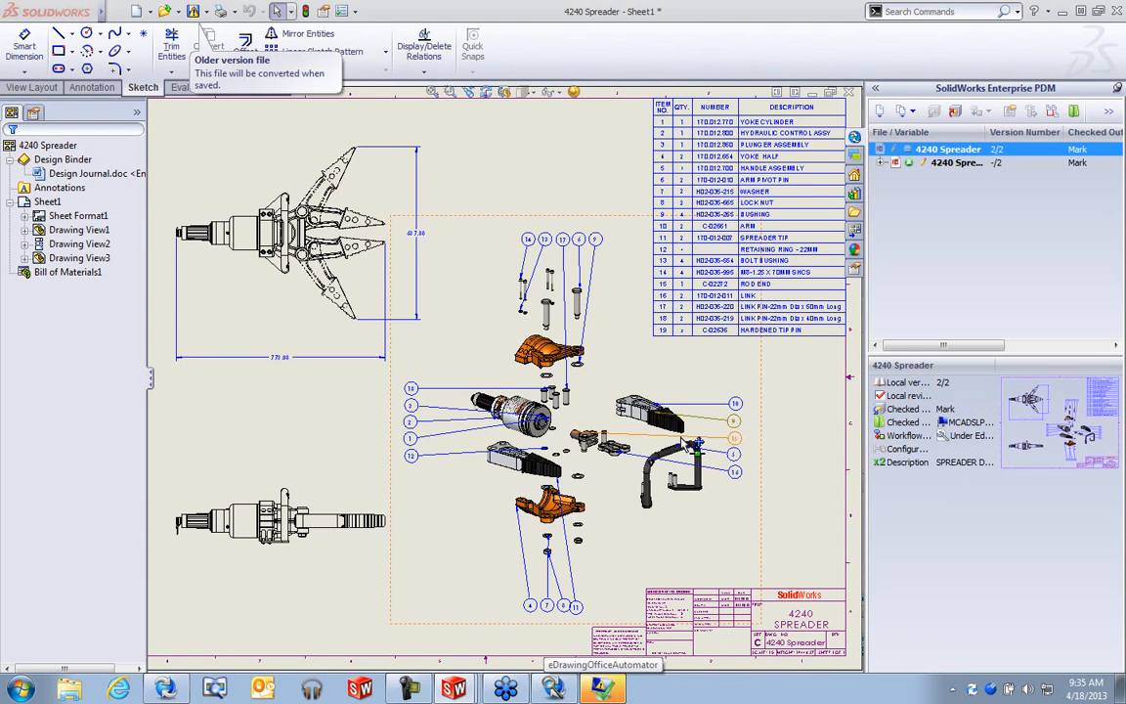
# - Zoom into the exploded view and reattach the orphaned balloon's leader to the pin
pyautogui.scroll(-2, 714, 408)
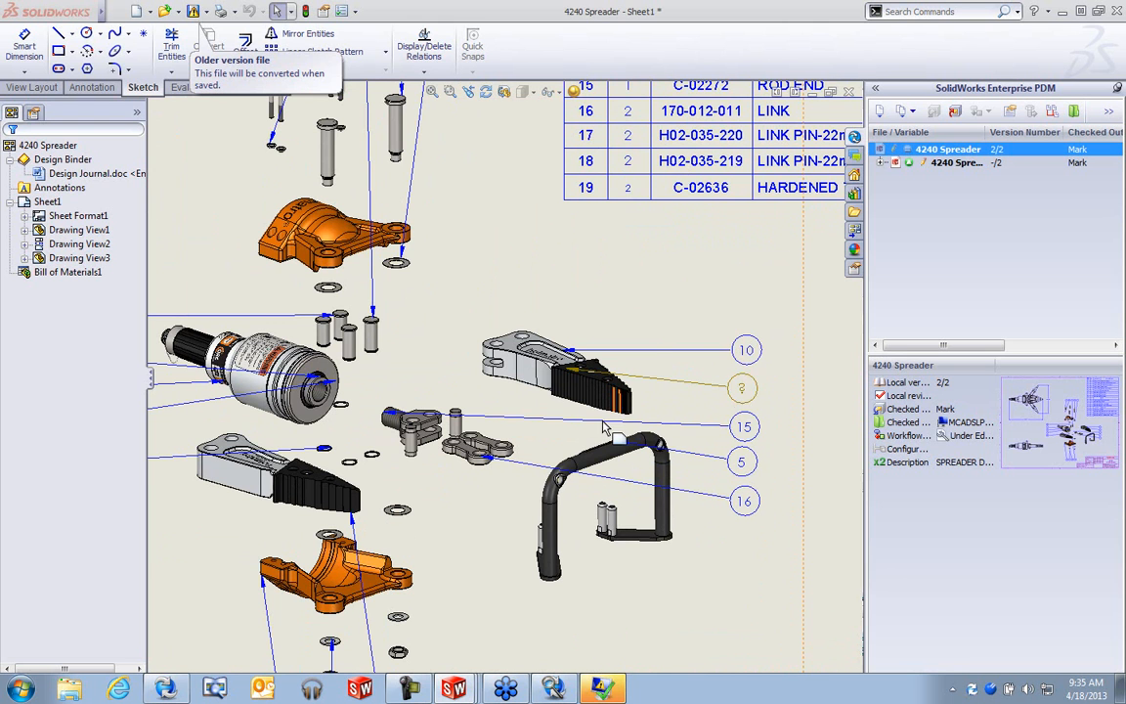
pyautogui.scroll(-2, 470, 510)
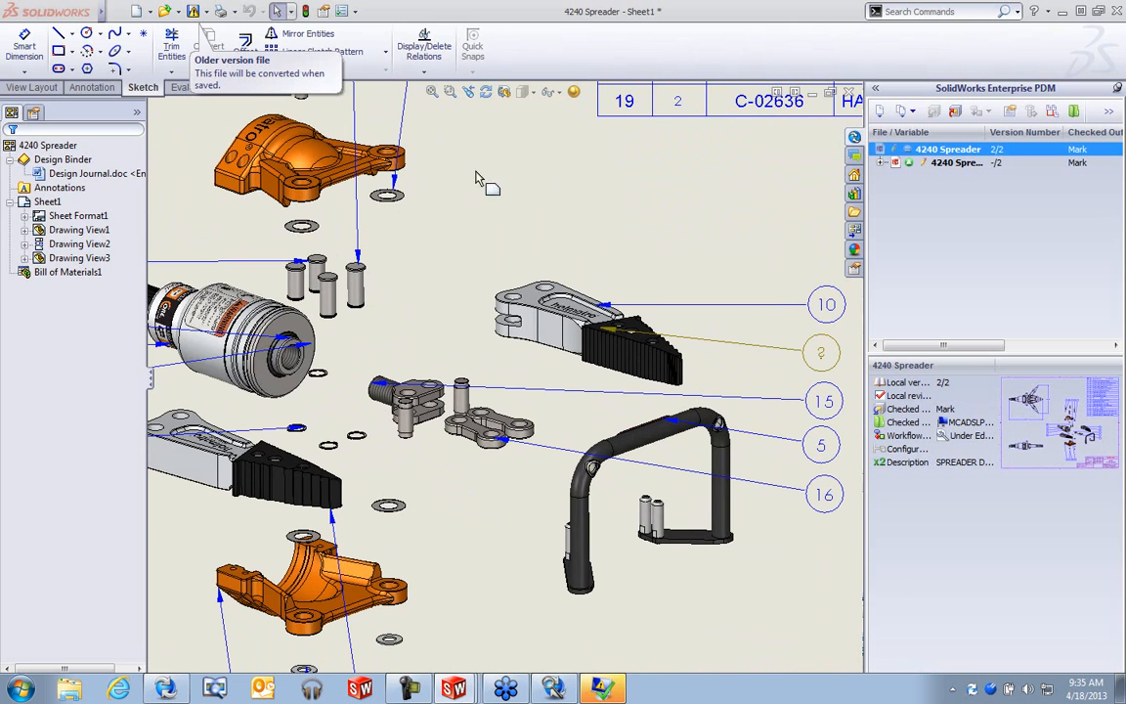
pyautogui.click(530, 207)
pyautogui.click(586, 111)
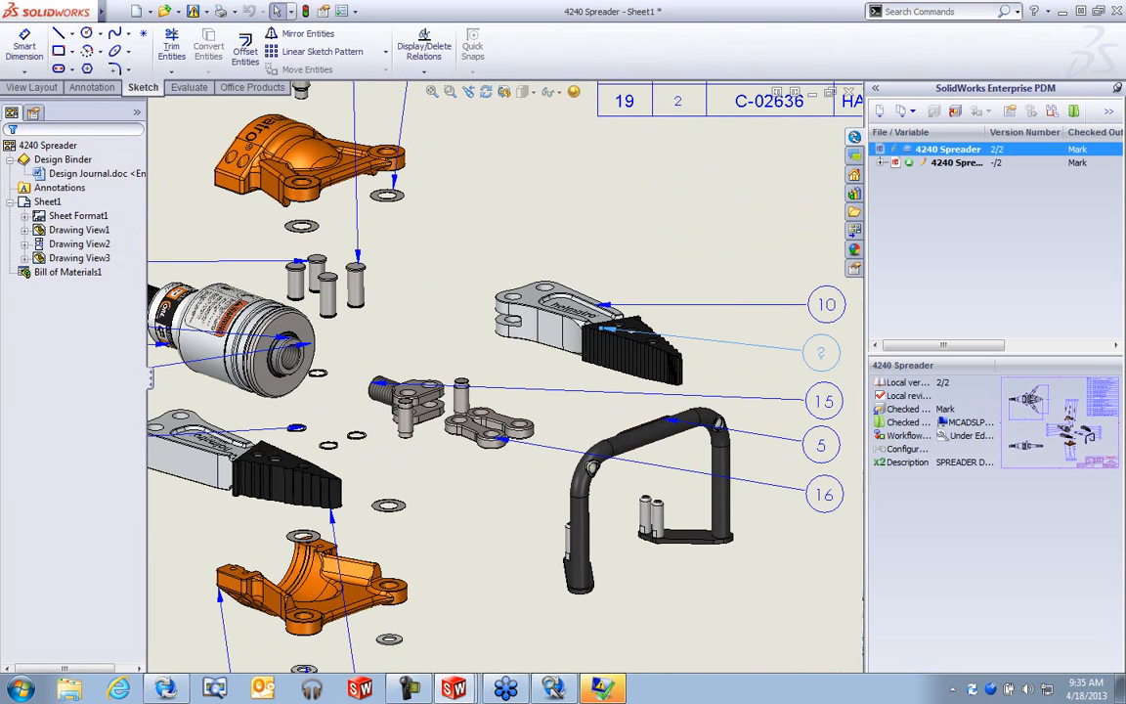
pyautogui.click(819, 356)
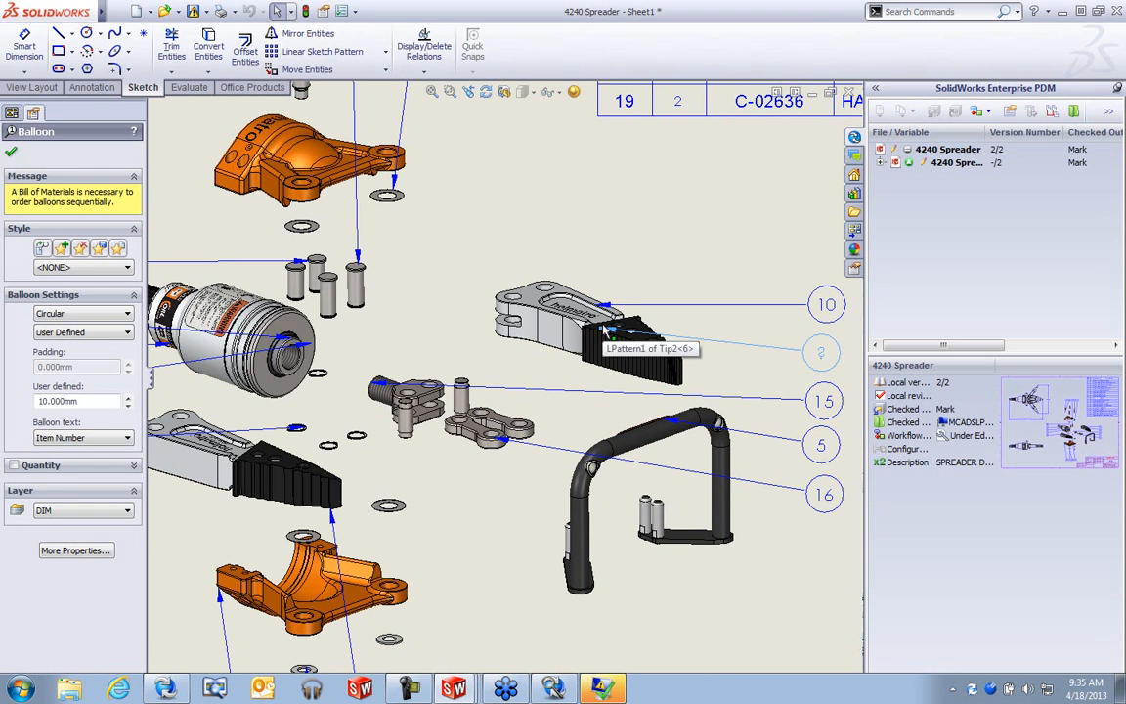
pyautogui.moveTo(606, 332); pyautogui.dragTo(460, 398)
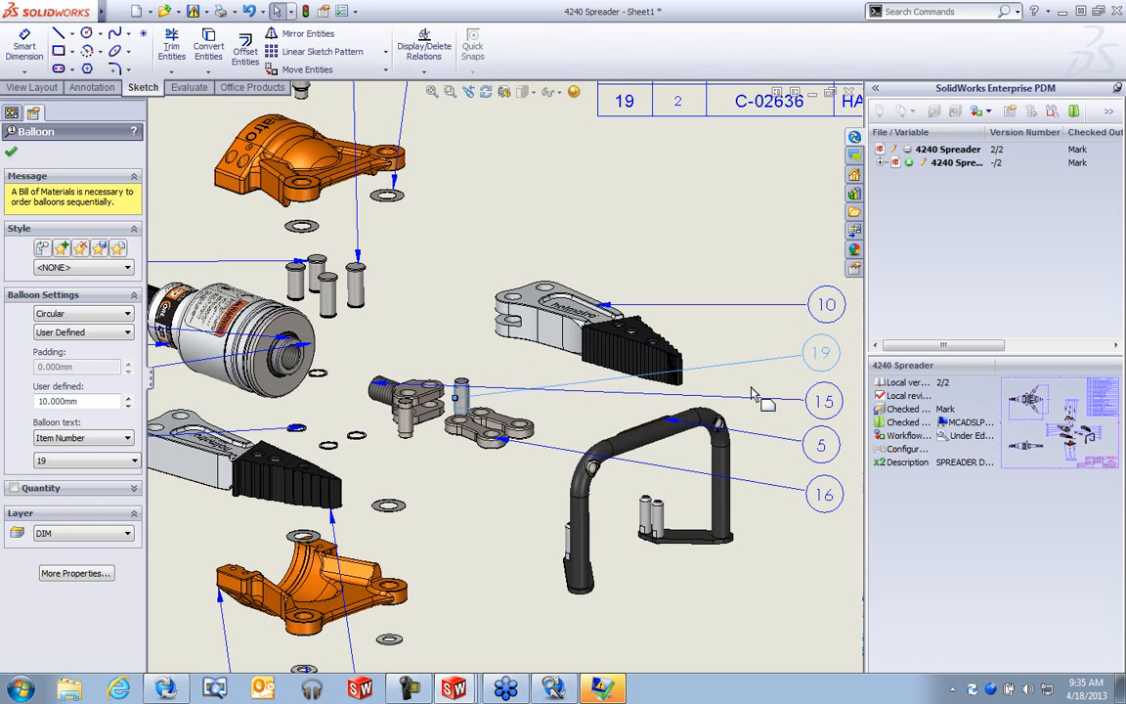
# - Move balloons 15 and 19 up above the link parts
pyautogui.moveTo(821, 405); pyautogui.dragTo(452, 225)
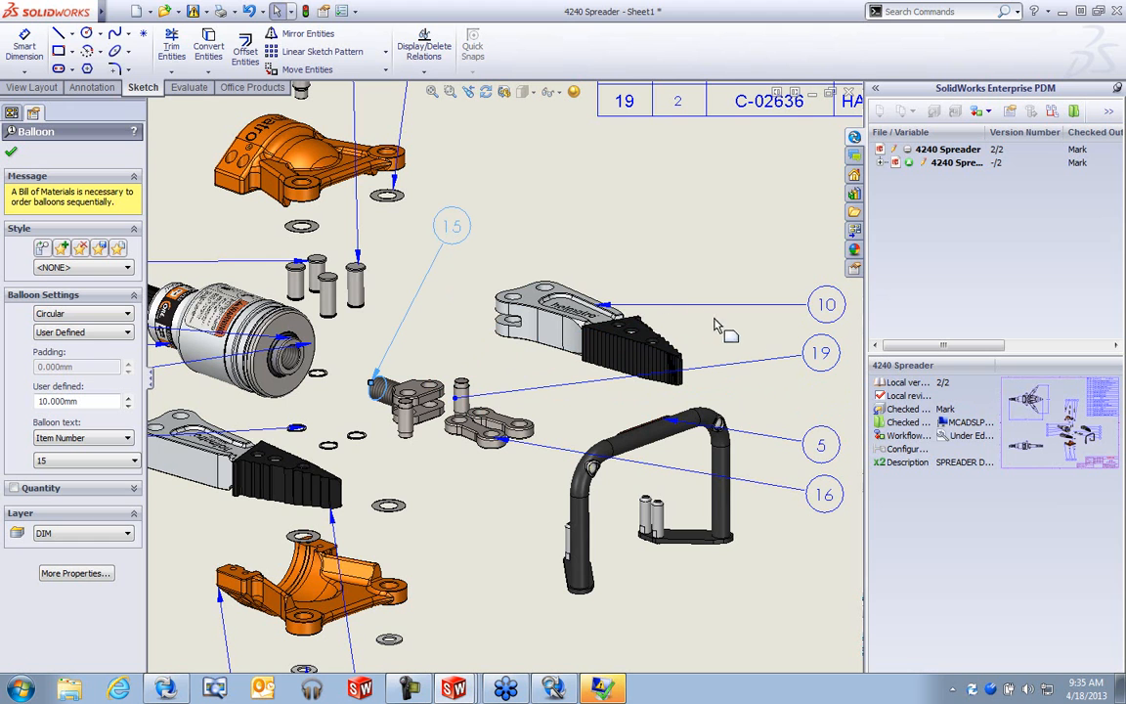
pyautogui.click(498, 250)
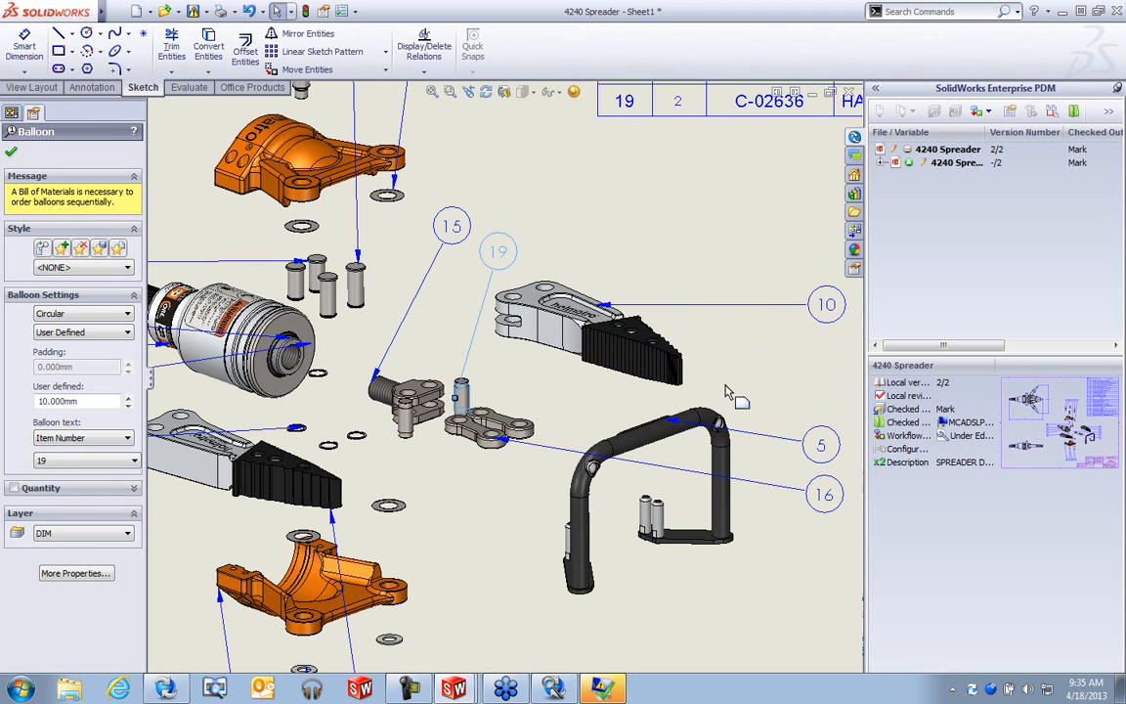
pyautogui.click(753, 433)
pyautogui.scroll(-2, 752, 433)
pyautogui.click(761, 421)
pyautogui.click(740, 498)
# - Align balloons 10, 5 and 16 vertically with a Magnetic Line
pyautogui.click(92, 87)
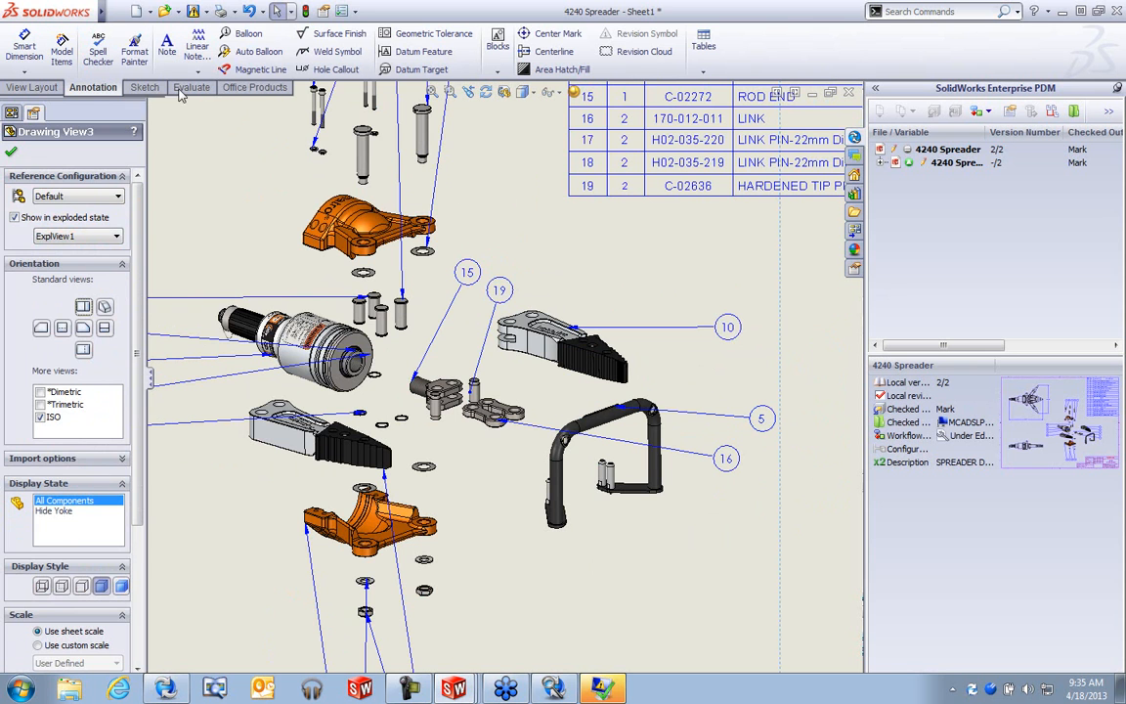
pyautogui.click(262, 71)
pyautogui.click(713, 533)
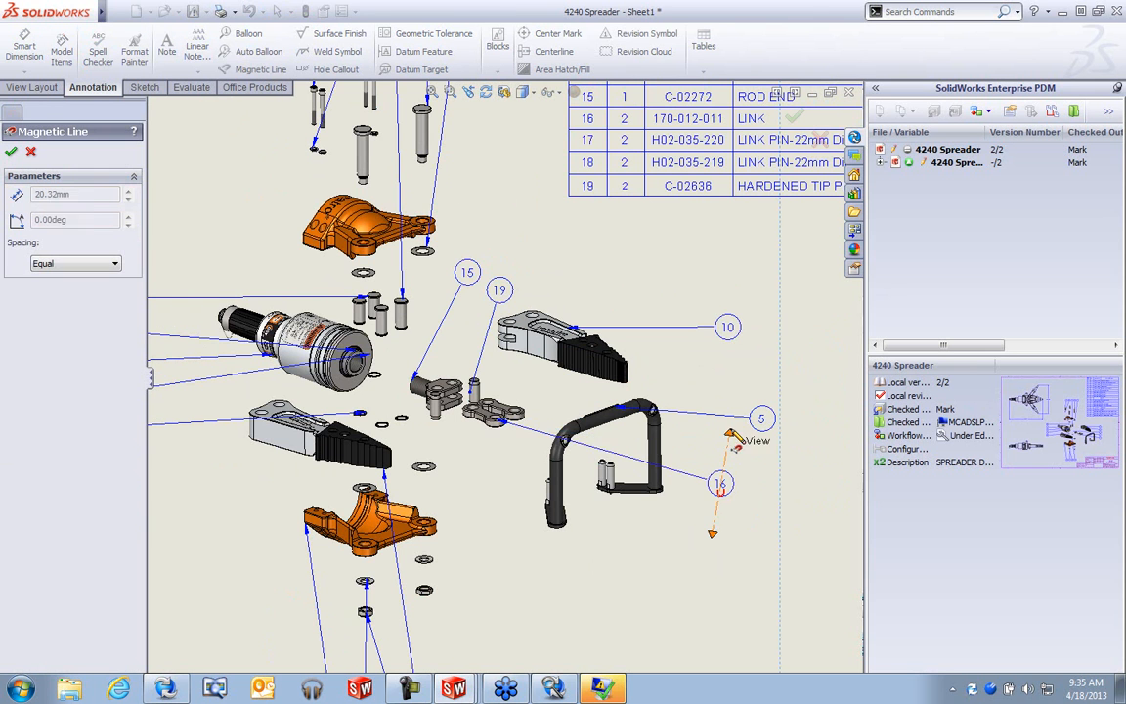
pyautogui.click(713, 290)
pyautogui.press('Escape')
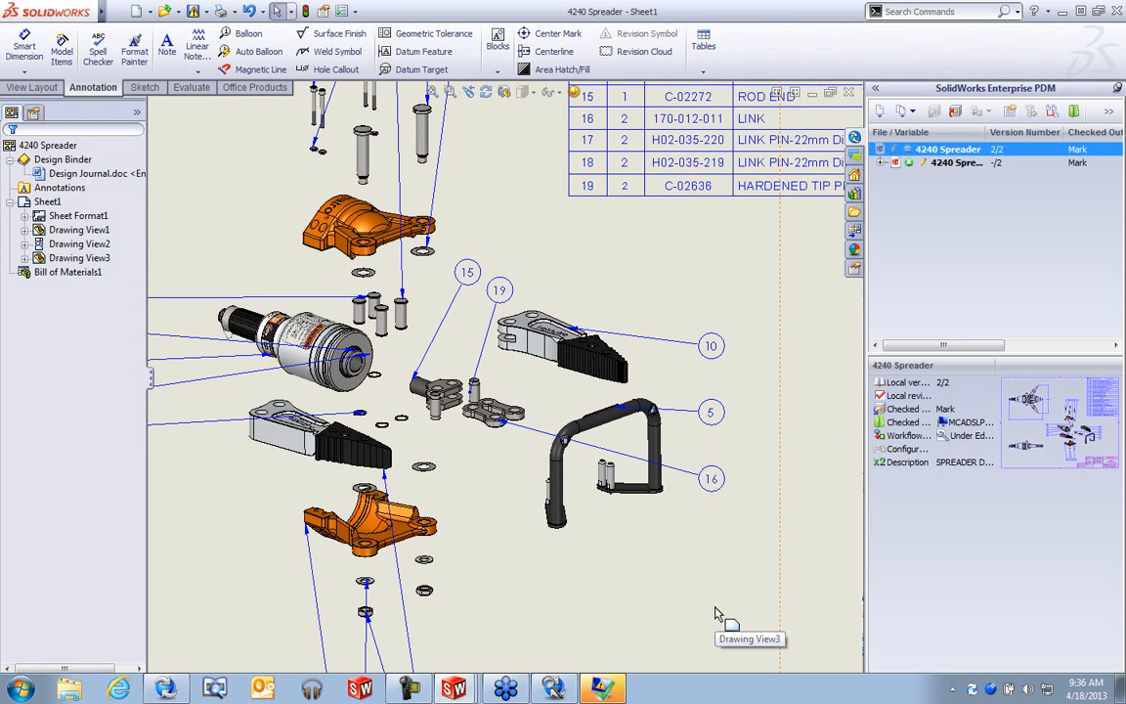
# - Zoom to fit the drawing sheet and save the drawing with Ctrl+S
pyautogui.click(755, 542)
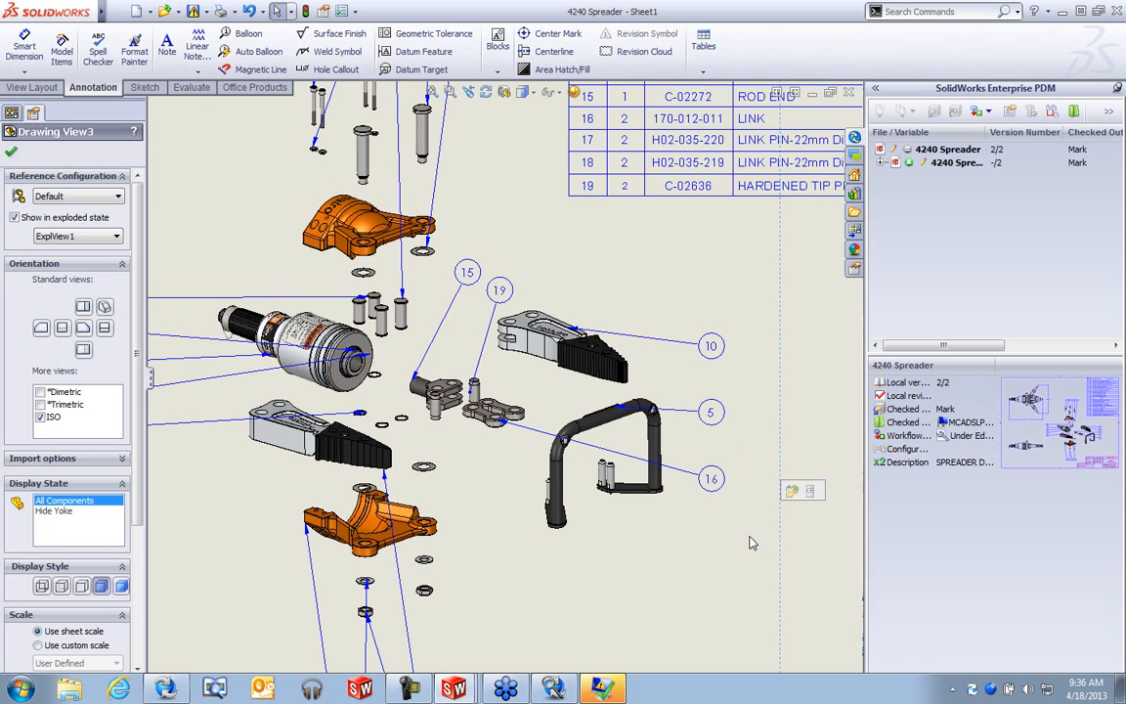
pyautogui.press('f')
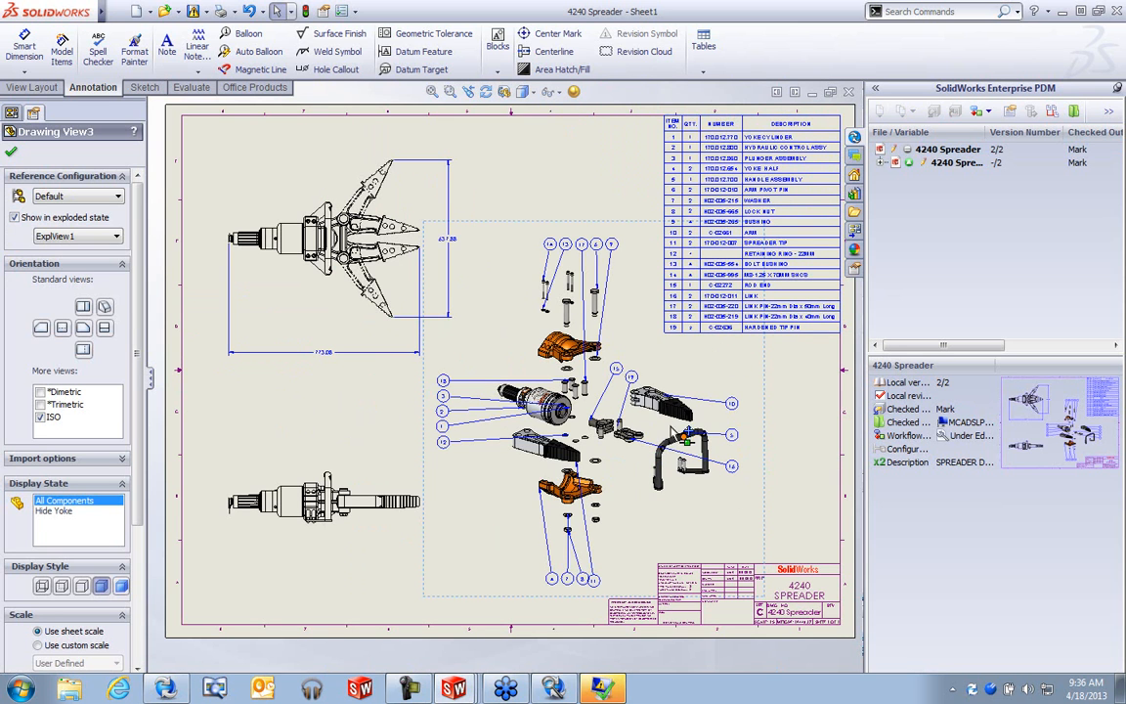
pyautogui.click(388, 457)
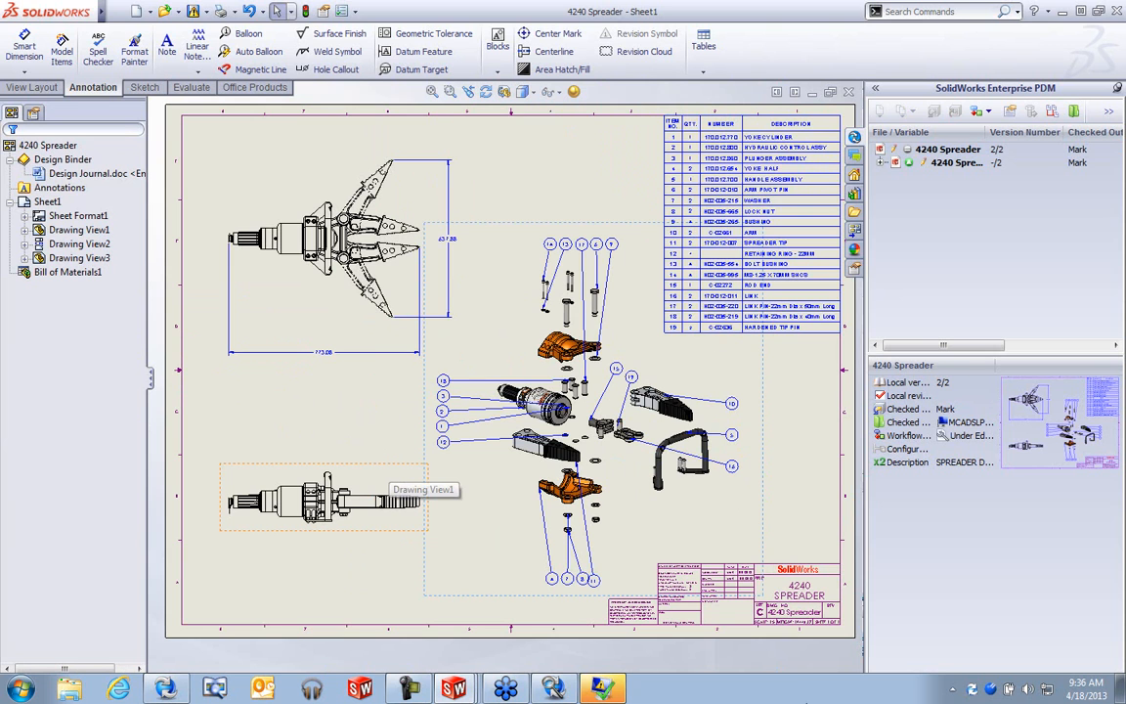
pyautogui.hotkey('ctrl', 's')
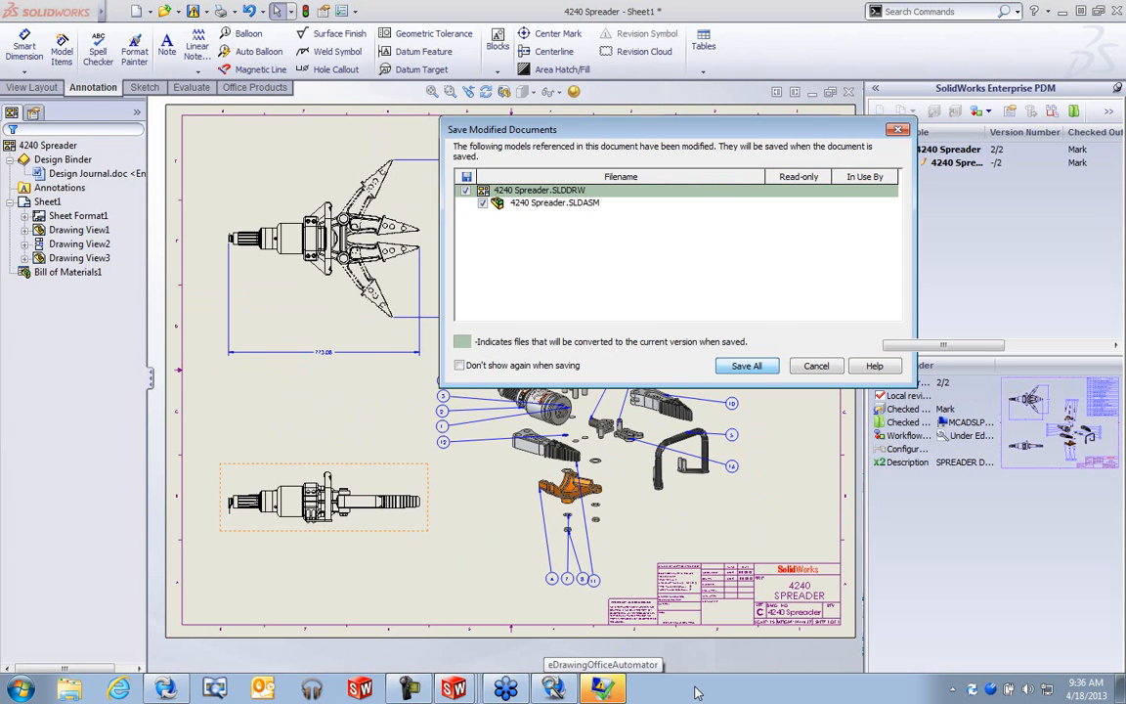
# - Confirm Save All for the drawing and the modified 4240 Spreader assembly
pyautogui.press('Return')
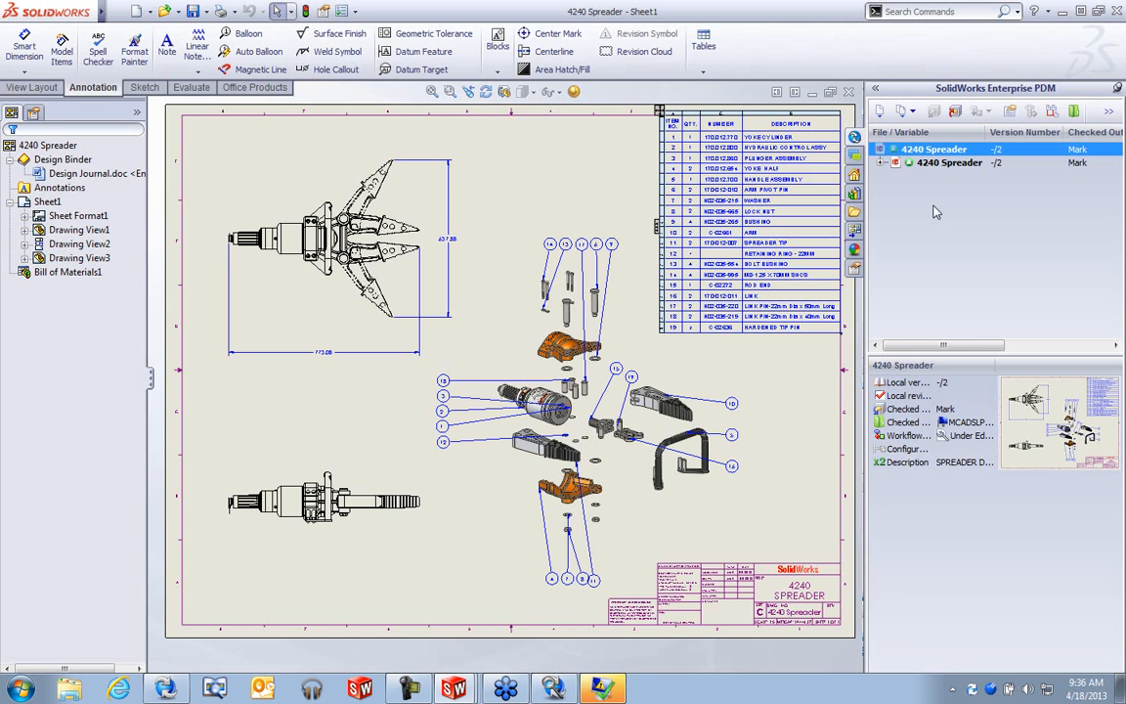
# - Start the check-in and enter the comment 'changed arm in assembly and updated drawing'
pyautogui.click(961, 115)
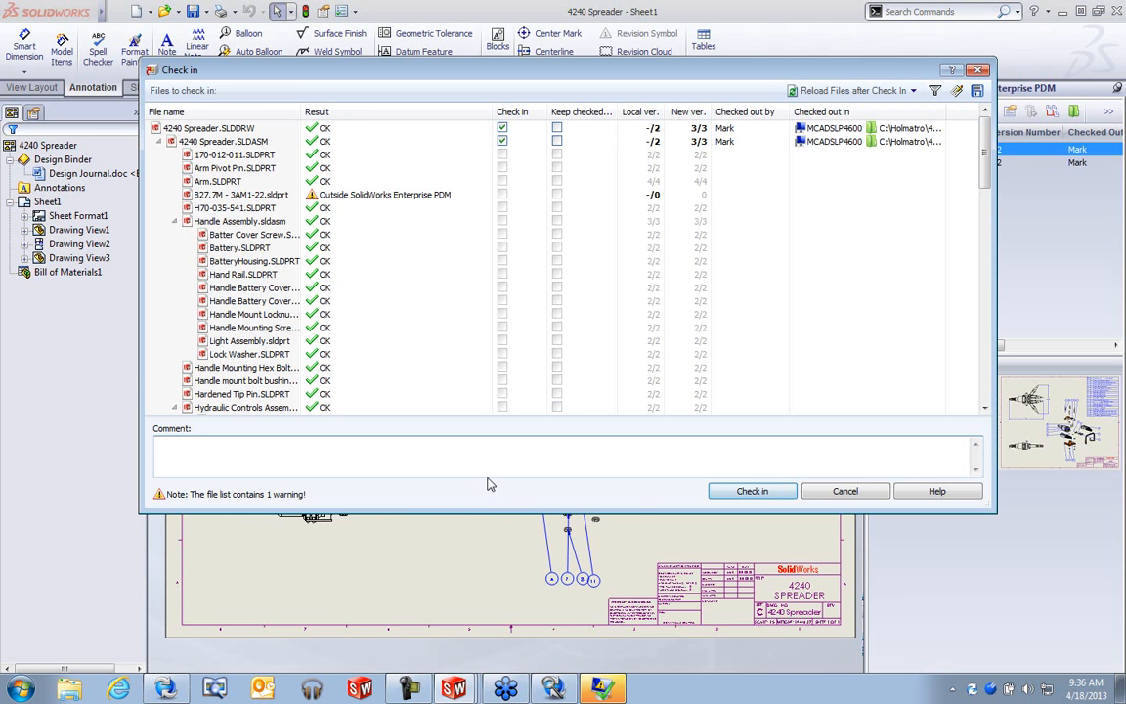
pyautogui.click(489, 469)
pyautogui.write('Mo')
pyautogui.write('changed arm ')
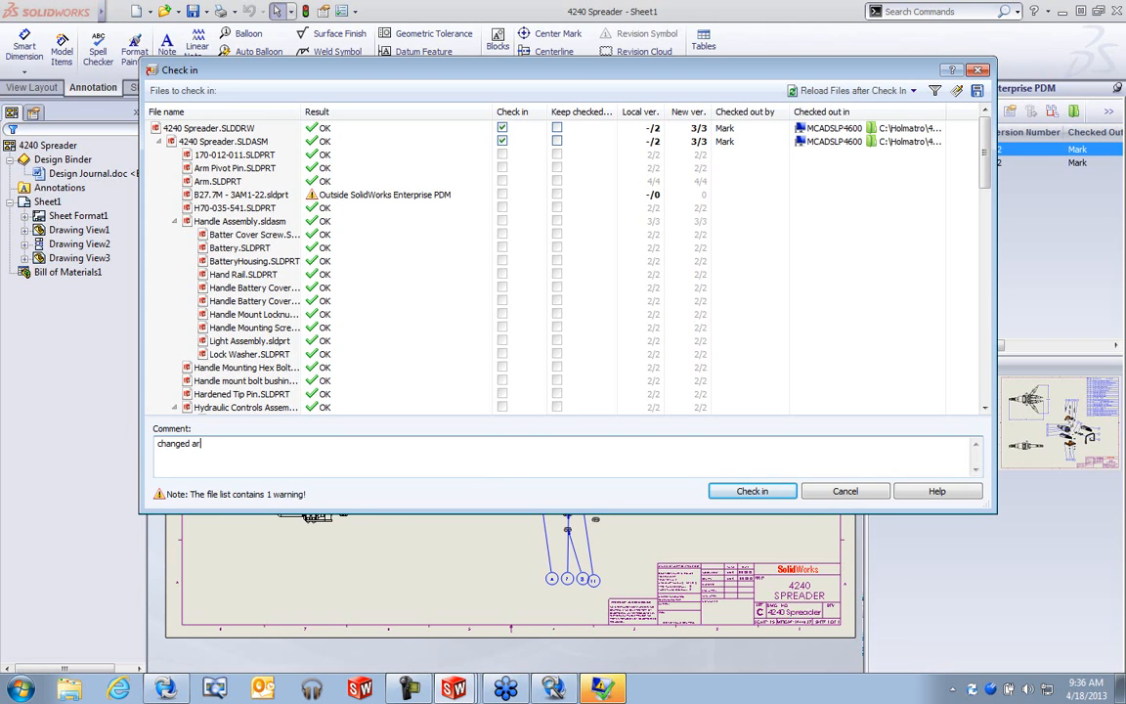
pyautogui.write('in assembly and updqte')
pyautogui.press('BackSpace')
pyautogui.write('ated drawing')
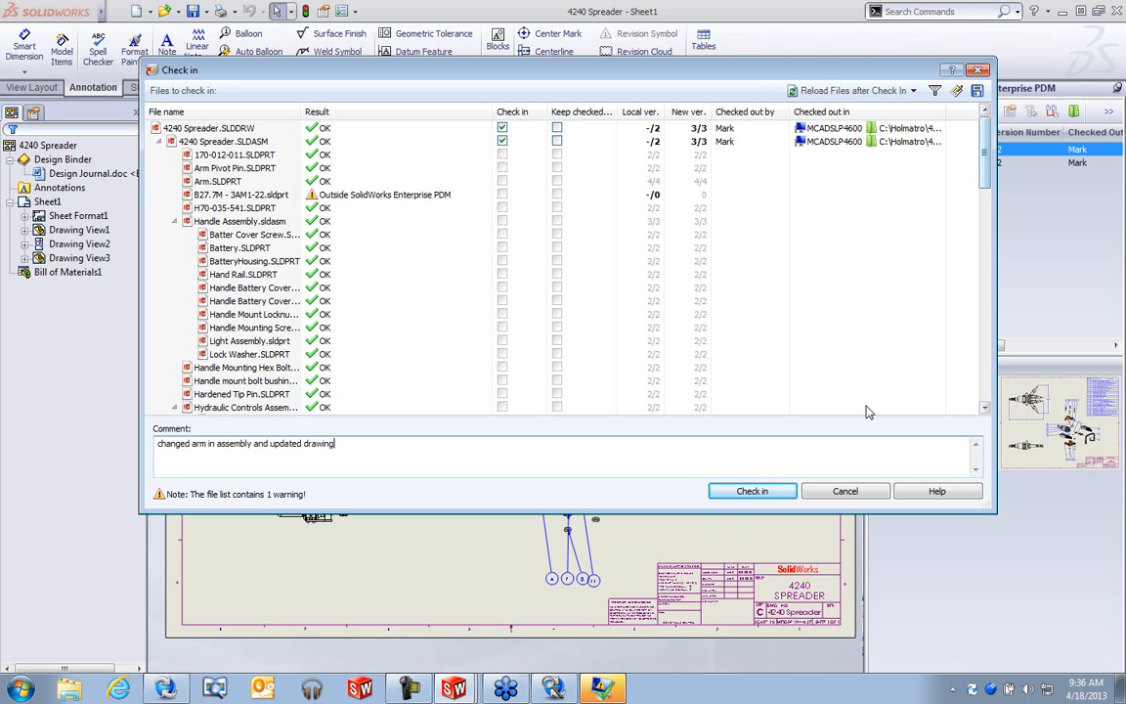
# - Check in the drawing and assembly, then review the 4240 Spreader entry in the vault list
pyautogui.click(753, 490)
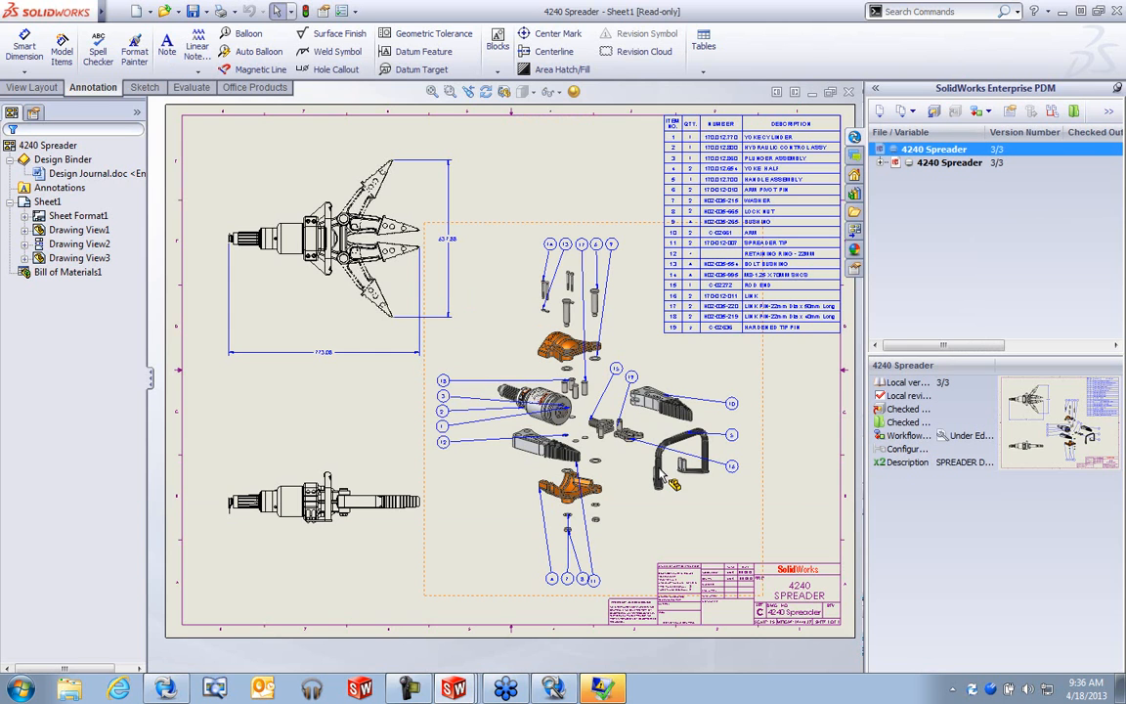
pyautogui.click(1012, 244)
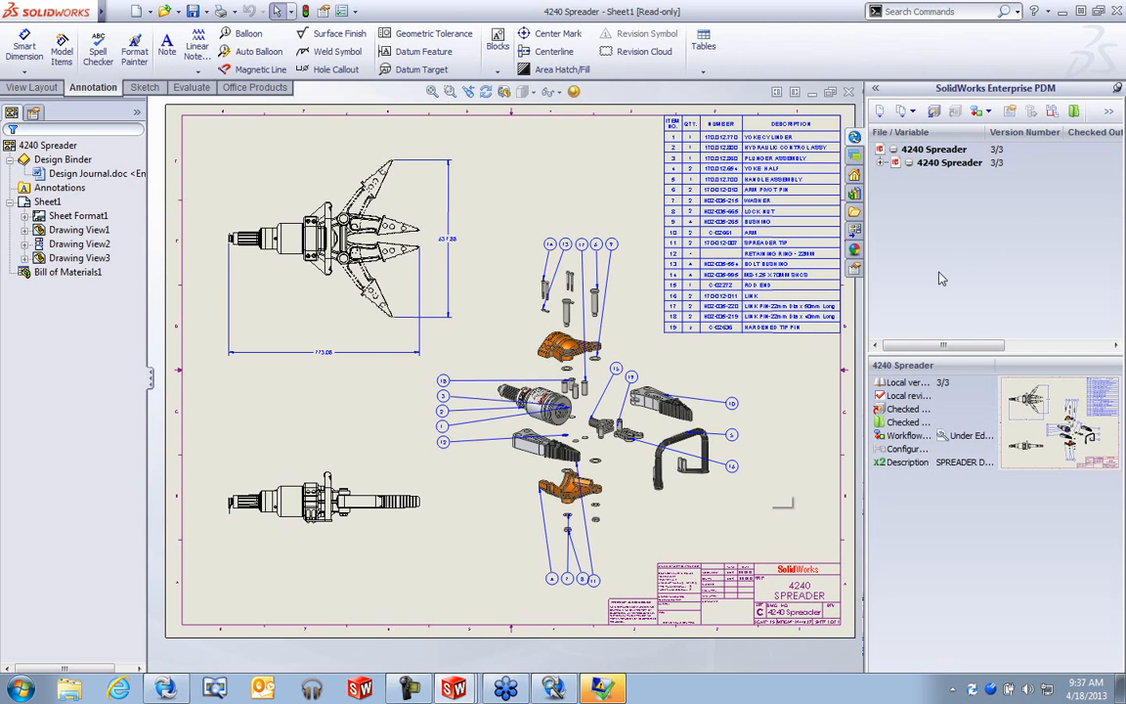
pyautogui.click(506, 186)
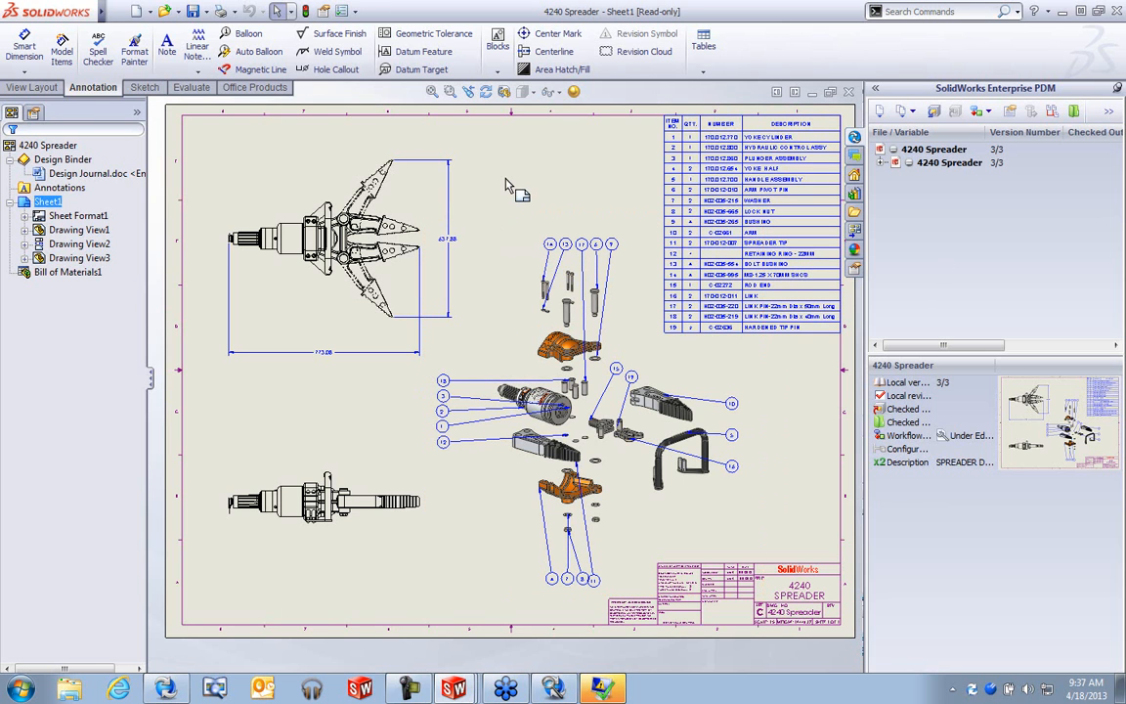
pyautogui.press('super')
pyautogui.press('super')
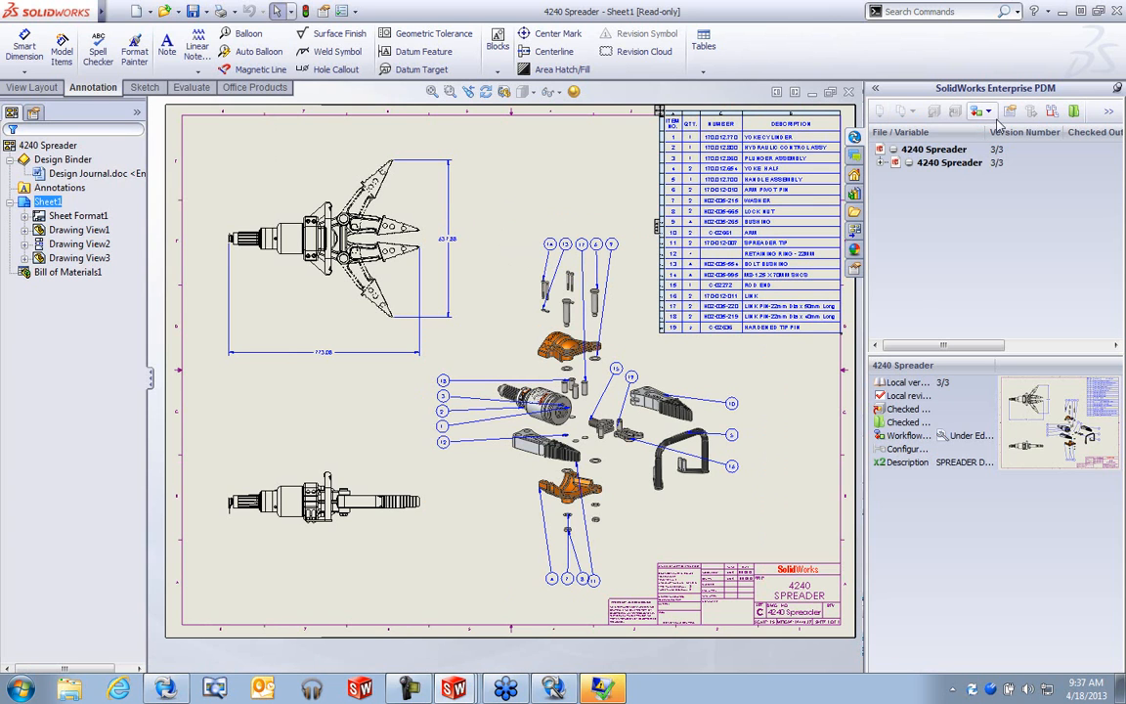
pyautogui.click(953, 150)
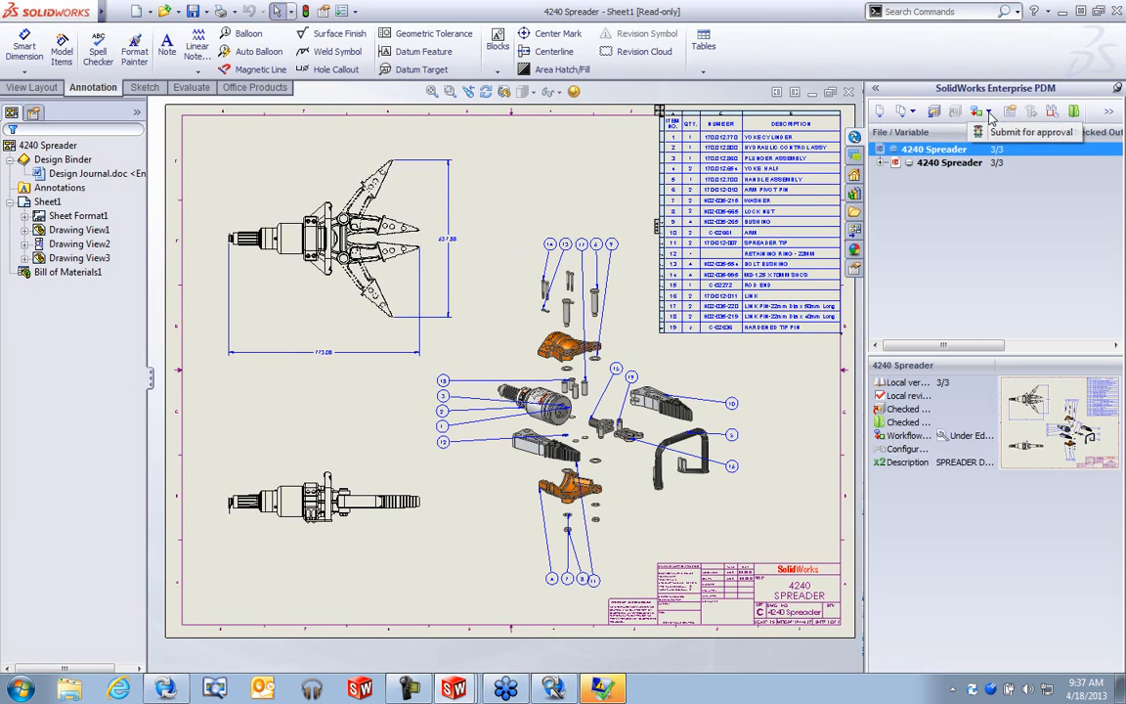
pyautogui.click(1043, 201)
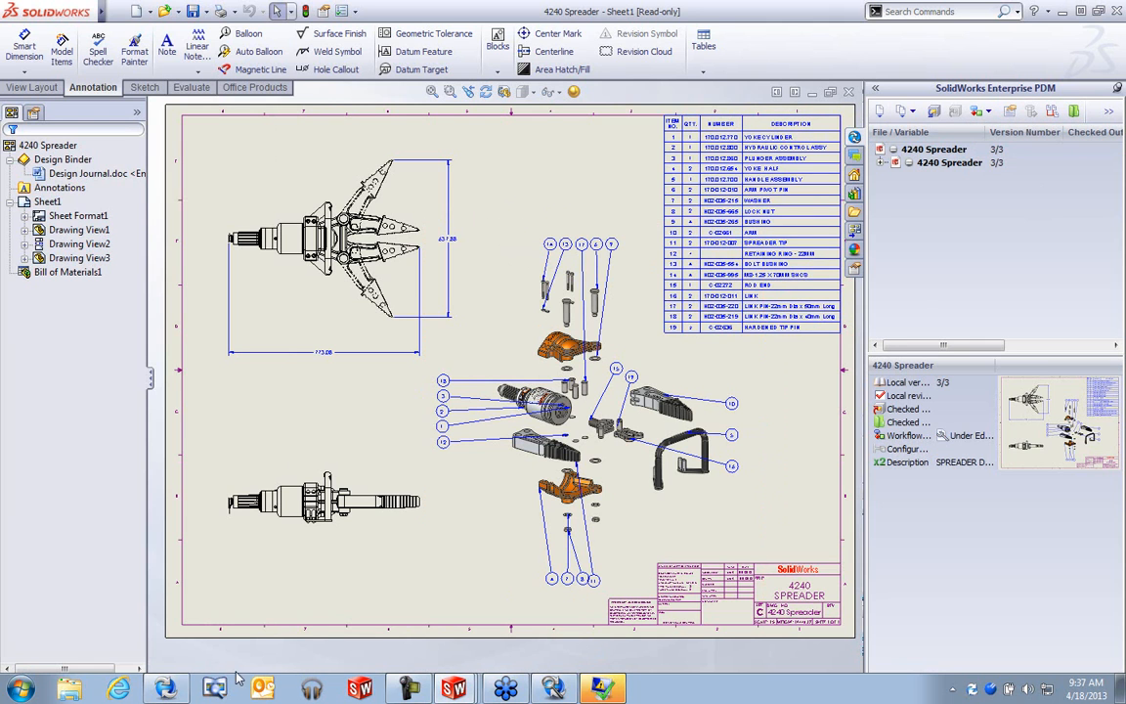
# - View the Engineers group's Under Editing permissions, cancel, and select the Submit for approval transition
pyautogui.click(176, 686)
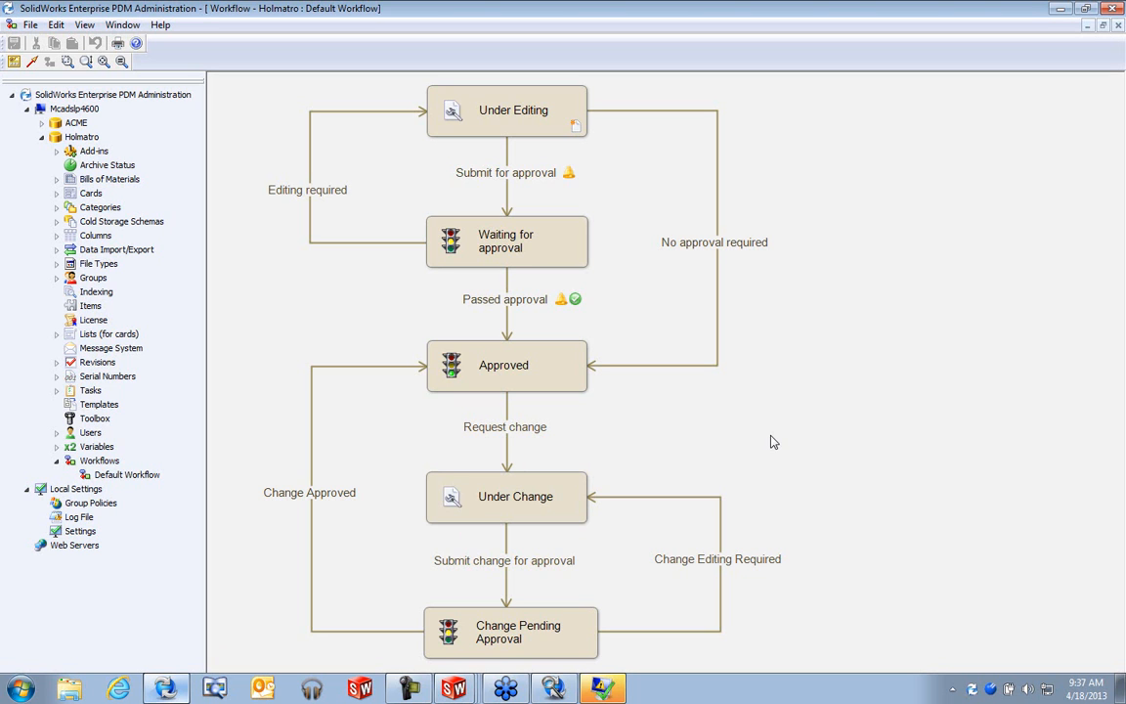
pyautogui.doubleClick(521, 121)
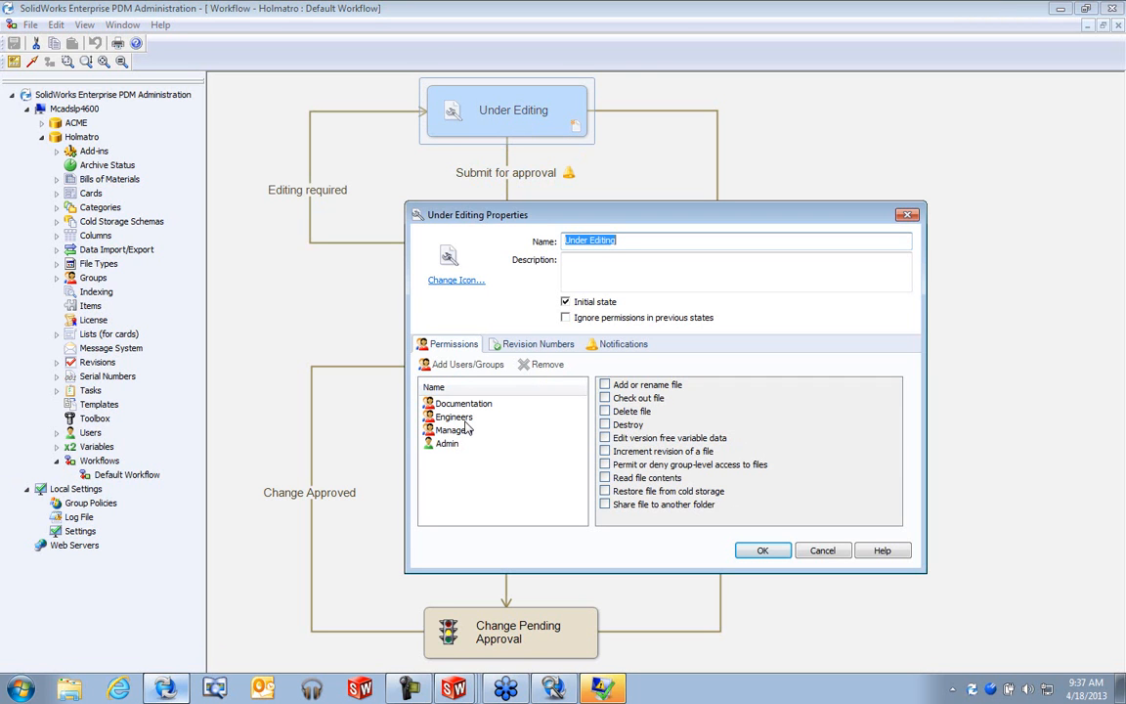
pyautogui.click(459, 417)
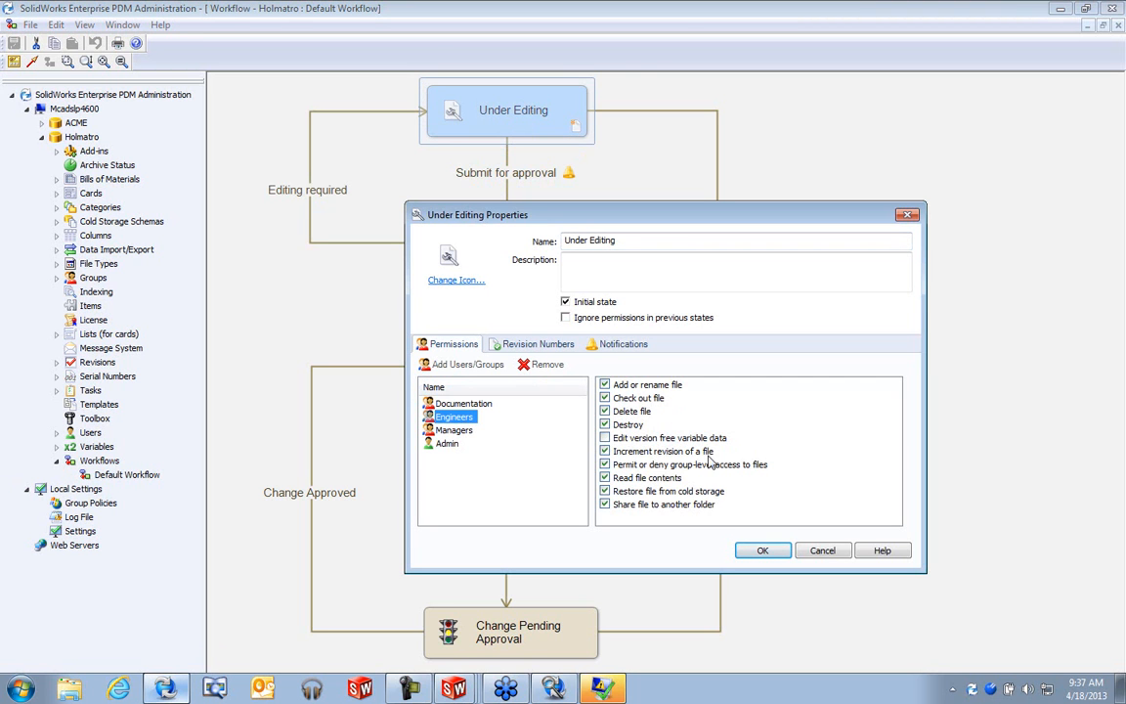
pyautogui.click(821, 551)
pyautogui.click(522, 173)
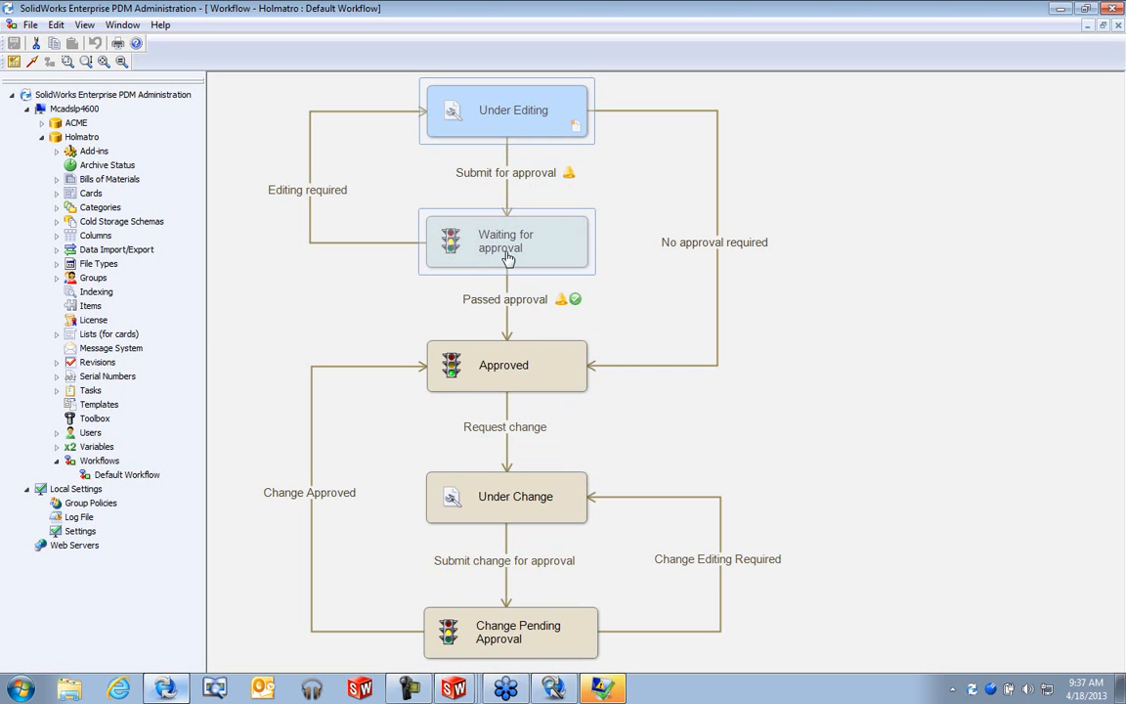
pyautogui.click(327, 199)
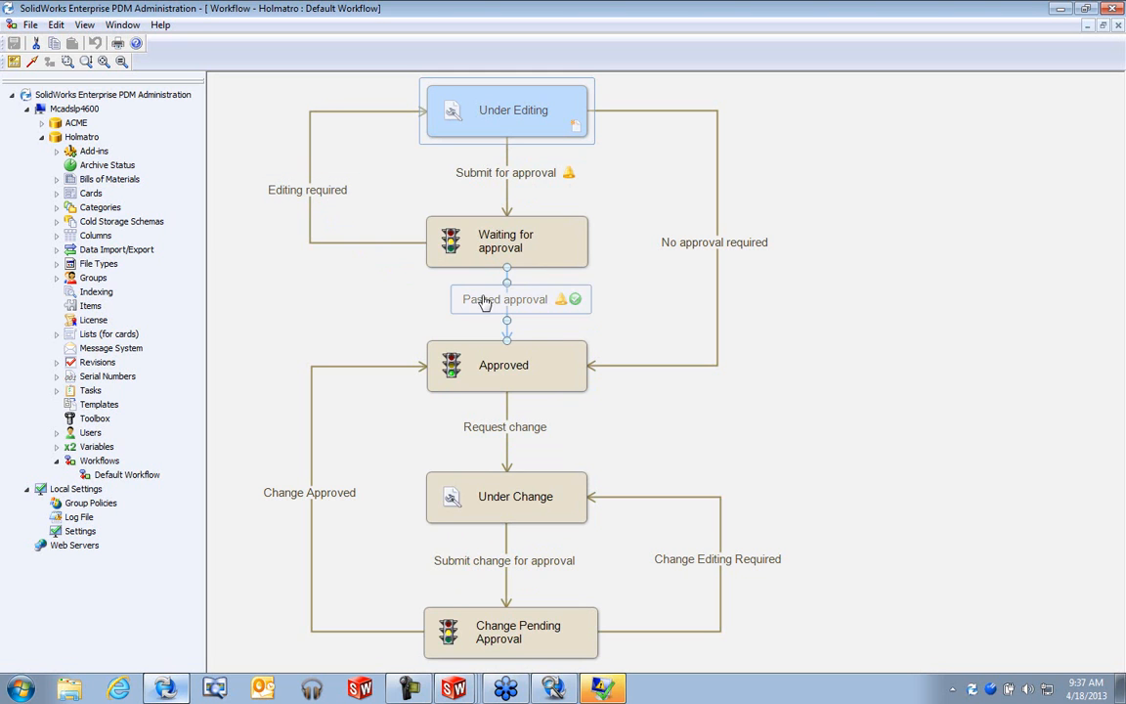
pyautogui.click(701, 249)
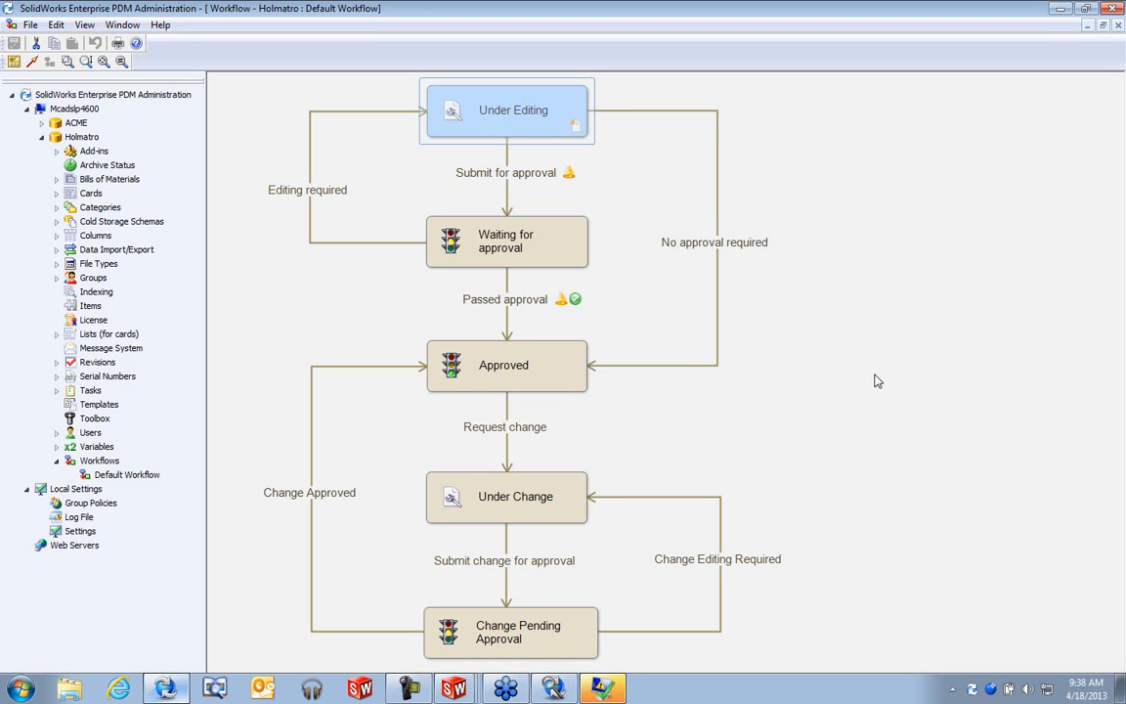
pyautogui.doubleClick(714, 242)
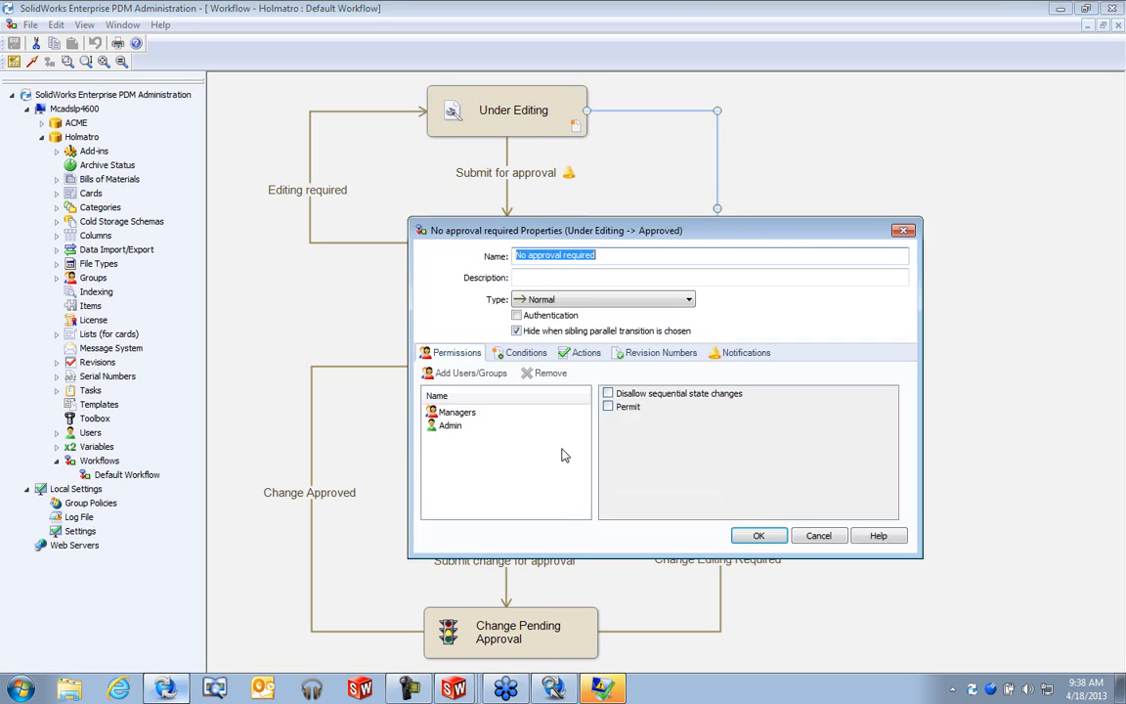
pyautogui.click(626, 259)
pyautogui.moveTo(625, 258); pyautogui.dragTo(510, 257)
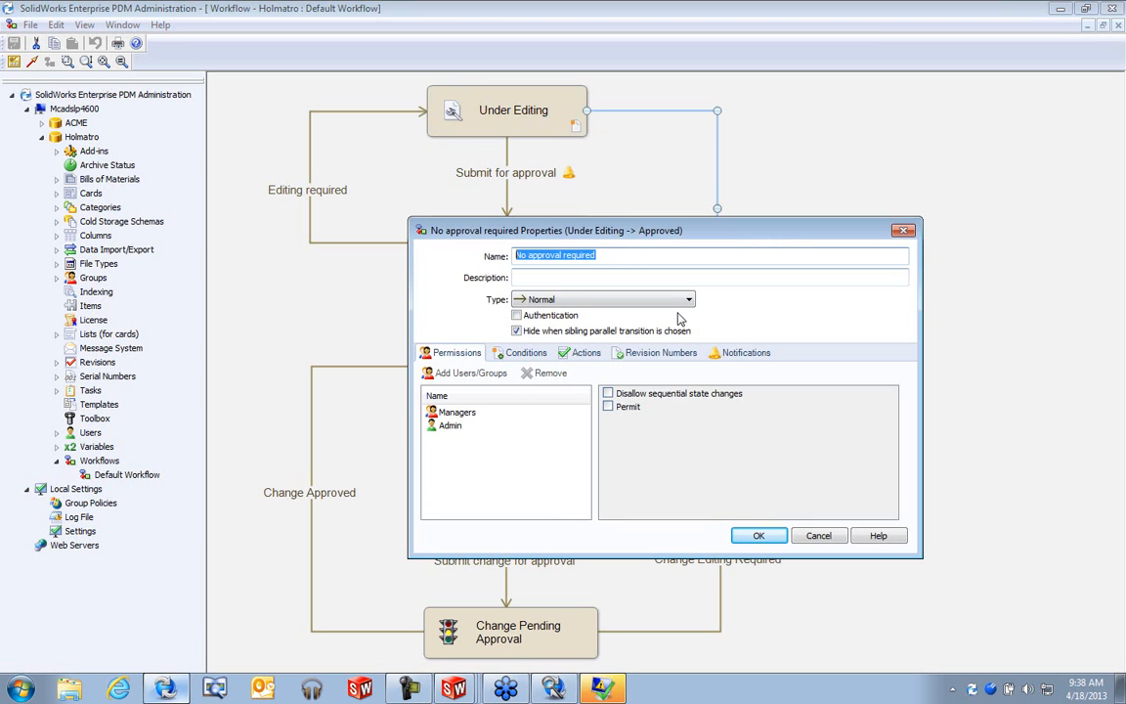
pyautogui.click(818, 537)
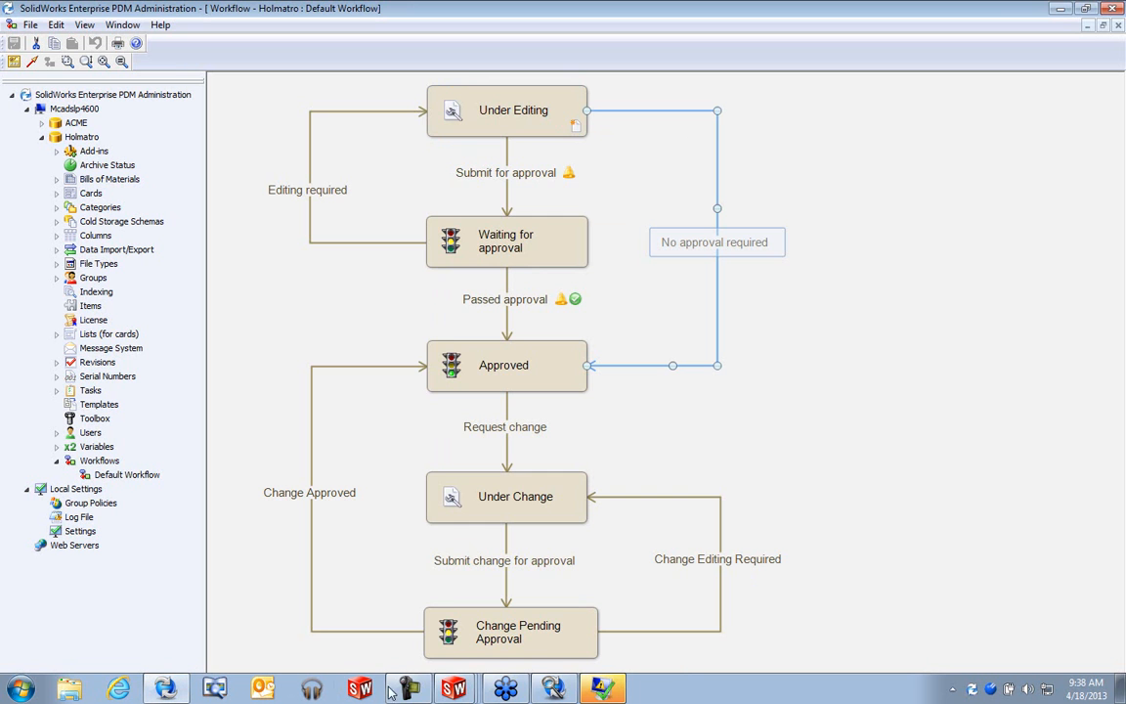
pyautogui.click(453, 689)
# - In the 4240 Spreader vault window, browse the Modify options, then dismiss them
pyautogui.click(455, 605)
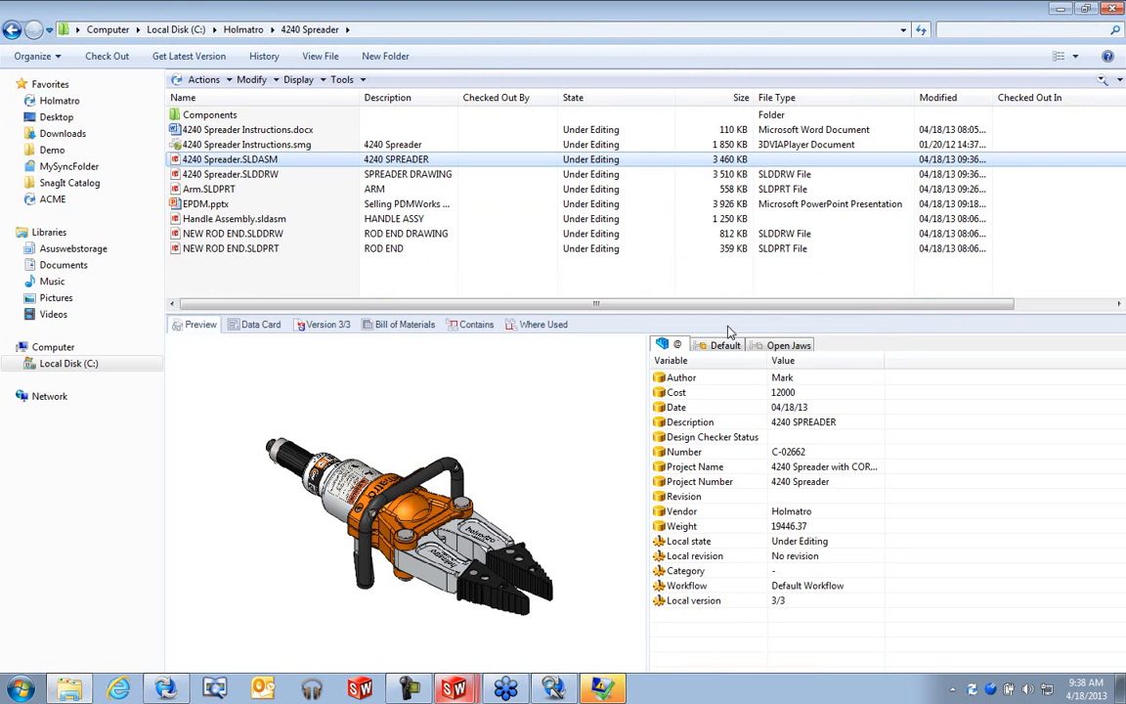
pyautogui.click(256, 84)
pyautogui.moveTo(330, 216)
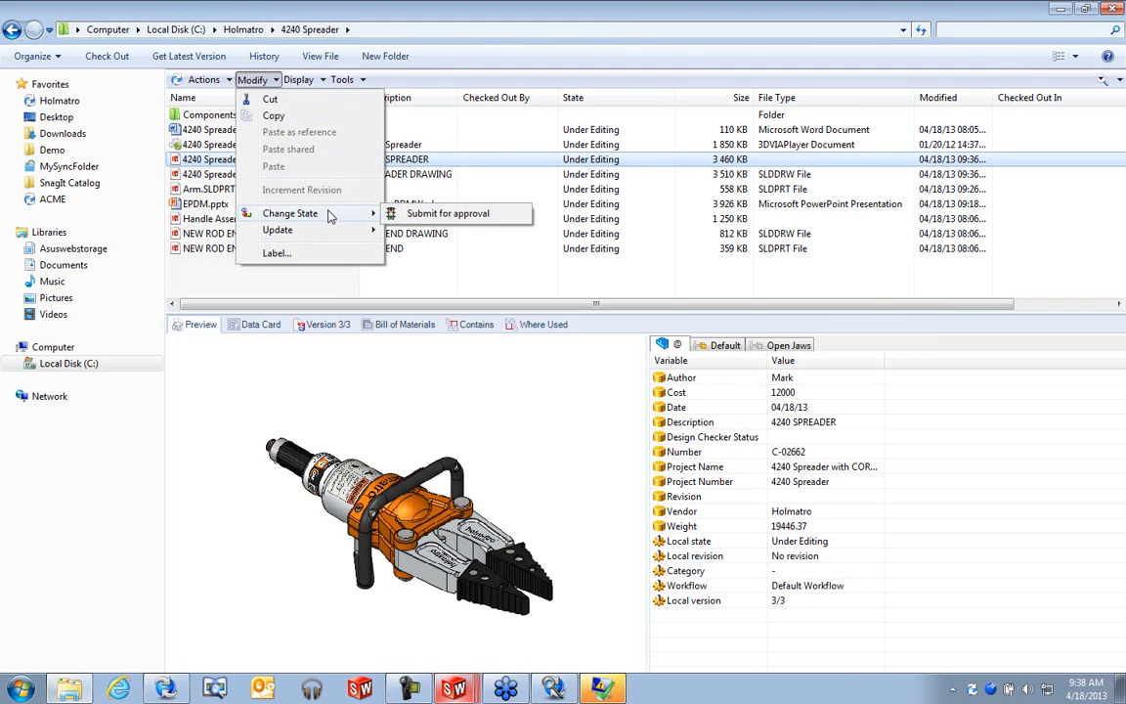
pyautogui.click(344, 279)
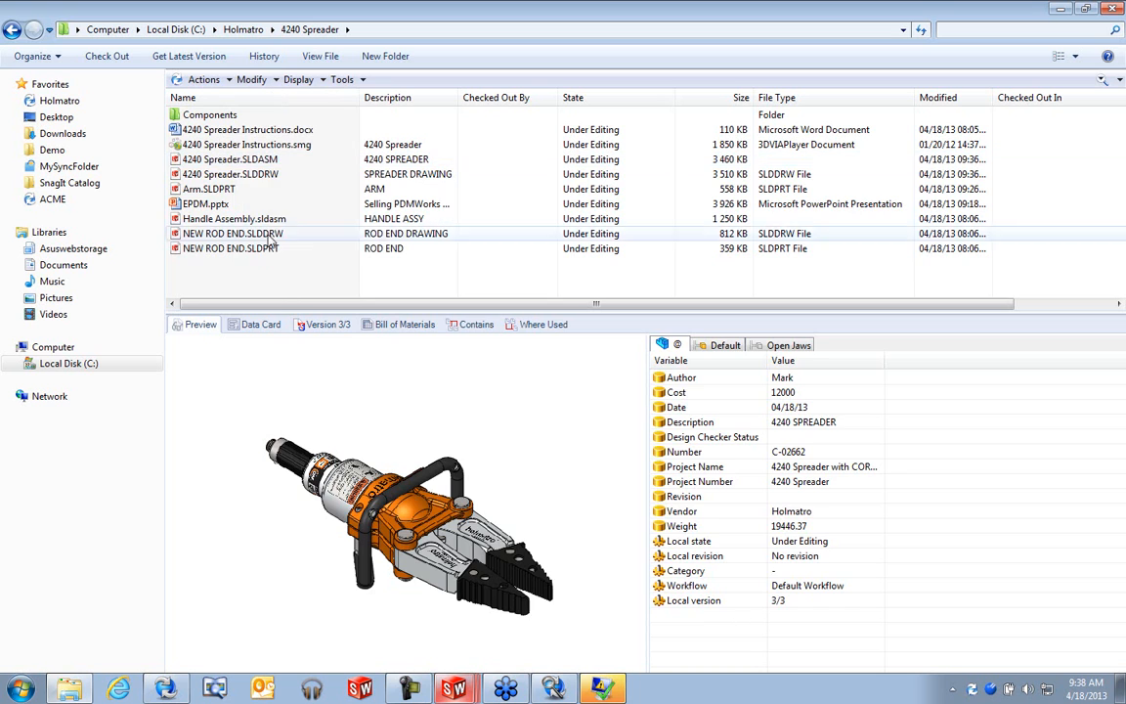
# - Change the state of 4240 Spreader.SLDDRW with Submit for approval
pyautogui.rightClick(268, 176)
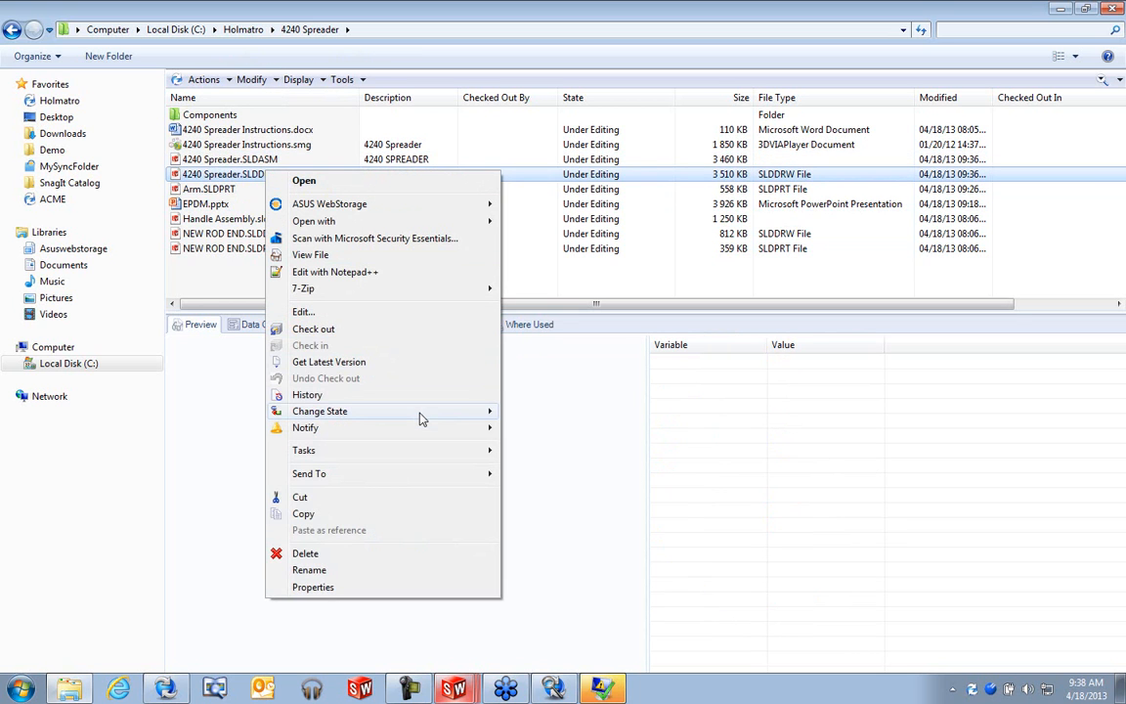
pyautogui.moveTo(419, 417)
pyautogui.click(549, 414)
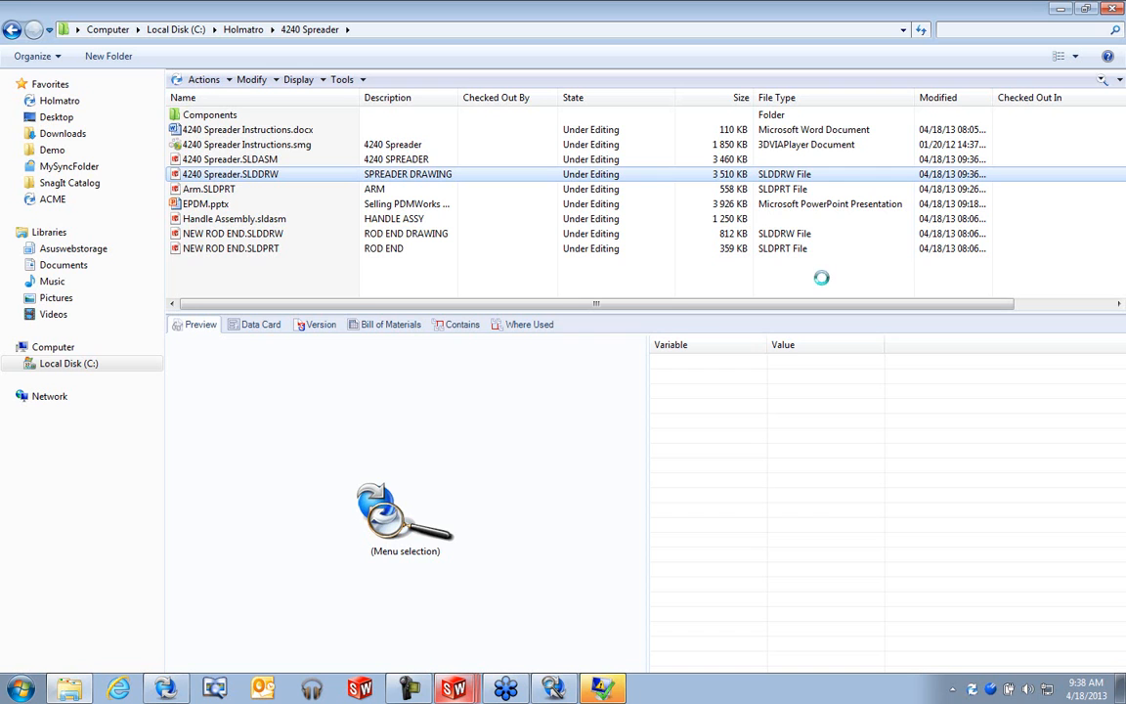
pyautogui.moveTo(606, 691)
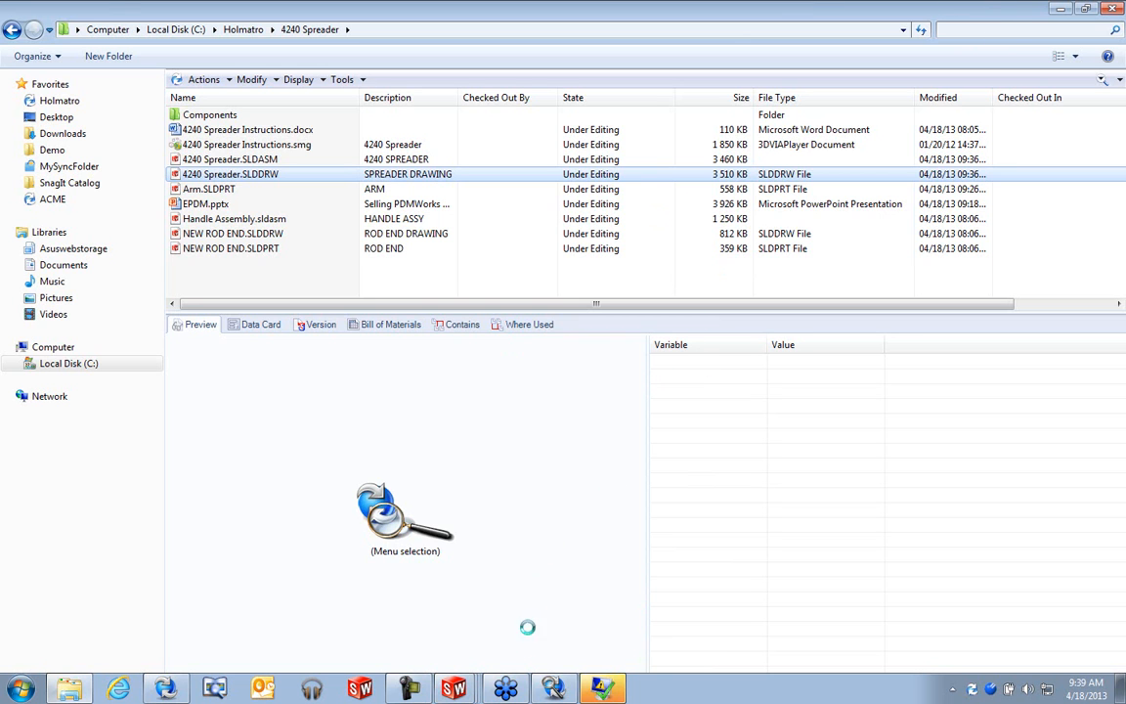
# - Close the eDrawing automation window, discard the error report and keep waiting for Search
pyautogui.click(553, 692)
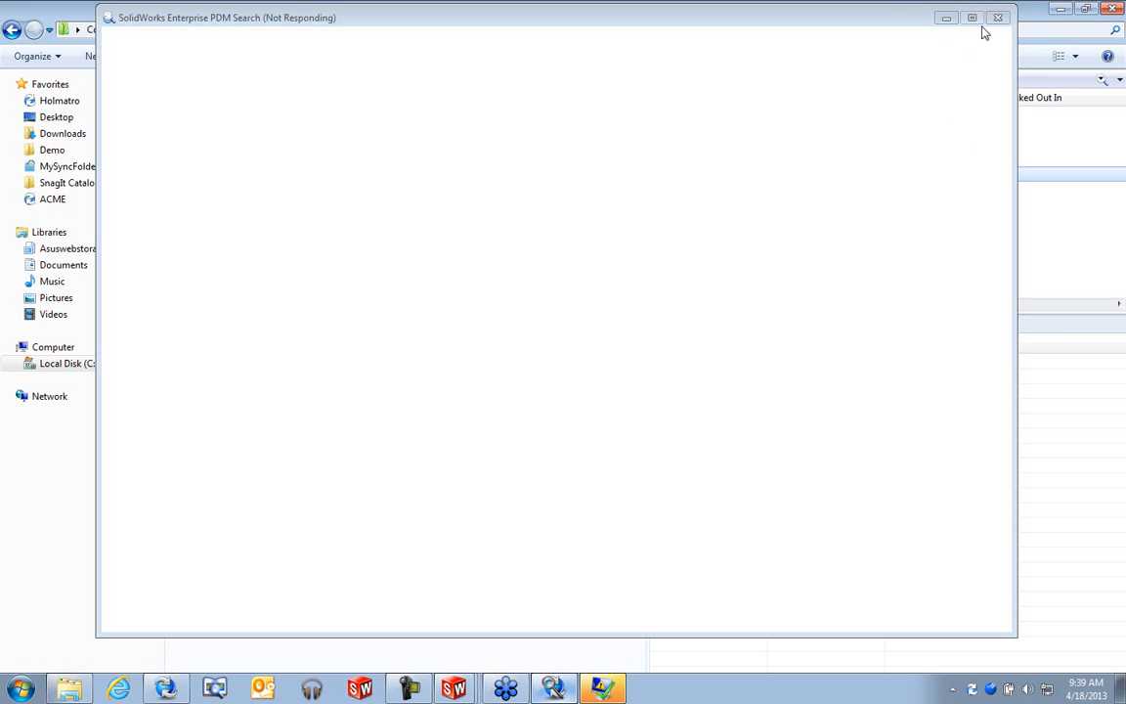
pyautogui.rightClick(602, 688)
pyautogui.click(590, 657)
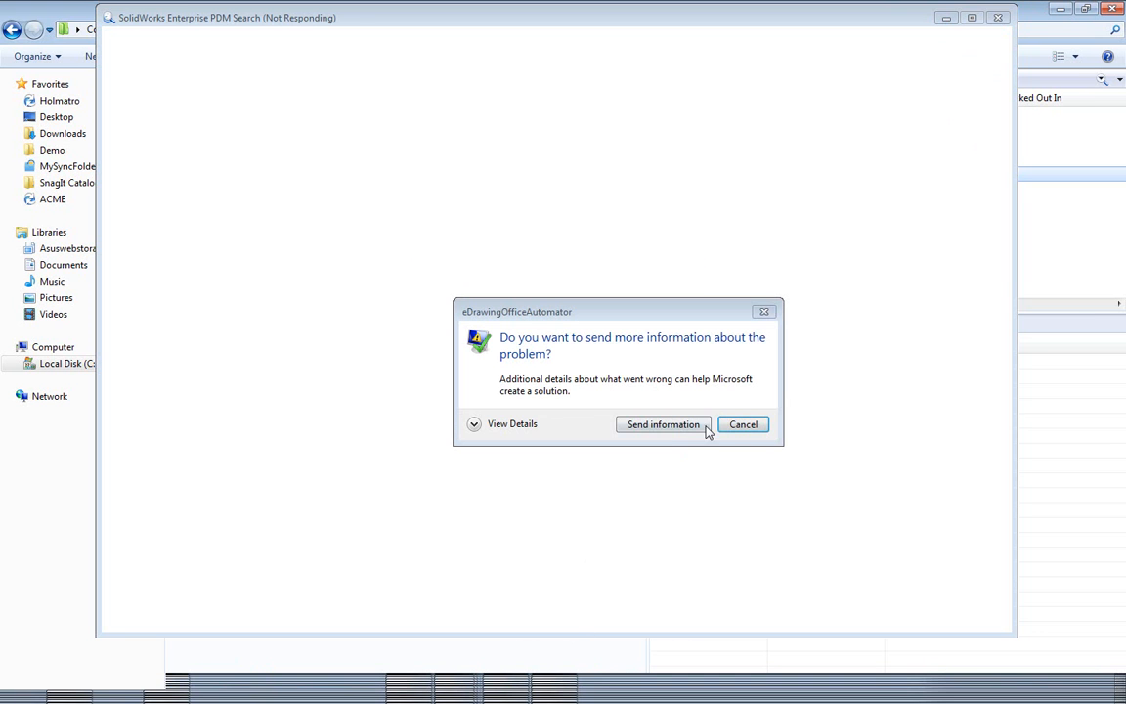
pyautogui.click(736, 428)
pyautogui.click(578, 386)
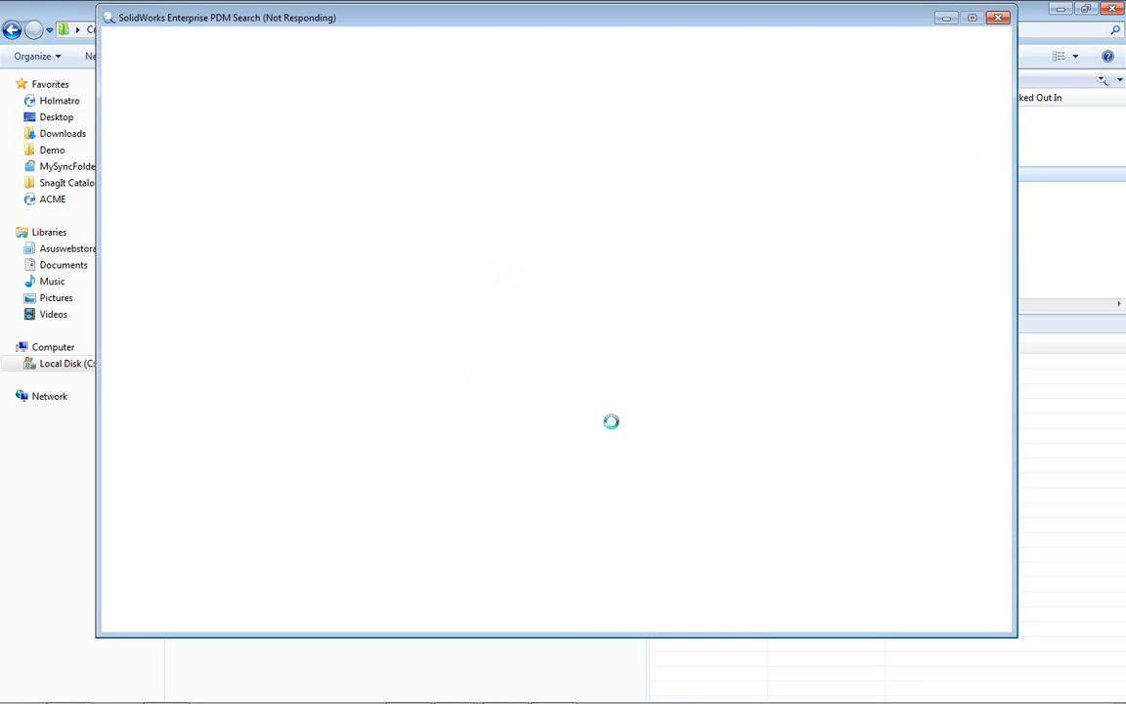
# - In Task Manager's Applications list, end the unresponsive PDM Search task
pyautogui.rightClick(768, 692)
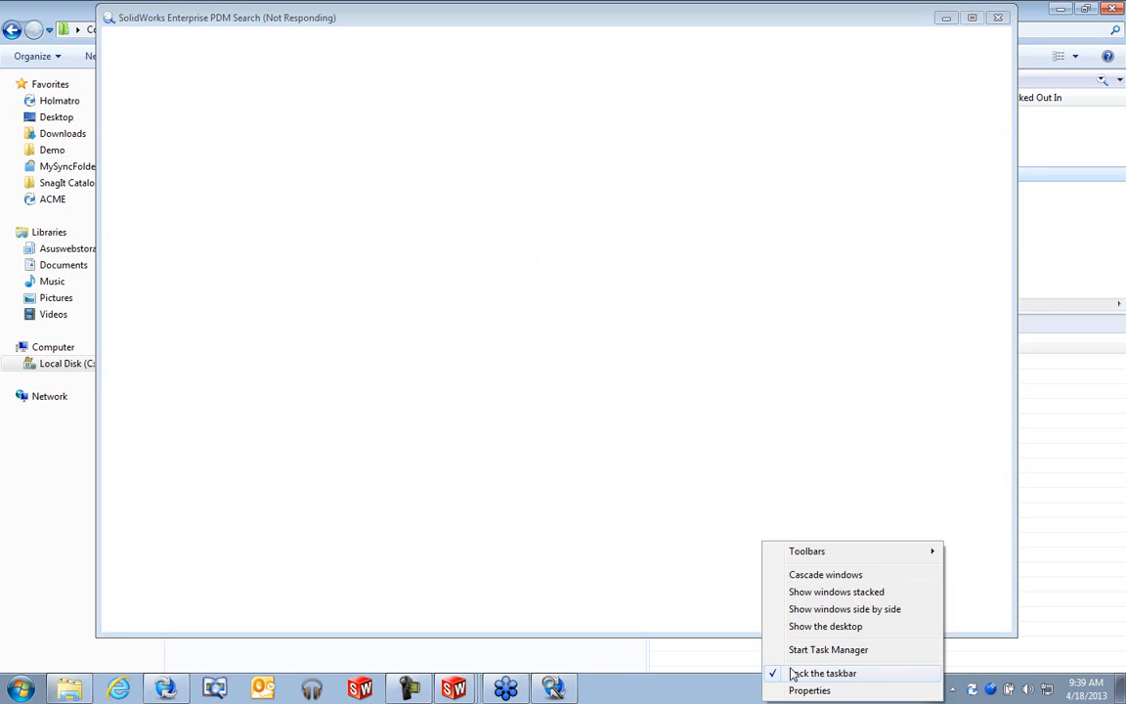
pyautogui.click(797, 646)
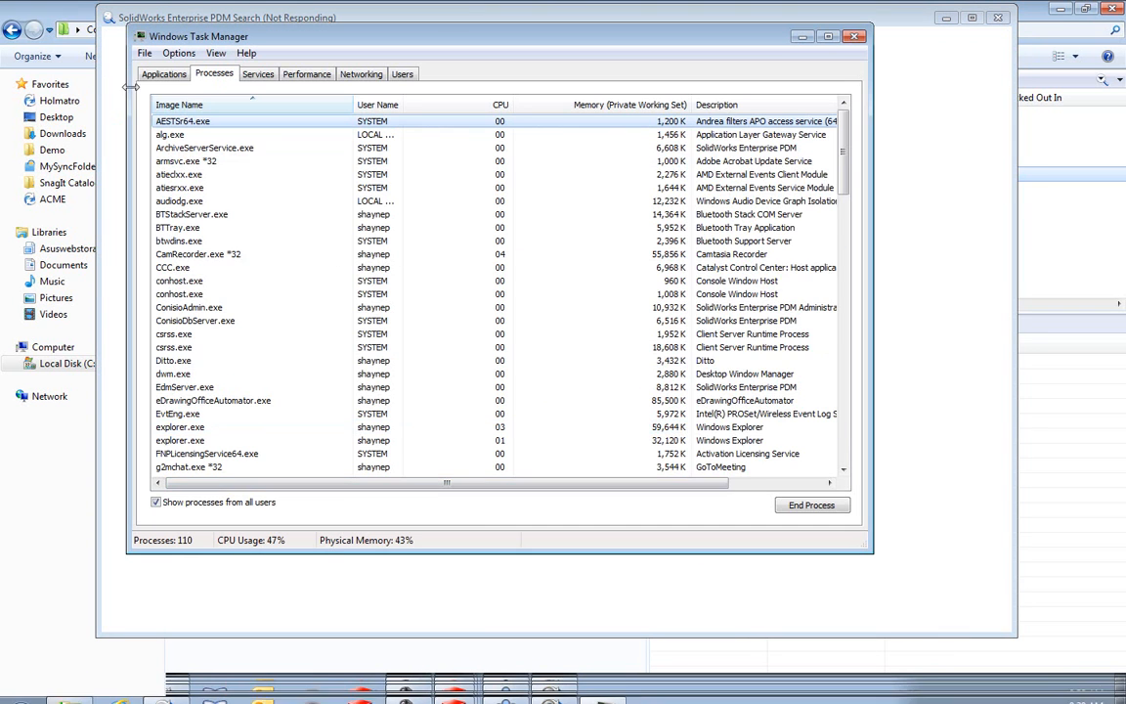
pyautogui.click(157, 74)
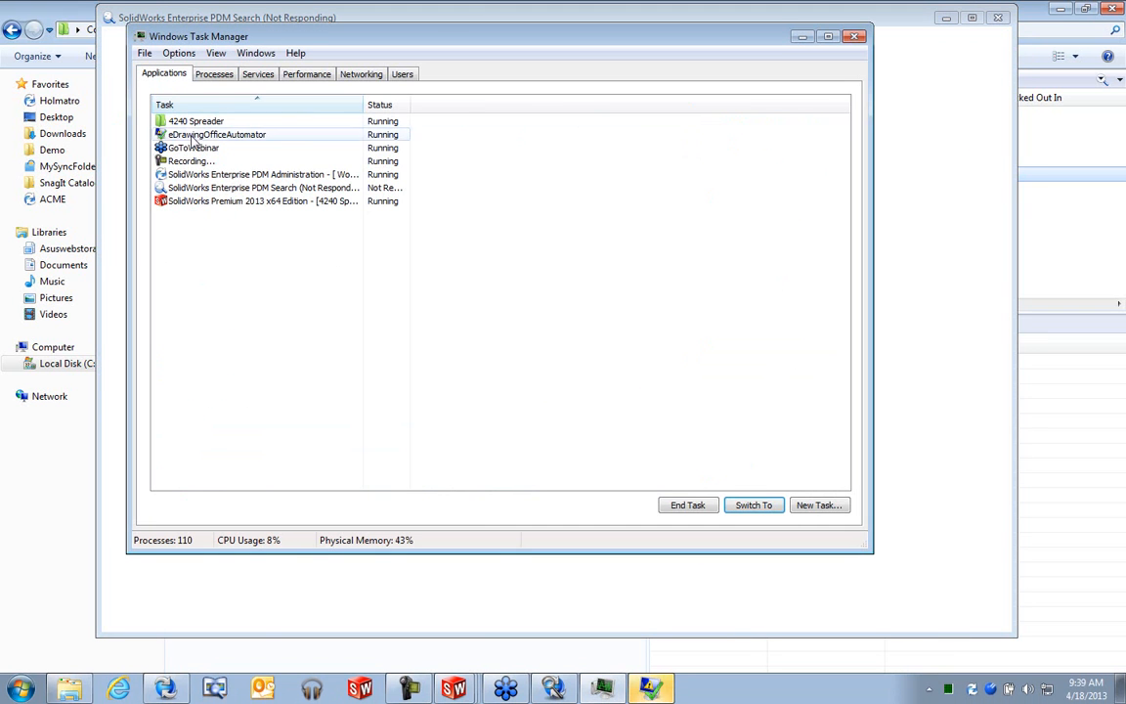
pyautogui.rightClick(234, 188)
pyautogui.click(279, 329)
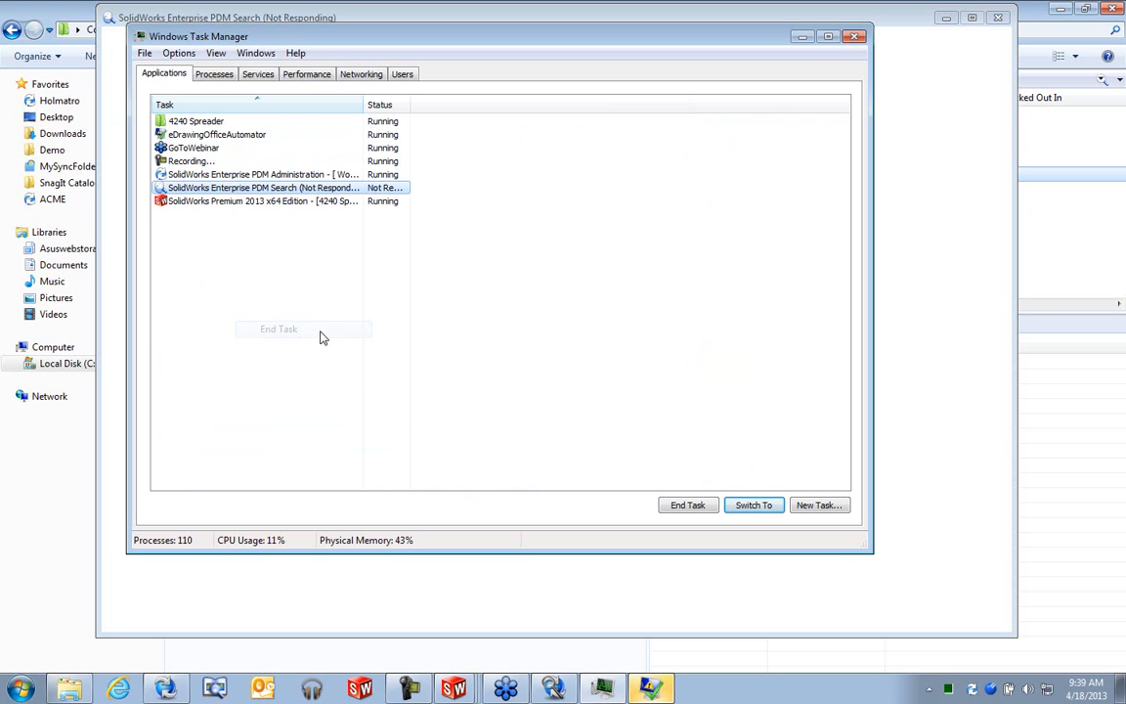
# - End the still-hung PDM Search task's Search.exe process and close Task Manager
pyautogui.rightClick(371, 192)
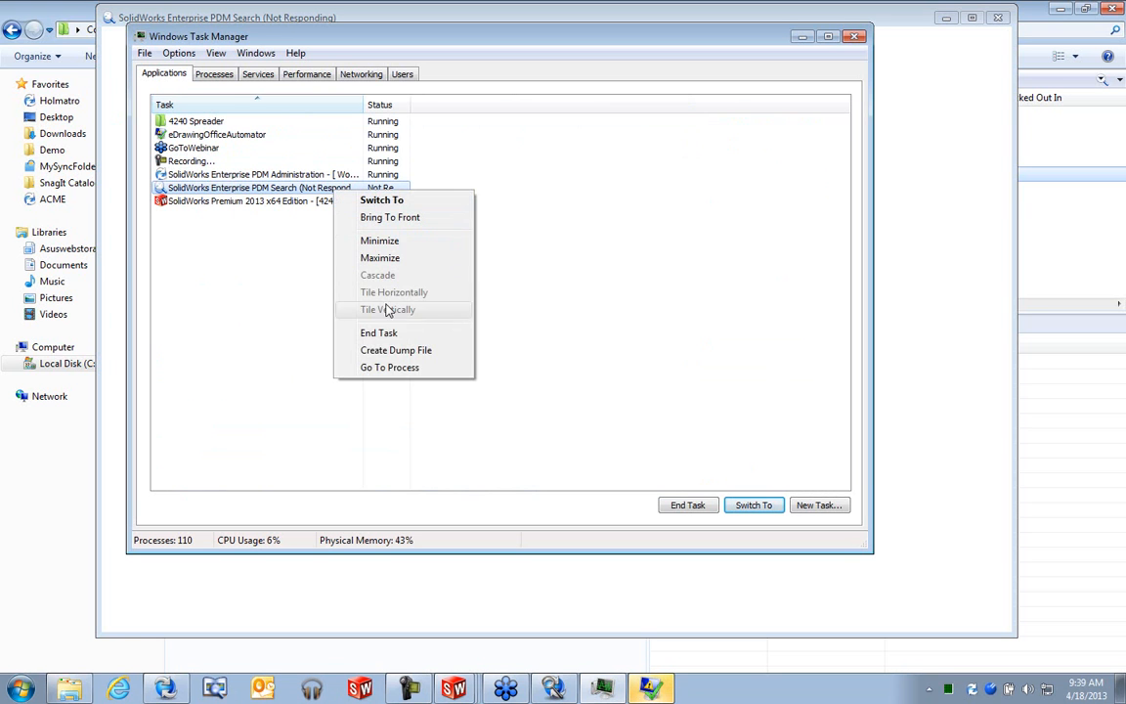
pyautogui.click(400, 366)
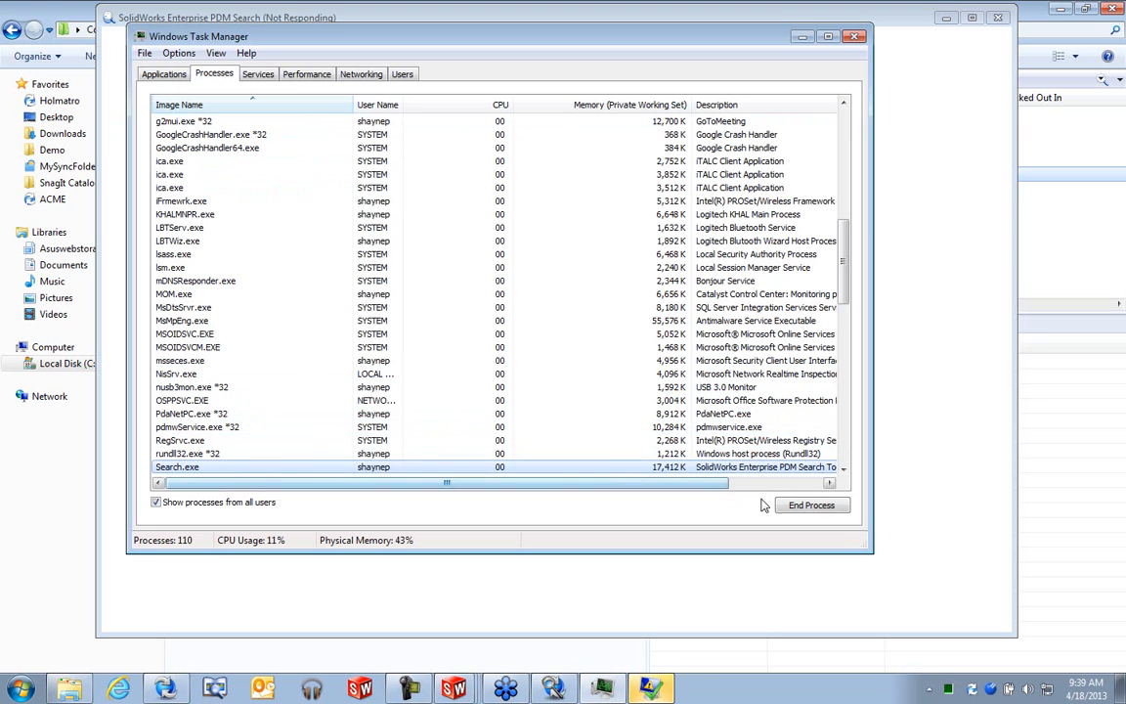
pyautogui.click(811, 504)
pyautogui.click(591, 384)
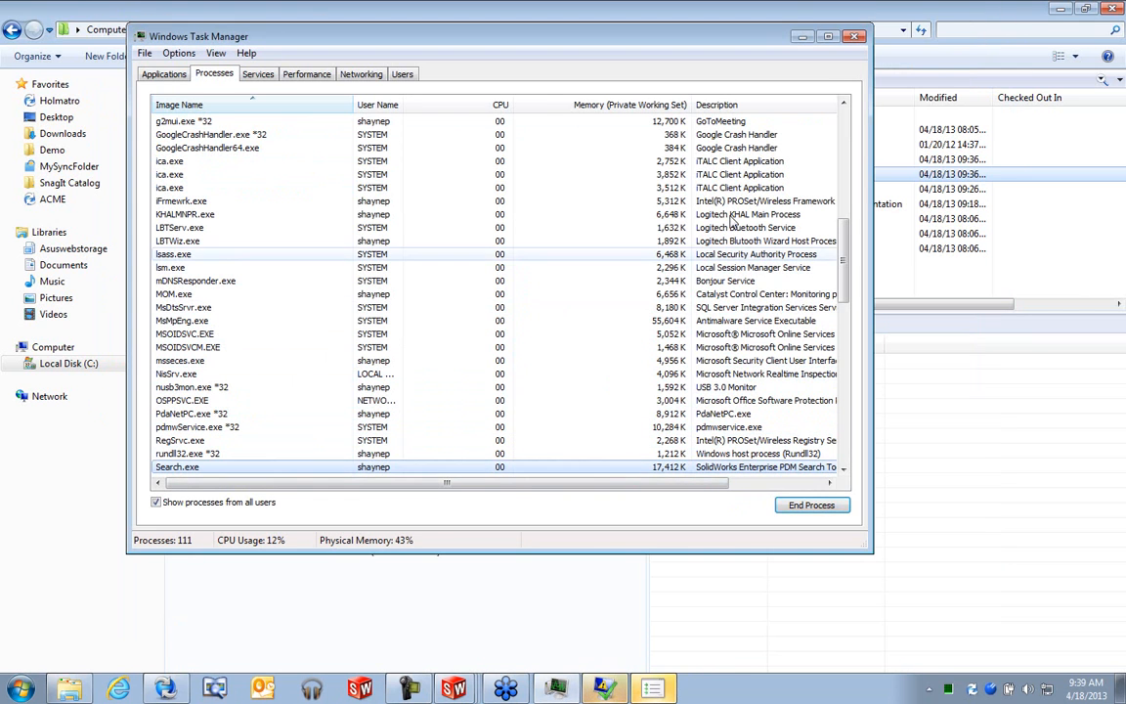
pyautogui.click(854, 37)
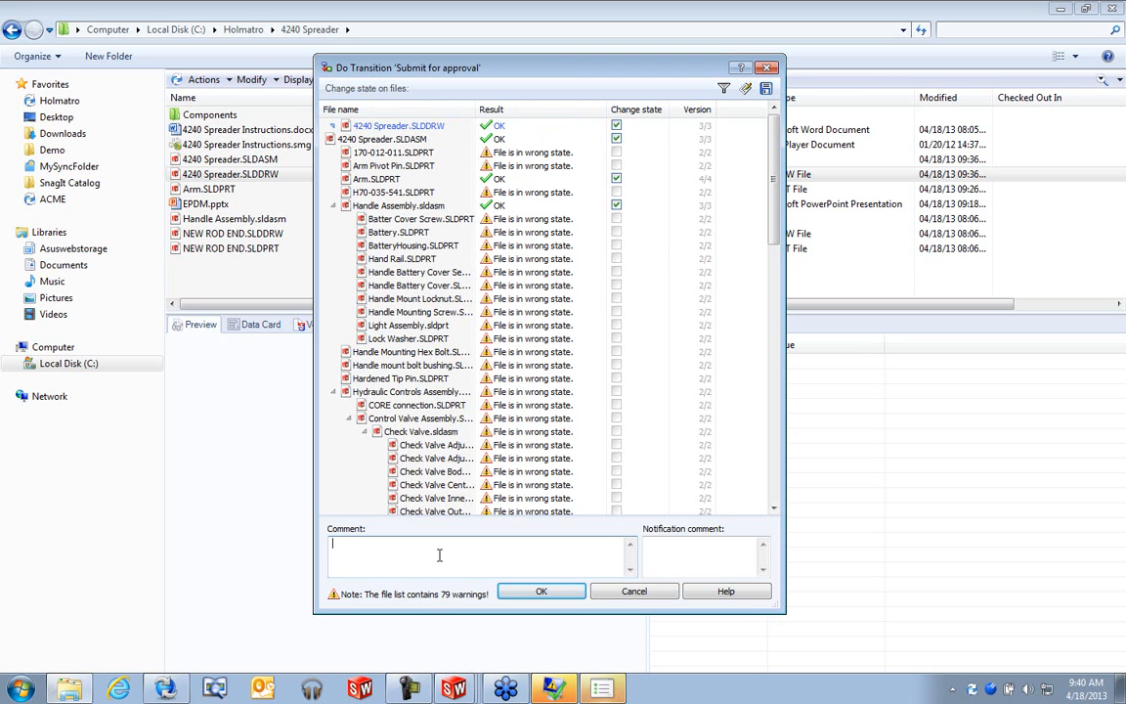
# - Enter the comment 'please approve' and confirm the Submit for approval transition
pyautogui.write('please approve')
pyautogui.click(541, 591)
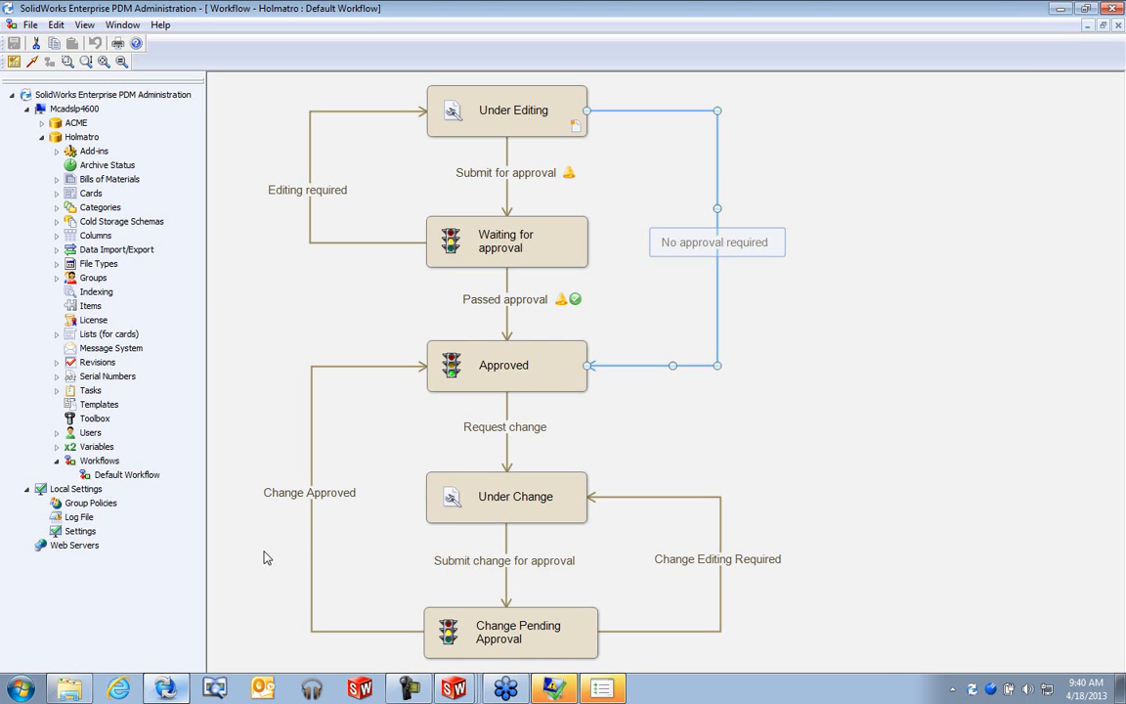
# - Select the Waiting for approval state, then the Submit for approval transition, in the workflow diagram
pyautogui.click(528, 219)
pyautogui.click(525, 176)
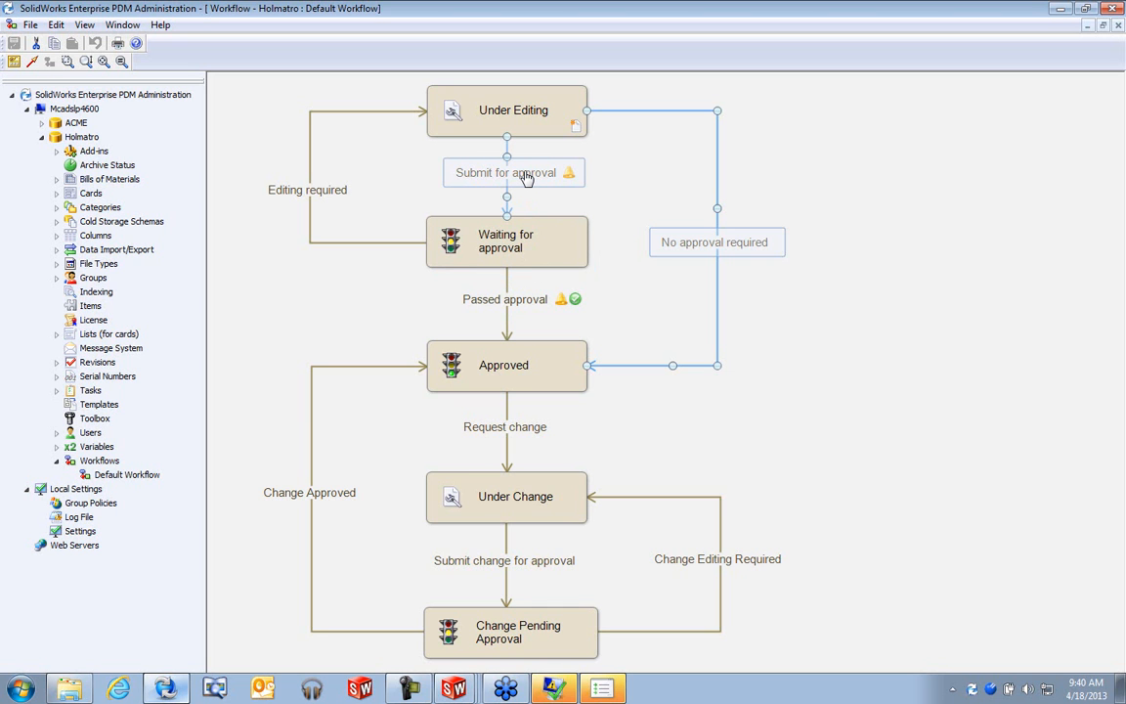
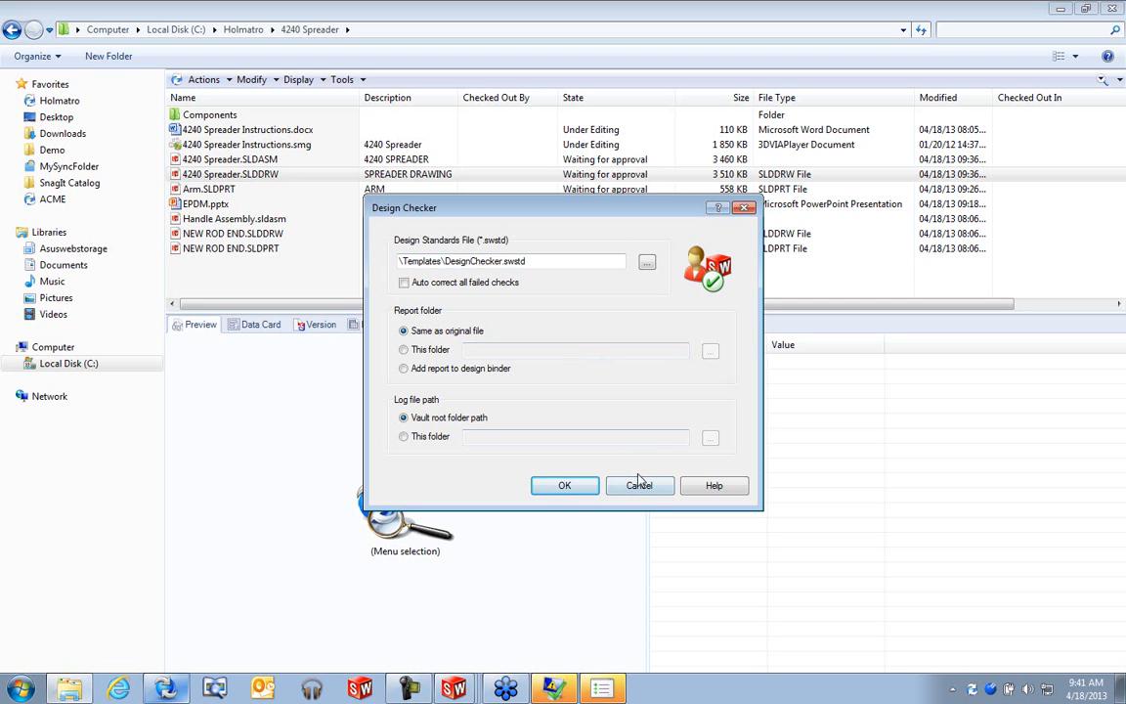
# - Confirm the Design Checker to finish the state change, then log off the Holmatro vault
pyautogui.click(565, 485)
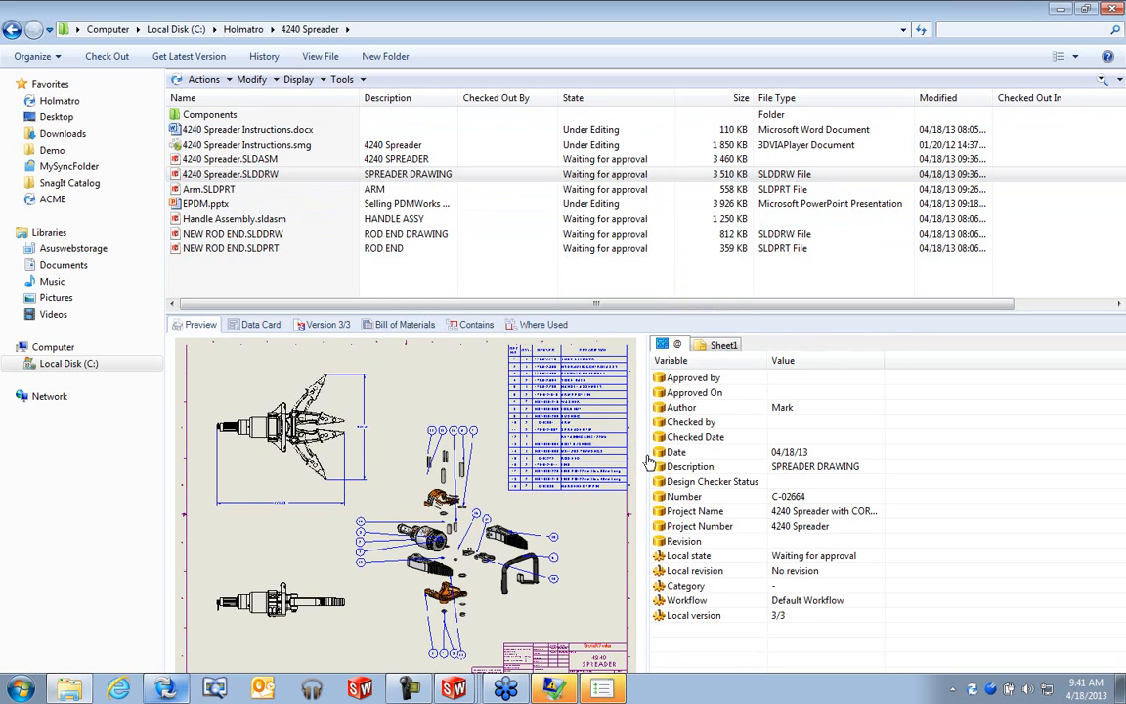
pyautogui.rightClick(971, 688)
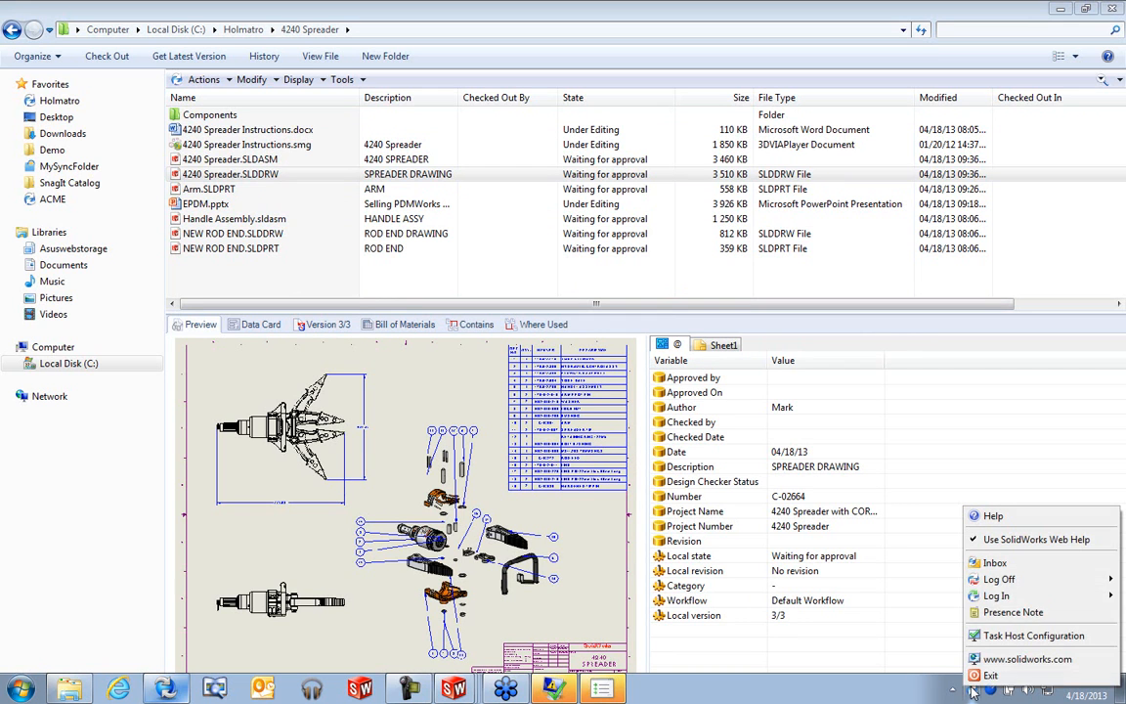
pyautogui.moveTo(987, 580)
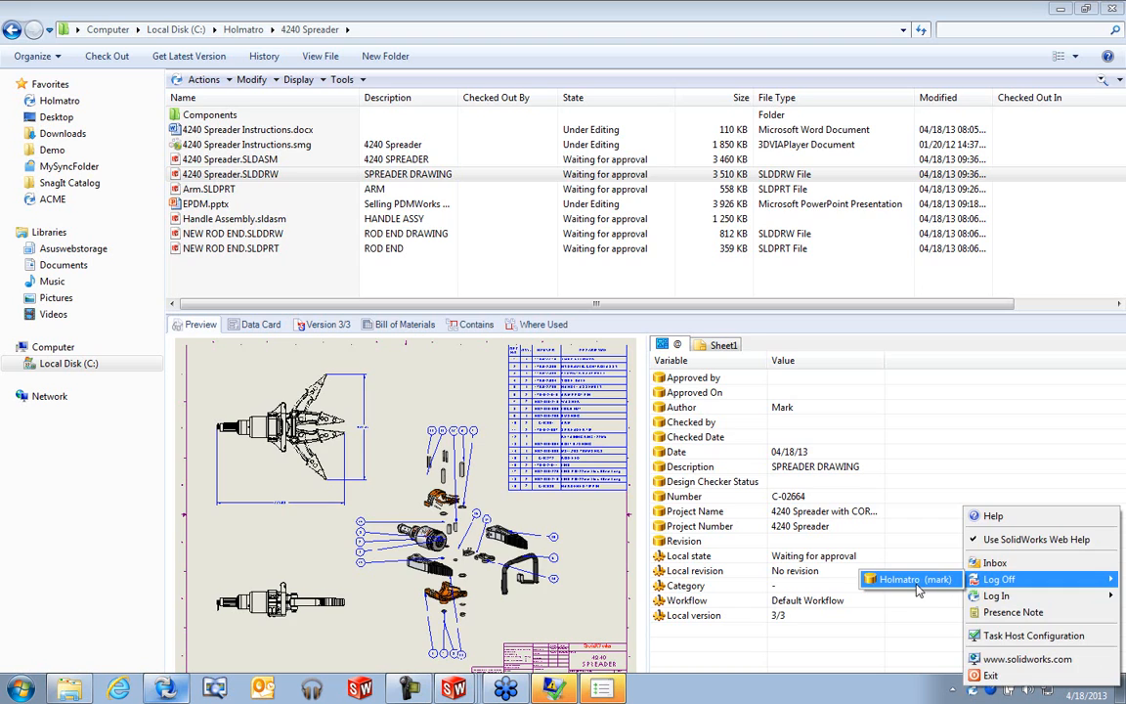
pyautogui.click(826, 526)
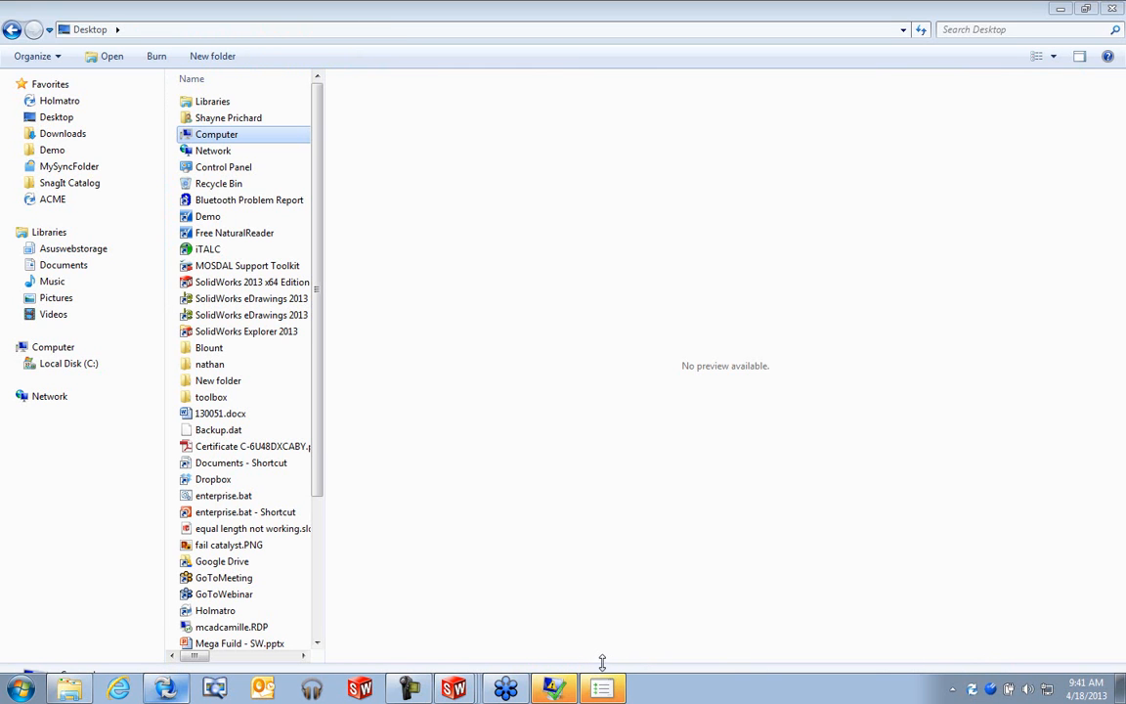
# - Log into Holmatro under another user name and open the six-file Waiting for approval notification
pyautogui.rightClick(990, 689)
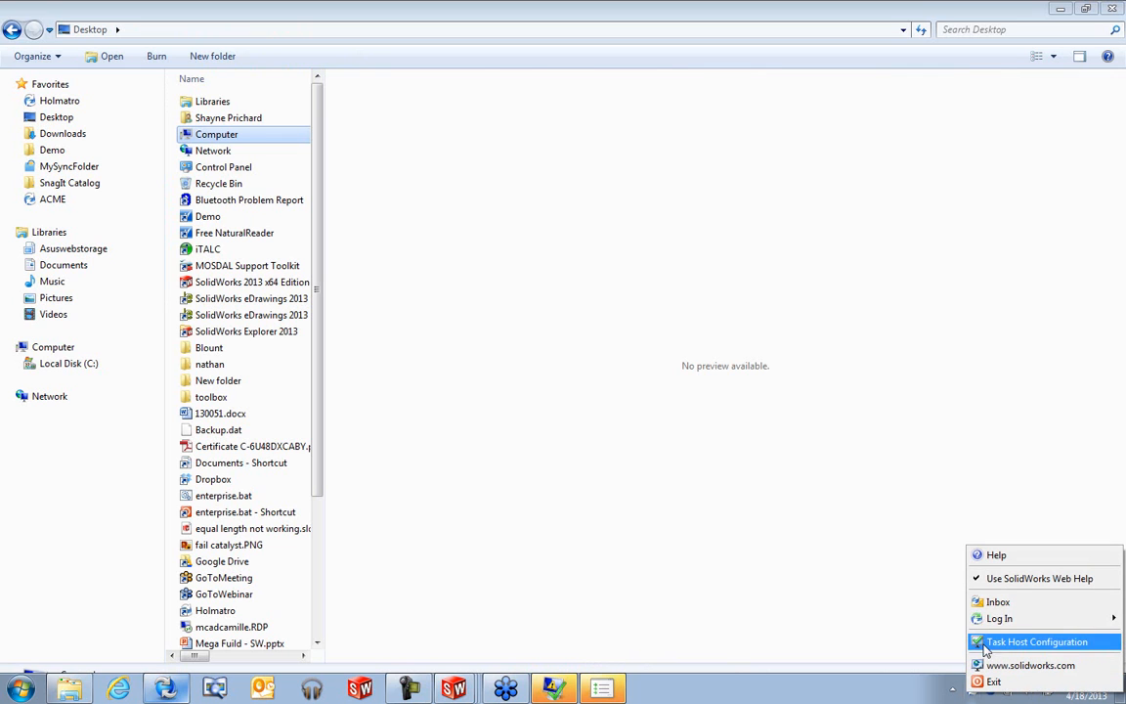
pyautogui.moveTo(992, 626)
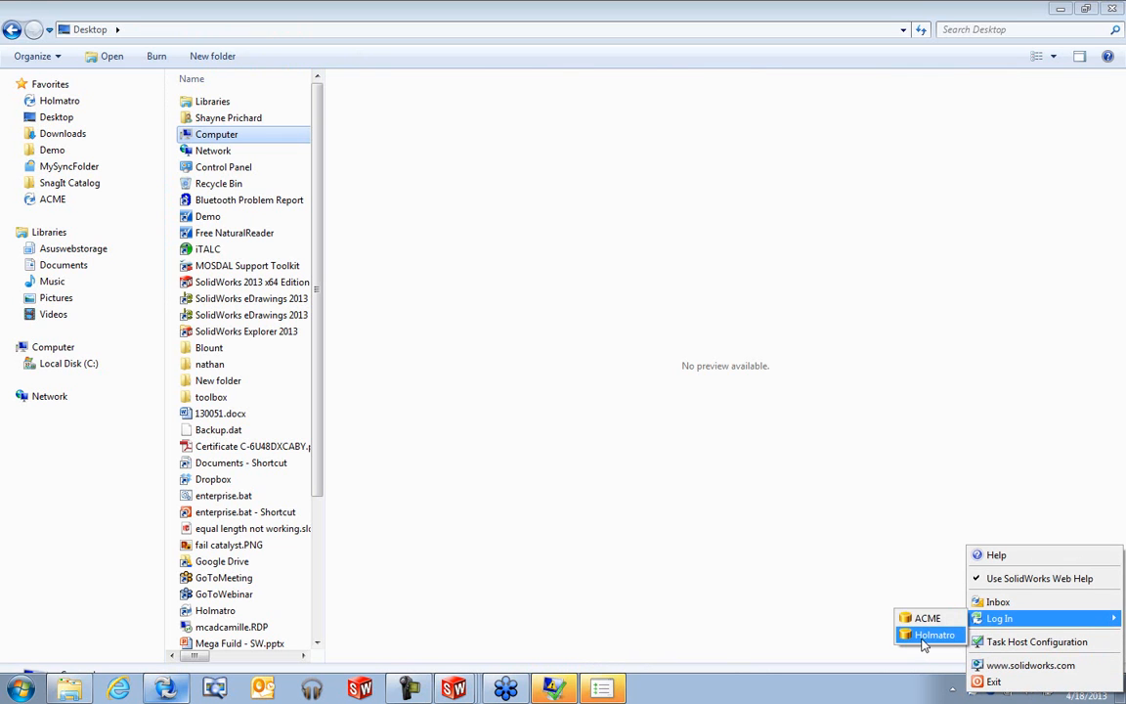
pyautogui.click(936, 636)
pyautogui.hotkey('shift', 'Tab')
pyautogui.write('nat')
pyautogui.press('Return')
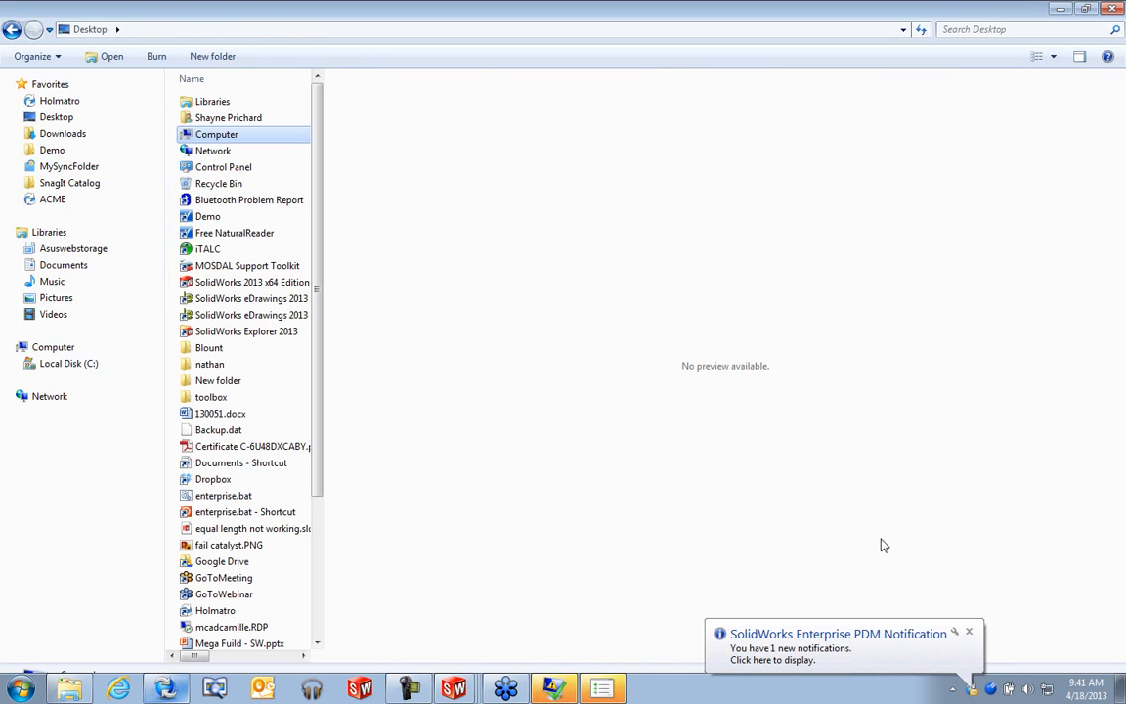
pyautogui.click(782, 650)
pyautogui.moveTo(621, 133); pyautogui.dragTo(582, 102)
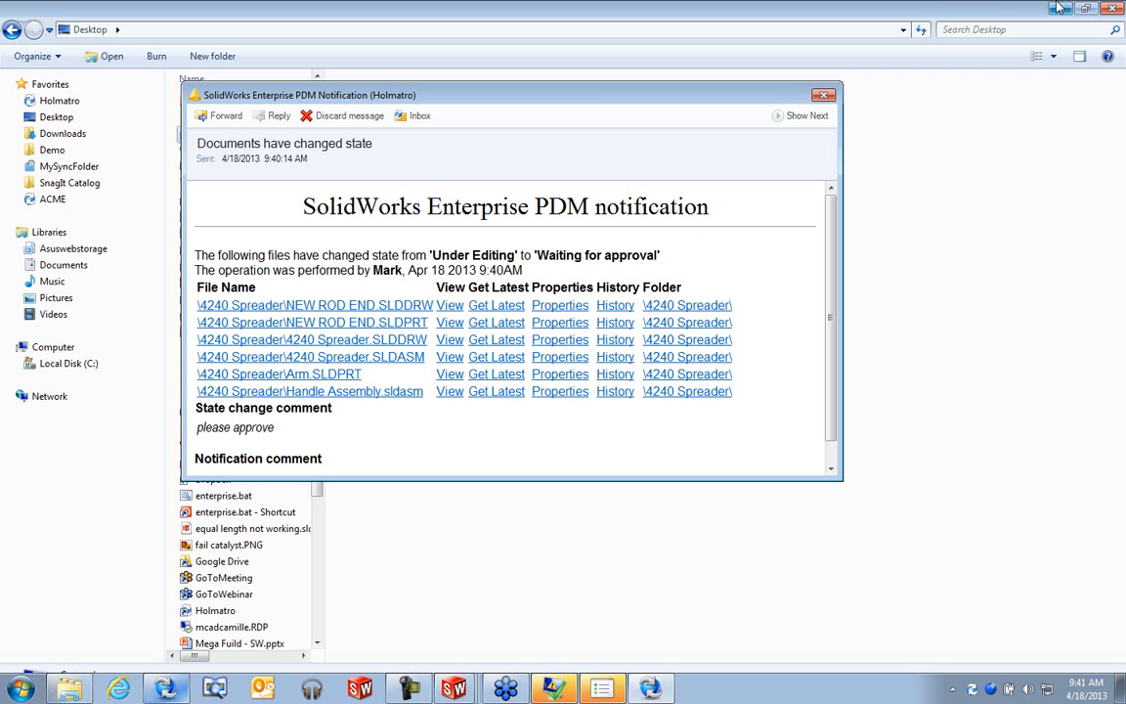
# - Close Explorer, minimize SolidWorks, and open NEW ROD END.SLDDRW's history from the notification
pyautogui.click(1113, 10)
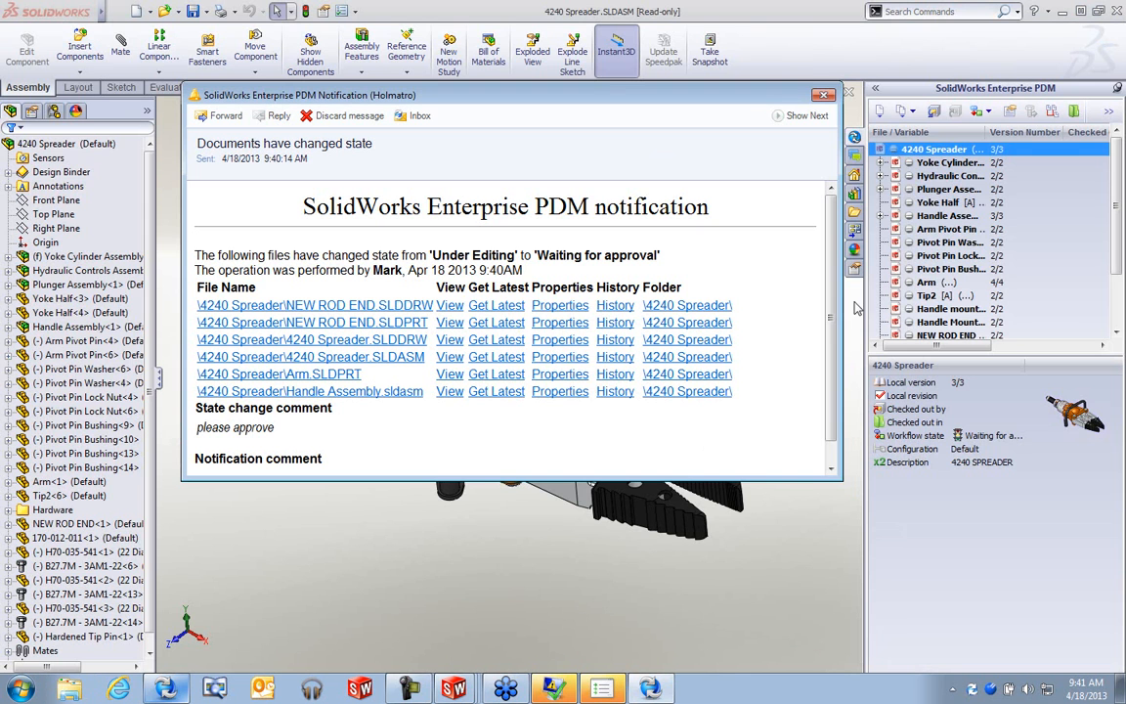
pyautogui.click(1062, 11)
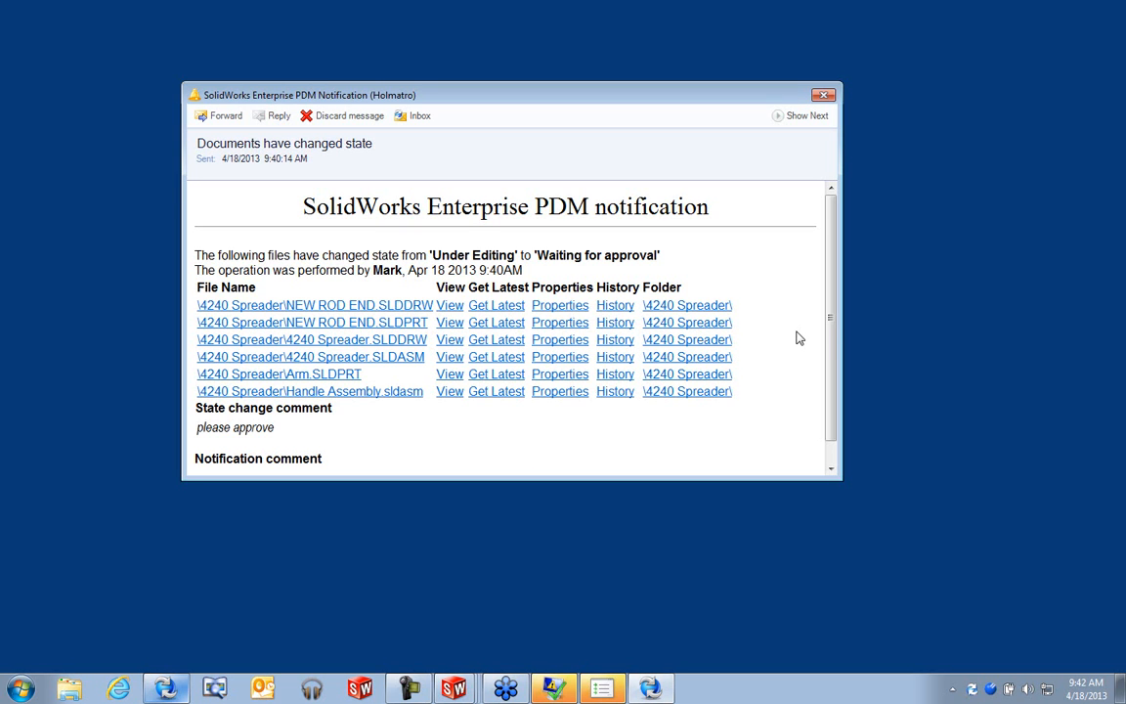
pyautogui.moveTo(831, 362); pyautogui.dragTo(831, 287)
pyautogui.click(608, 305)
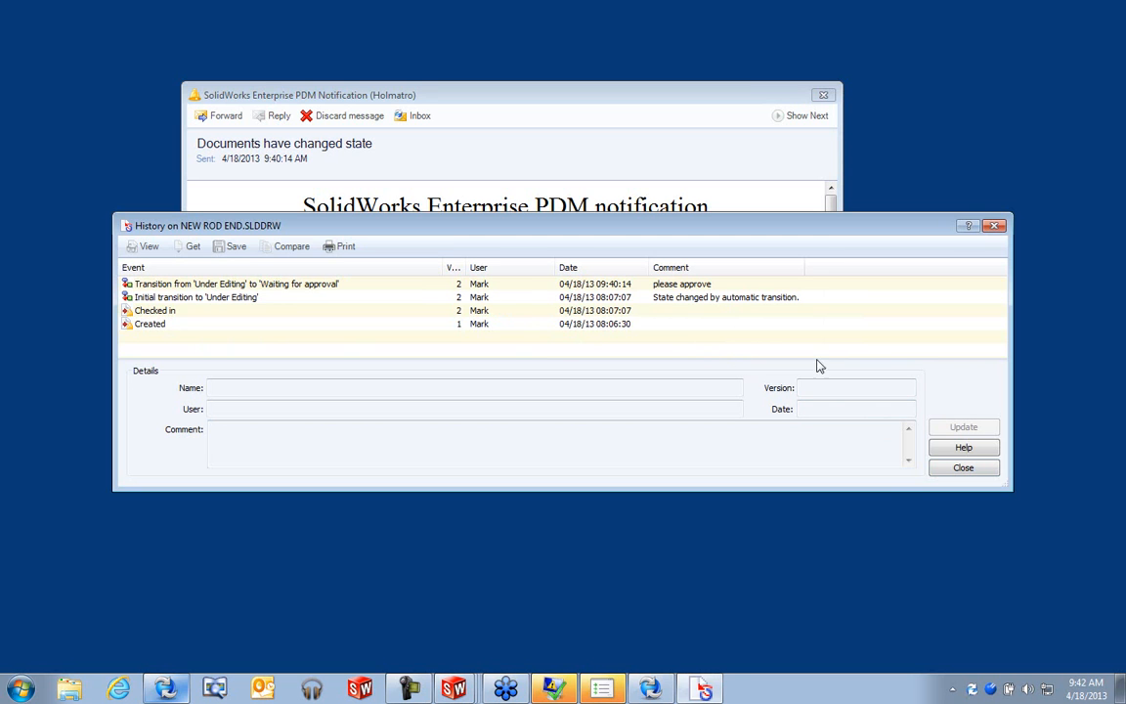
# - Review the rod end drawing's history and File Data Card, then go to its 4240 Spreader folder
pyautogui.click(955, 469)
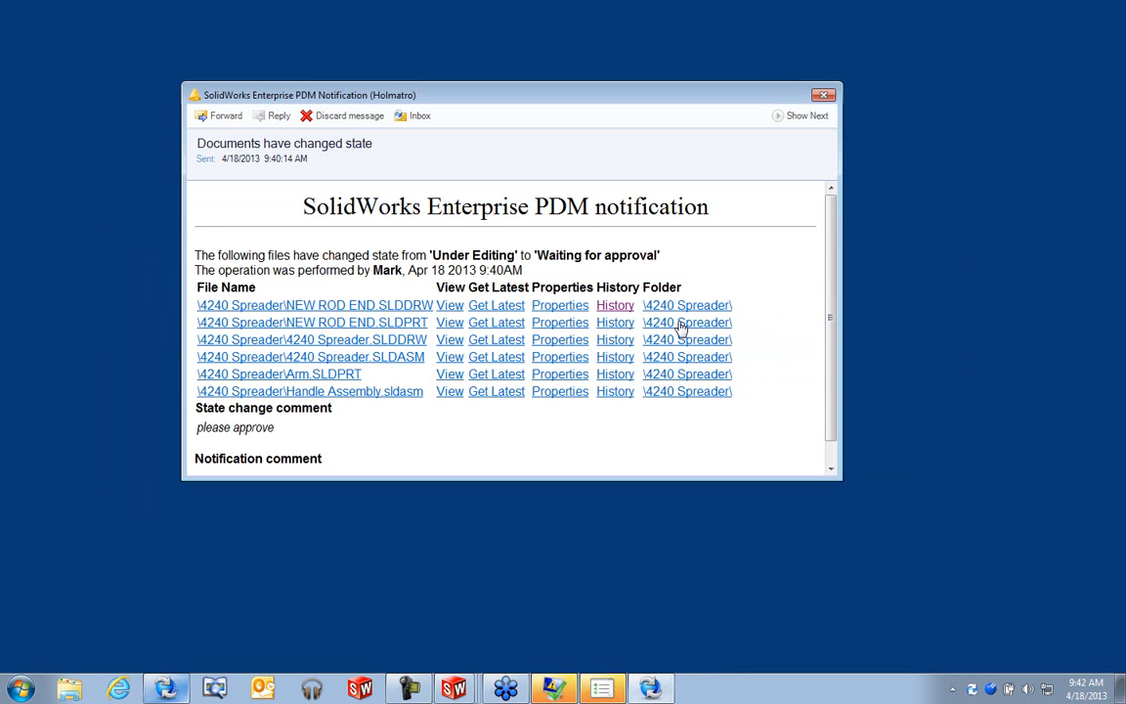
pyautogui.click(570, 311)
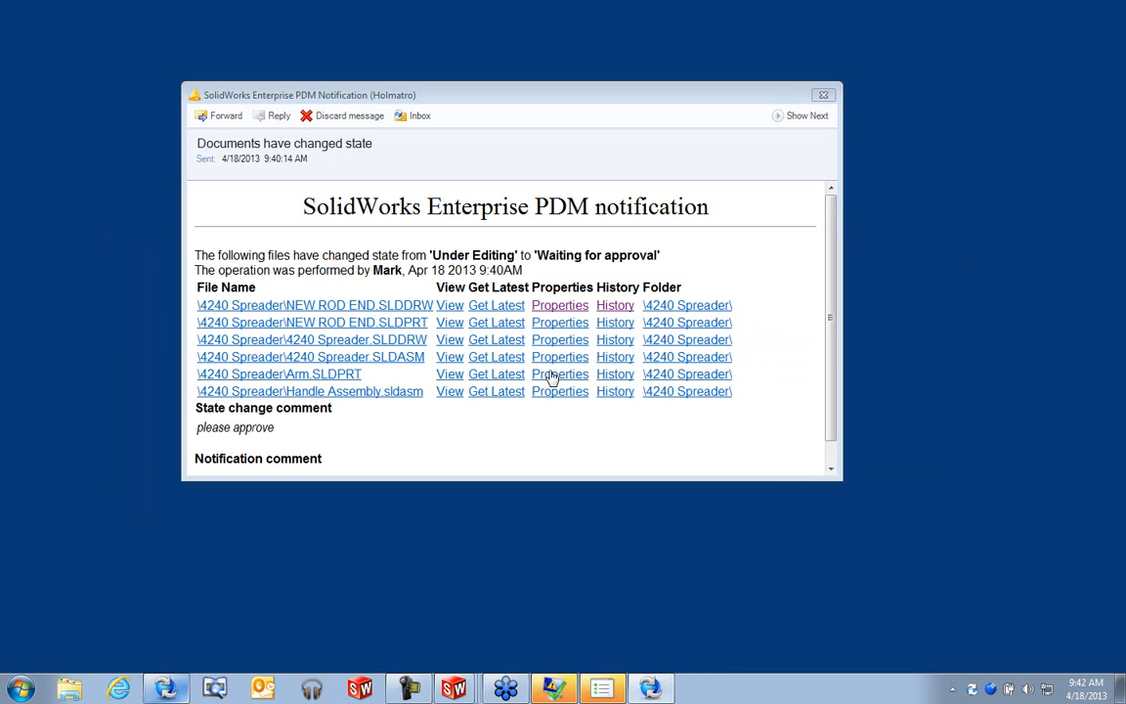
pyautogui.click(364, 196)
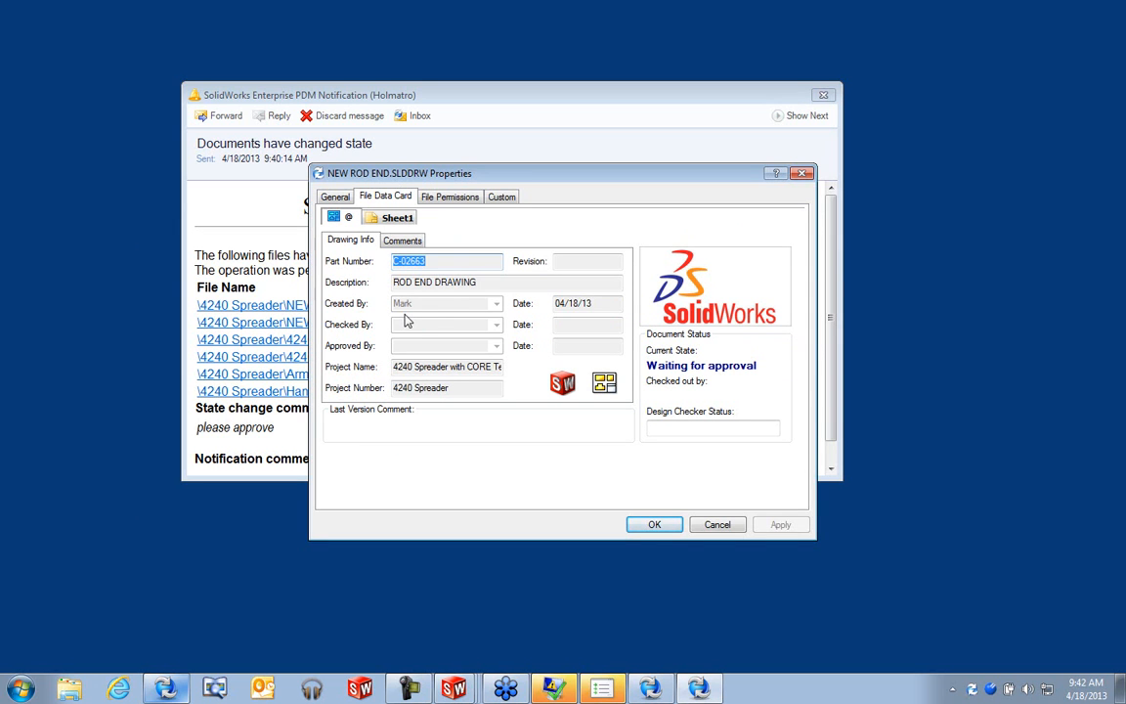
pyautogui.click(708, 525)
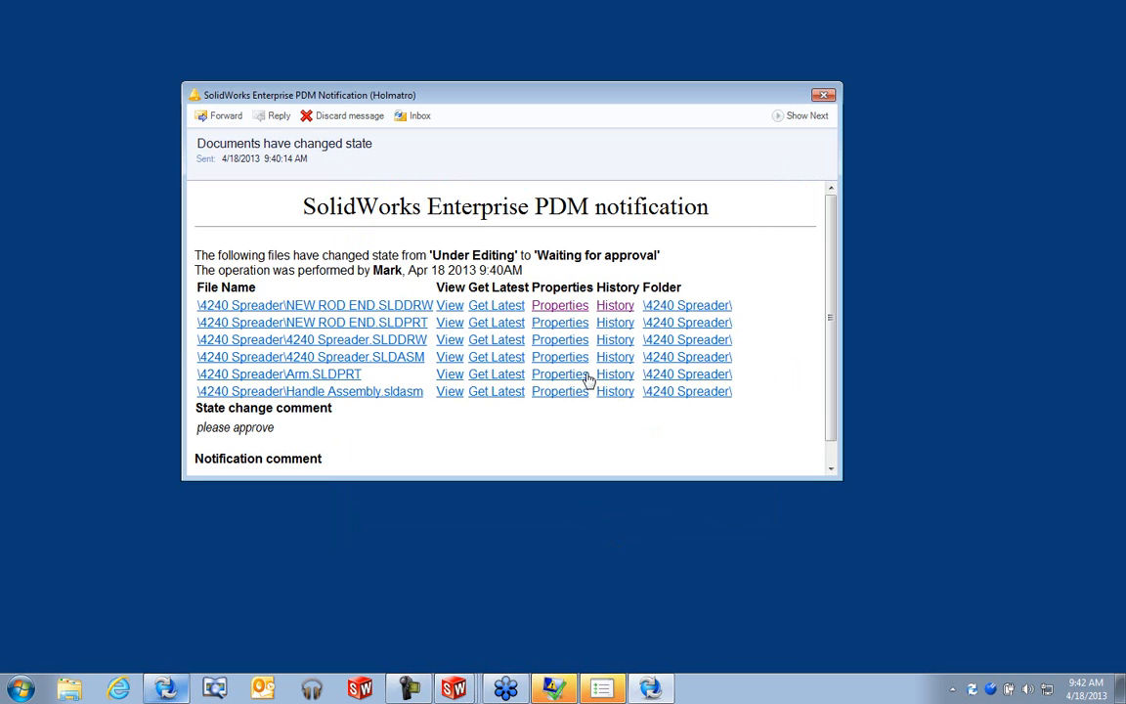
pyautogui.click(686, 305)
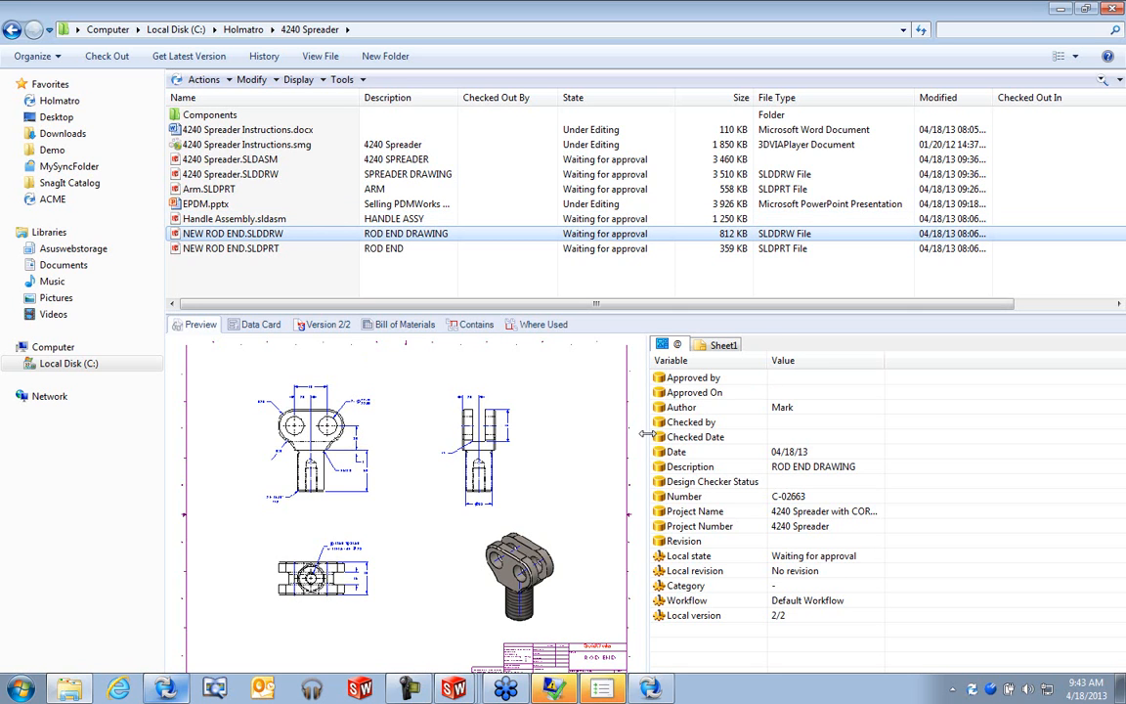
# - Widen the preview and start a vault search looking in C:\Holmatro
pyautogui.moveTo(645, 434); pyautogui.dragTo(923, 440)
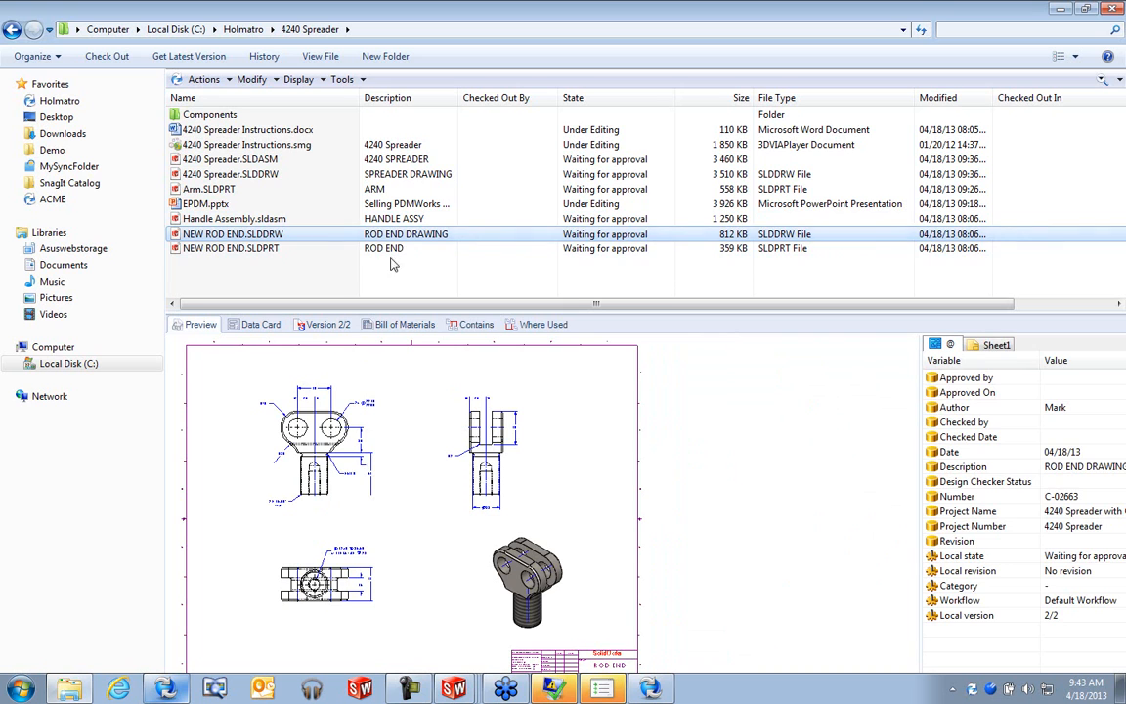
pyautogui.click(310, 259)
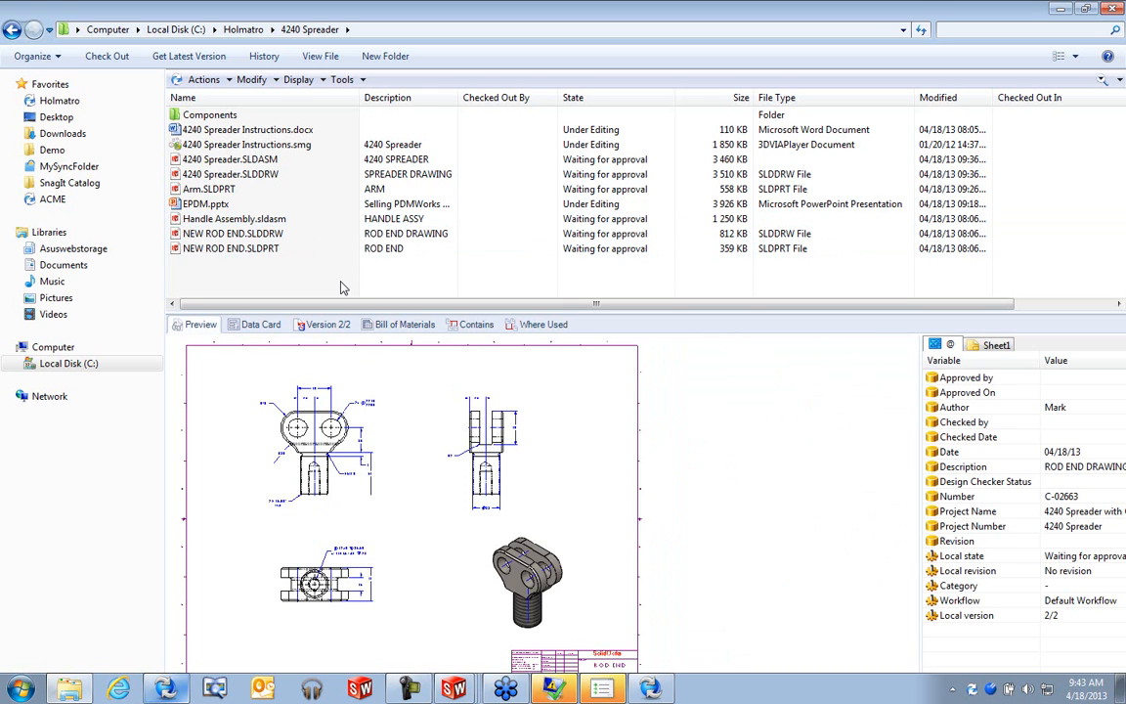
pyautogui.click(1101, 83)
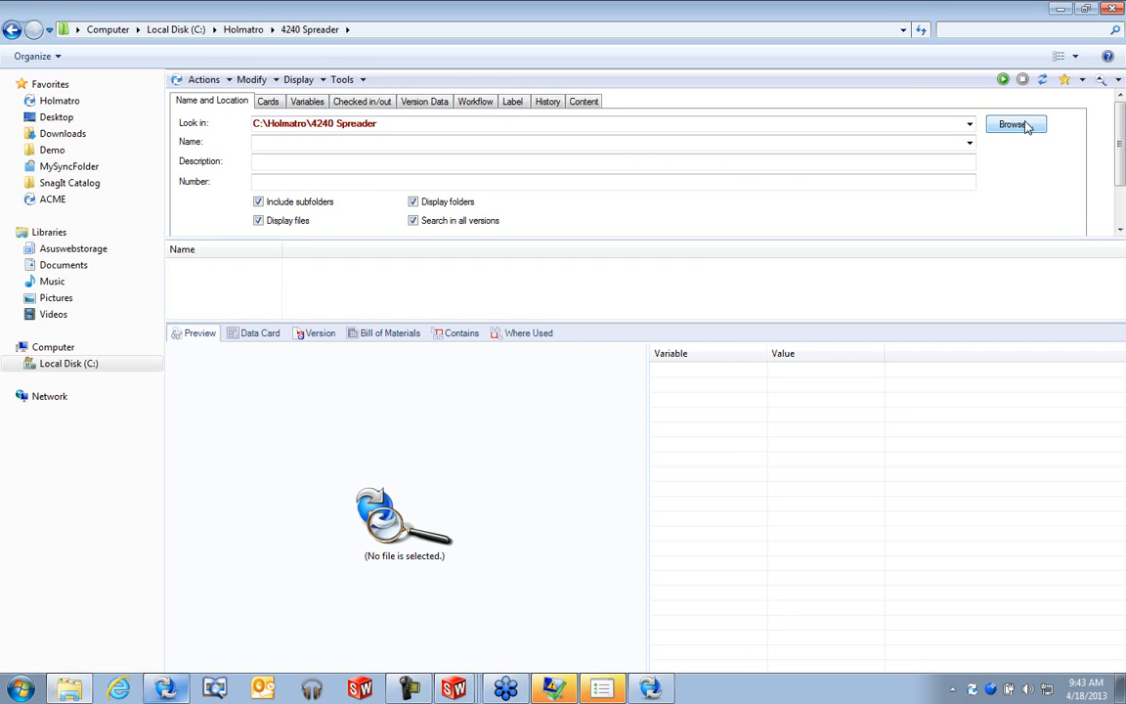
pyautogui.click(968, 123)
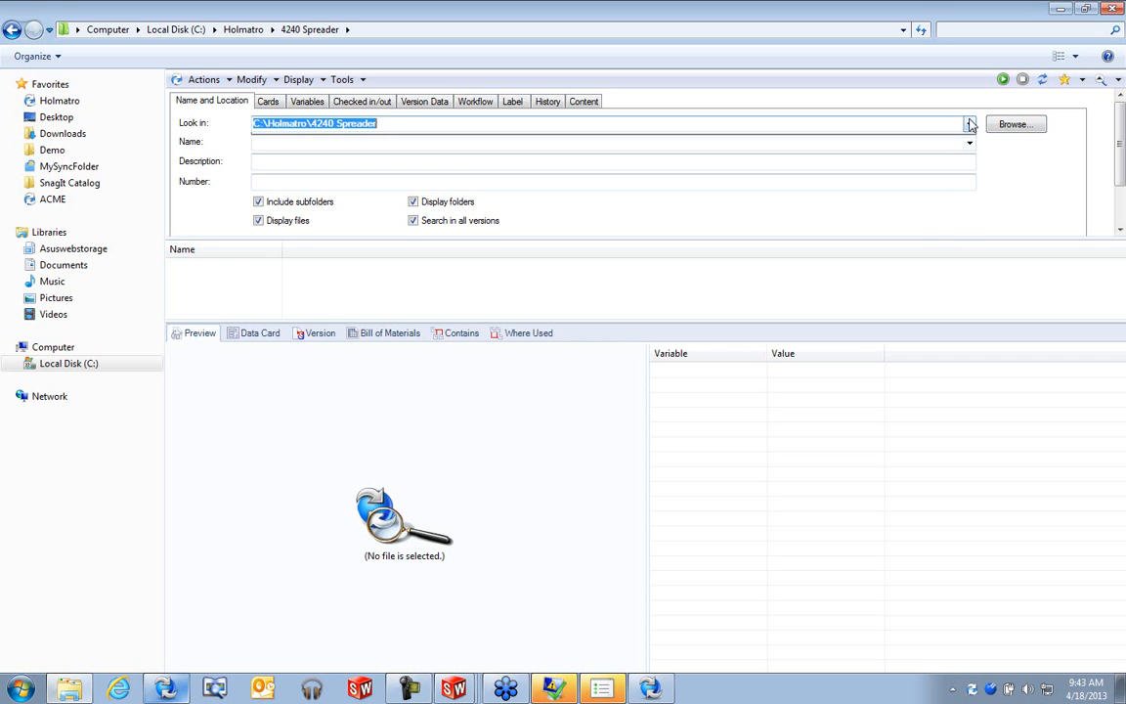
pyautogui.click(936, 143)
pyautogui.click(412, 220)
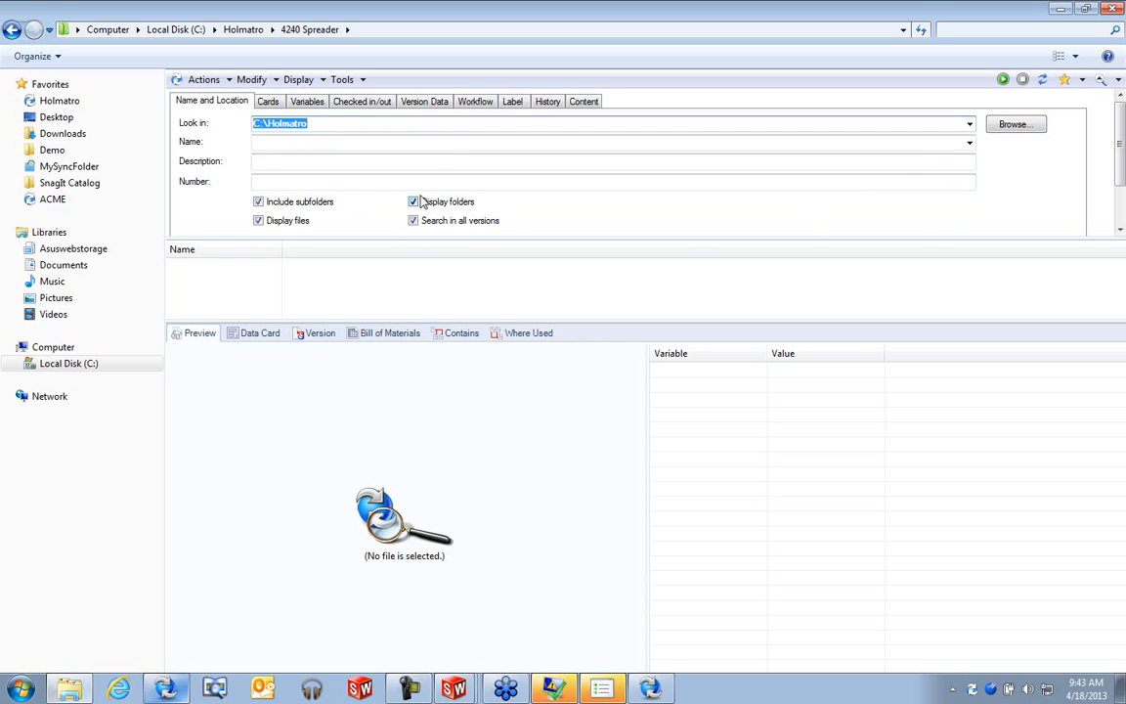
# - Filter the search by the Waiting for approval workflow state and run it
pyautogui.click(477, 103)
pyautogui.click(557, 131)
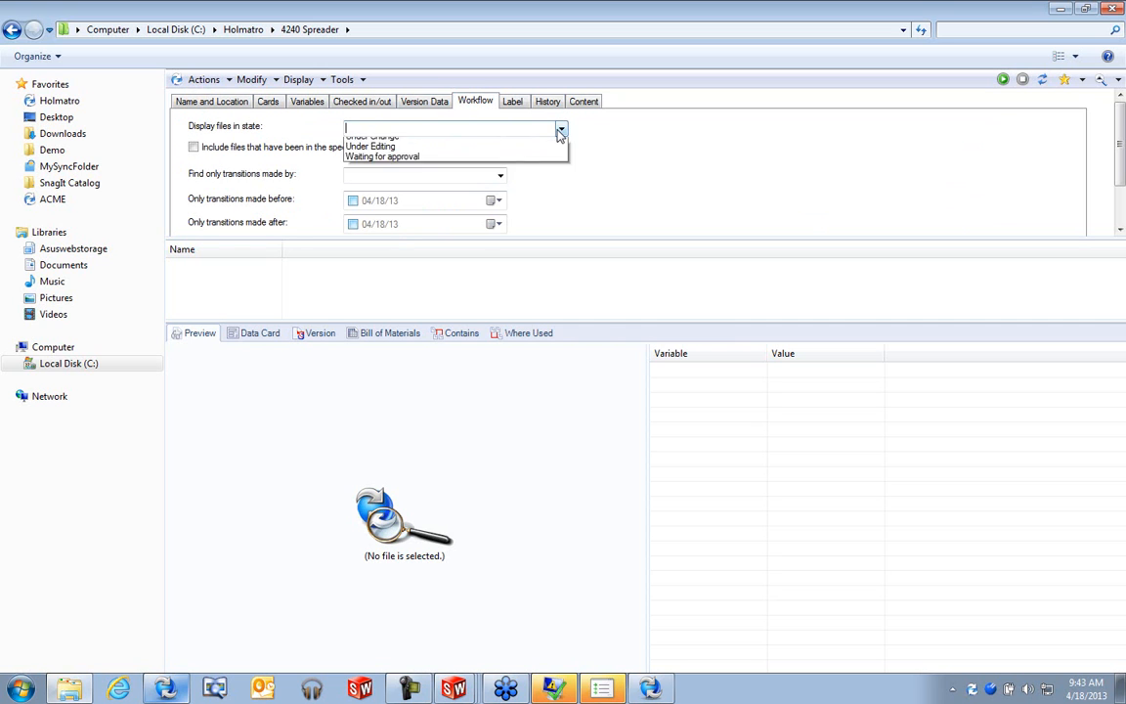
pyautogui.click(501, 185)
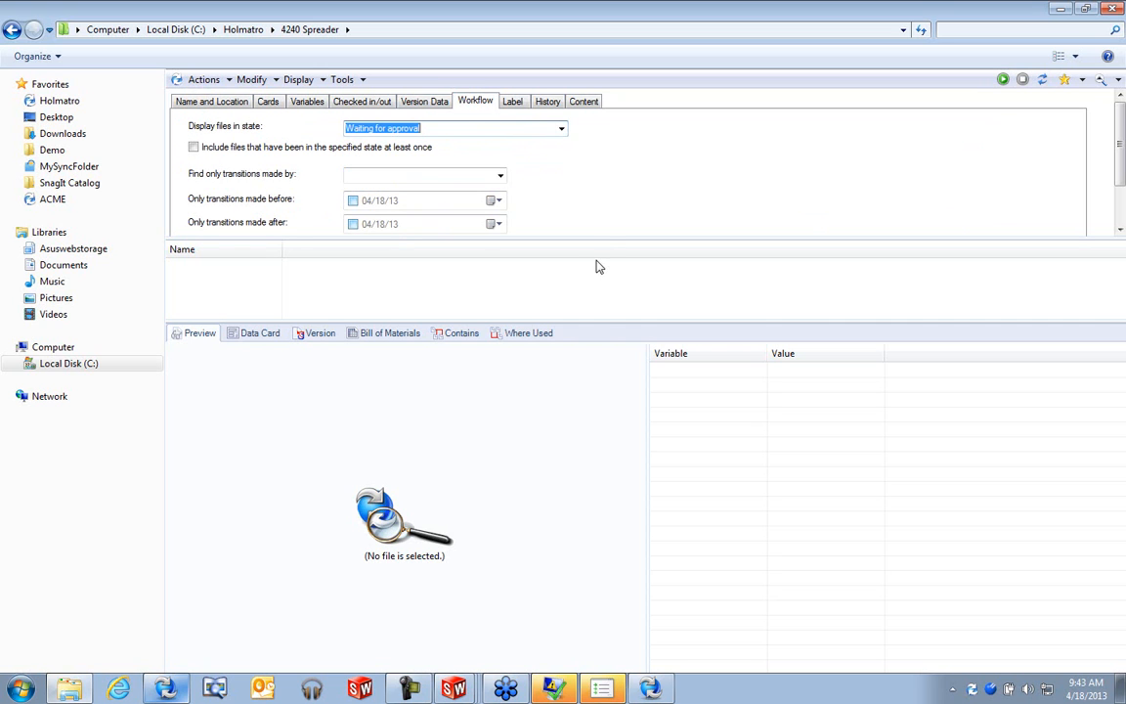
pyautogui.click(1002, 79)
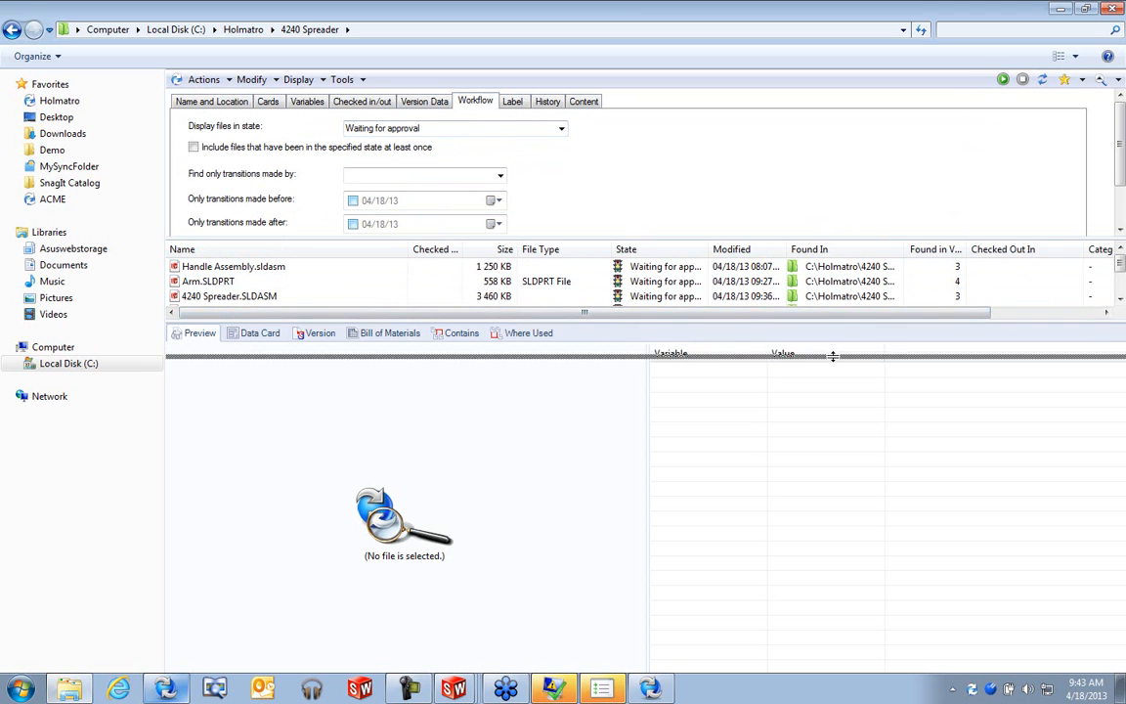
pyautogui.moveTo(843, 320); pyautogui.dragTo(811, 353)
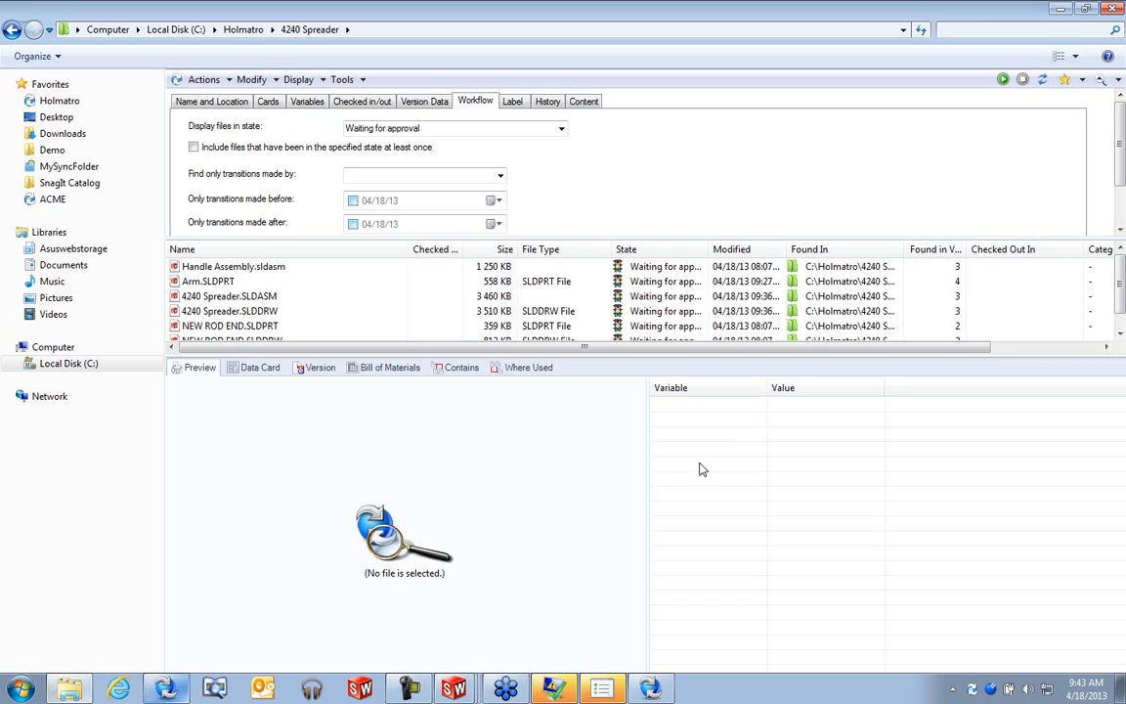
pyautogui.moveTo(649, 504); pyautogui.dragTo(925, 484)
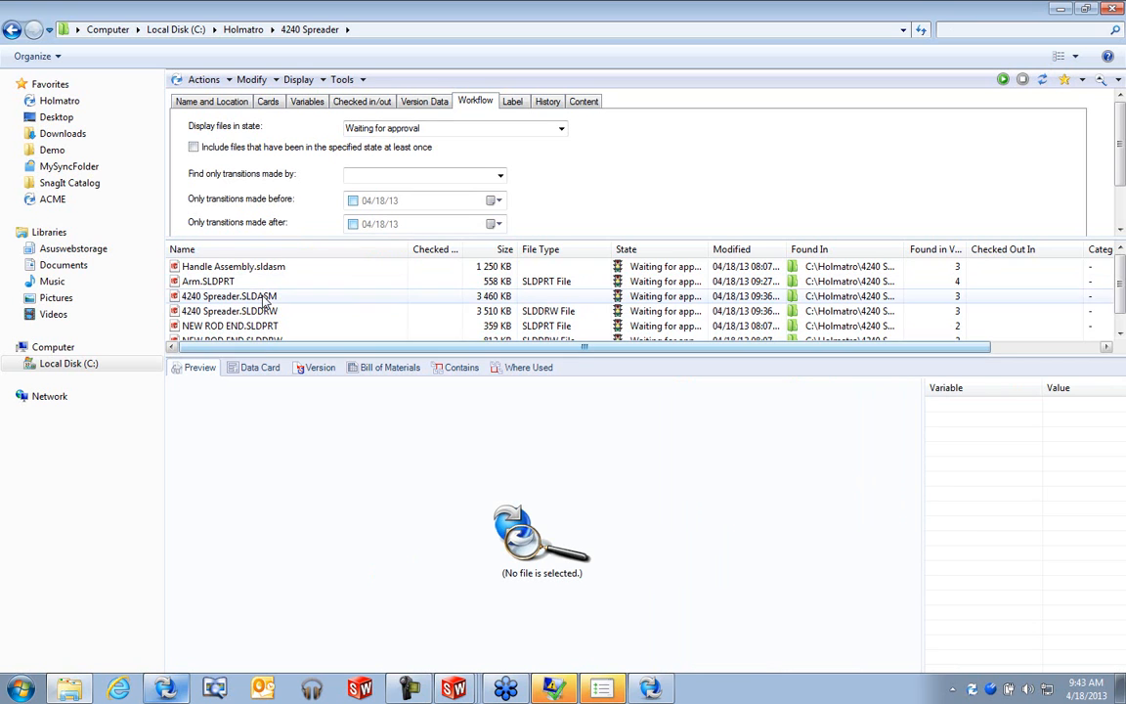
# - Inspect the Handle Assembly and NEW ROD END.SLDPRT data cards among the waiting results
pyautogui.click(244, 266)
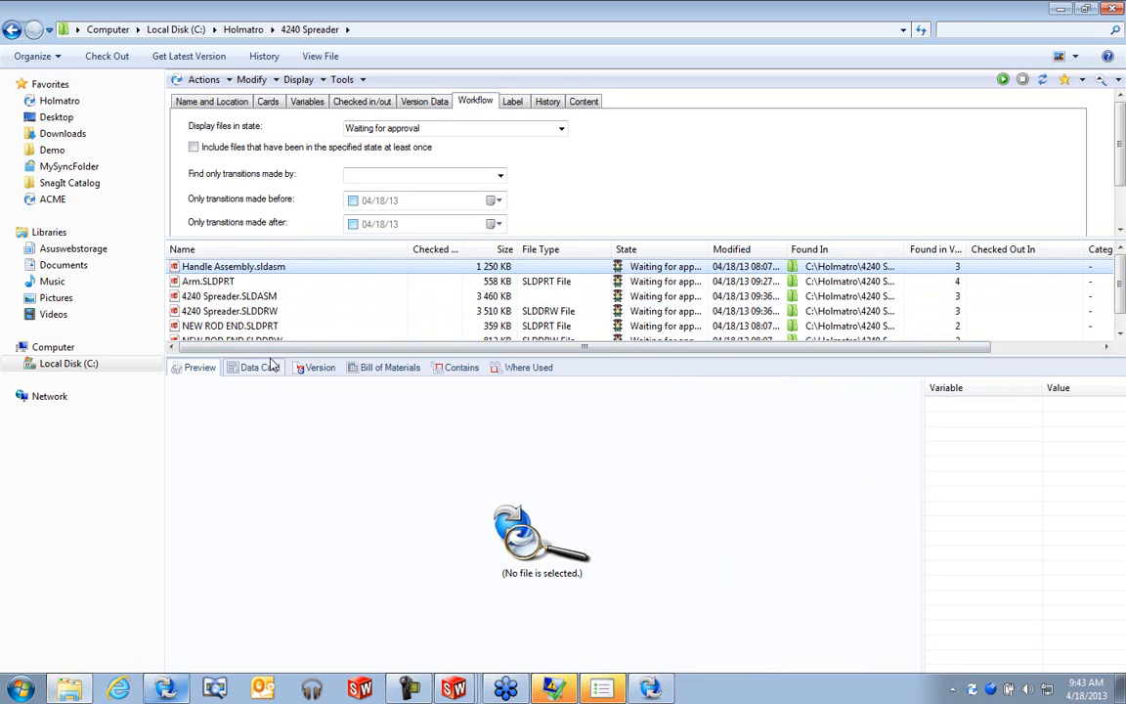
pyautogui.click(260, 366)
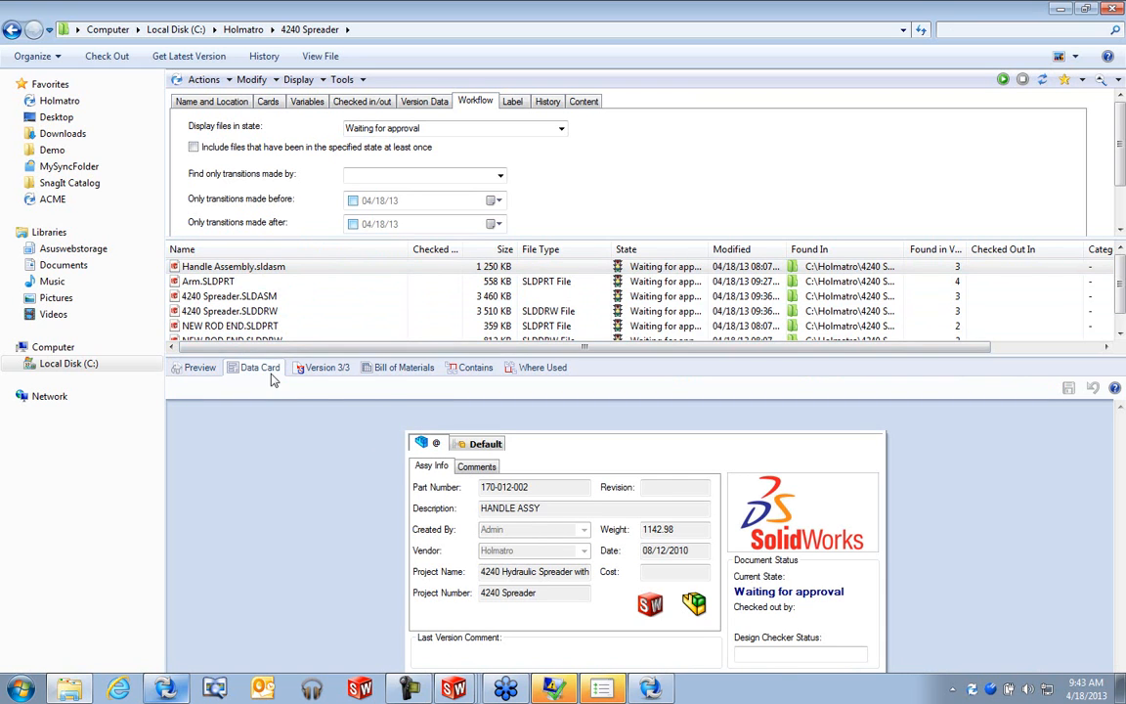
pyautogui.click(227, 328)
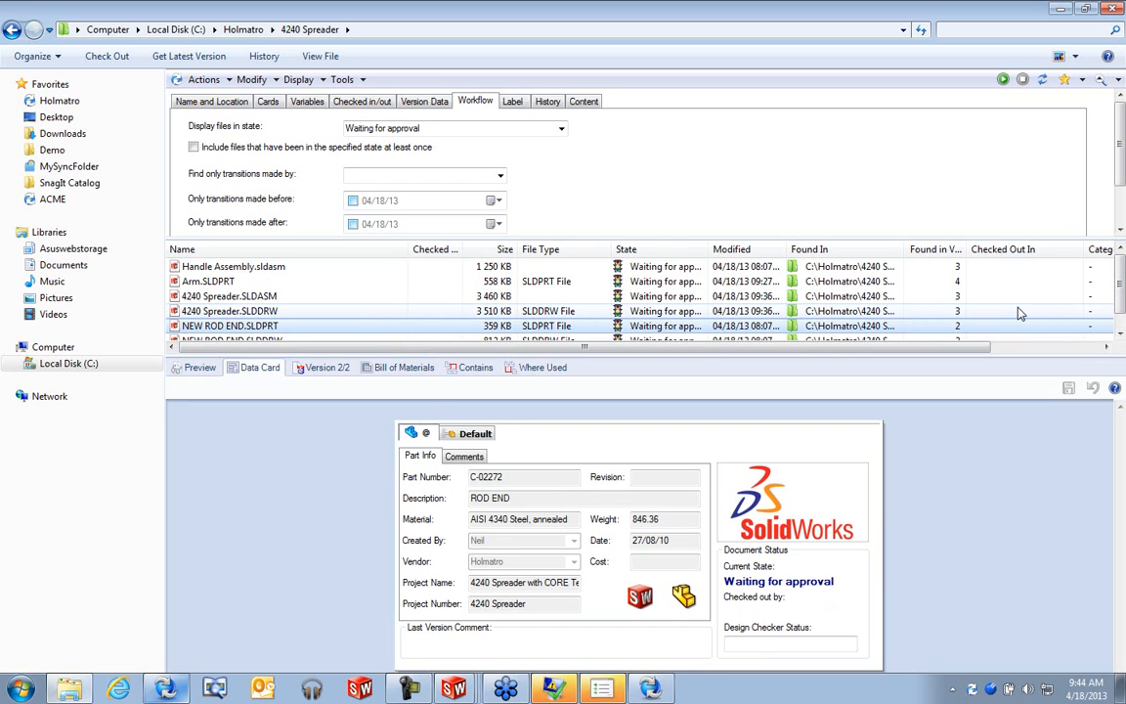
pyautogui.scroll(-1, 1017, 311)
pyautogui.scroll(1, 1121, 315)
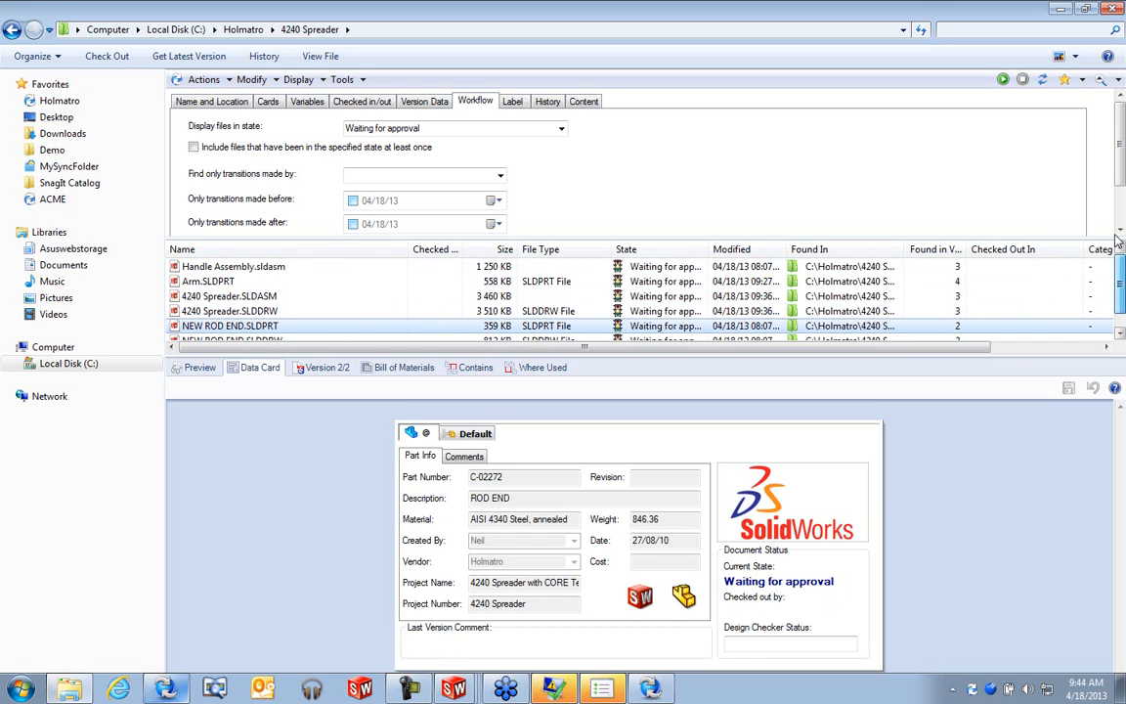
pyautogui.click(261, 269)
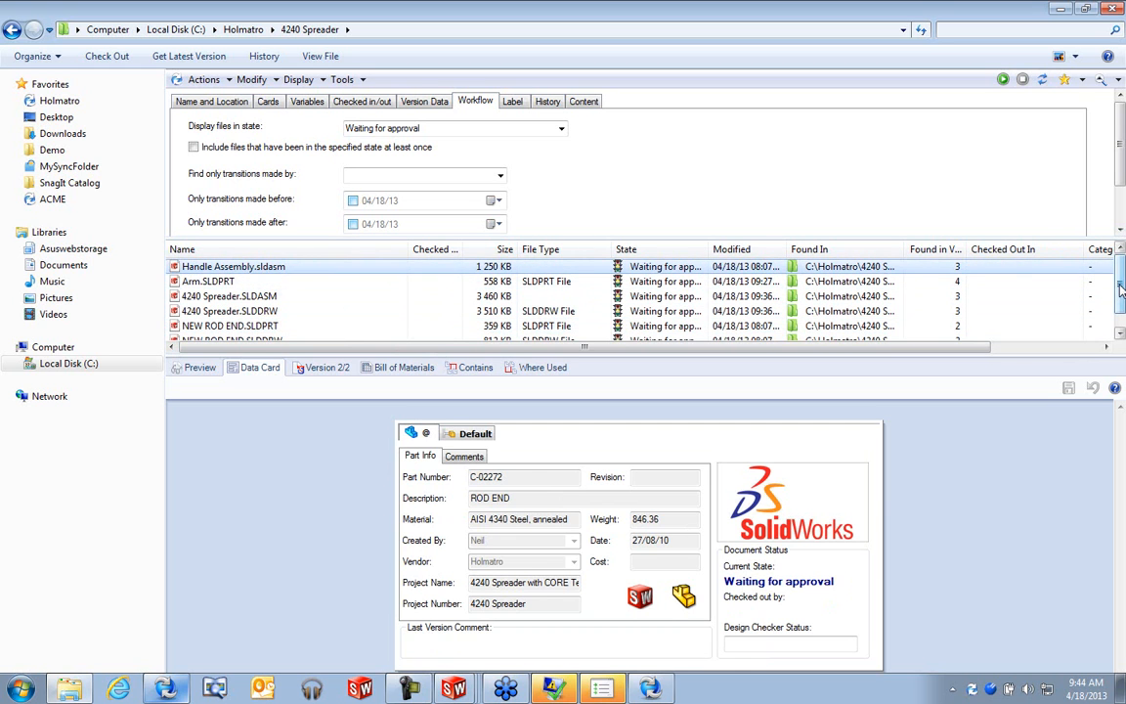
pyautogui.scroll(-1, 1121, 288)
pyautogui.moveTo(225, 338); pyautogui.dragTo(276, 262)
pyautogui.rightClick(276, 262)
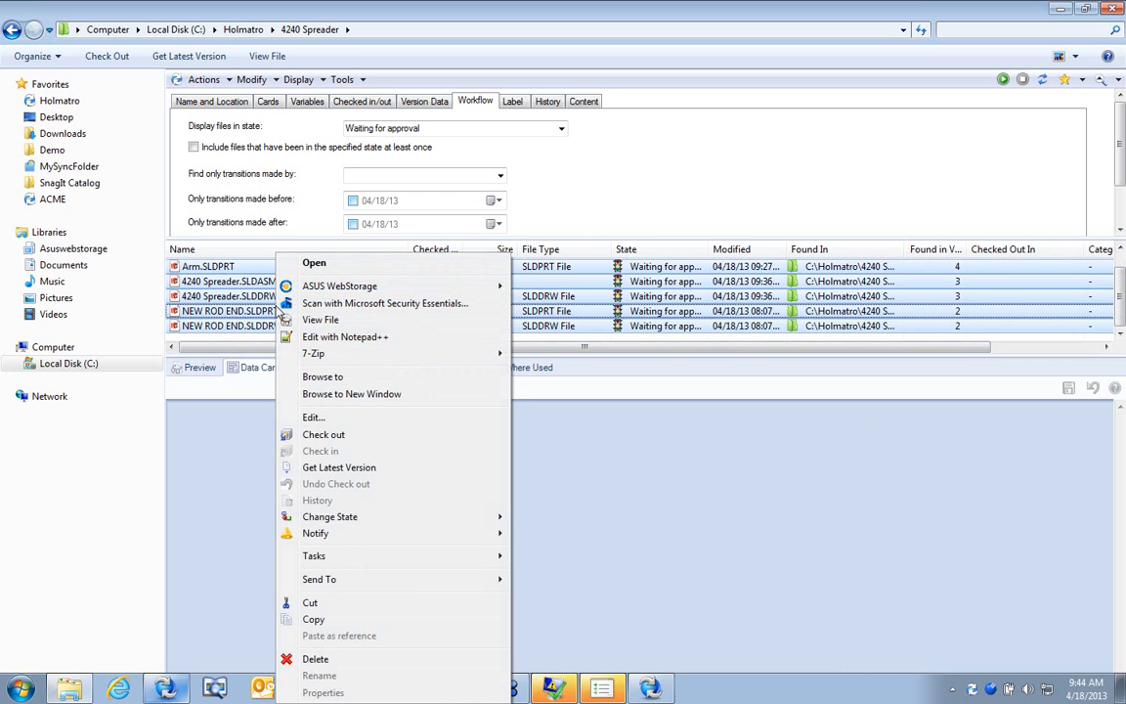
pyautogui.moveTo(395, 516)
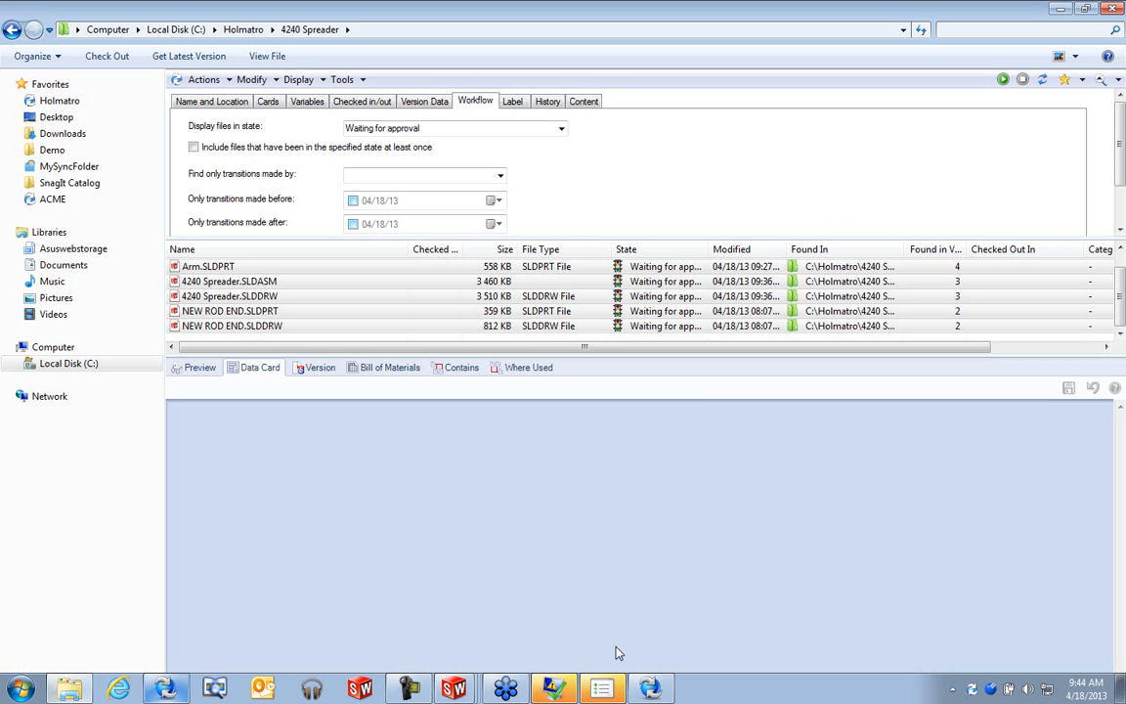
pyautogui.moveTo(649, 689)
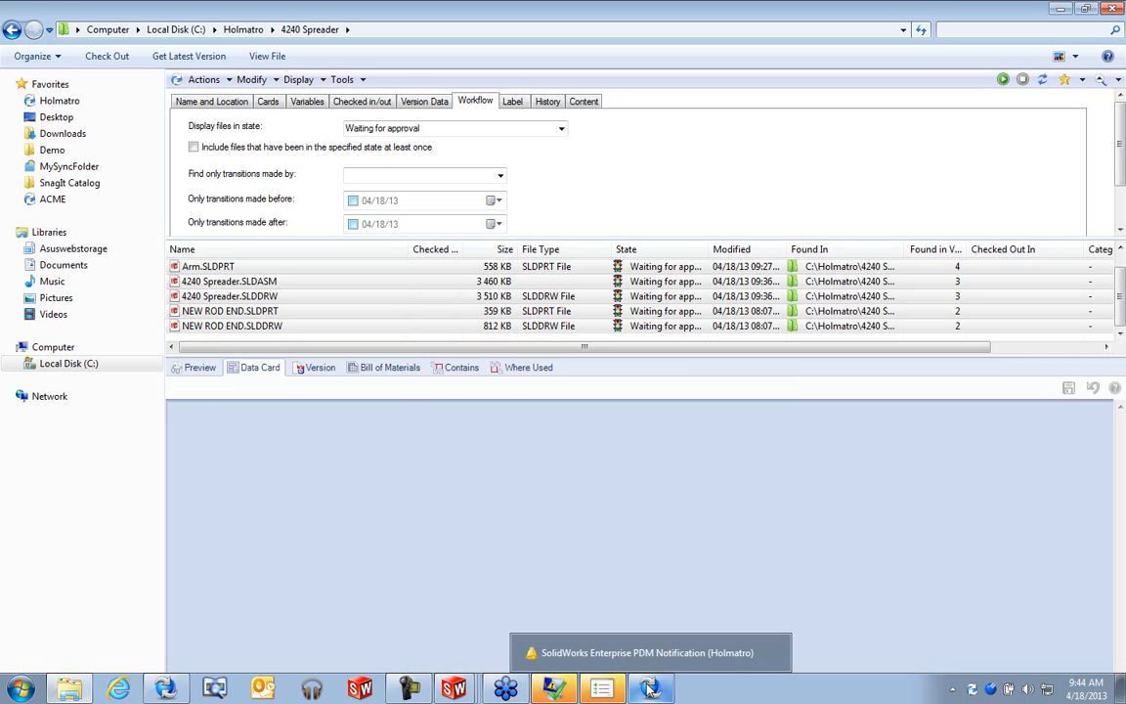
# - Select all five files from Arm.SLDPRT down and change their state to Passed approval
pyautogui.click(262, 266)
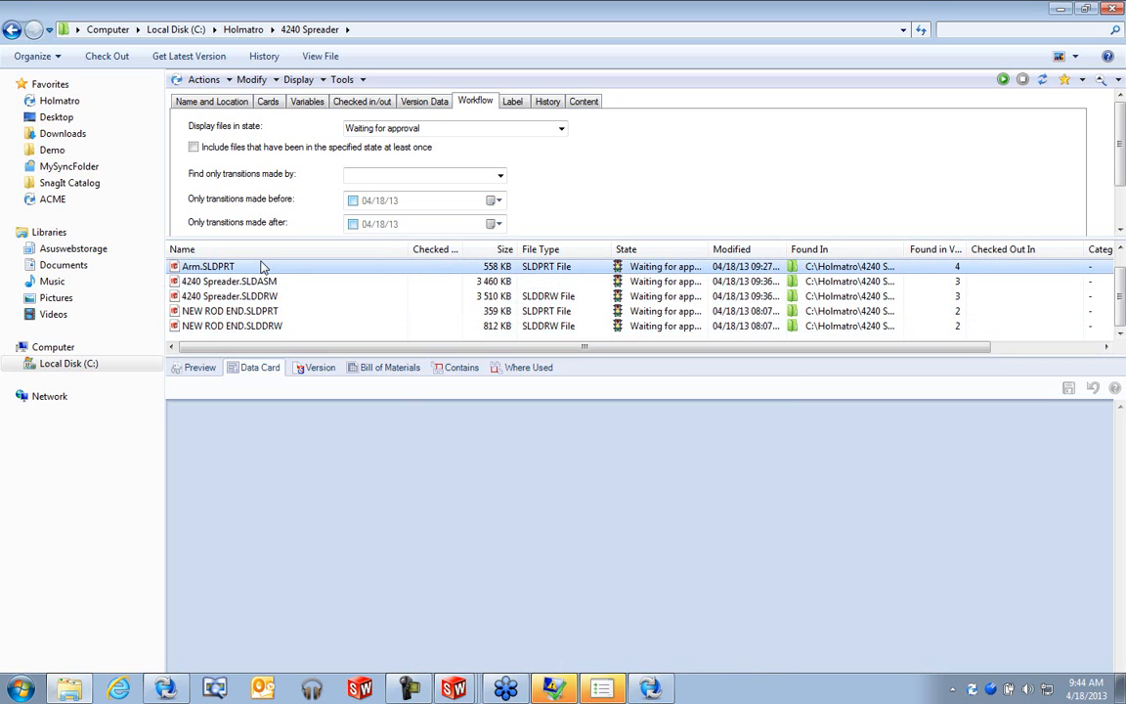
pyautogui.keyDown('shift'); pyautogui.click(269, 325); pyautogui.keyUp('shift')
pyautogui.rightClick(265, 322)
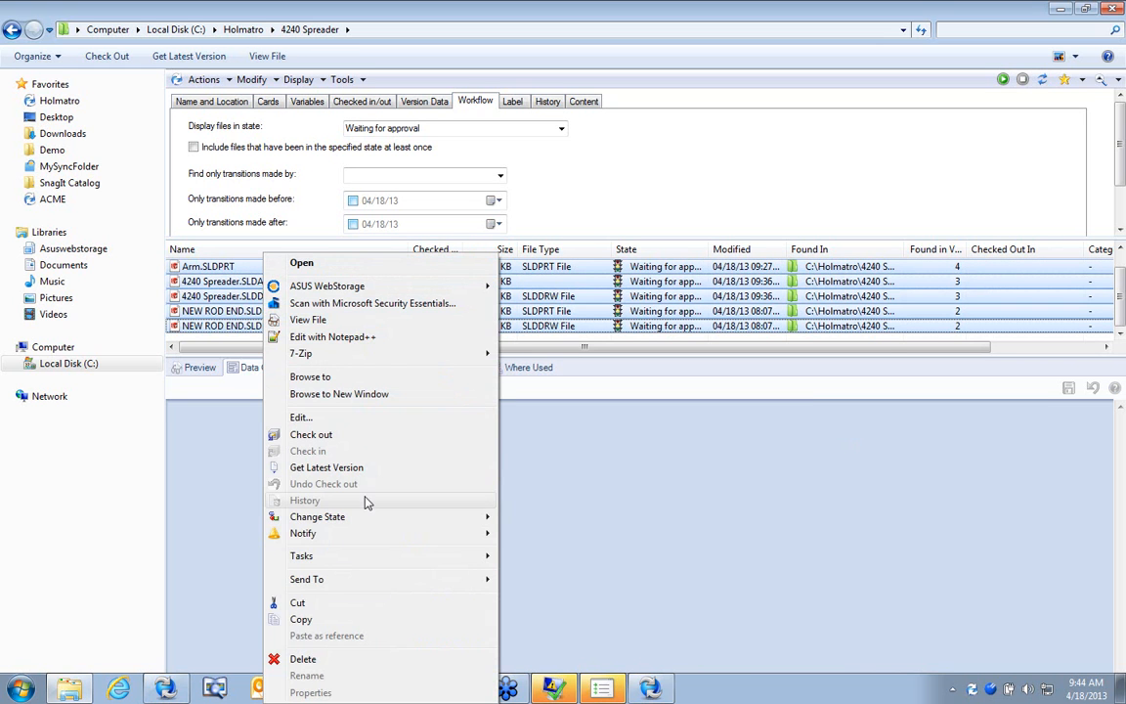
pyautogui.moveTo(414, 516)
pyautogui.click(577, 535)
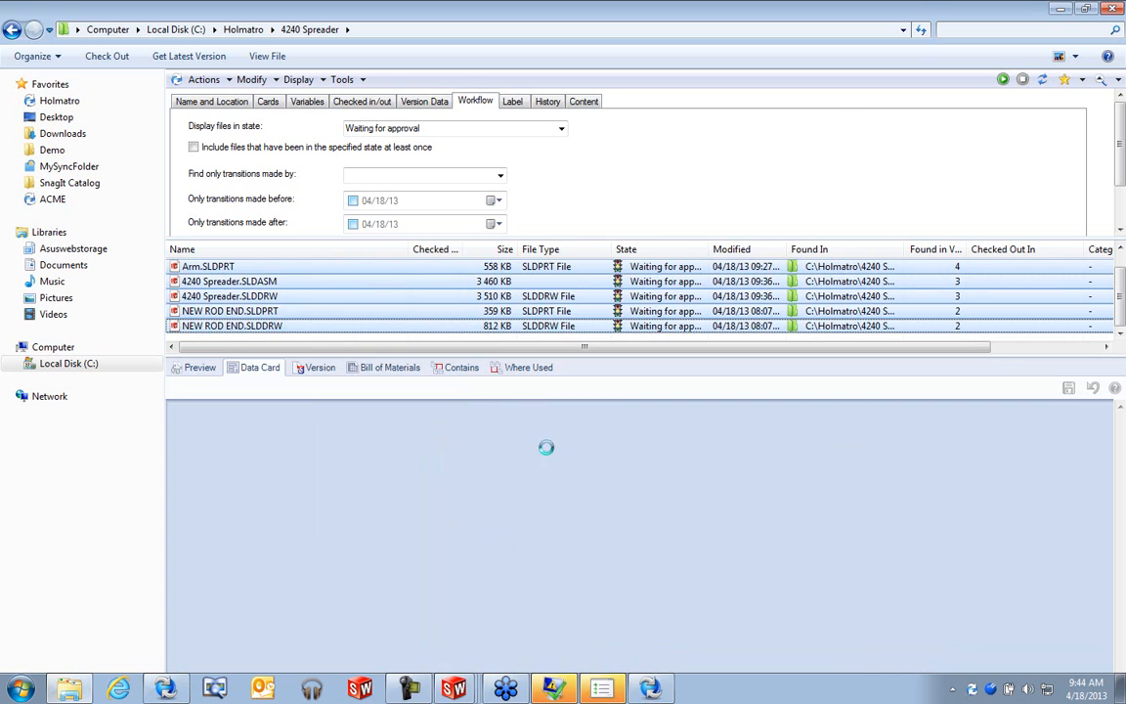
pyautogui.moveTo(576, 59); pyautogui.dragTo(576, 25)
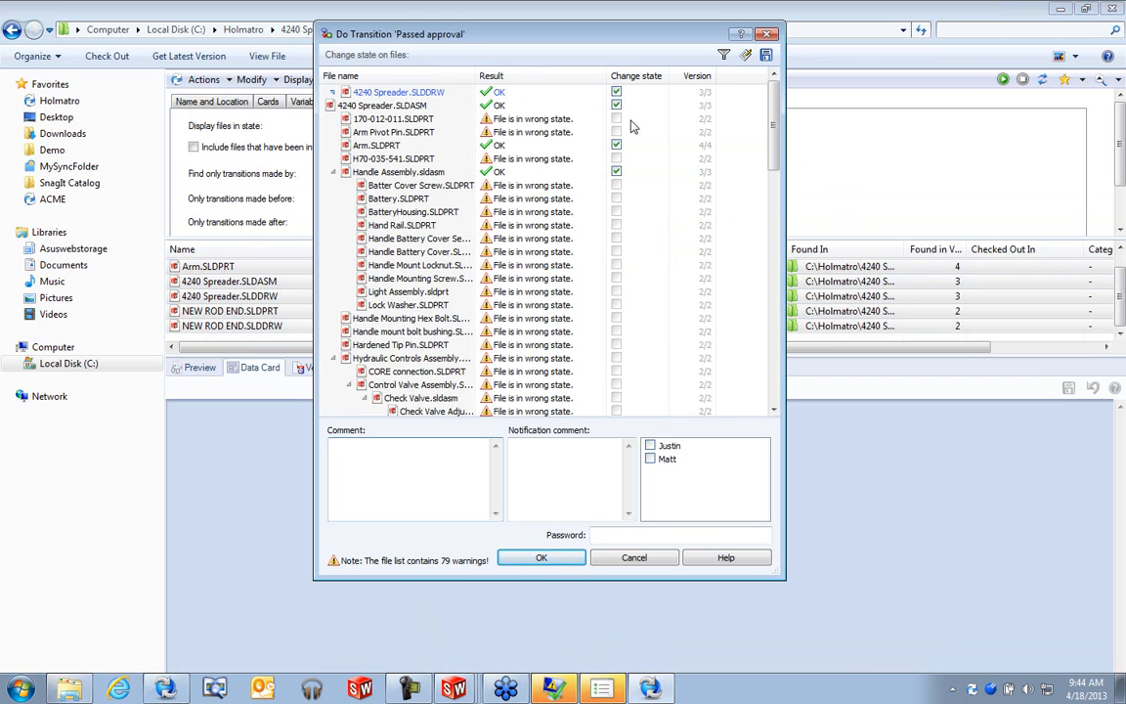
# - Enter the comment 'Approved', supply the account password, and confirm the transition
pyautogui.write('Approved')
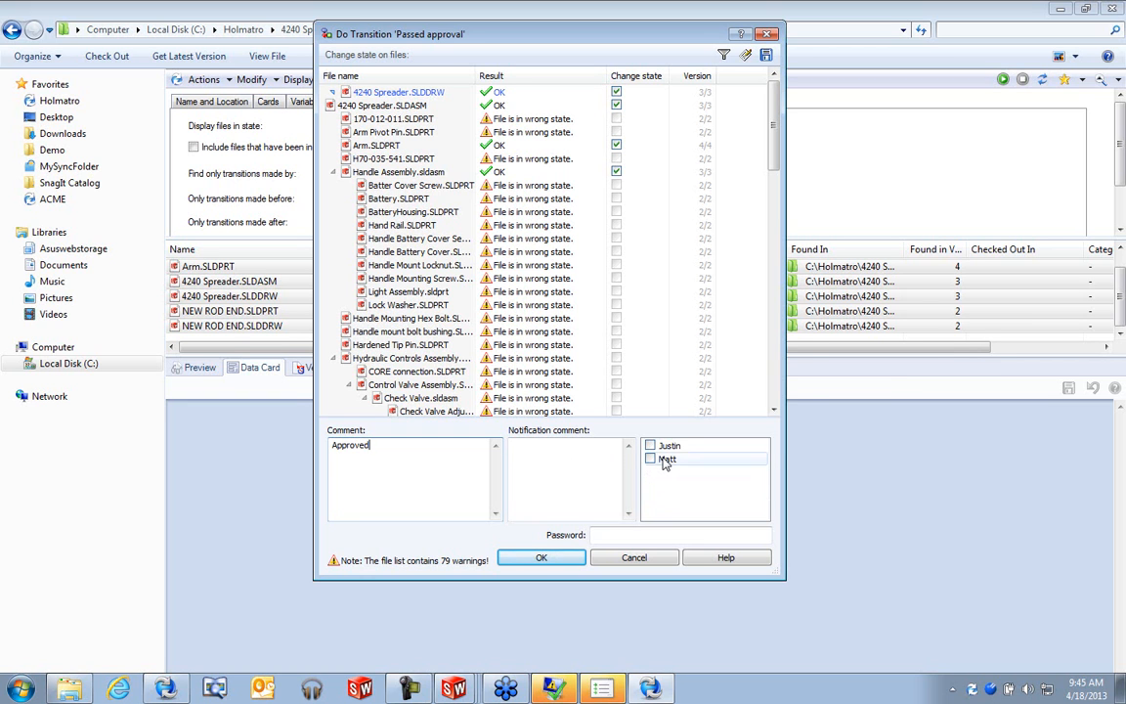
pyautogui.click(621, 535)
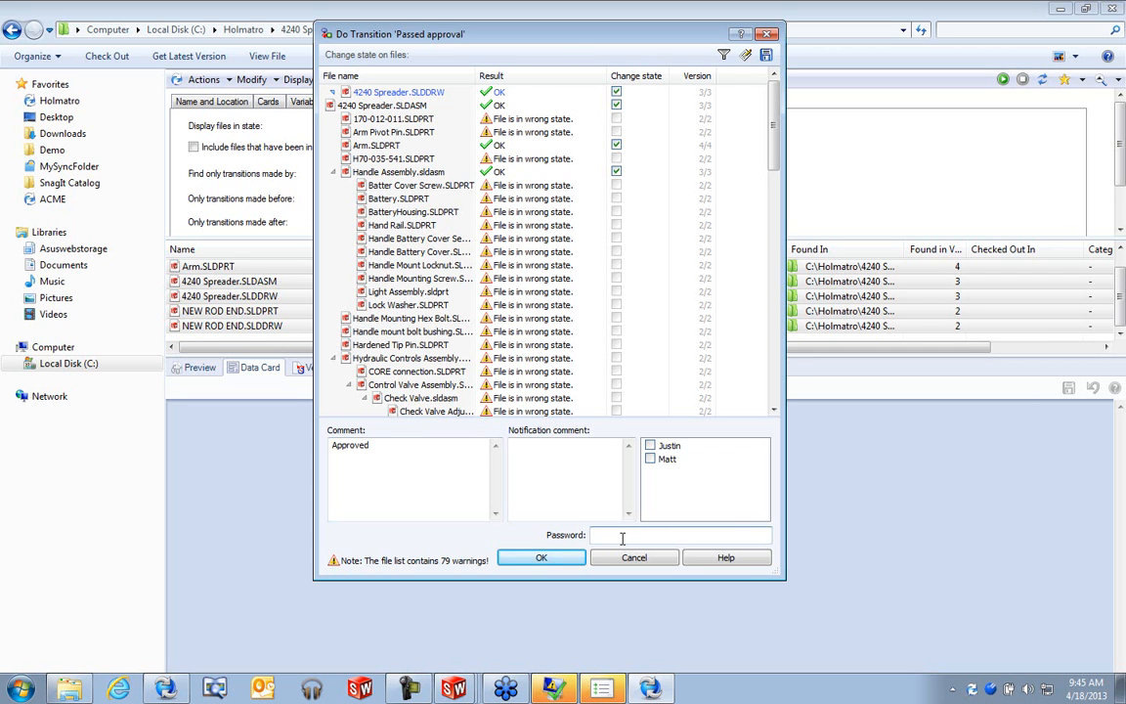
pyautogui.click(559, 563)
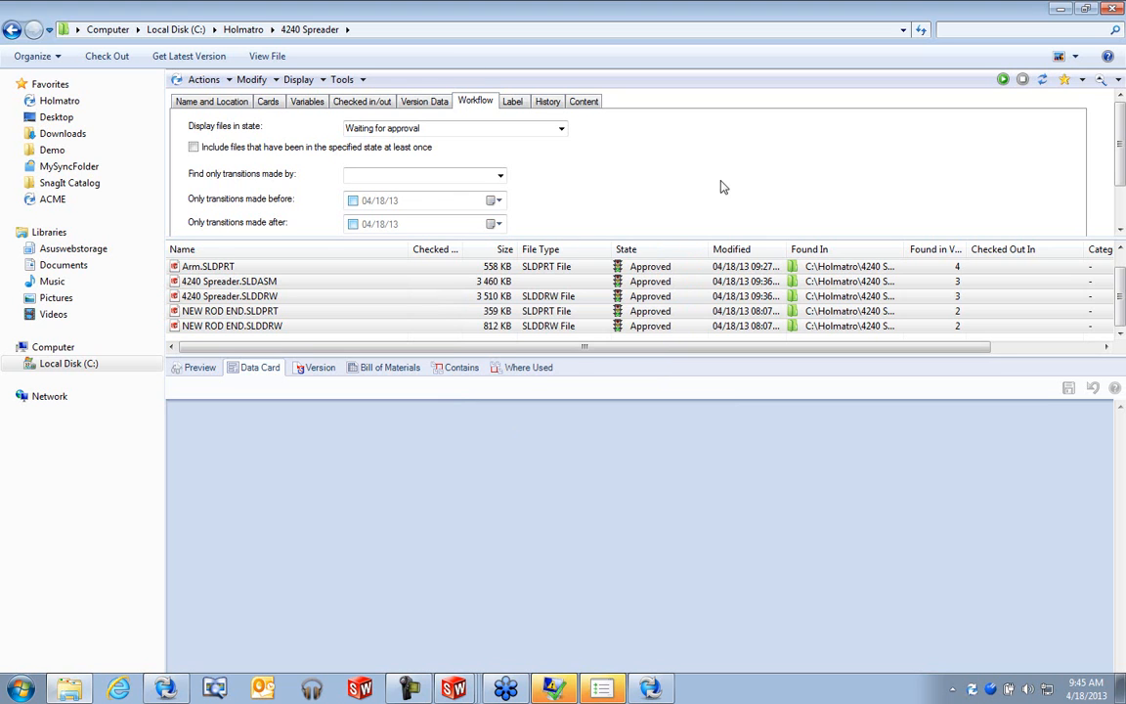
# - Close the search view to return to the 4240 Spreader folder listing
pyautogui.click(1101, 79)
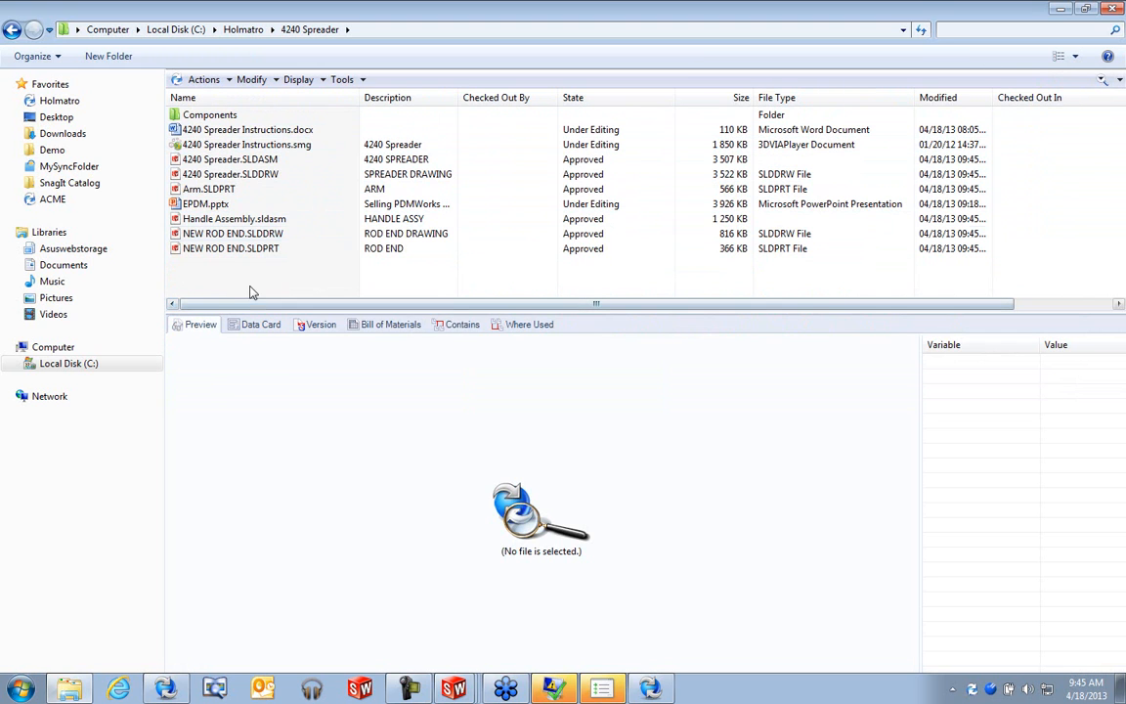
pyautogui.click(1102, 80)
pyautogui.click(1104, 82)
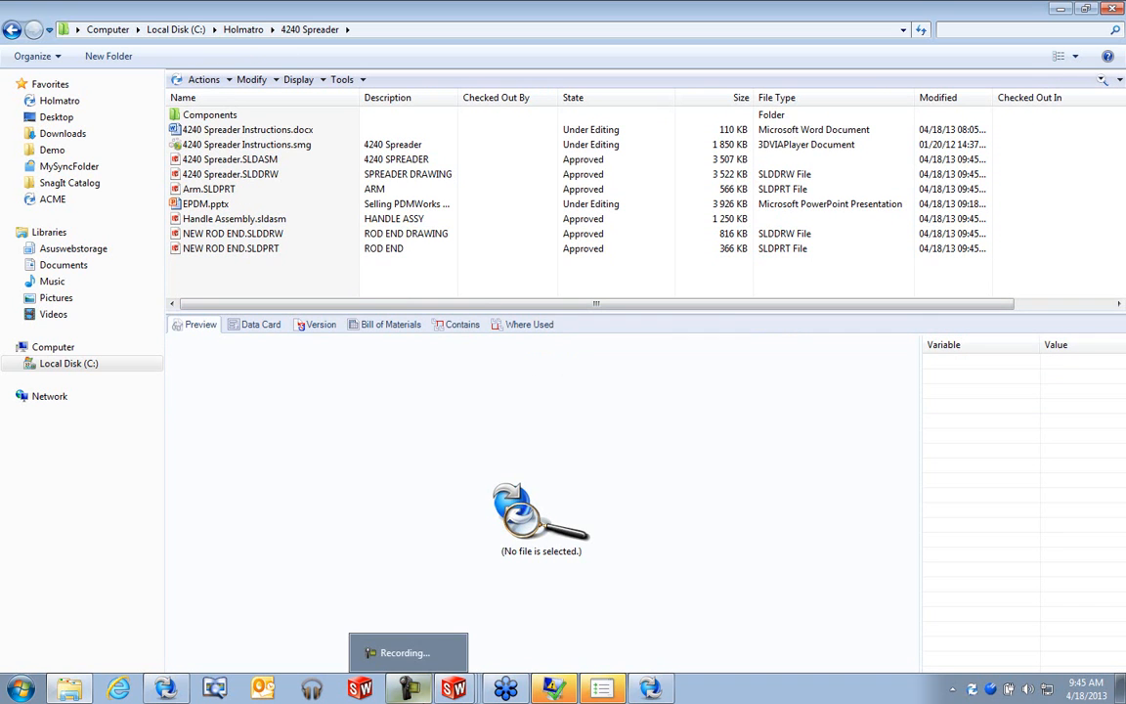
pyautogui.moveTo(452, 691)
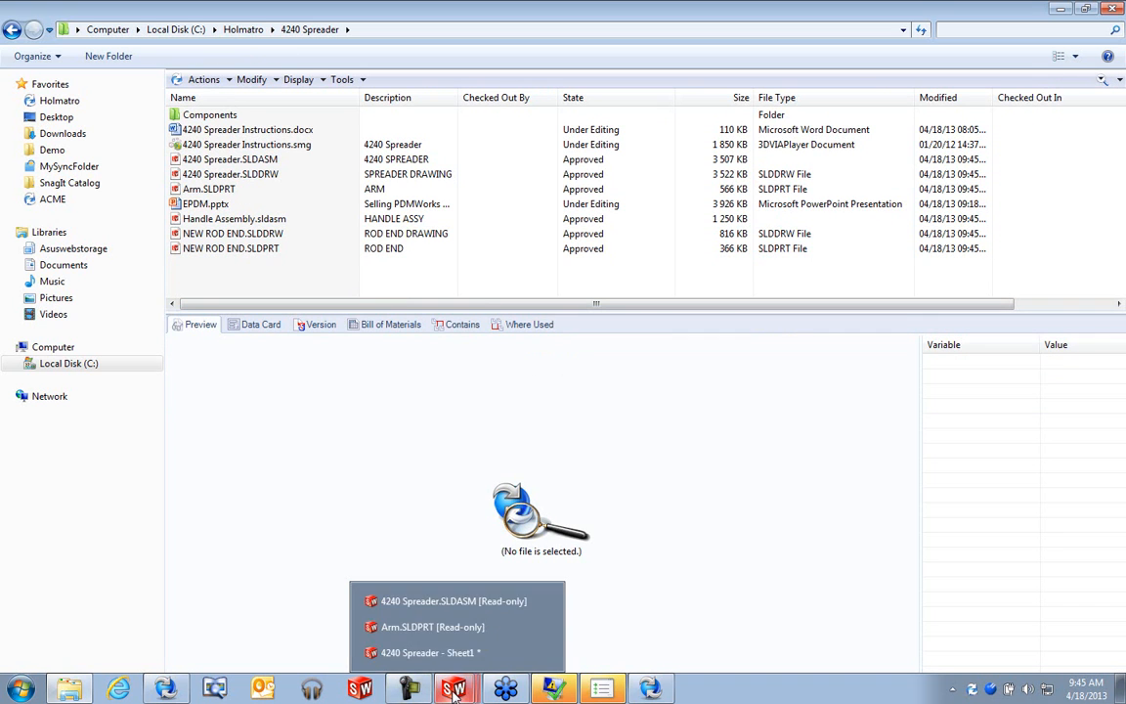
# - Switch to the 4240 Spreader.SLDASM window in SolidWorks
pyautogui.click(459, 601)
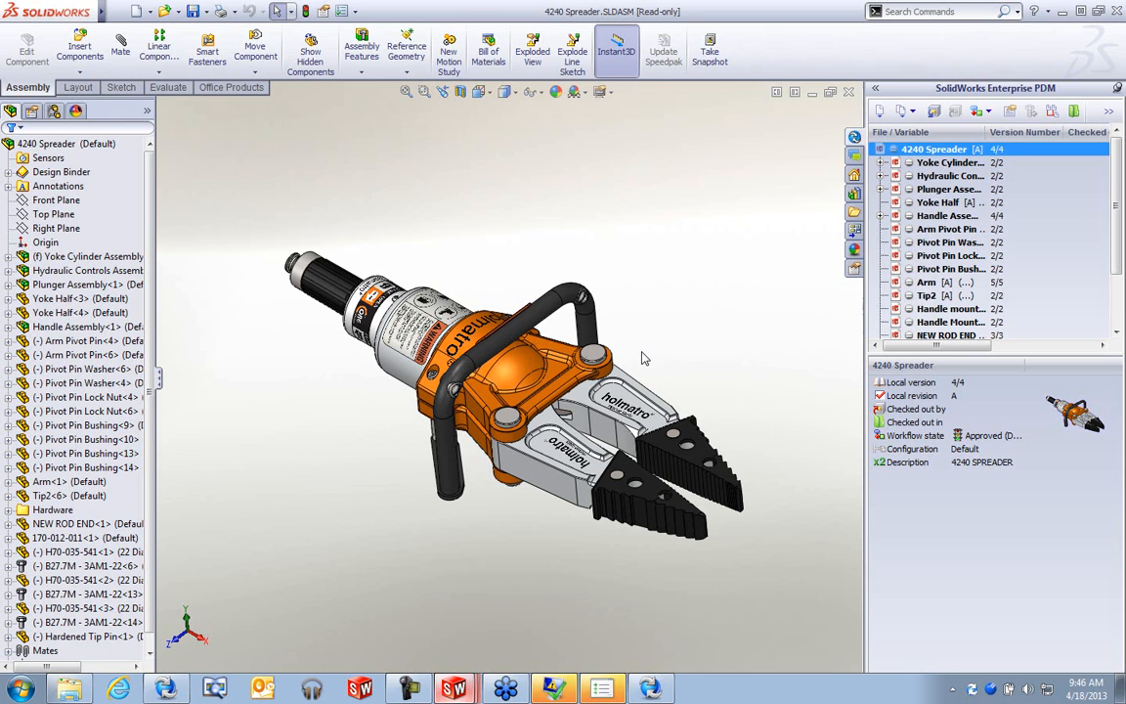
# - Open the Arm component as its own part, accepting the read-only warning
pyautogui.click(567, 363)
pyautogui.click(664, 309)
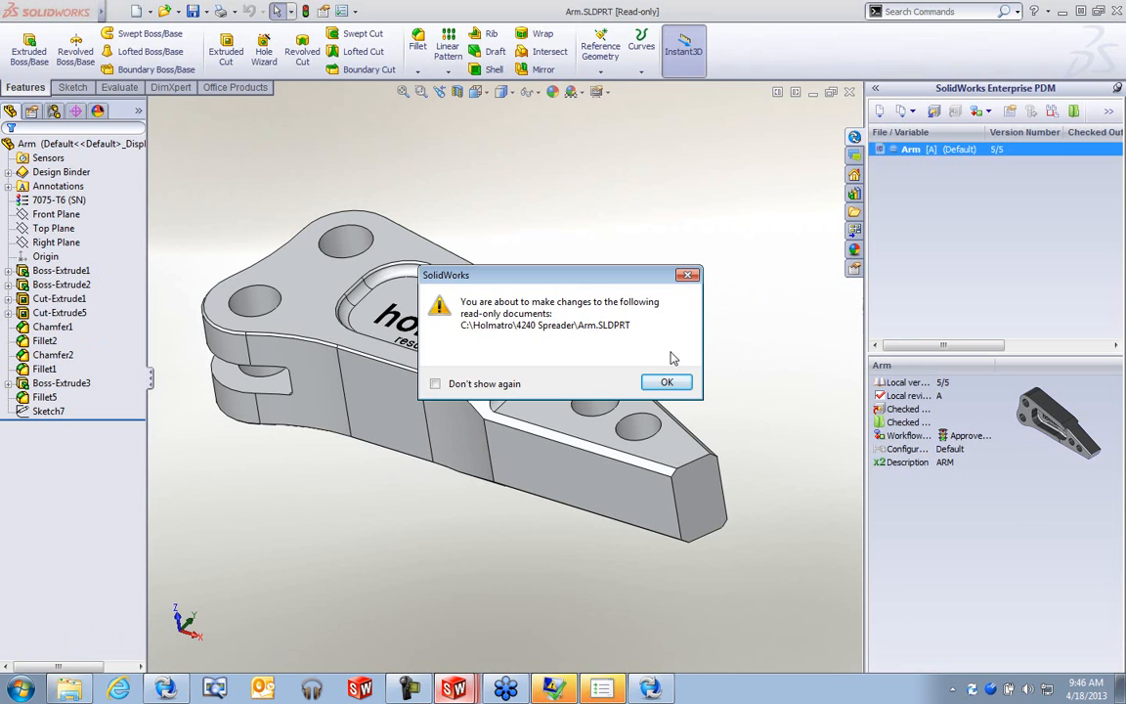
pyautogui.click(668, 382)
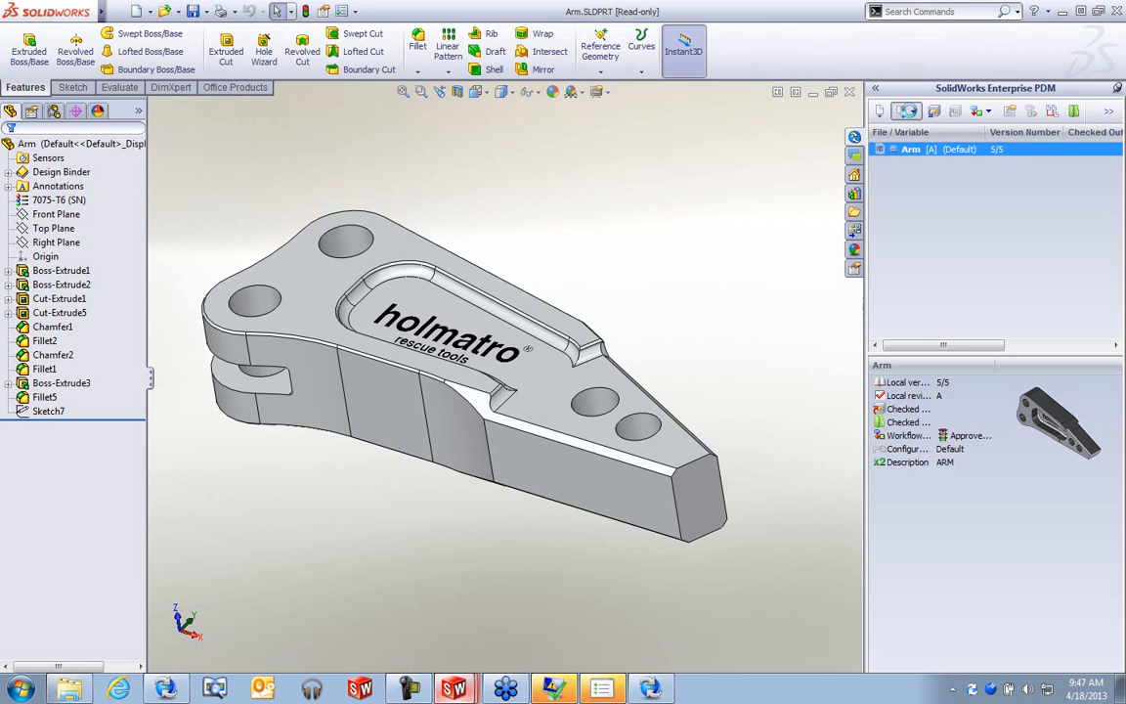
# - Get Arm version 1 from the vault and orbit it to inspect the underside and logo
pyautogui.click(908, 110)
pyautogui.moveTo(726, 317); pyautogui.dragTo(668, 239, button='middle')
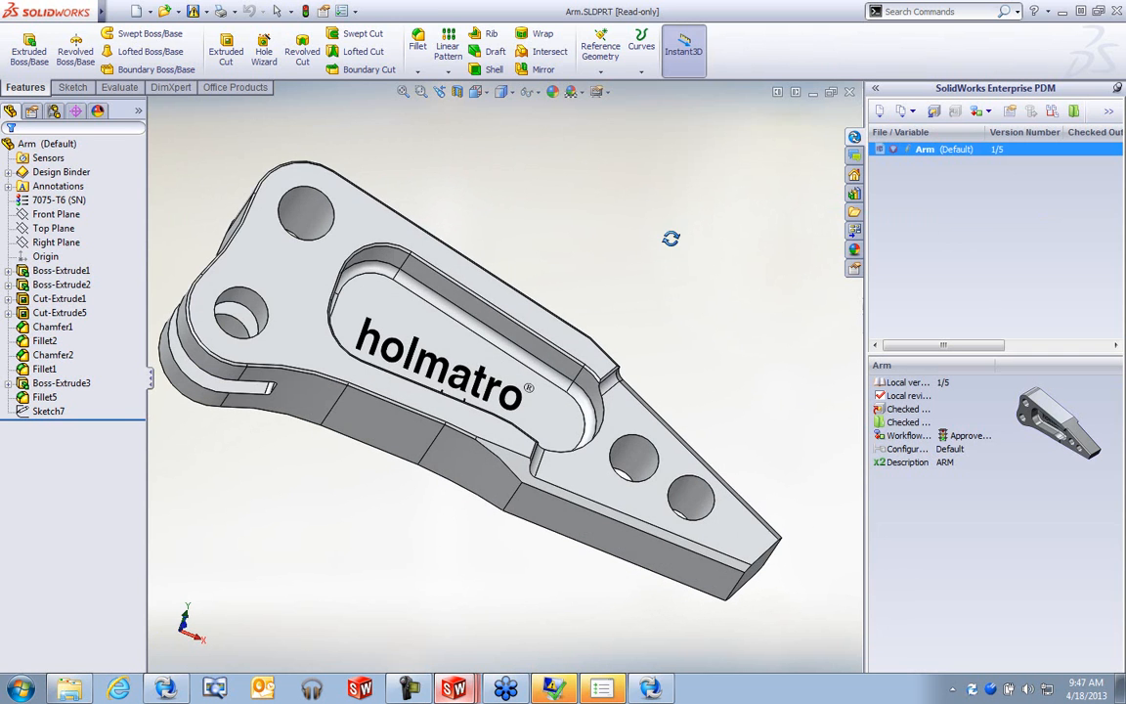
pyautogui.moveTo(573, 314); pyautogui.dragTo(431, 330, button='middle')
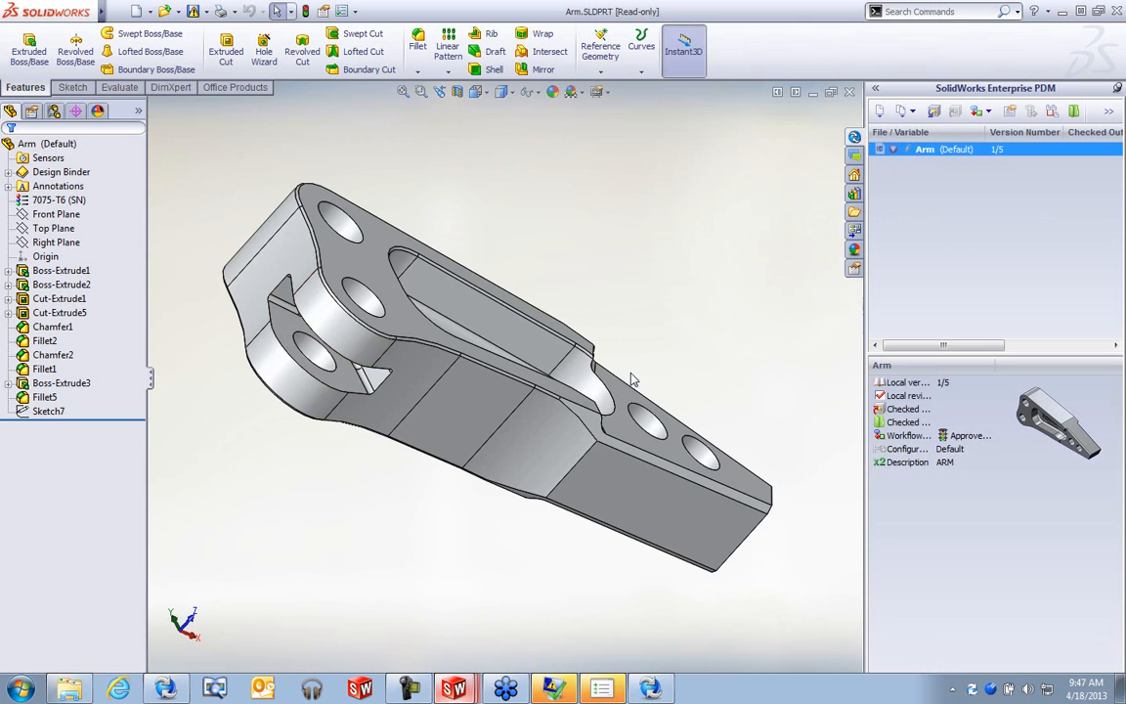
pyautogui.moveTo(745, 404); pyautogui.dragTo(649, 407, button='middle')
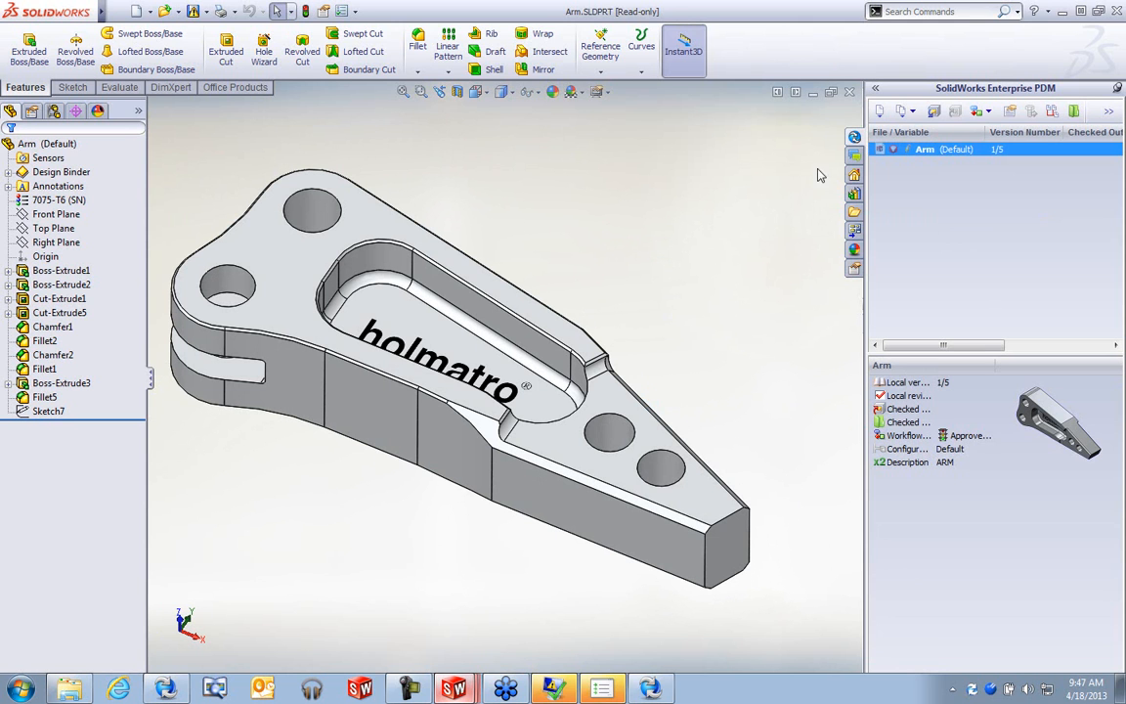
pyautogui.click(915, 223)
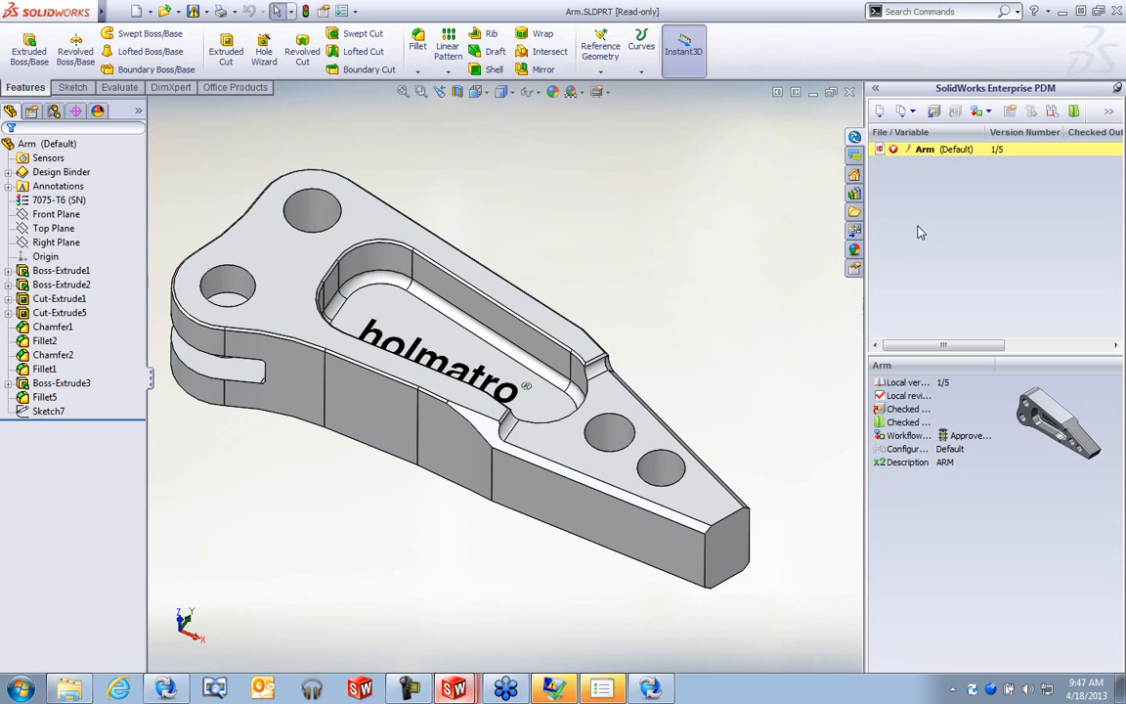
# - Load version 4 'changed web thickness' from the vault and orbit it to compare
pyautogui.click(911, 110)
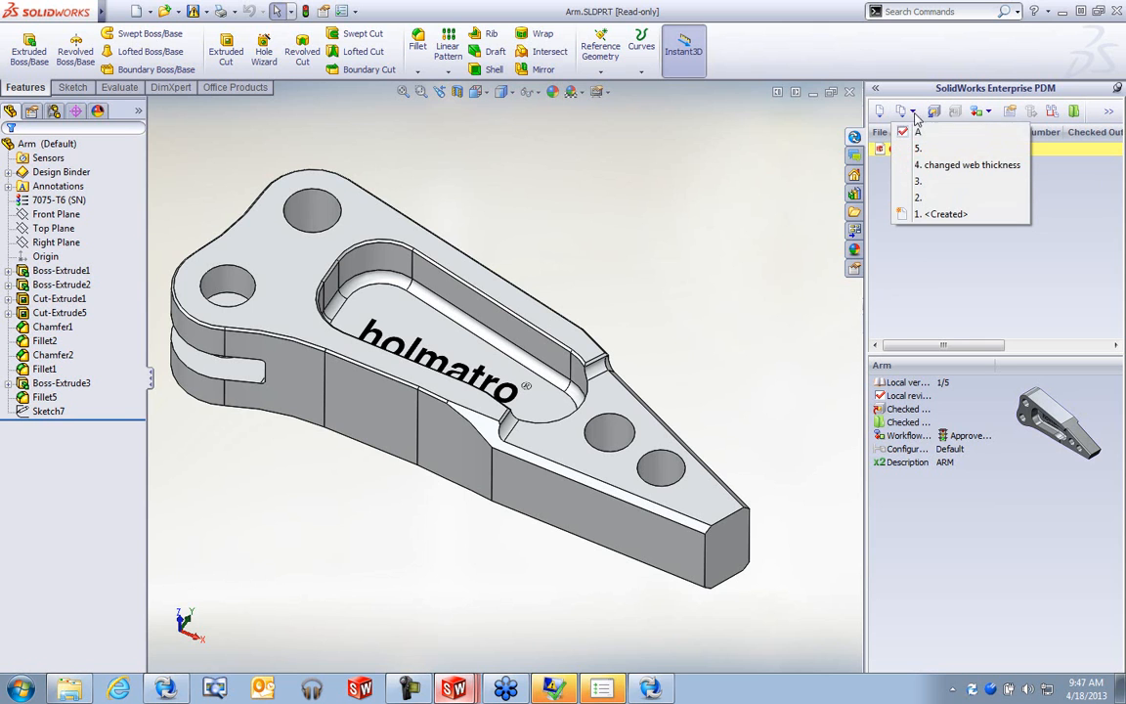
pyautogui.click(964, 168)
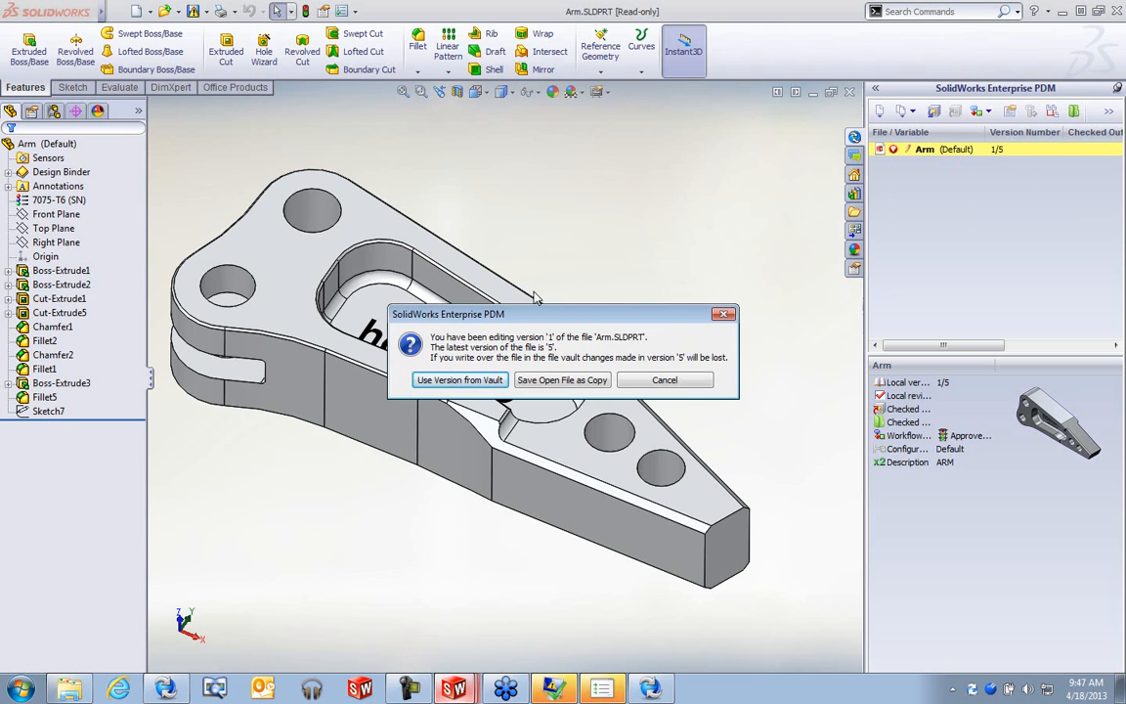
pyautogui.click(460, 379)
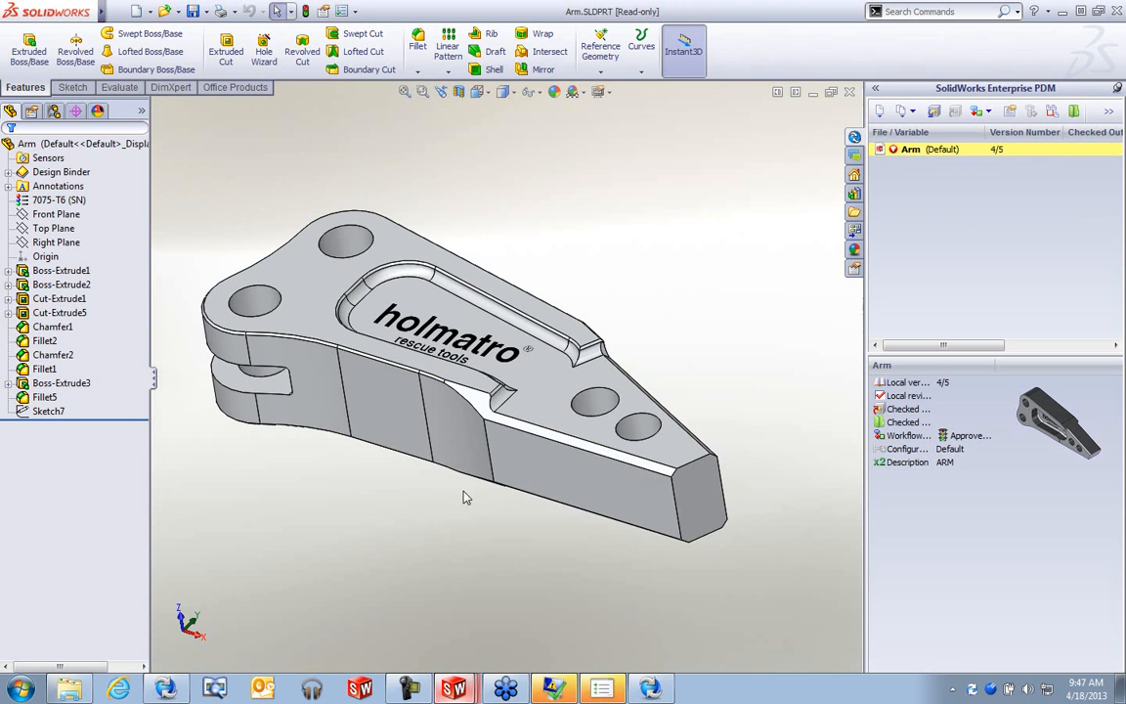
pyautogui.moveTo(523, 459)
pyautogui.mouseDown(button='middle')
pyautogui.moveTo(661, 392)
pyautogui.moveTo(578, 391)
pyautogui.moveTo(533, 442)
pyautogui.mouseUp(button='middle')
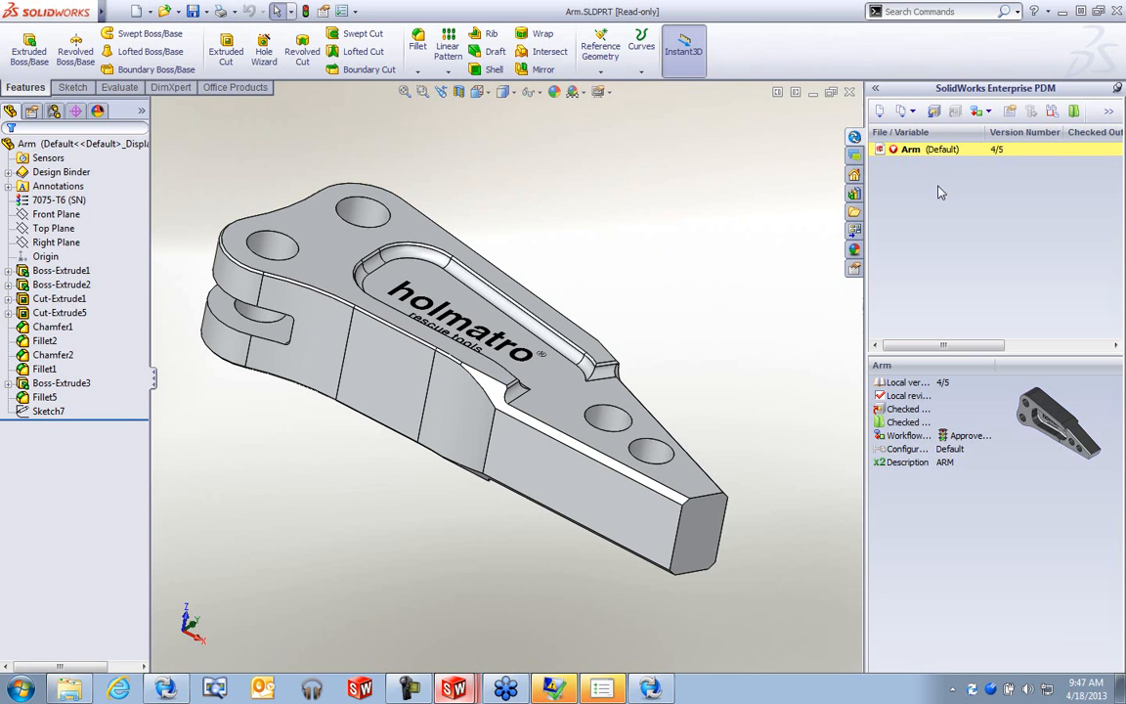
# - Start a Documents comparison with Arm.SLDPRT as reference, within the Enterprise PDM vault
pyautogui.click(979, 13)
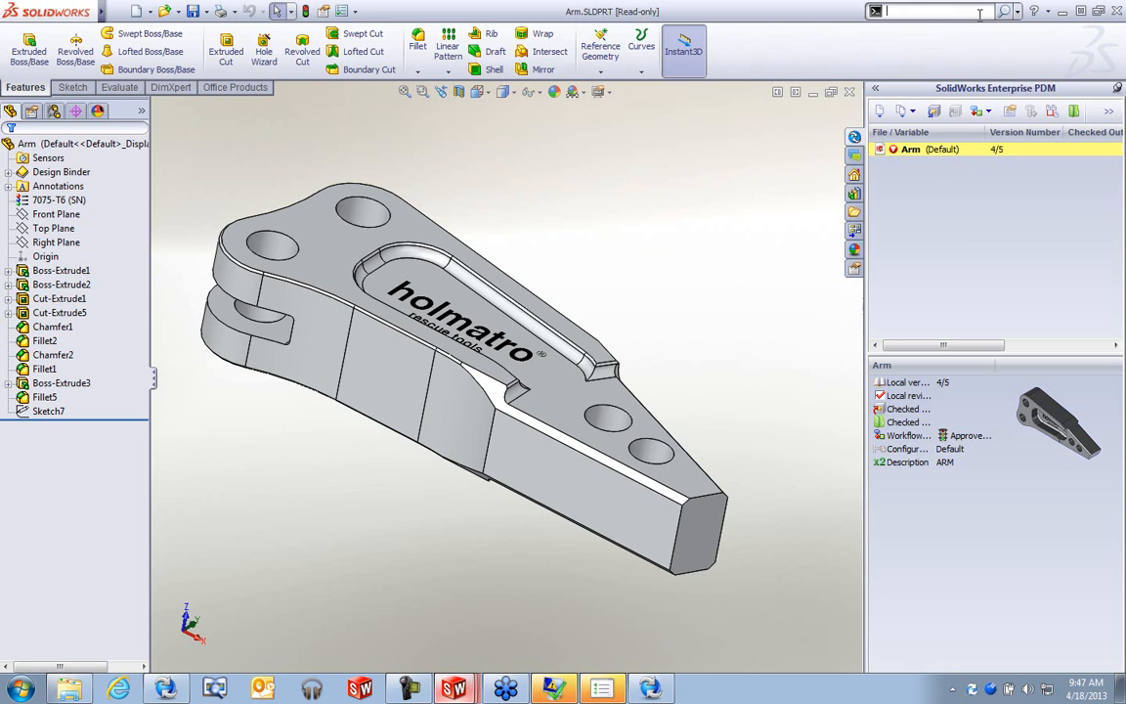
pyautogui.write('compar')
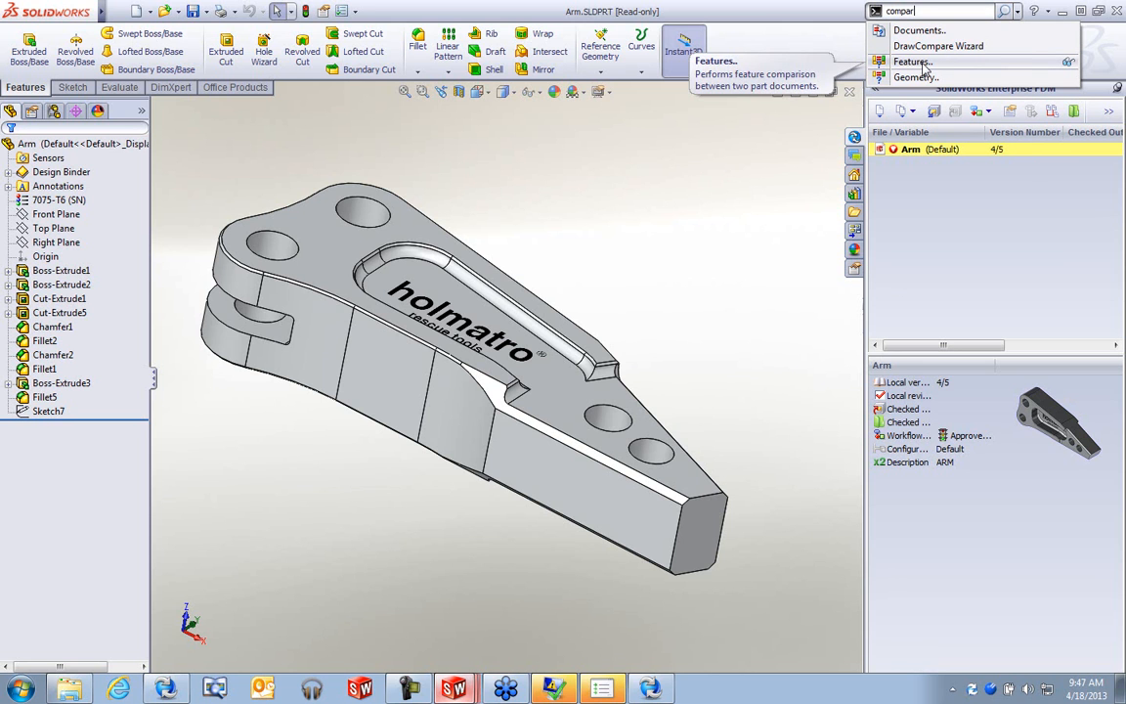
pyautogui.click(919, 63)
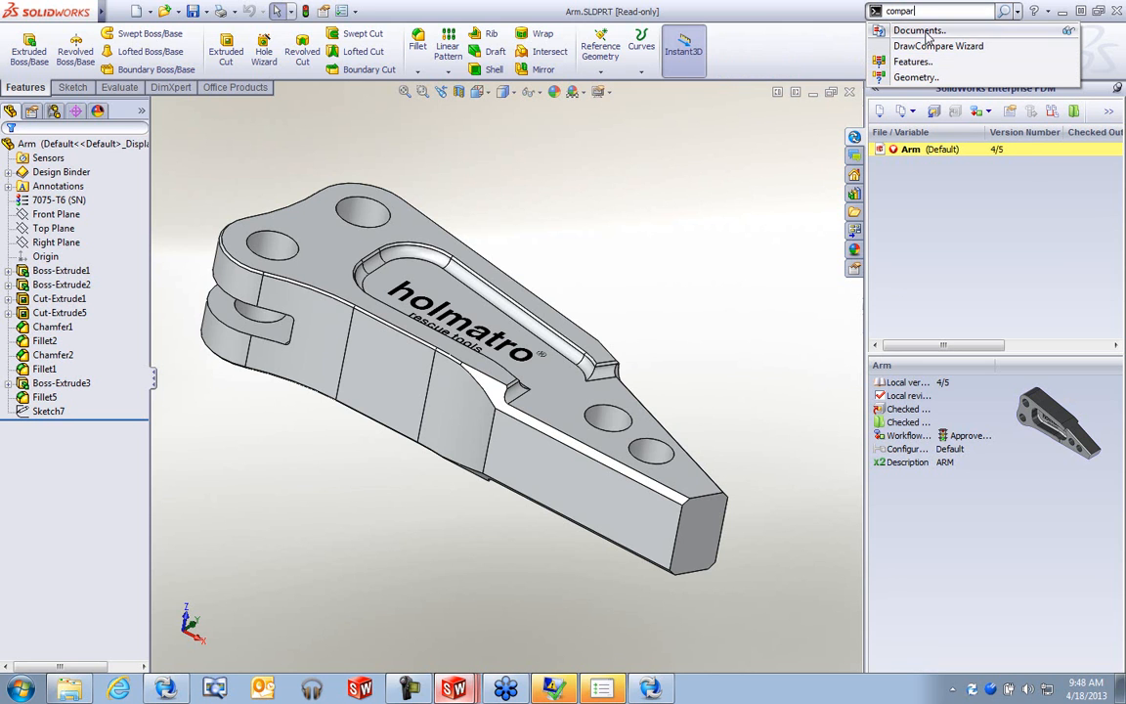
pyautogui.click(1100, 138)
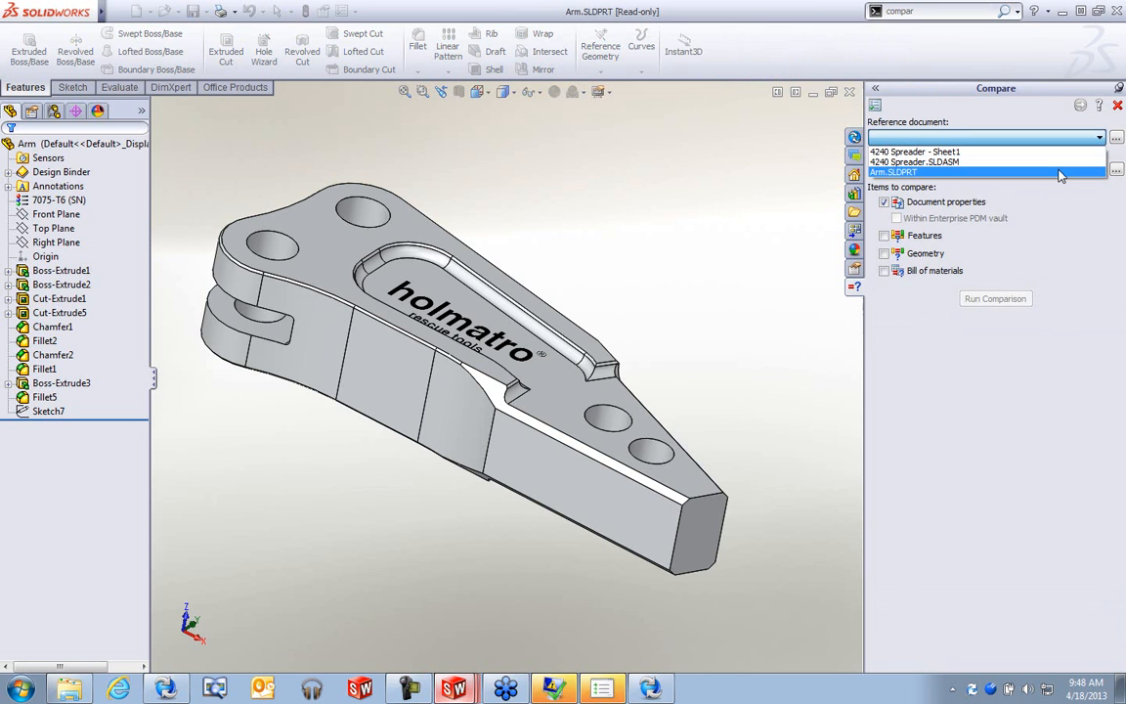
pyautogui.click(1060, 173)
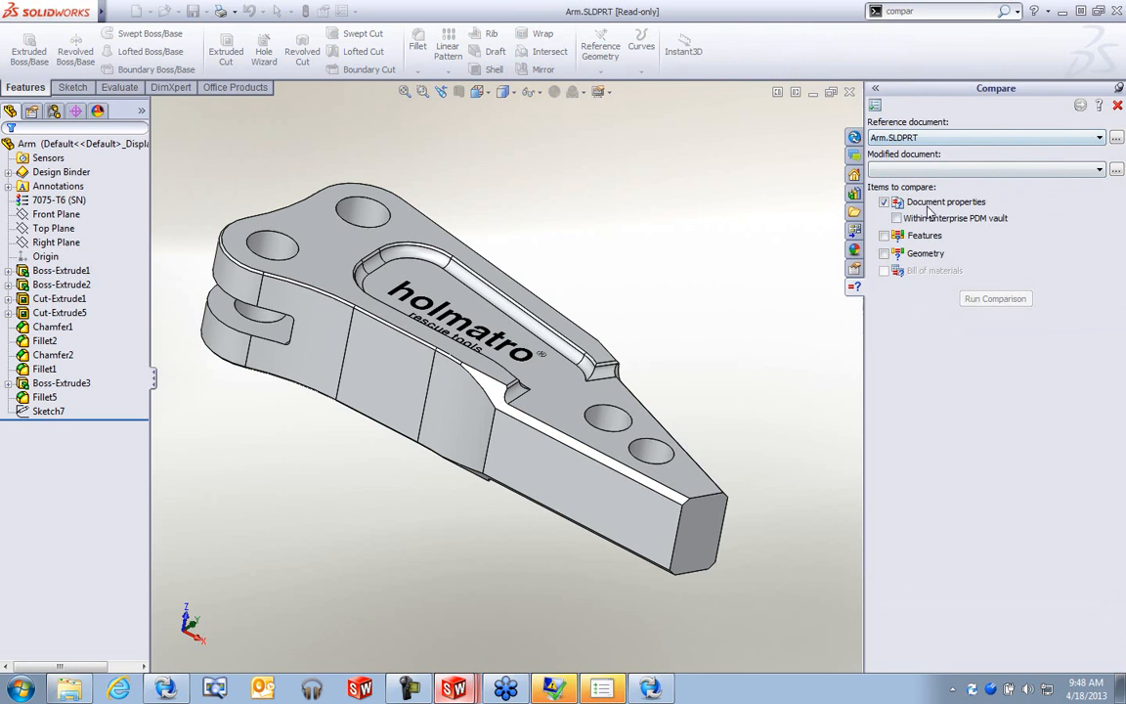
pyautogui.click(896, 218)
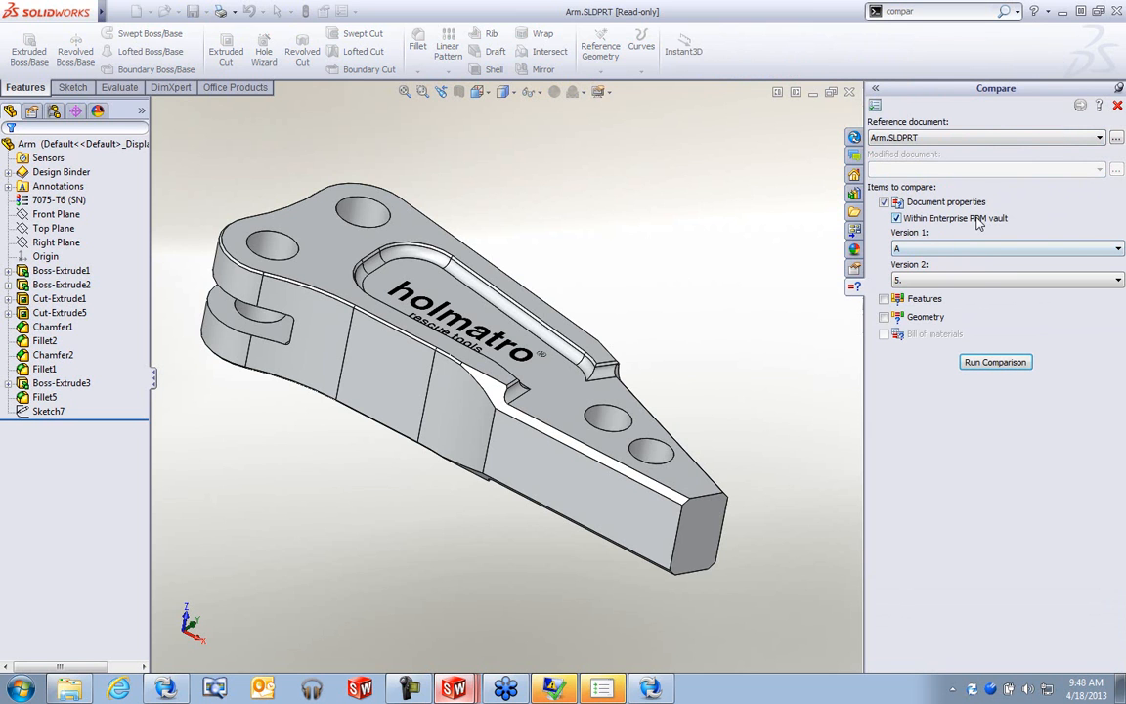
# - Set Version 2 to 1 <Created>, include Geometry, and run the comparison
pyautogui.click(978, 282)
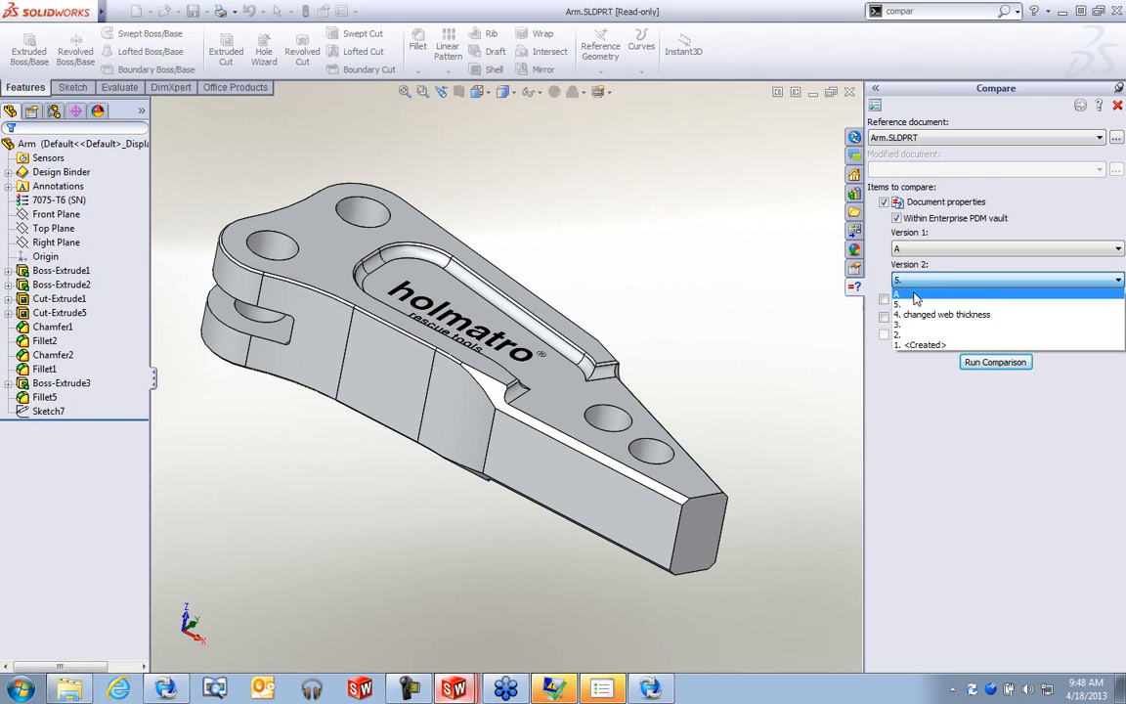
pyautogui.click(953, 275)
pyautogui.click(953, 276)
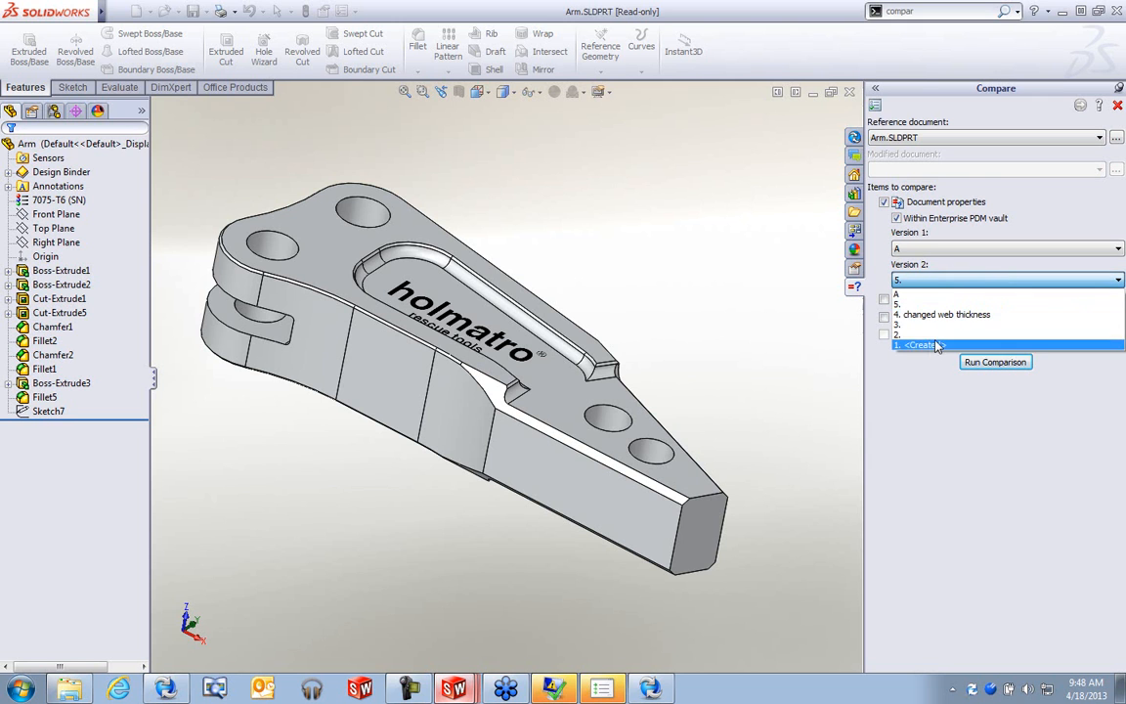
pyautogui.click(933, 346)
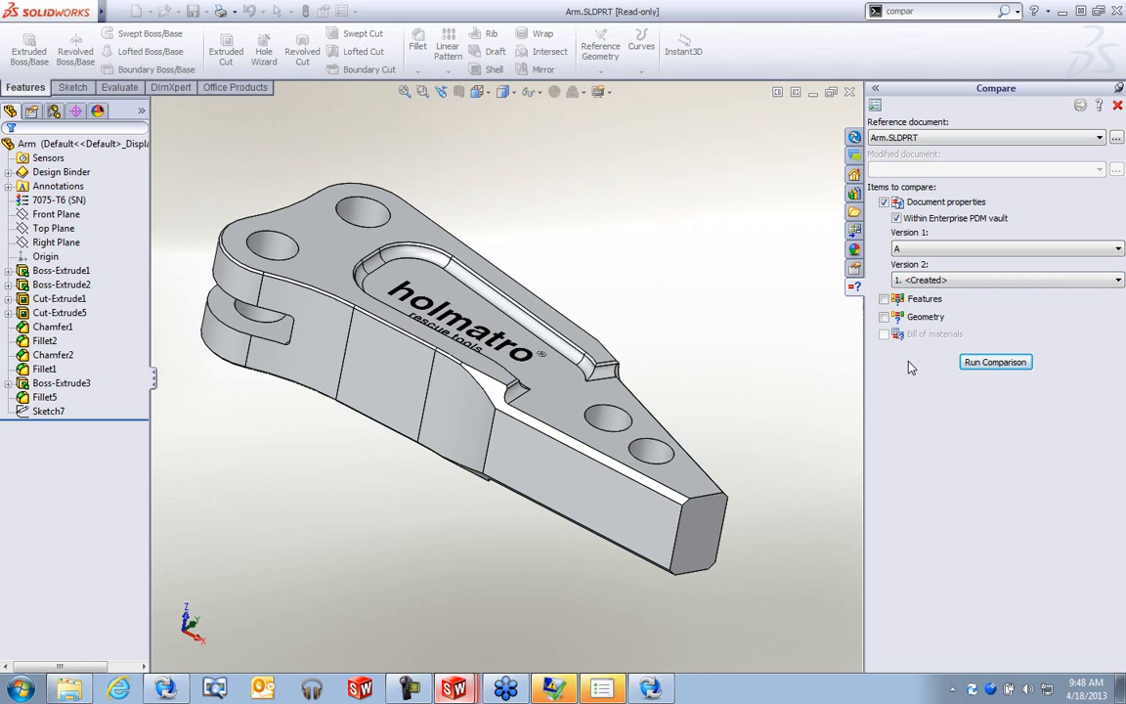
pyautogui.click(884, 316)
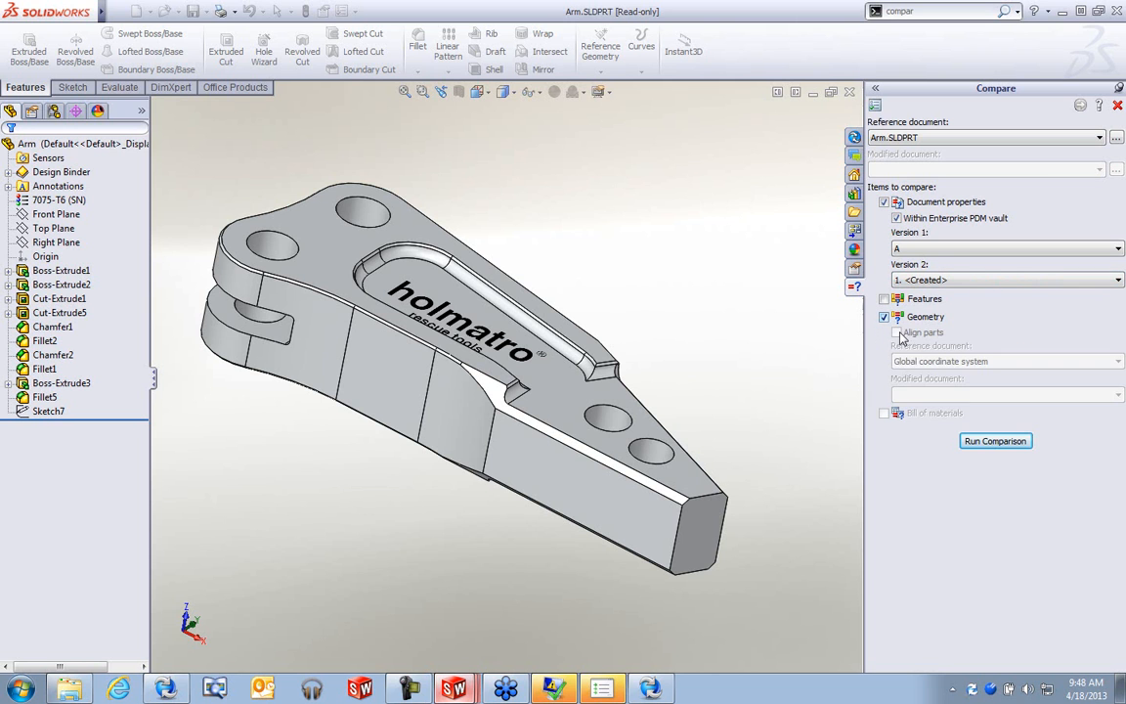
pyautogui.click(989, 442)
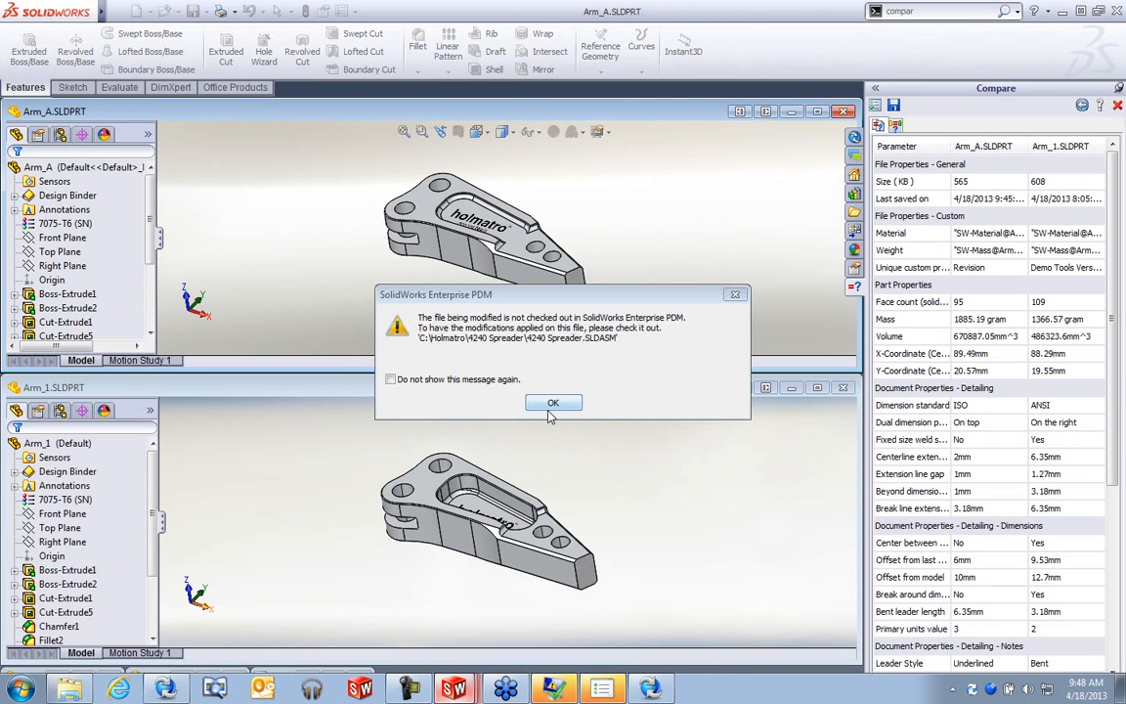
# - Dismiss both check-out warnings, inspect the Arm_A vs Arm_1 geometry comparison, and close Compare
pyautogui.click(551, 404)
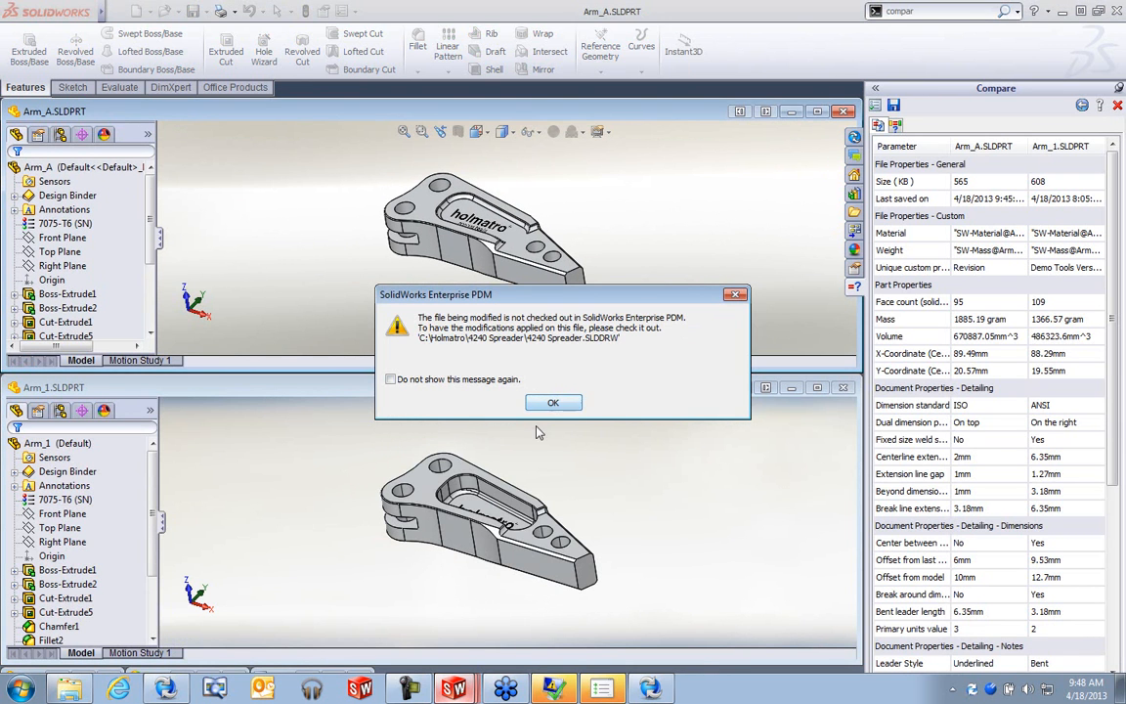
pyautogui.click(552, 402)
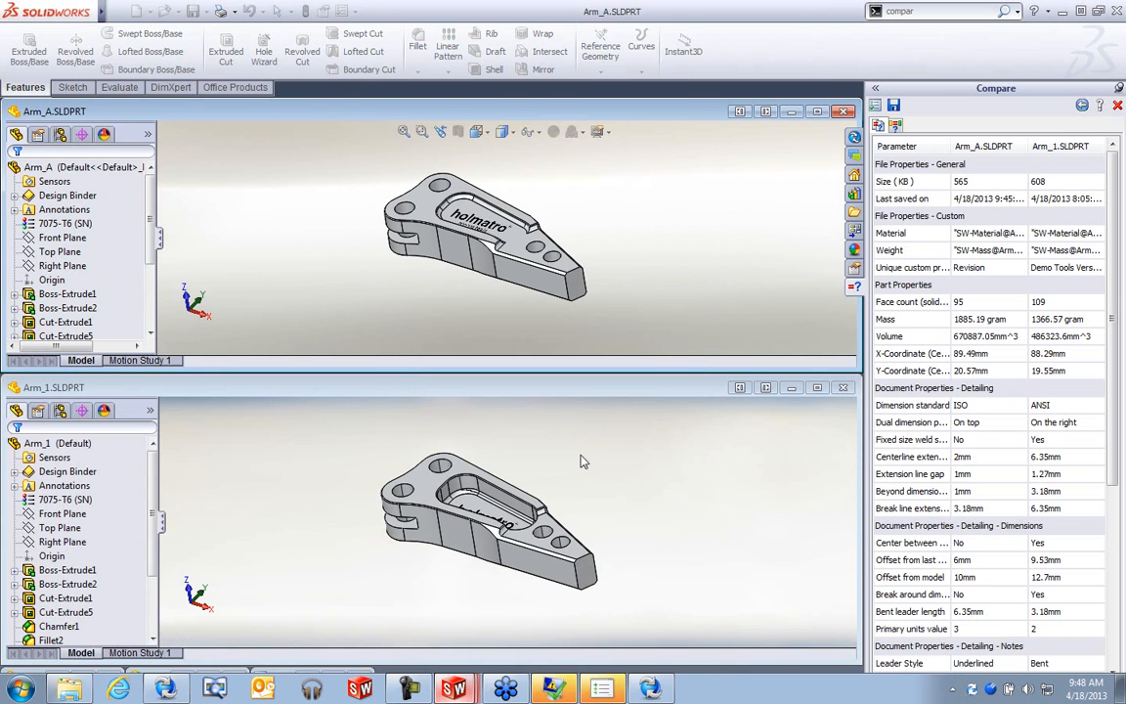
pyautogui.click(896, 126)
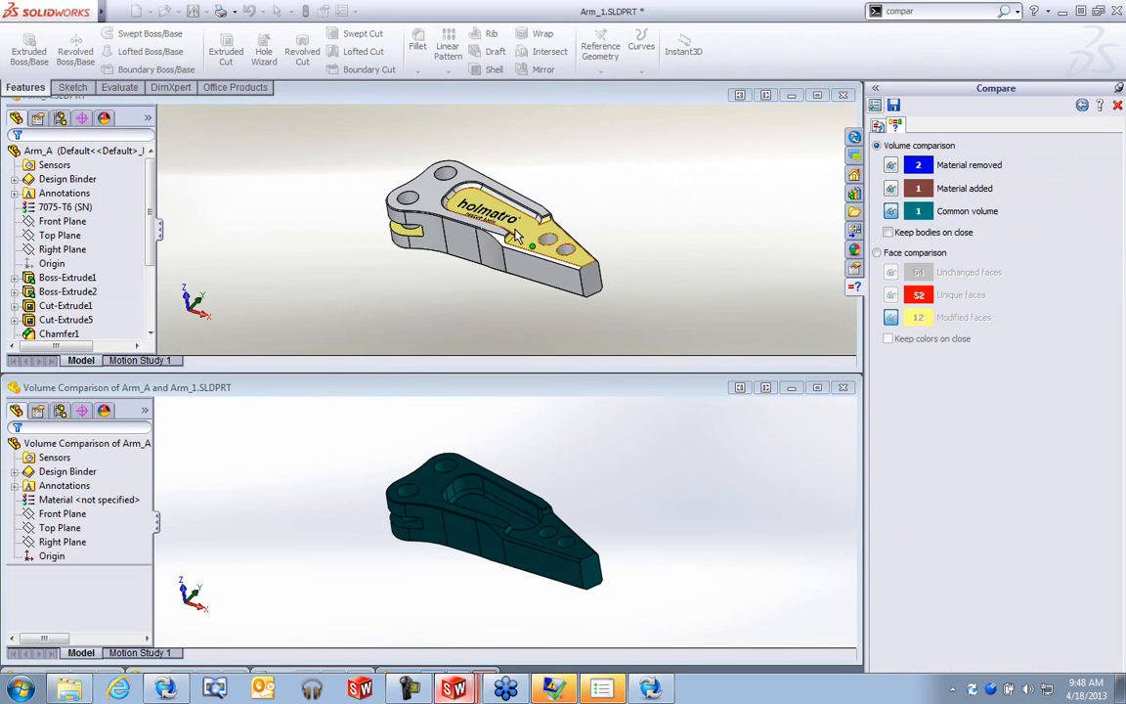
pyautogui.moveTo(477, 220); pyautogui.dragTo(502, 241, button='middle')
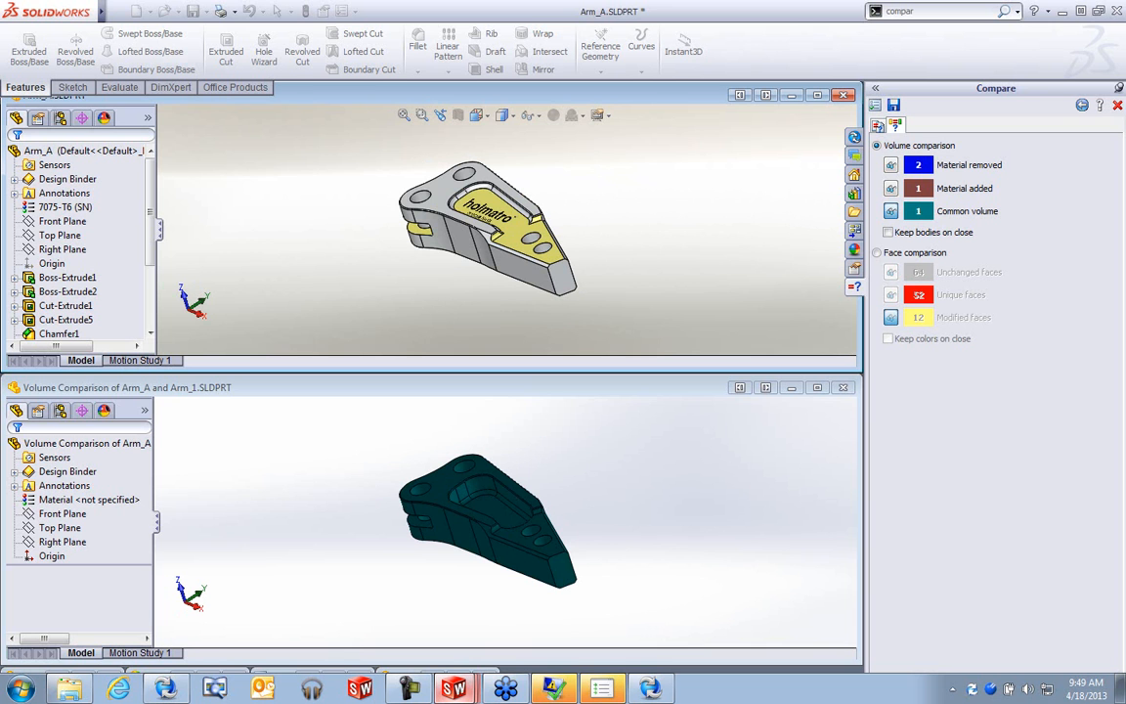
pyautogui.click(1117, 105)
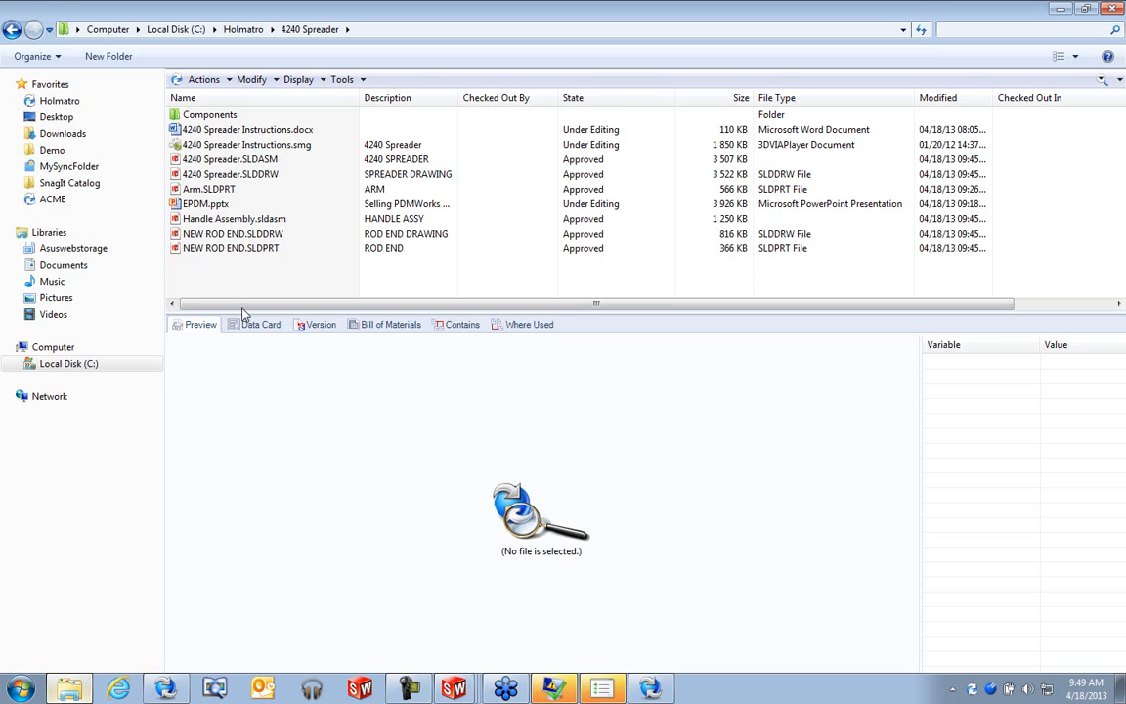
# - Select 4240 Spreader.SLDASM and view its Contains, Where Used, then Bill of Materials tabs
pyautogui.click(249, 160)
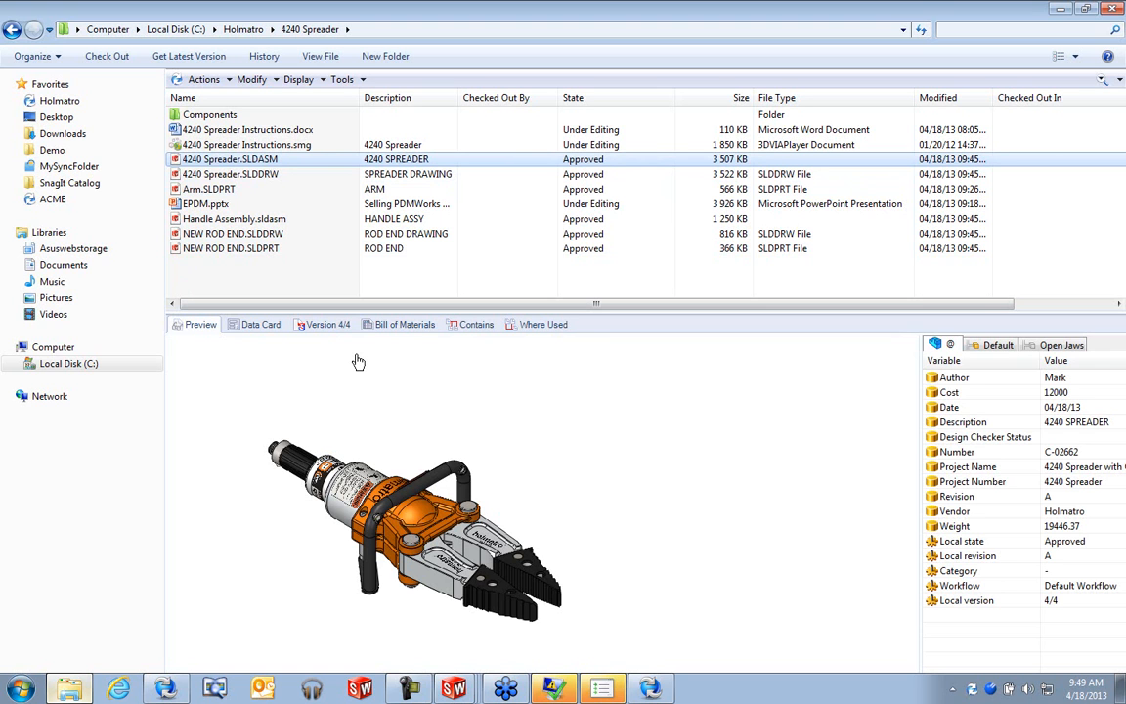
pyautogui.click(476, 325)
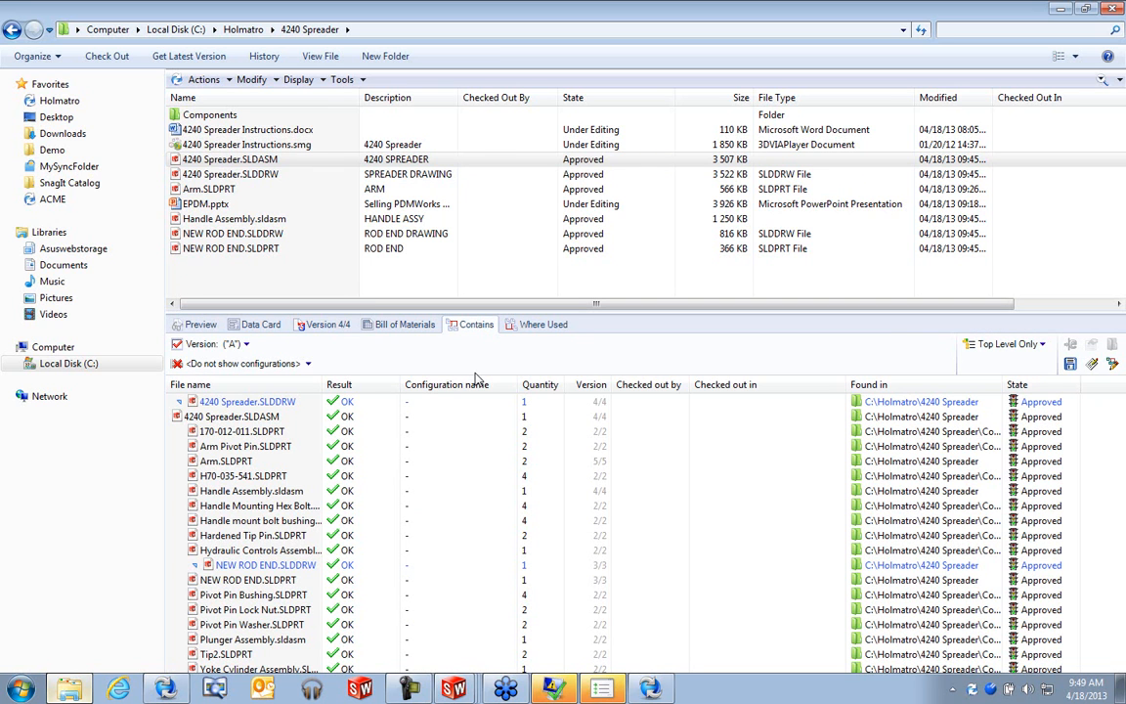
pyautogui.click(545, 324)
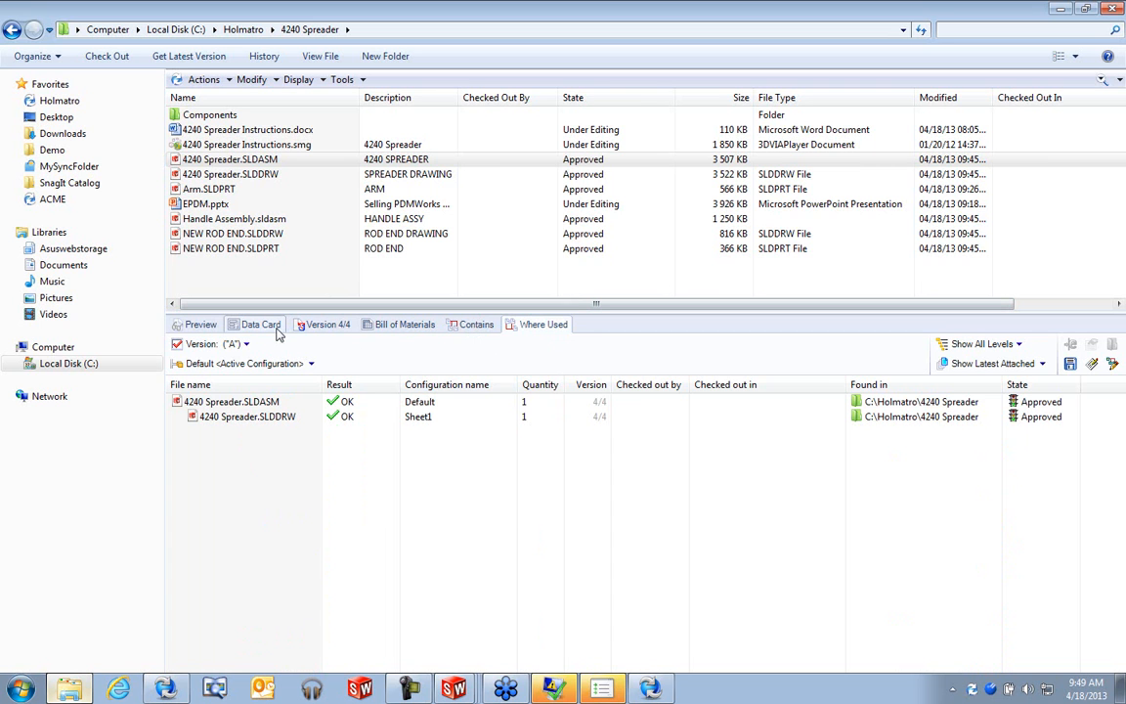
pyautogui.click(405, 324)
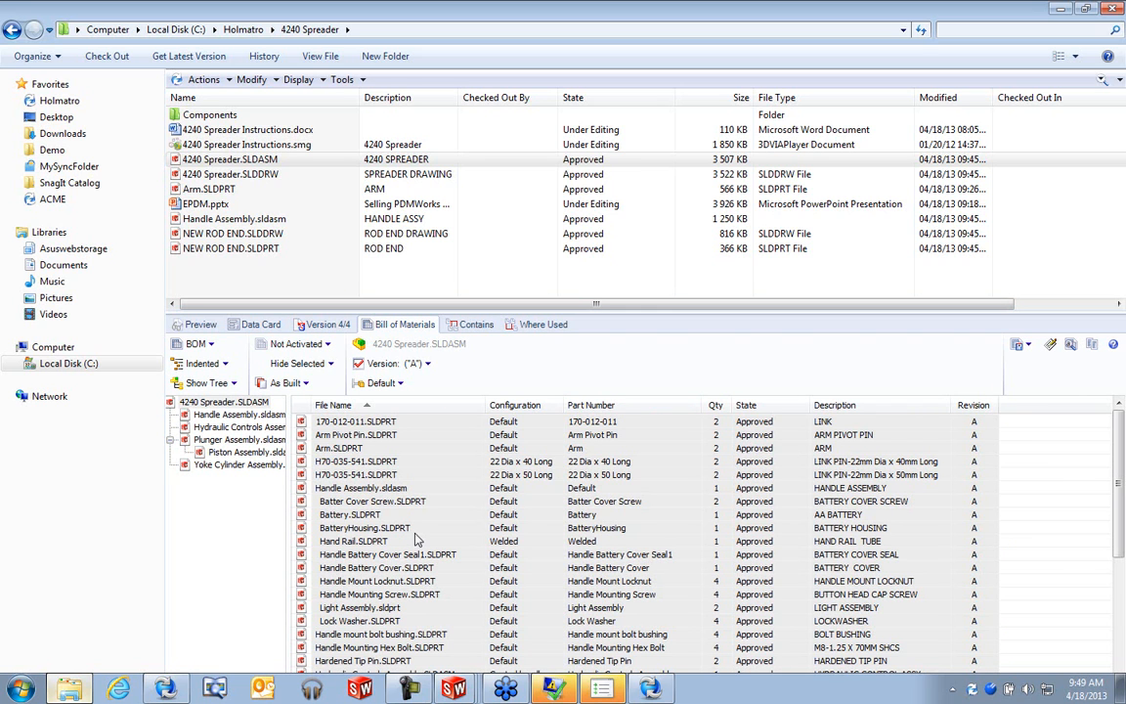
# - Keep the BOM at version A and compare it against version 3
pyautogui.click(422, 364)
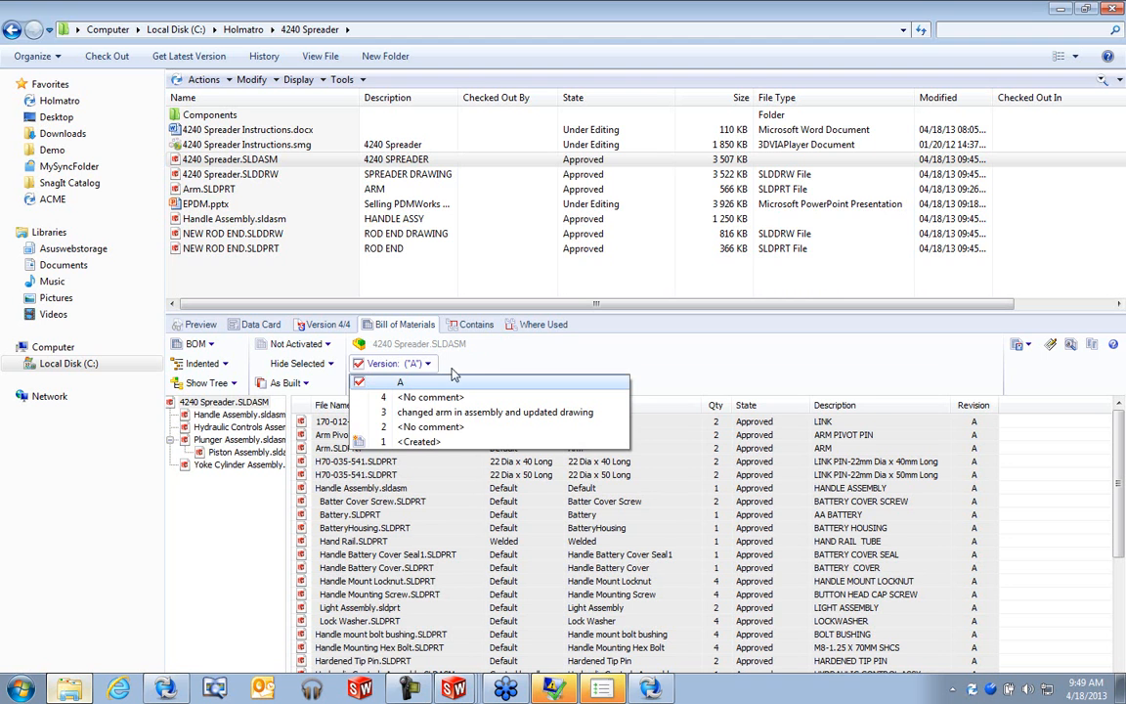
pyautogui.click(457, 363)
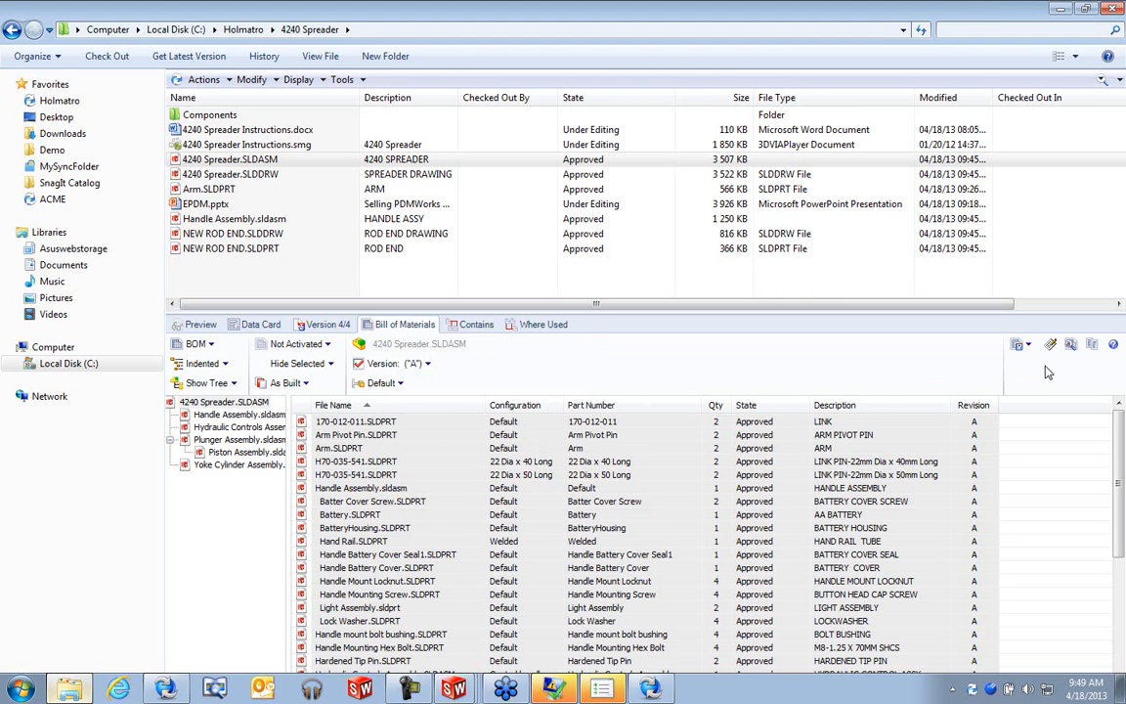
pyautogui.moveTo(1120, 447)
pyautogui.mouseDown()
pyautogui.moveTo(1122, 577)
pyautogui.moveTo(1119, 445)
pyautogui.mouseUp()
pyautogui.click(1091, 347)
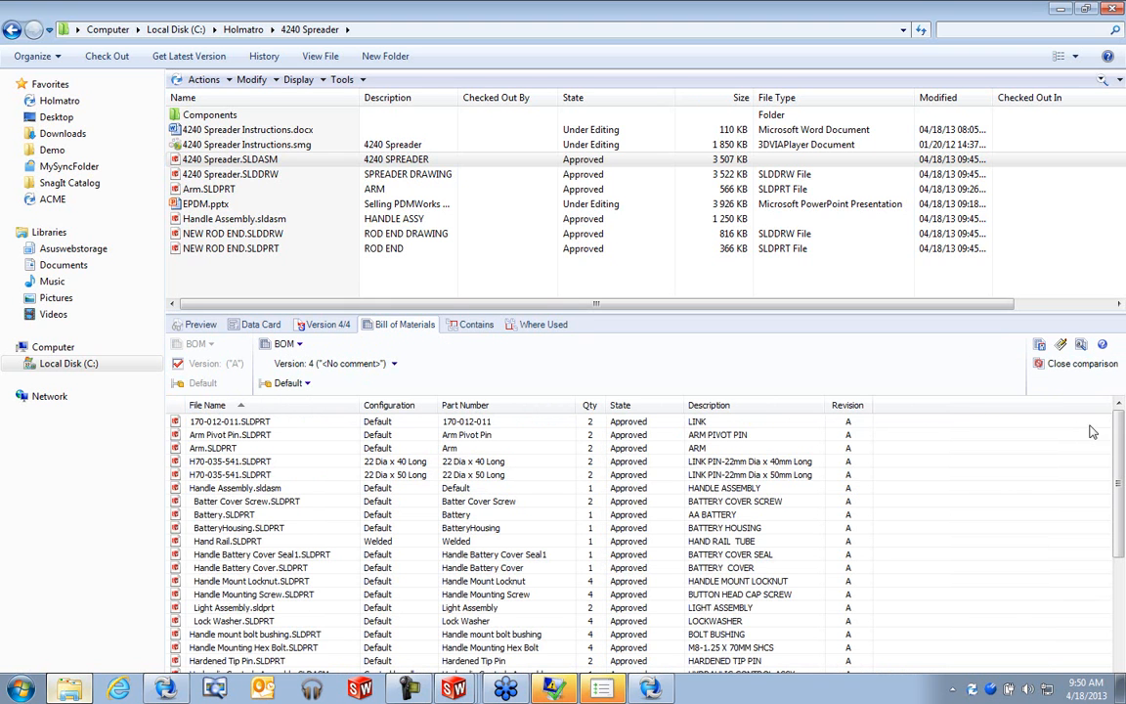
pyautogui.click(376, 366)
pyautogui.click(337, 411)
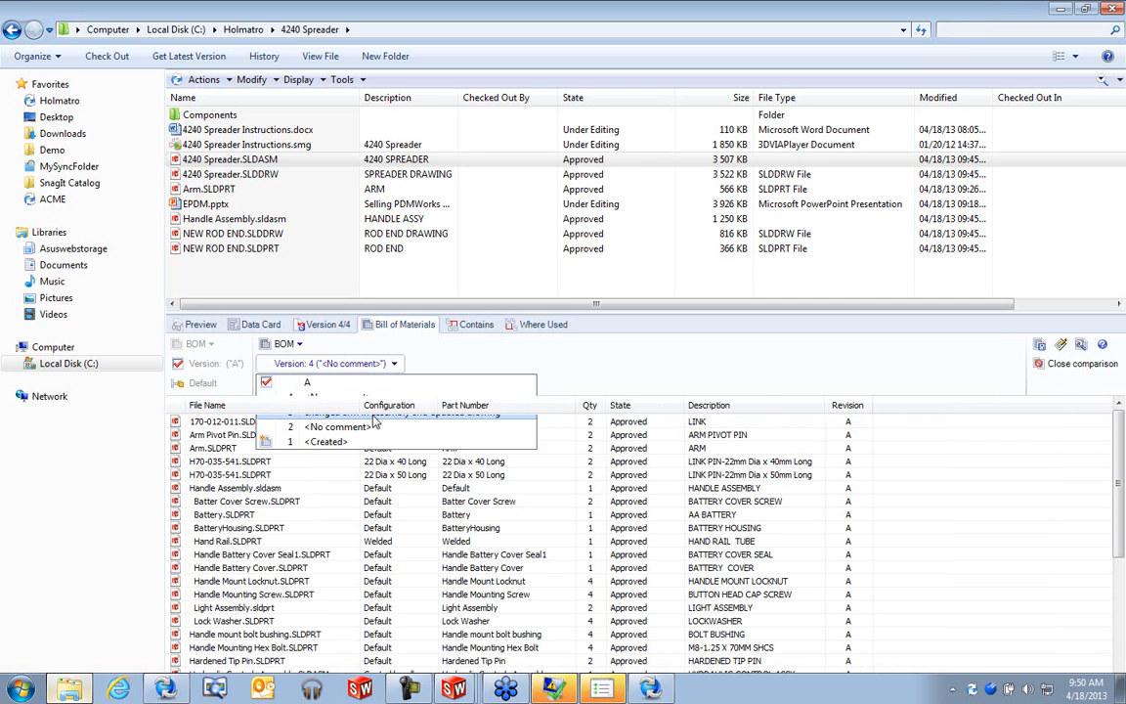
# - Restore the vault window, move it up-left, and enlarge it to show more BOM columns
pyautogui.moveTo(1120, 472); pyautogui.dragTo(1119, 650)
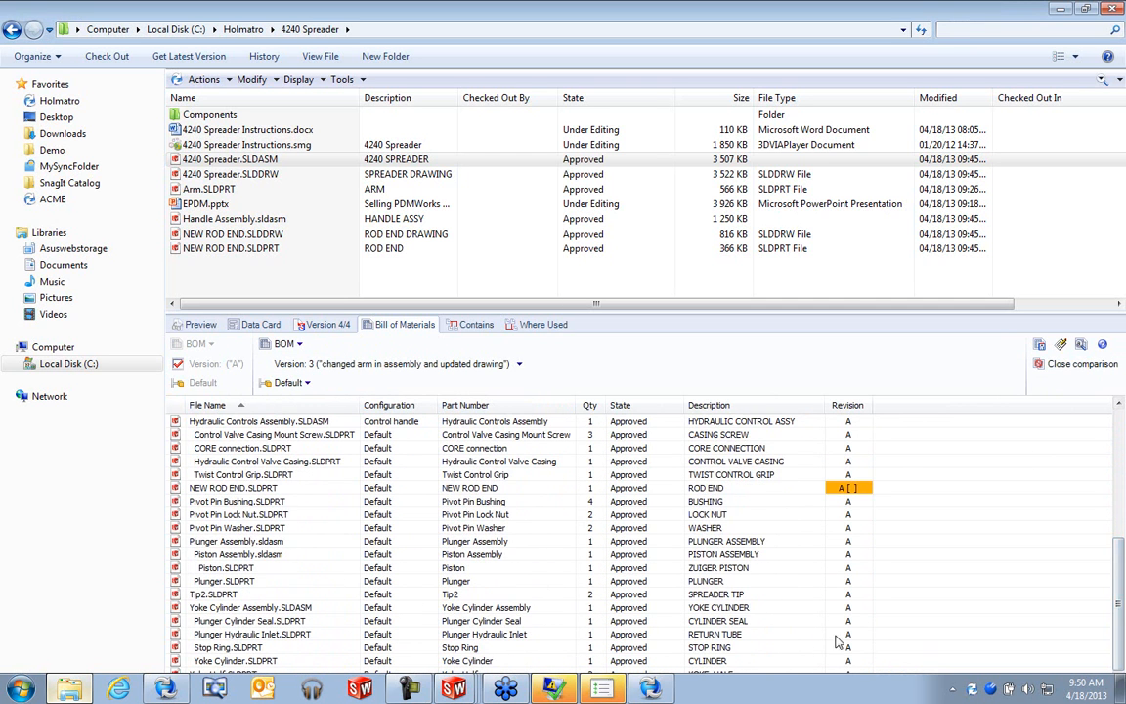
pyautogui.click(1084, 9)
pyautogui.moveTo(713, 134); pyautogui.dragTo(485, 24)
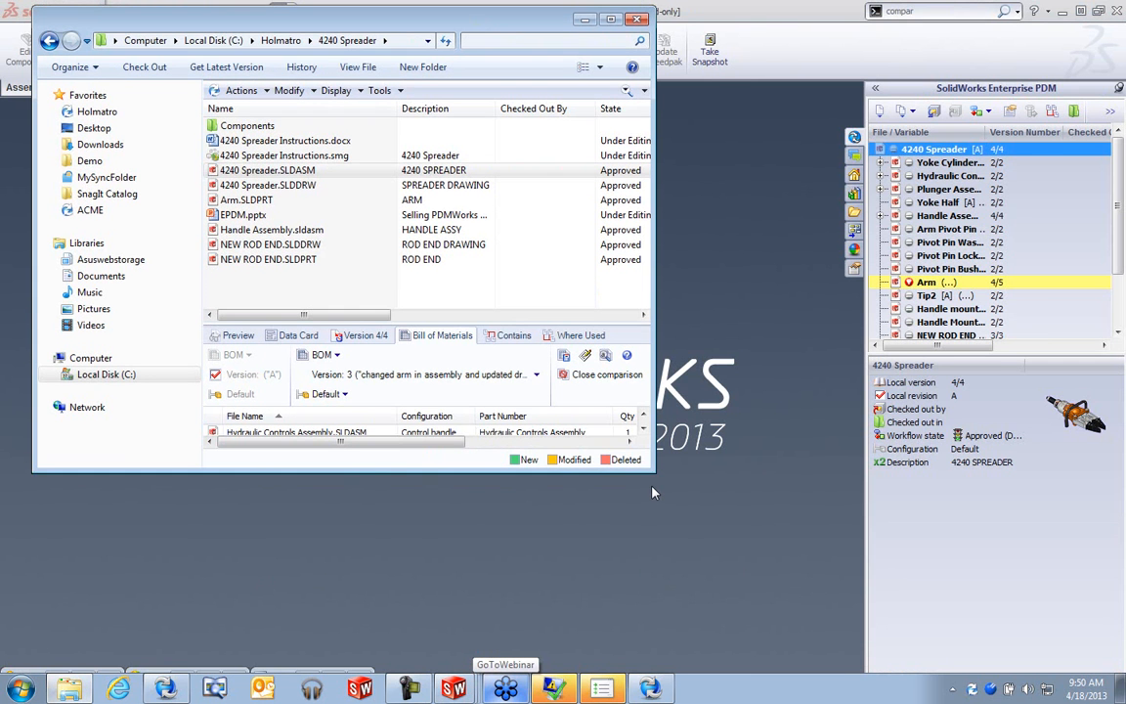
pyautogui.moveTo(654, 471); pyautogui.dragTo(1073, 609)
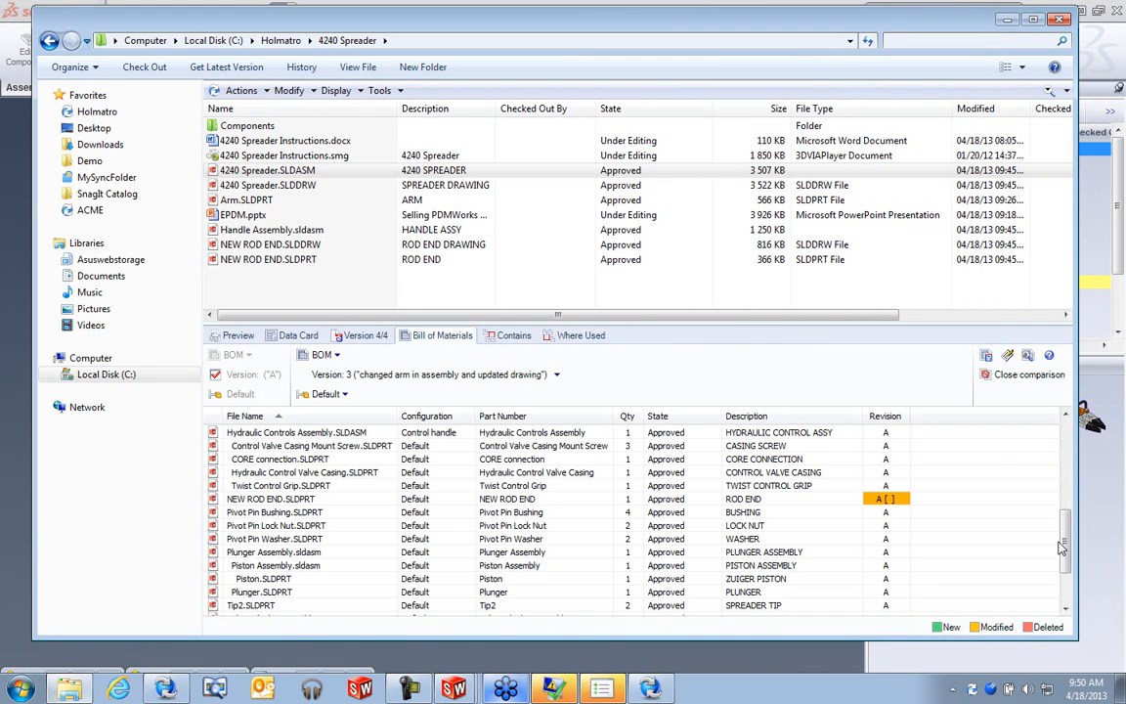
pyautogui.moveTo(1065, 520); pyautogui.dragTo(1068, 608)
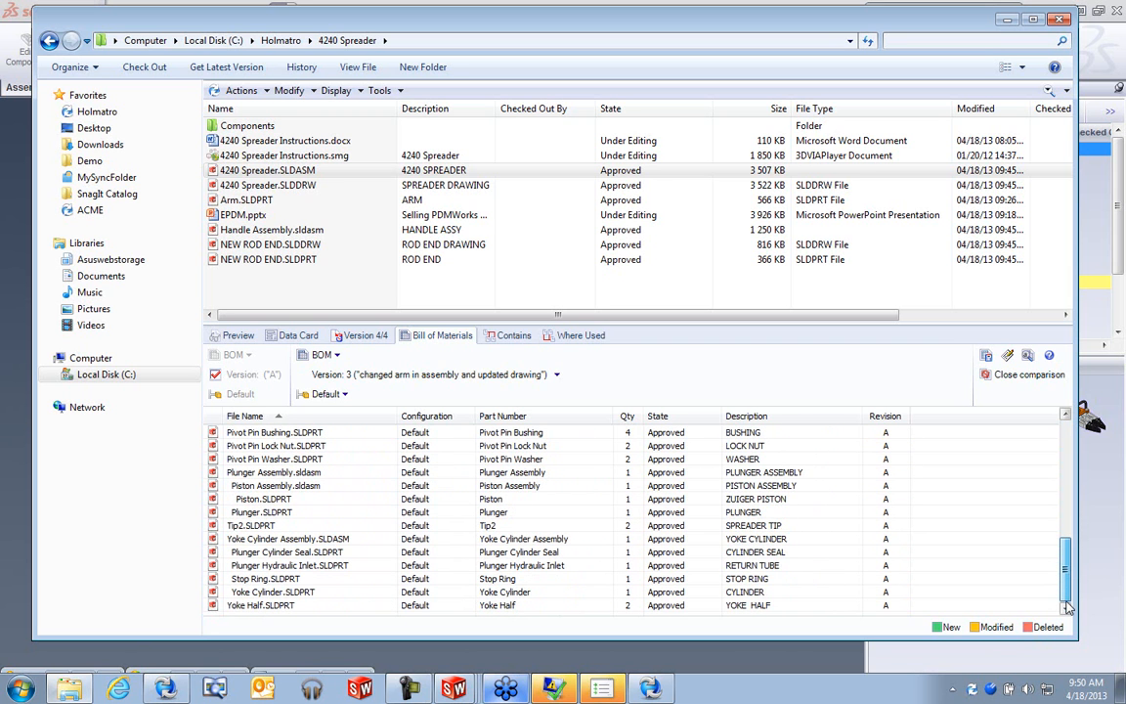
# - Compare the bill of materials against version 4, then close the comparison
pyautogui.click(523, 380)
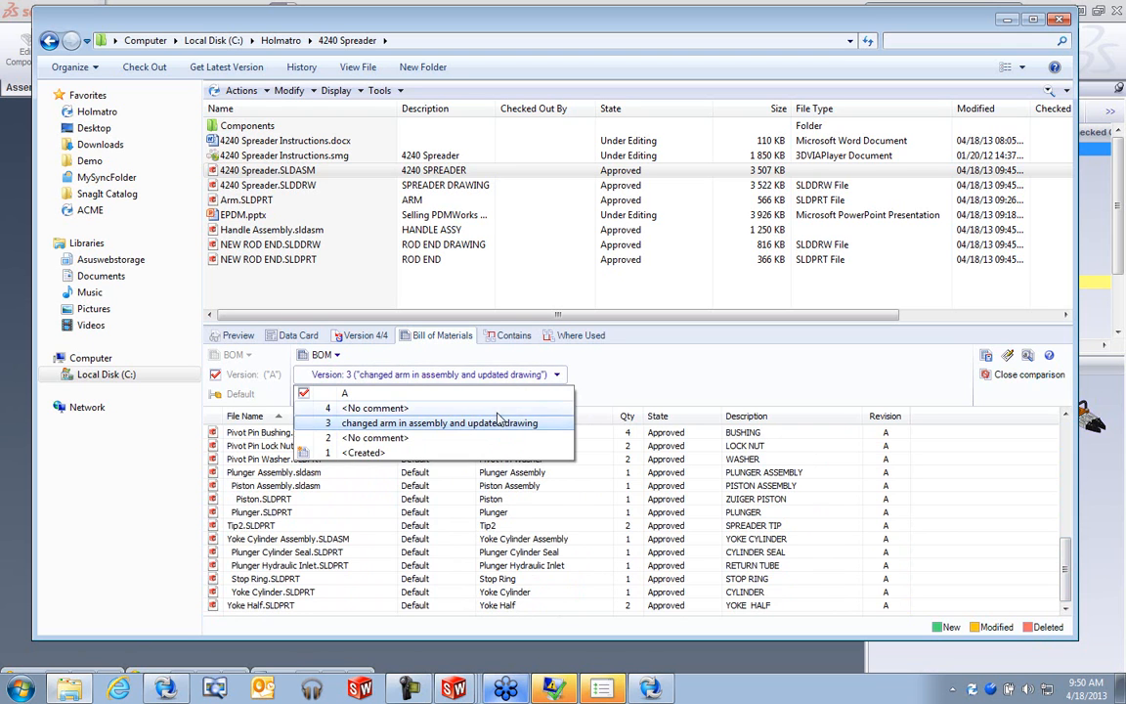
pyautogui.click(374, 408)
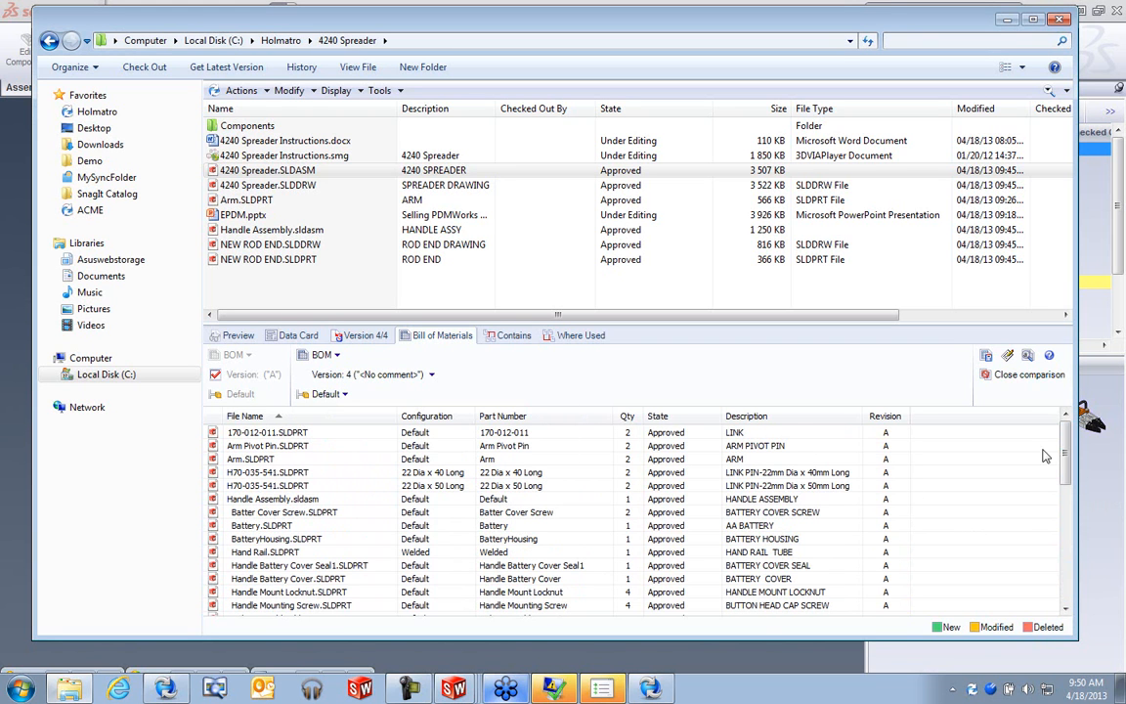
pyautogui.click(1020, 376)
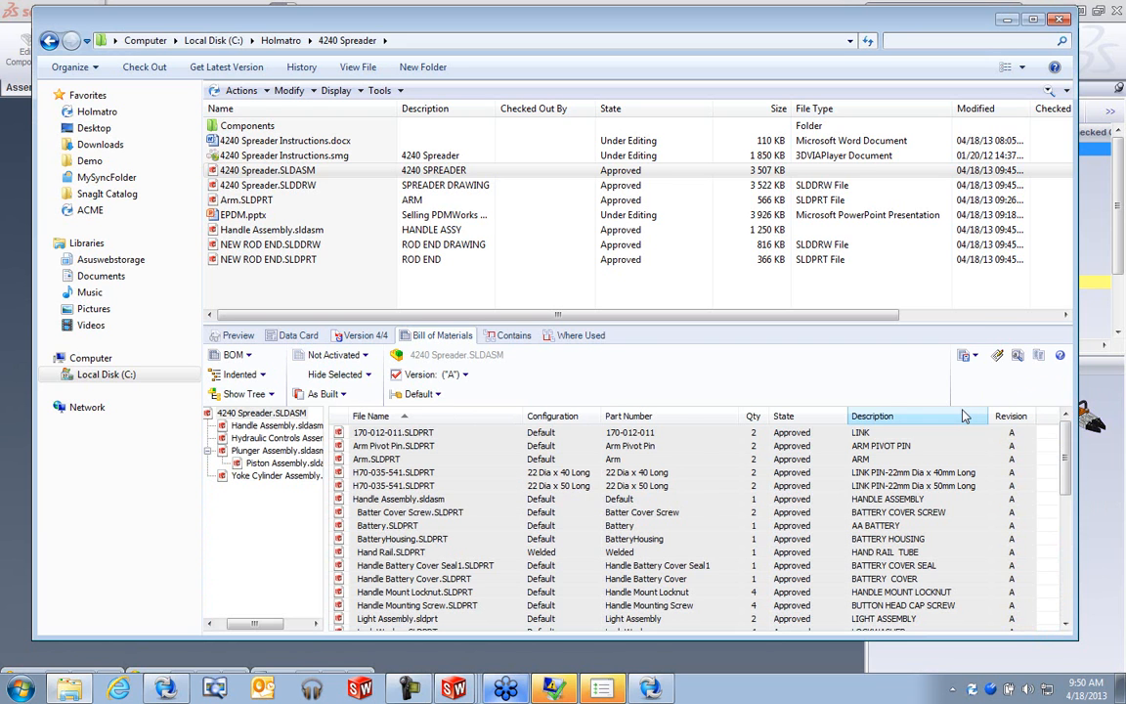